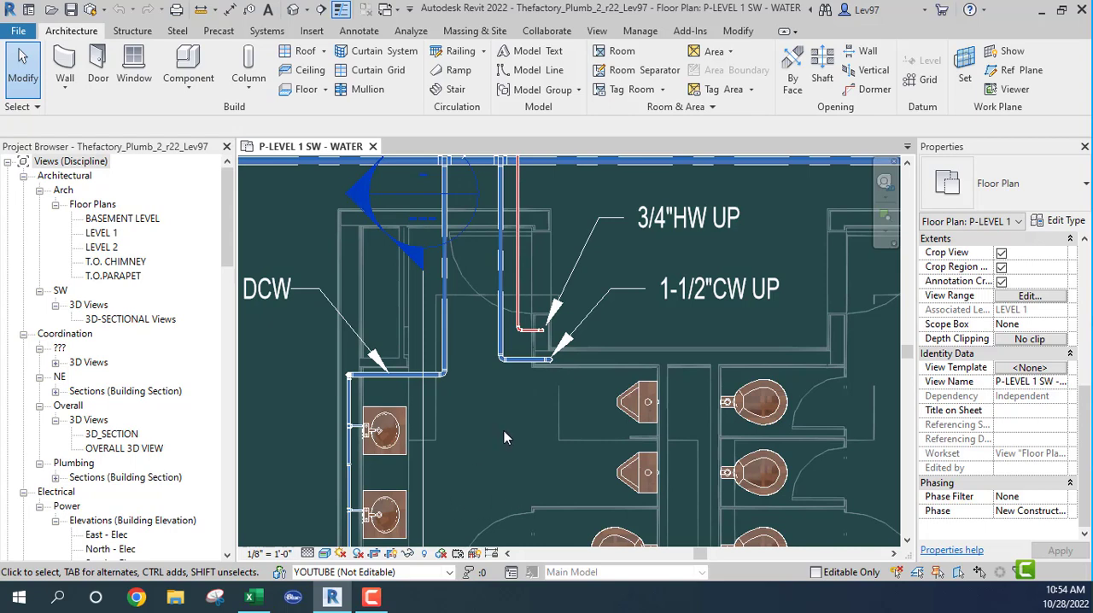
# - Examine the restroom water piping on the P-LEVEL 1 SW - WATER plan and compare it with P-LEVEL 2 SW - WATER
pyautogui.scroll(-1, 504, 435)
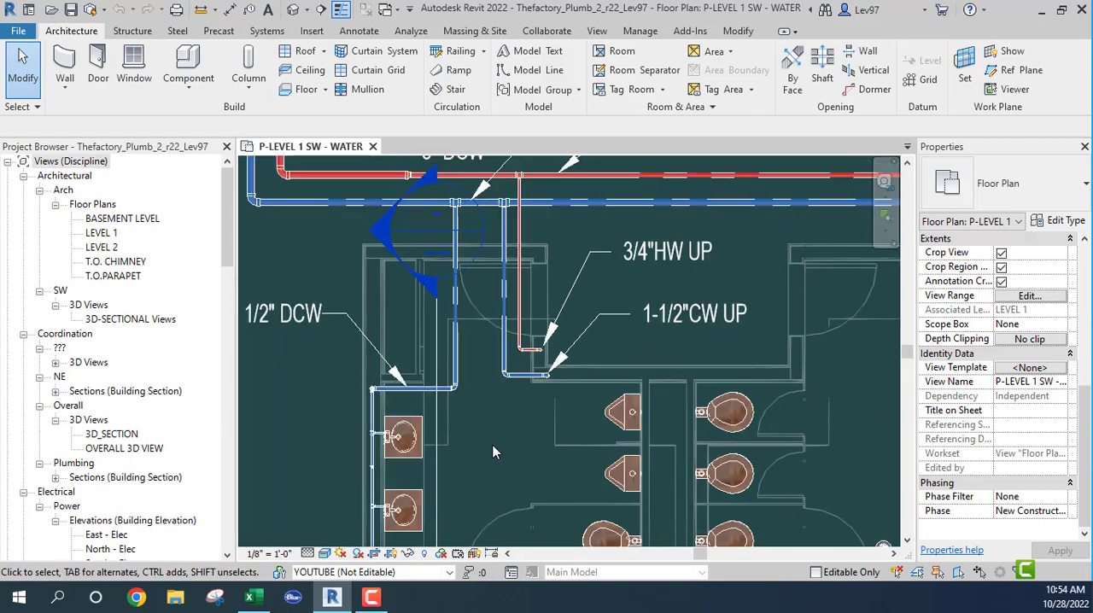
pyautogui.scroll(-1, 492, 445)
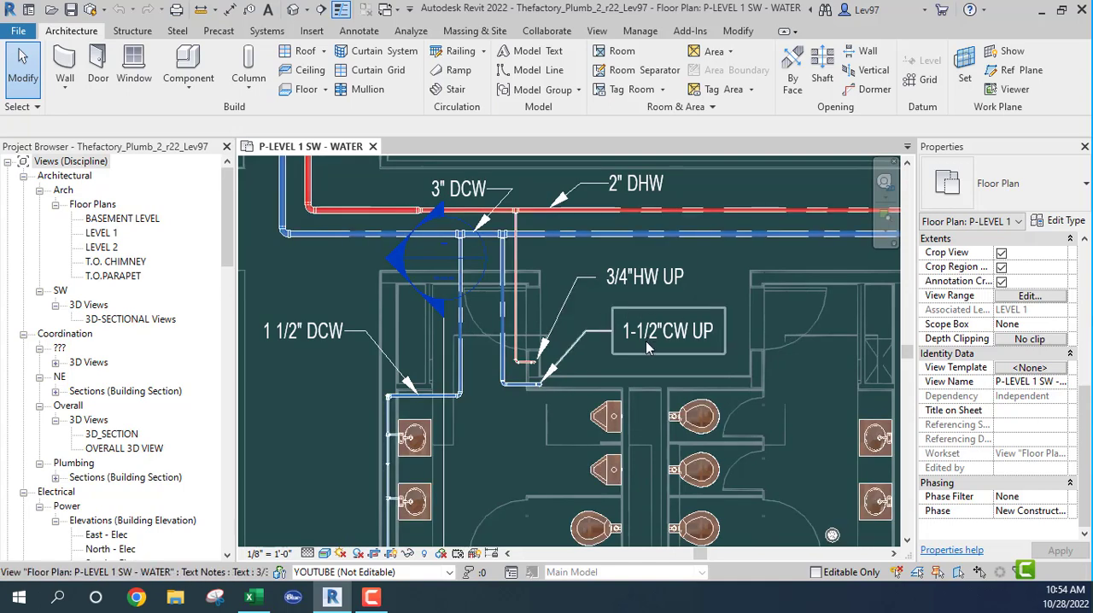
pyautogui.scroll(-1, 491, 428)
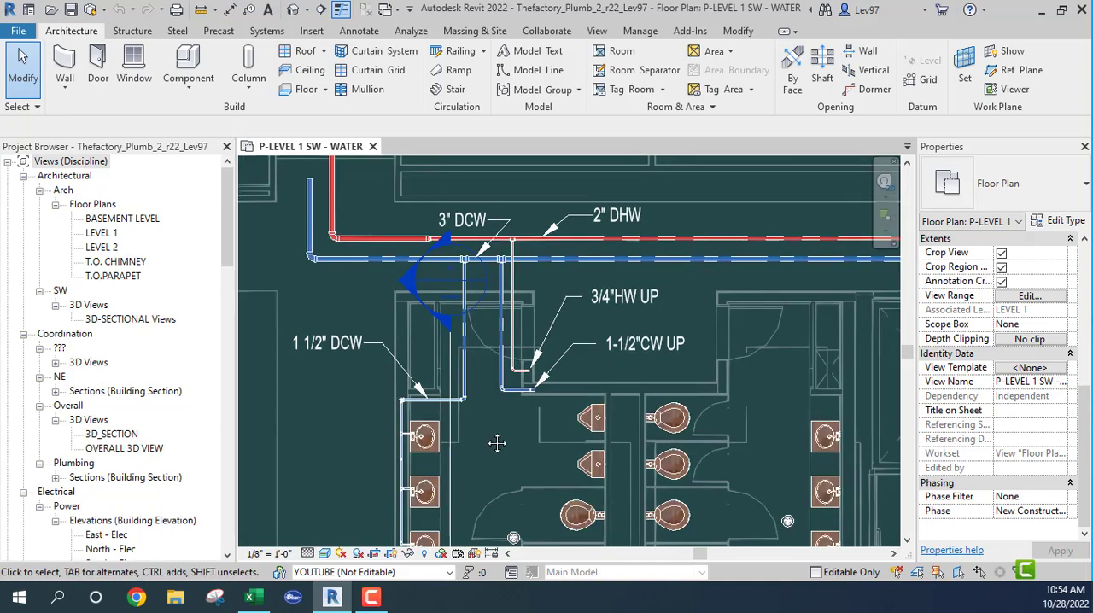
pyautogui.moveTo(497, 442); pyautogui.dragTo(410, 442, button='middle')
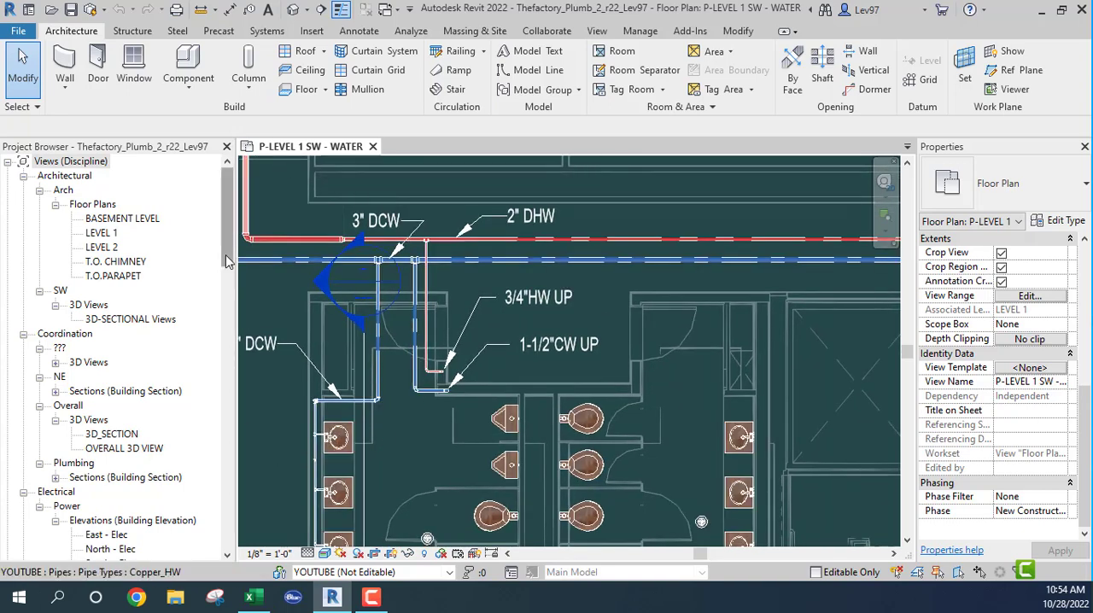
pyautogui.scroll(-8, 213, 299)
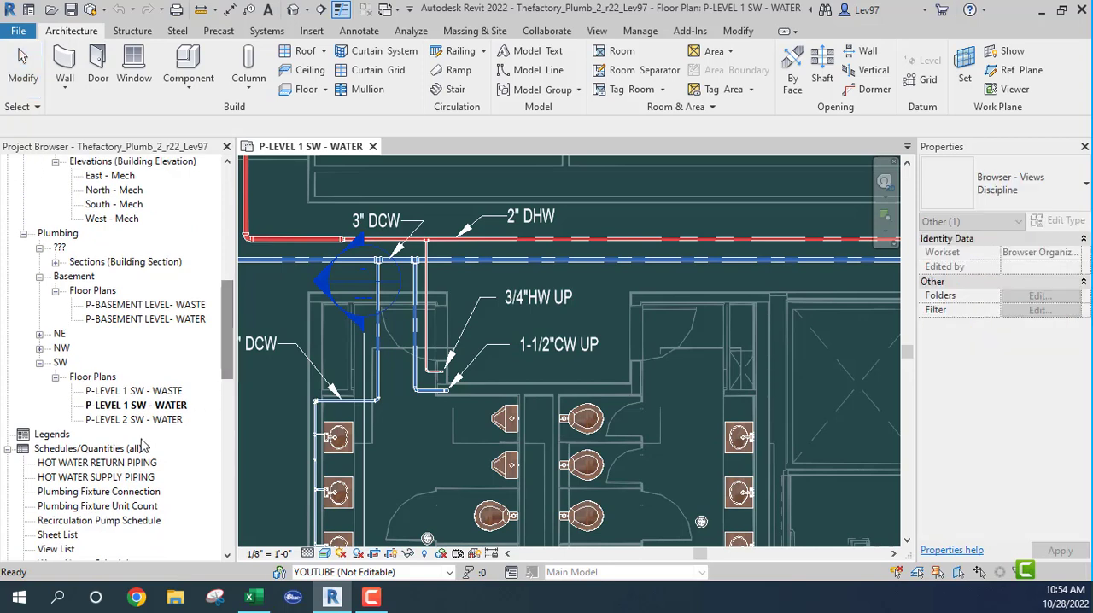
pyautogui.doubleClick(120, 420)
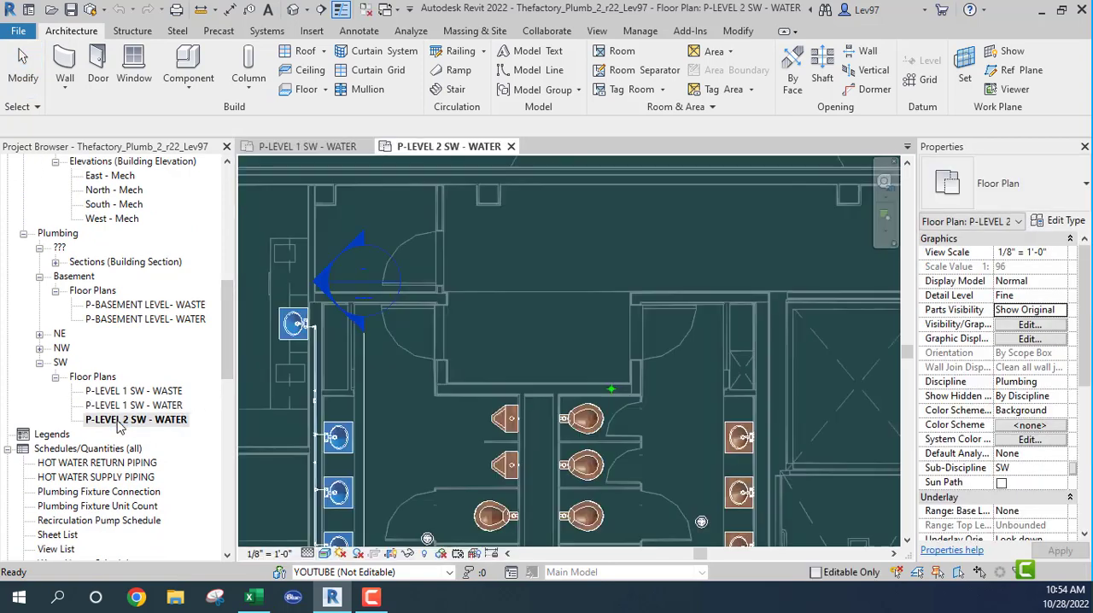
pyautogui.moveTo(346, 459); pyautogui.dragTo(472, 415, button='middle')
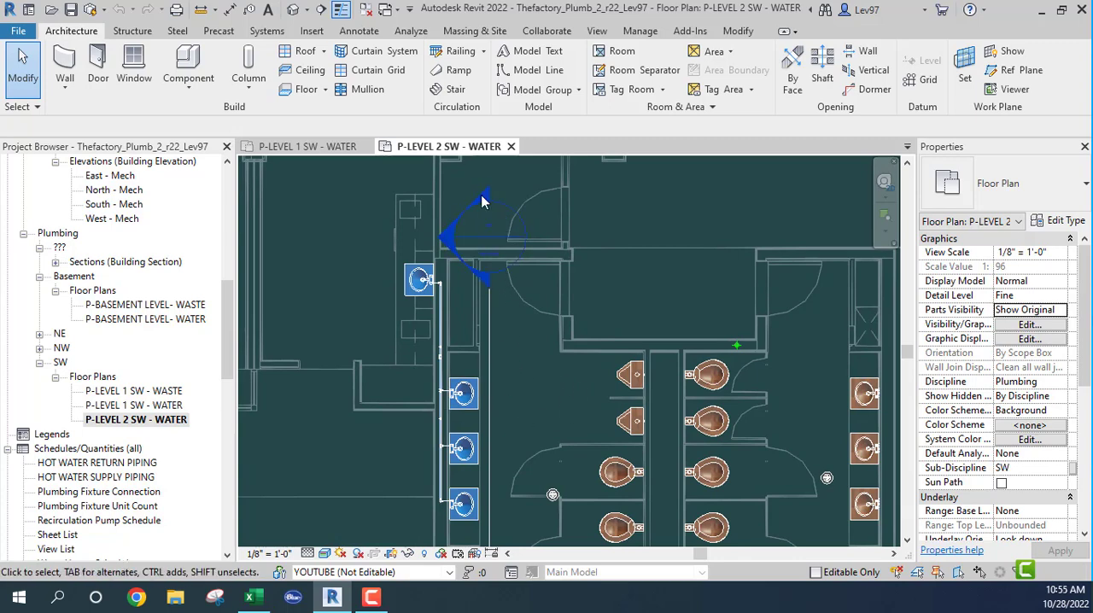
pyautogui.click(332, 147)
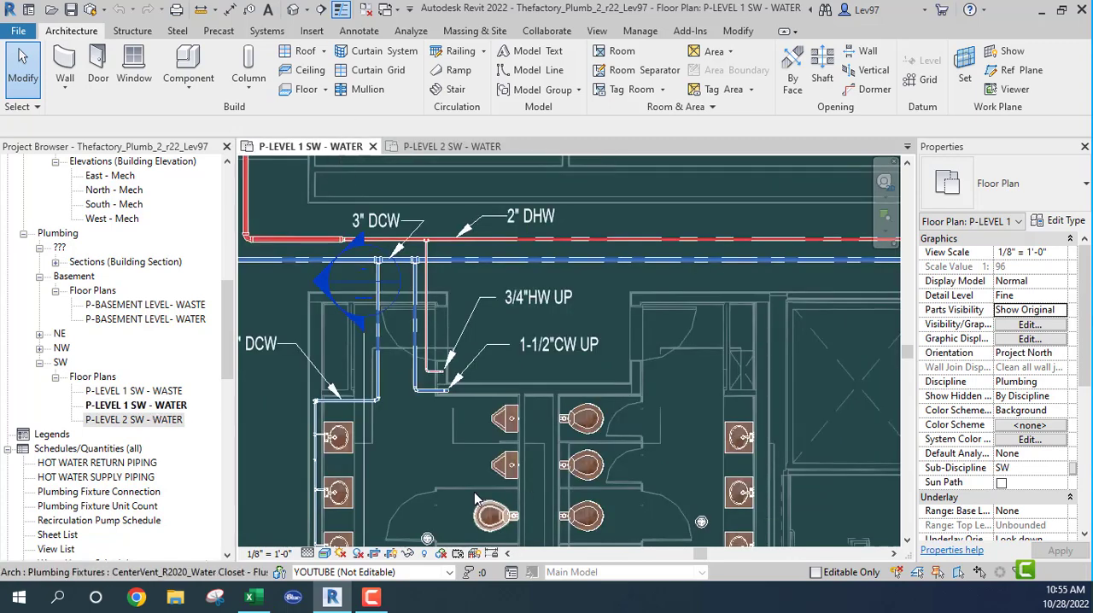
# - Draw a 3" Copper_CW branch from the 3" DCW main, about 8' perpendicular to it and about 9' over to the toilet chase
pyautogui.moveTo(425, 436); pyautogui.dragTo(543, 414, button='middle')
pyautogui.scroll(2, 499, 317)
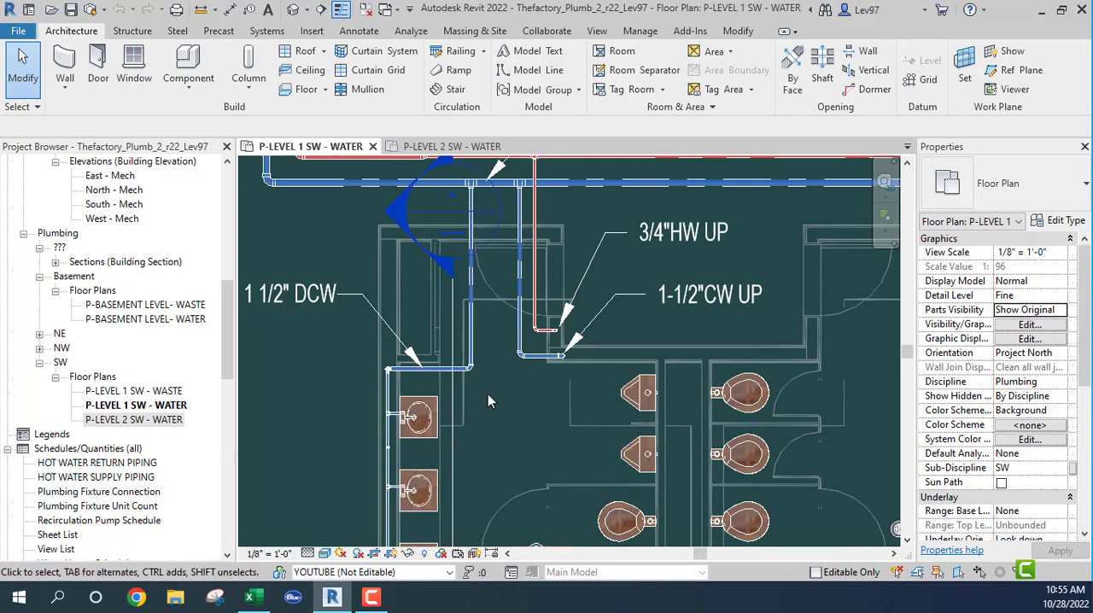
pyautogui.moveTo(506, 427); pyautogui.dragTo(334, 474, button='middle')
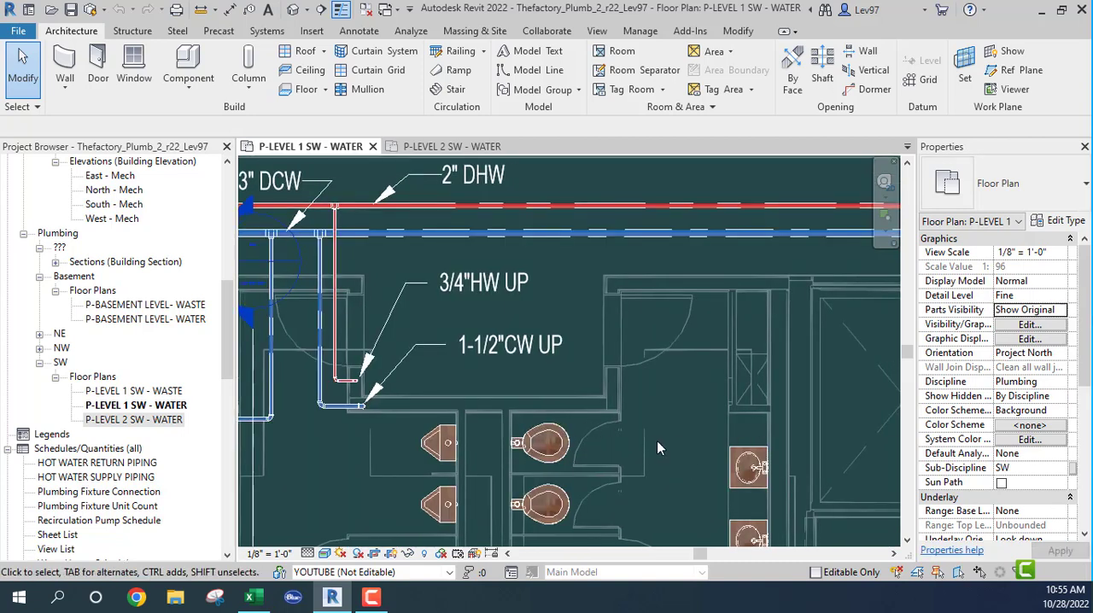
pyautogui.click(718, 240)
pyautogui.rightClick(717, 240)
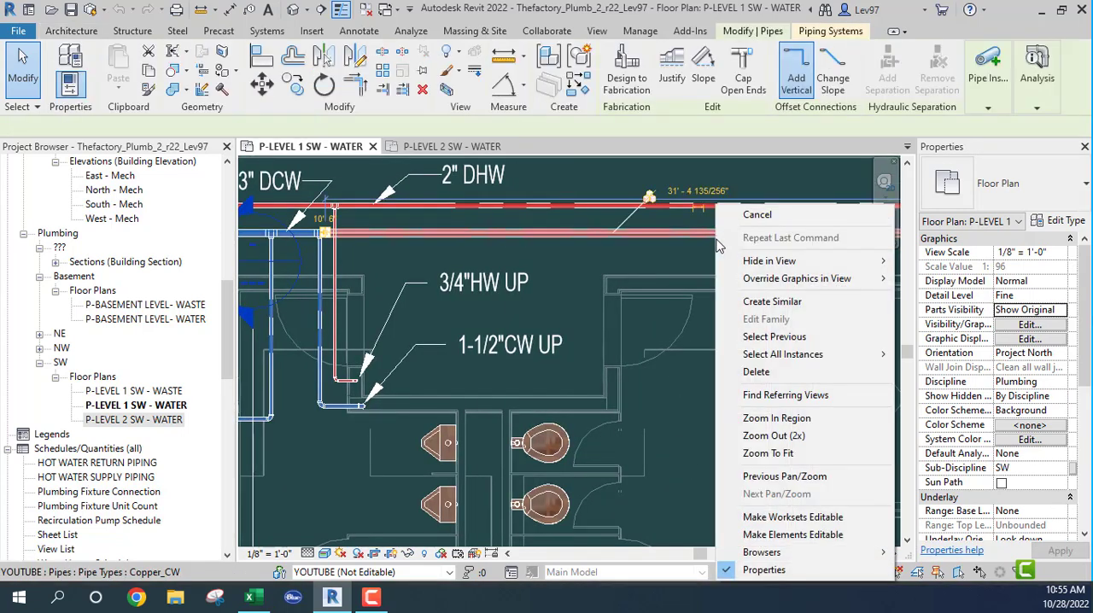
pyautogui.click(773, 304)
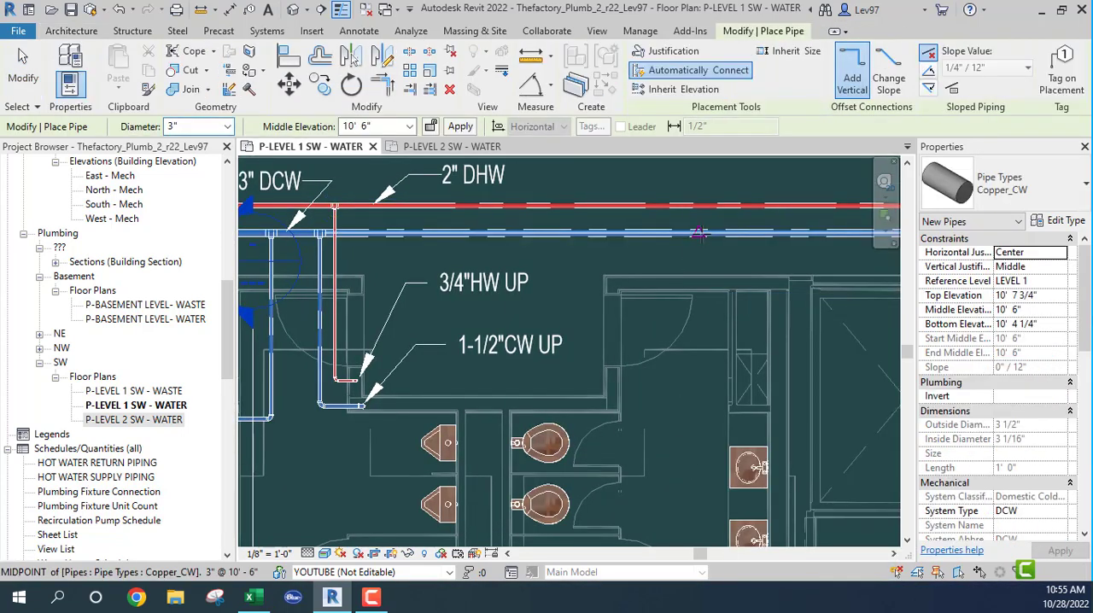
pyautogui.click(698, 233)
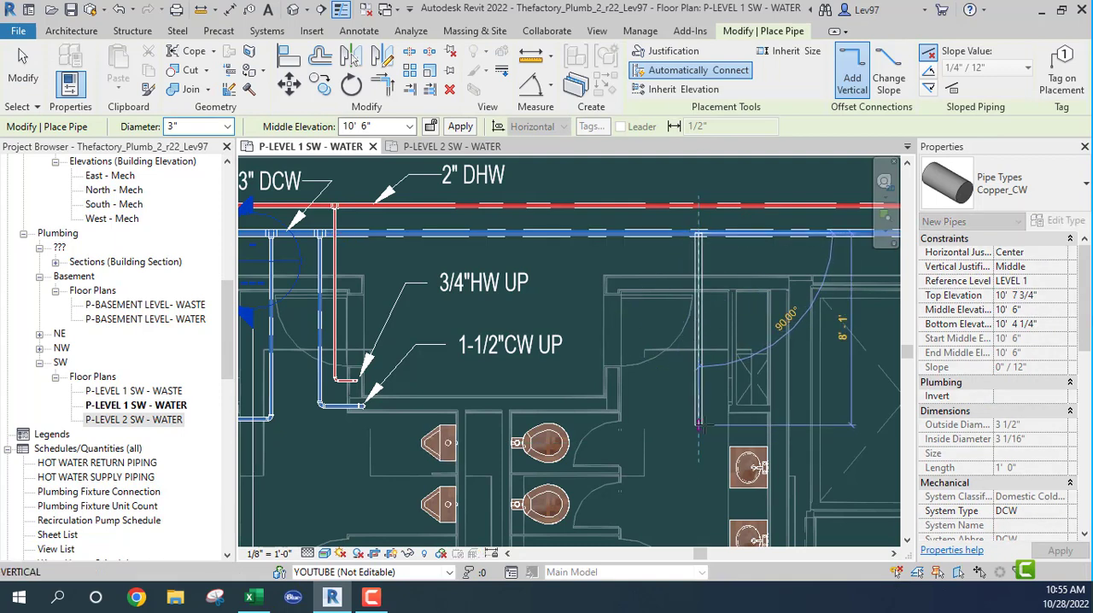
pyautogui.click(699, 422)
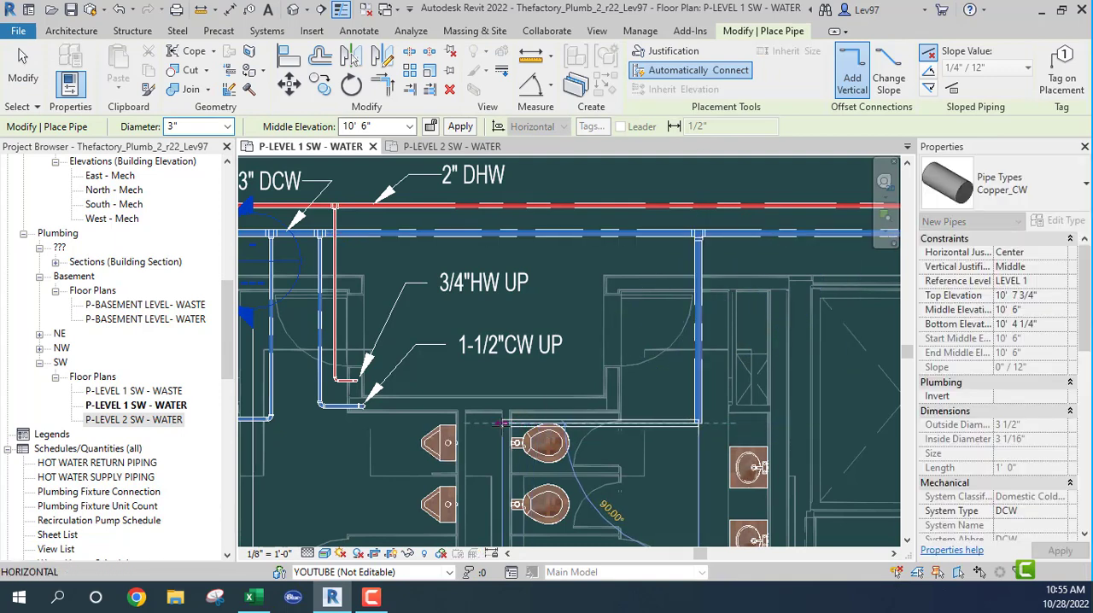
pyautogui.click(486, 422)
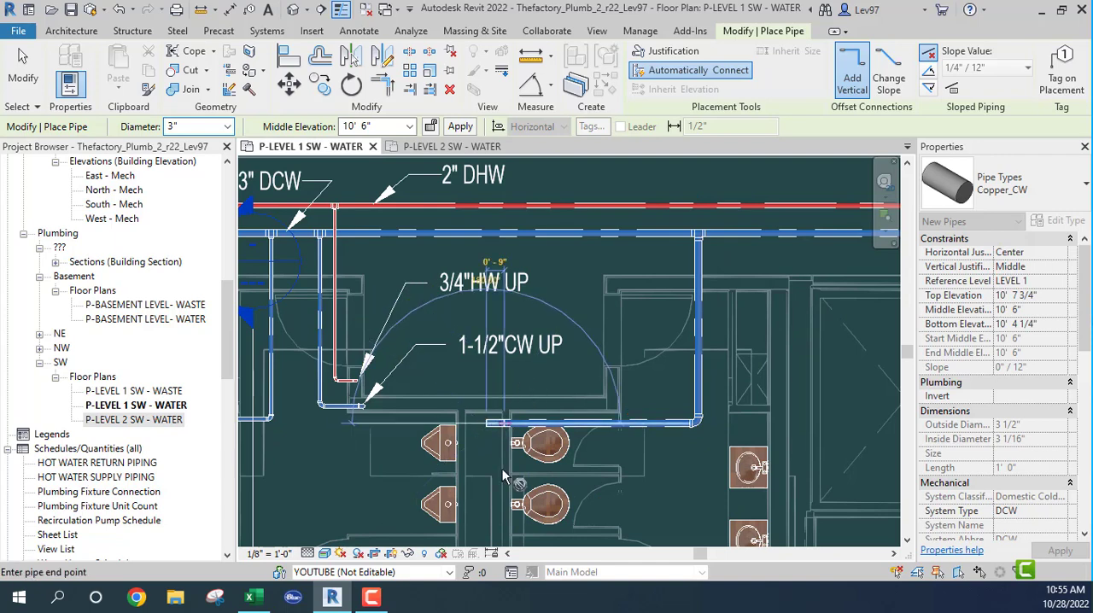
pyautogui.press('Escape')
pyautogui.press('Escape')
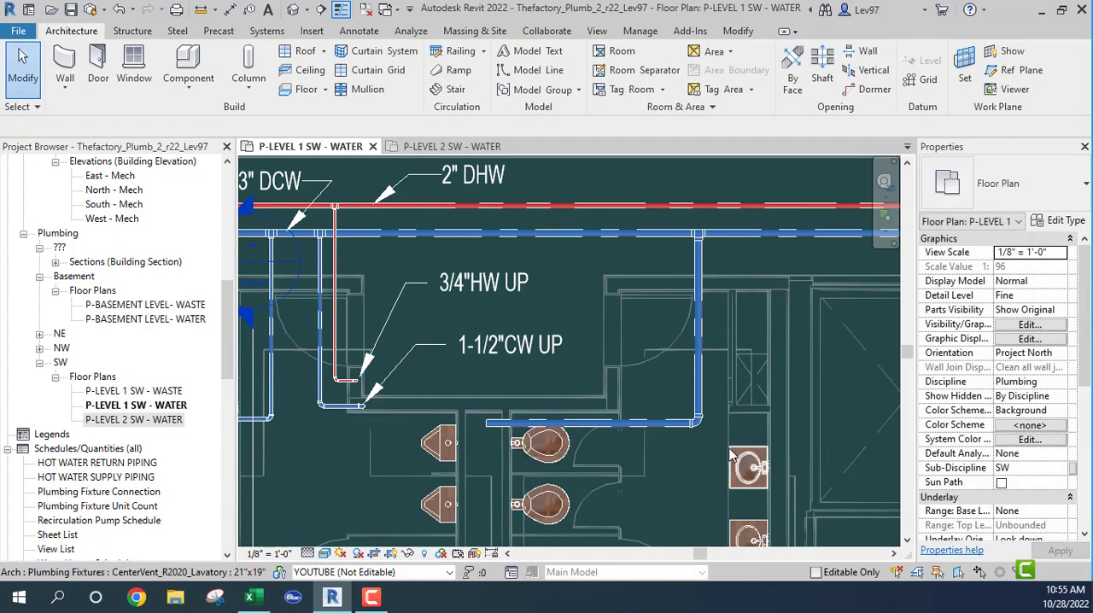
# - Convert the new 3" branch's elbow to a tee and draw a 3" pipe from its open end to the lavatory wall
pyautogui.click(698, 425)
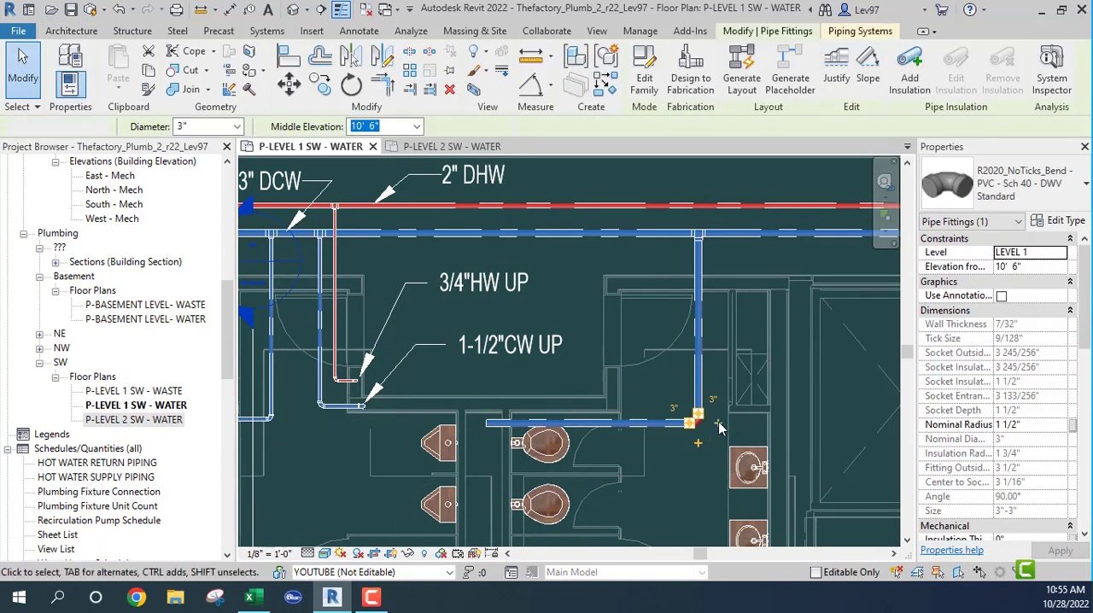
pyautogui.press('Escape')
pyautogui.click(696, 432)
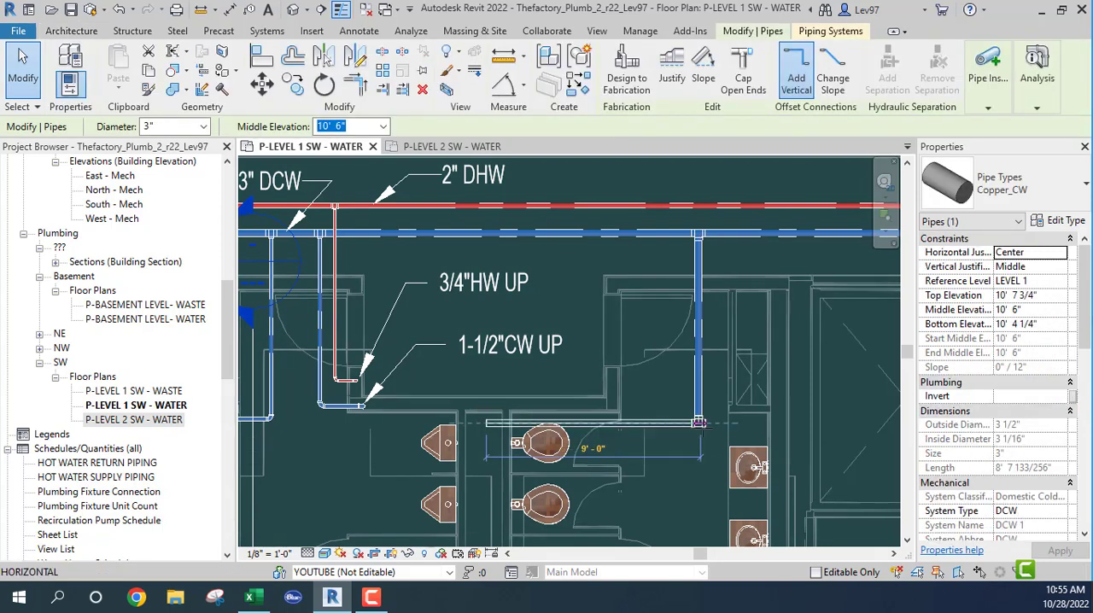
pyautogui.press('Escape')
pyautogui.click(709, 431)
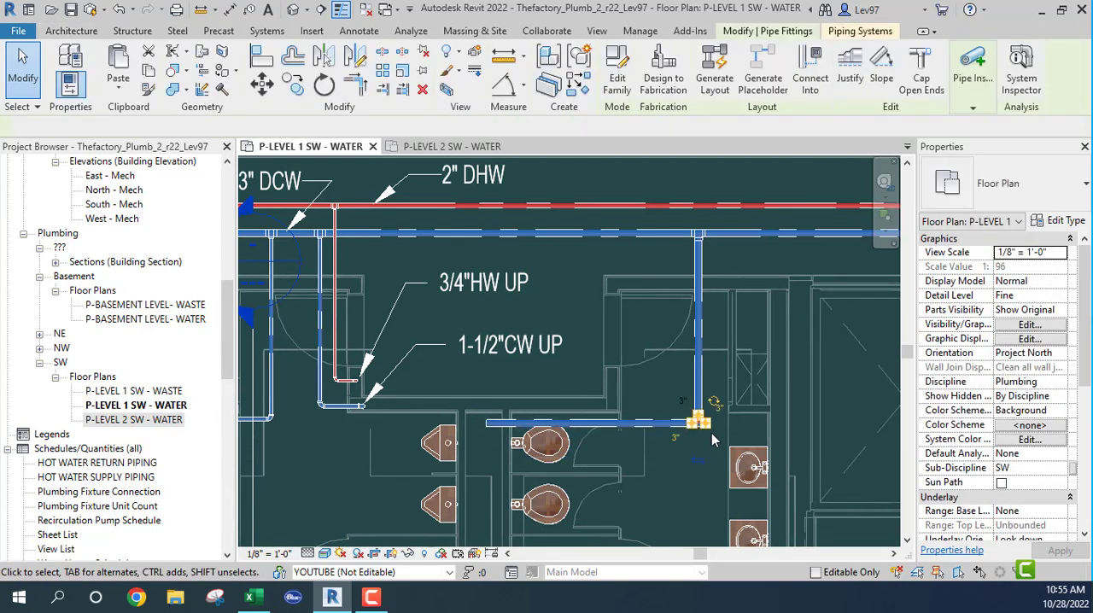
pyautogui.rightClick(713, 433)
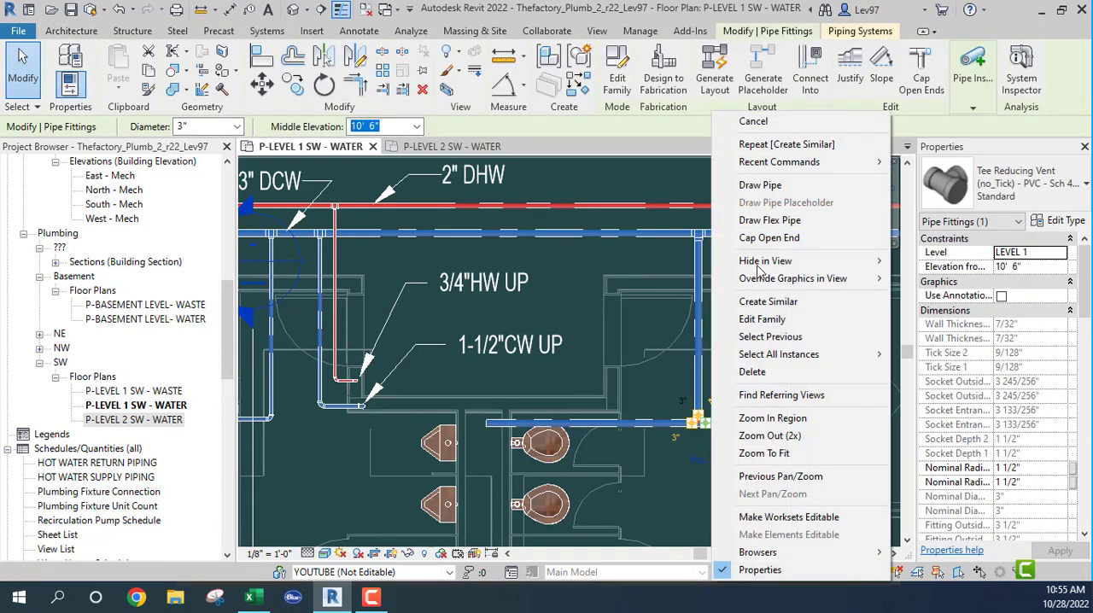
pyautogui.click(784, 185)
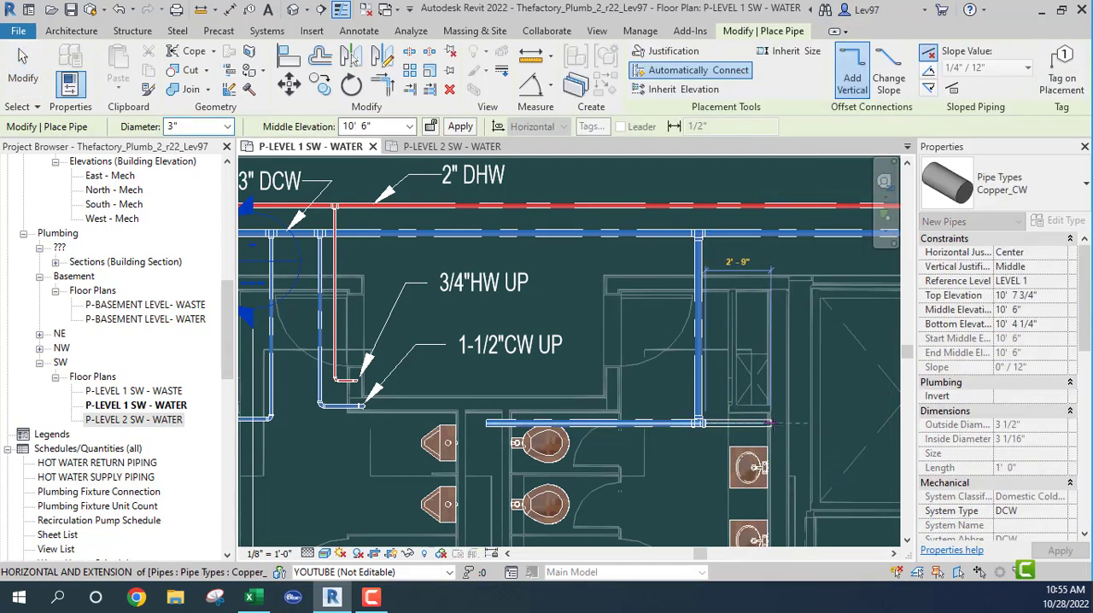
pyautogui.click(776, 422)
pyautogui.press('Escape')
pyautogui.press('Escape')
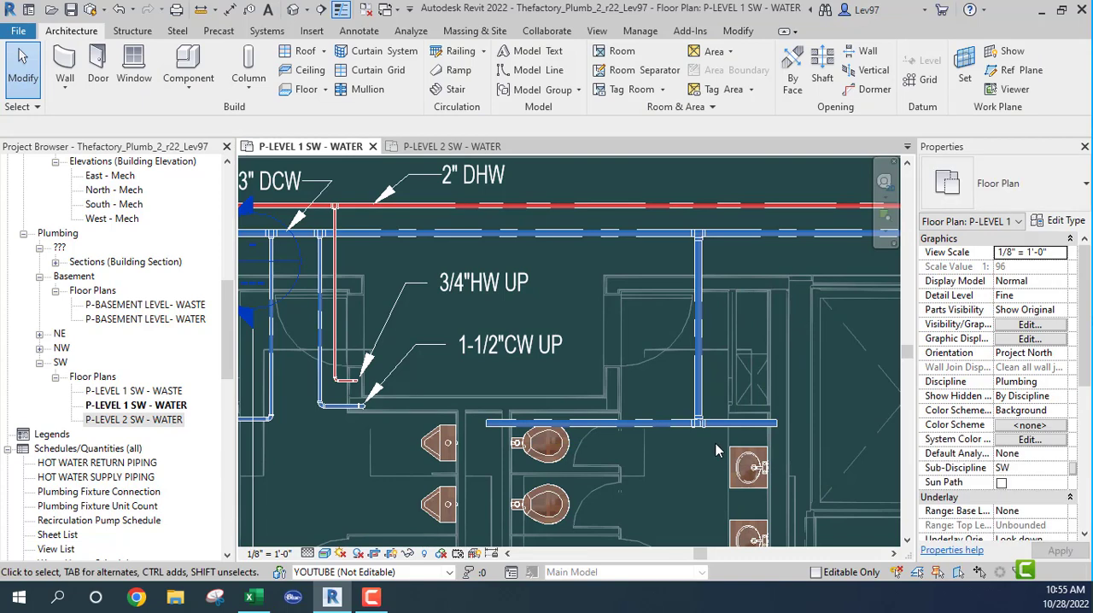
# - Delete the connected run of 3" branch pipes and its lower tee, keeping the main
pyautogui.press('Tab')
pyautogui.click(683, 421)
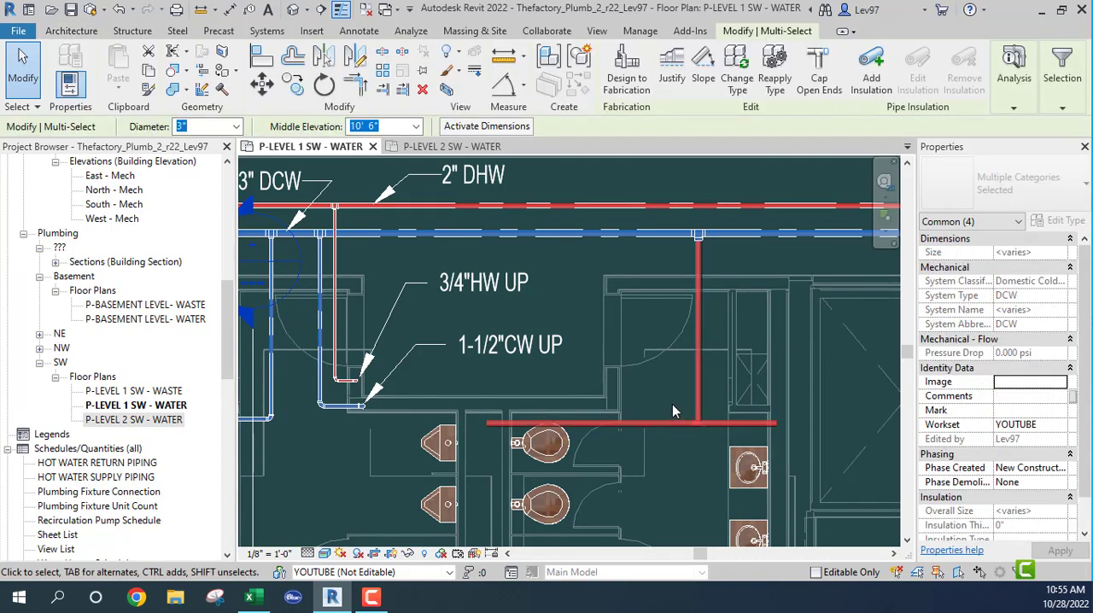
pyautogui.press('Delete')
# - Convert the elbow on the 1 1/2" DCW branch beside the first lavatory row into a tee opening toward the toilets
pyautogui.moveTo(561, 450); pyautogui.dragTo(700, 421, button='middle')
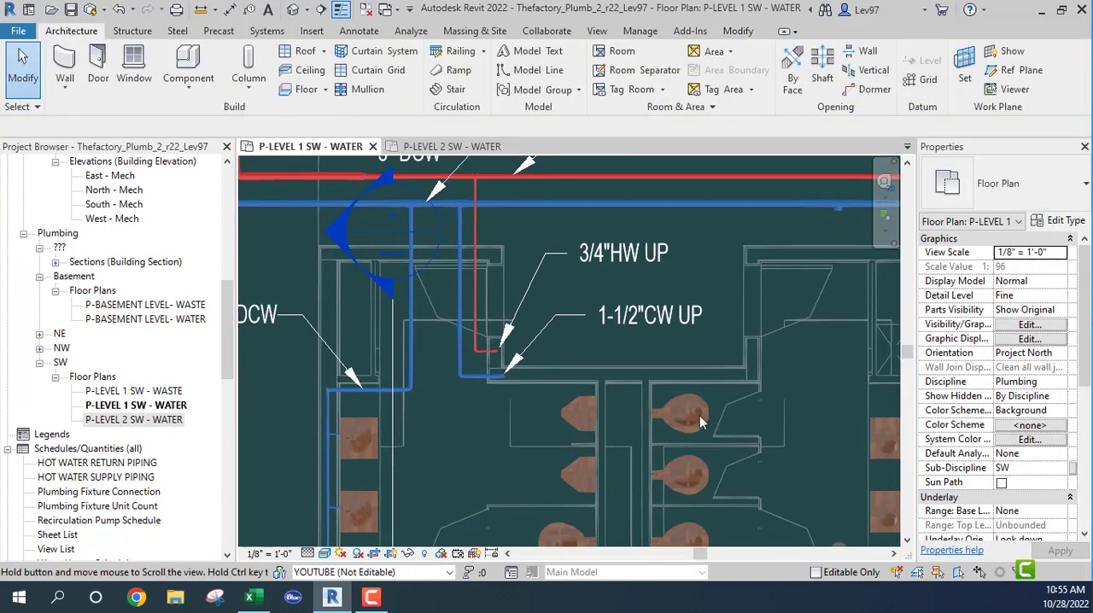
pyautogui.moveTo(454, 455); pyautogui.dragTo(595, 441, button='middle')
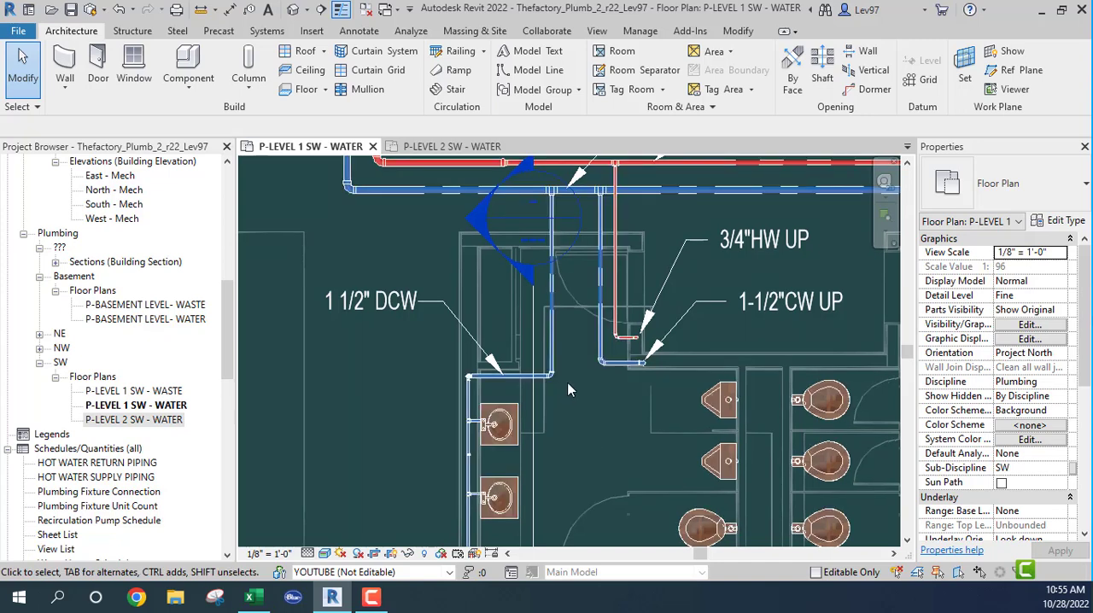
pyautogui.moveTo(565, 391); pyautogui.dragTo(430, 417, button='middle')
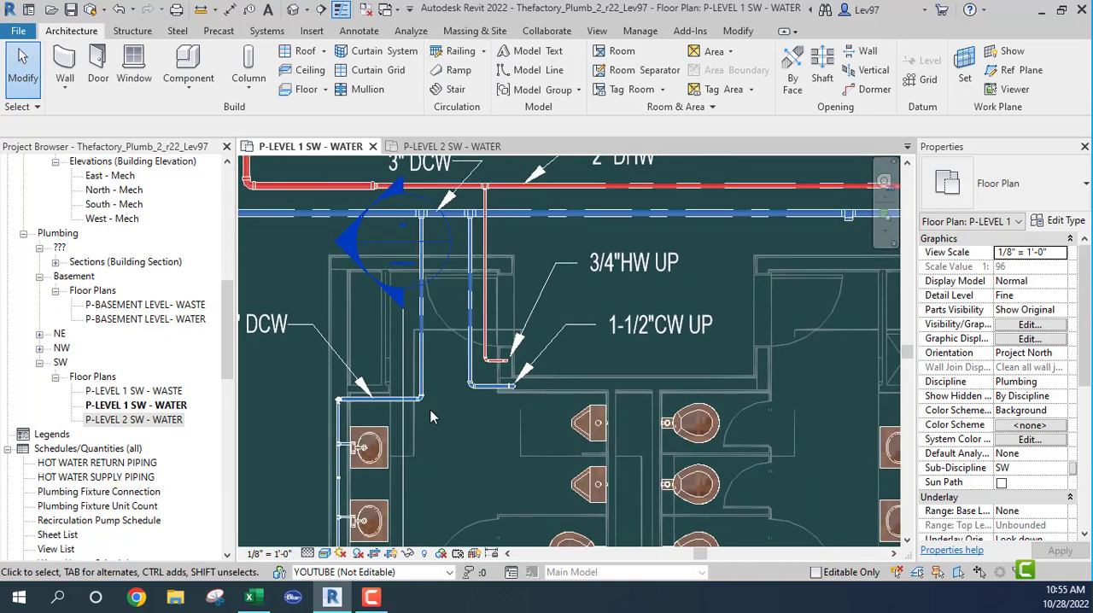
pyautogui.scroll(2, 429, 417)
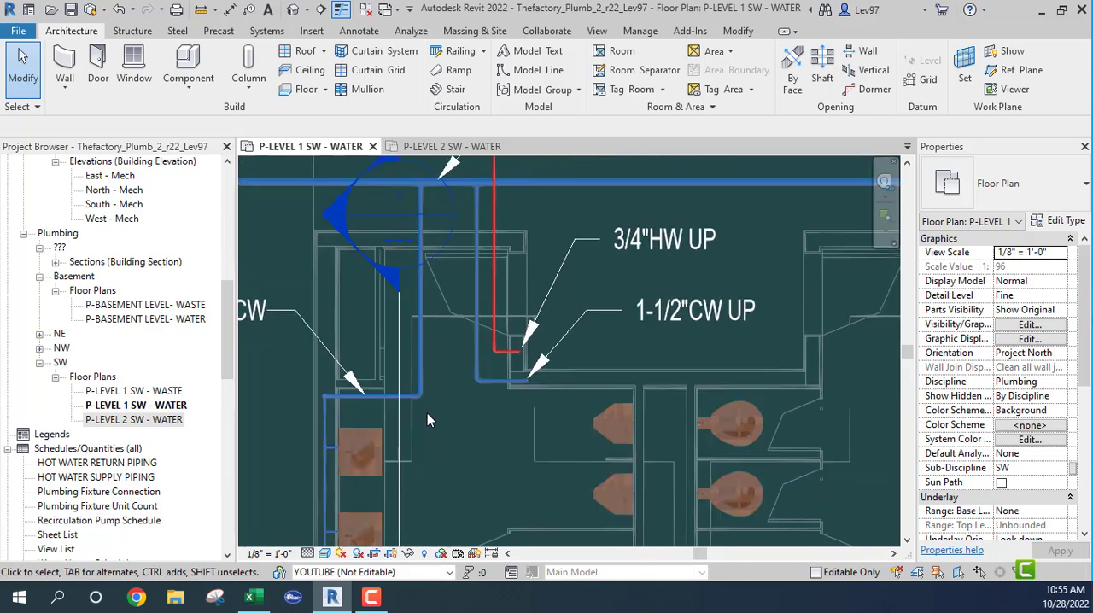
pyautogui.scroll(2, 429, 426)
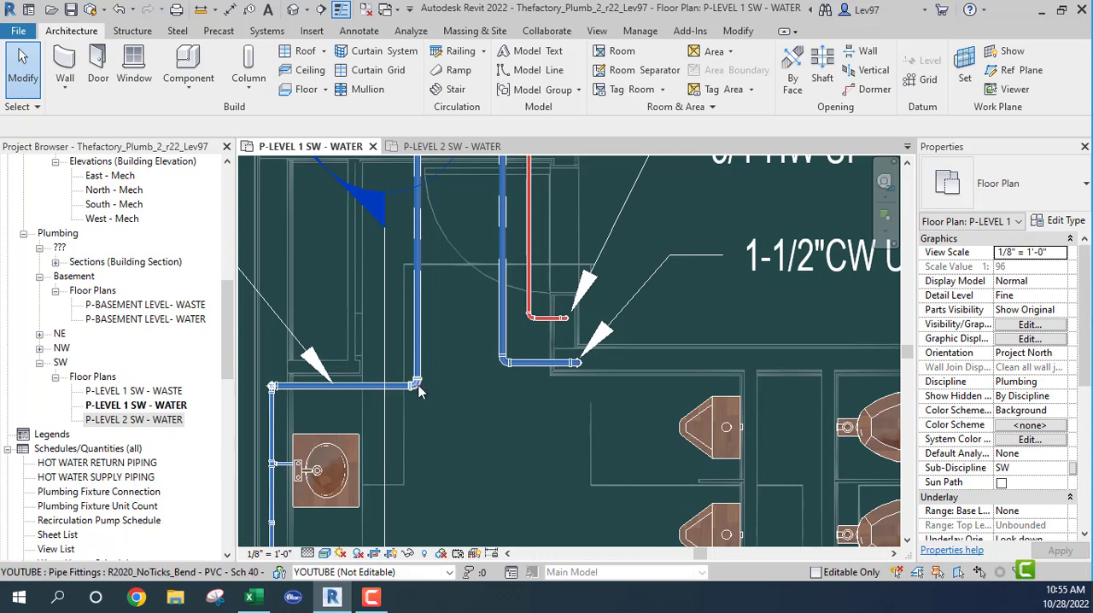
pyautogui.click(418, 389)
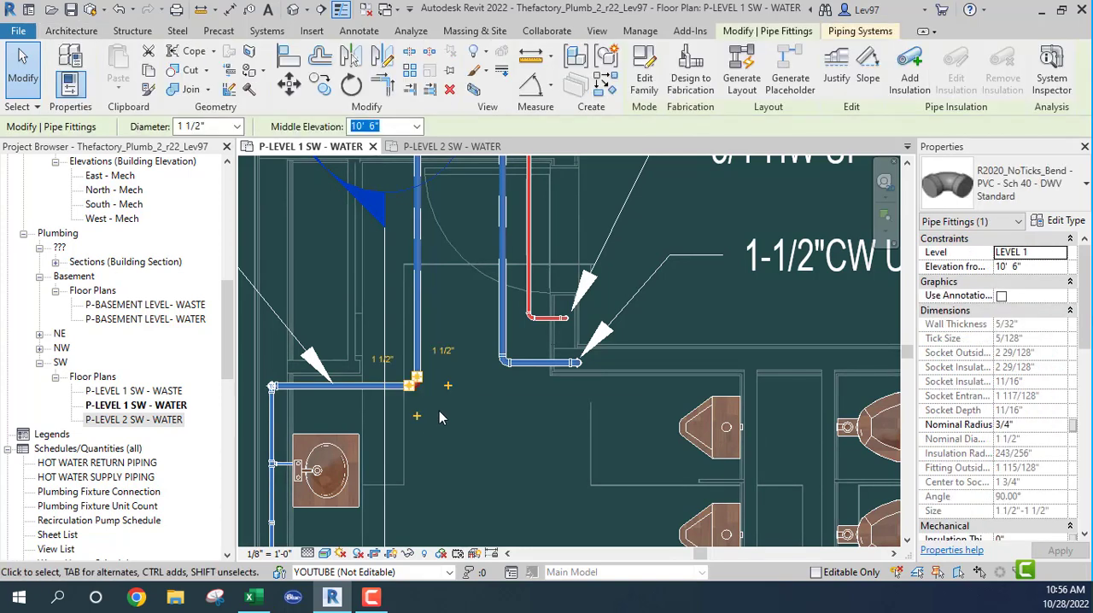
pyautogui.click(449, 388)
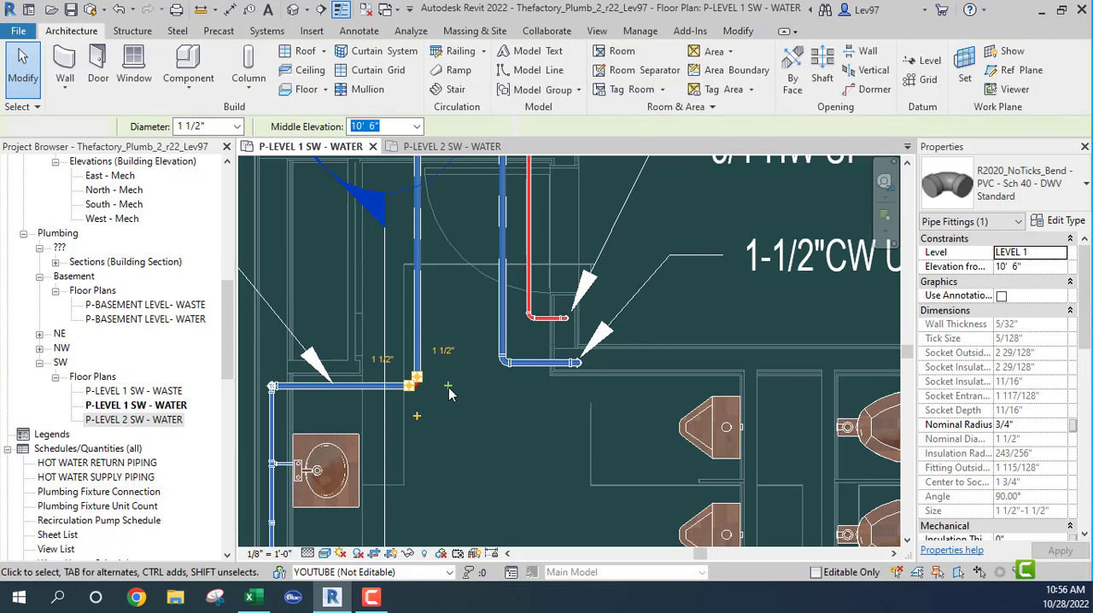
pyautogui.click(427, 410)
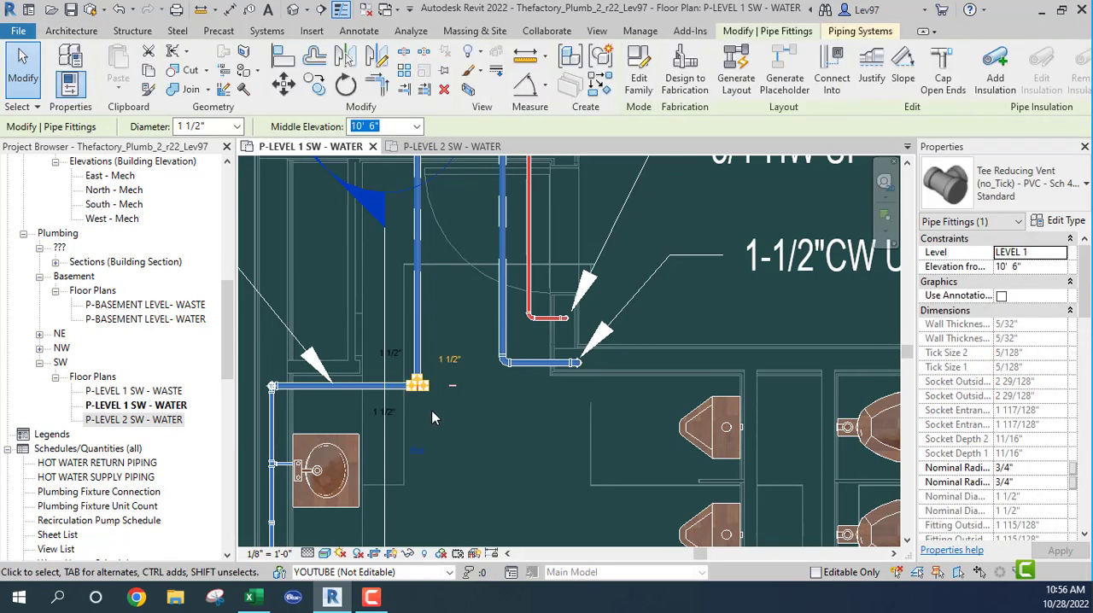
# - Draw a 1 1/2" Copper_CW pipe from the tee's open end across the toilet chase, about 16'-9" long, at 10' 6" elevation
pyautogui.rightClick(432, 398)
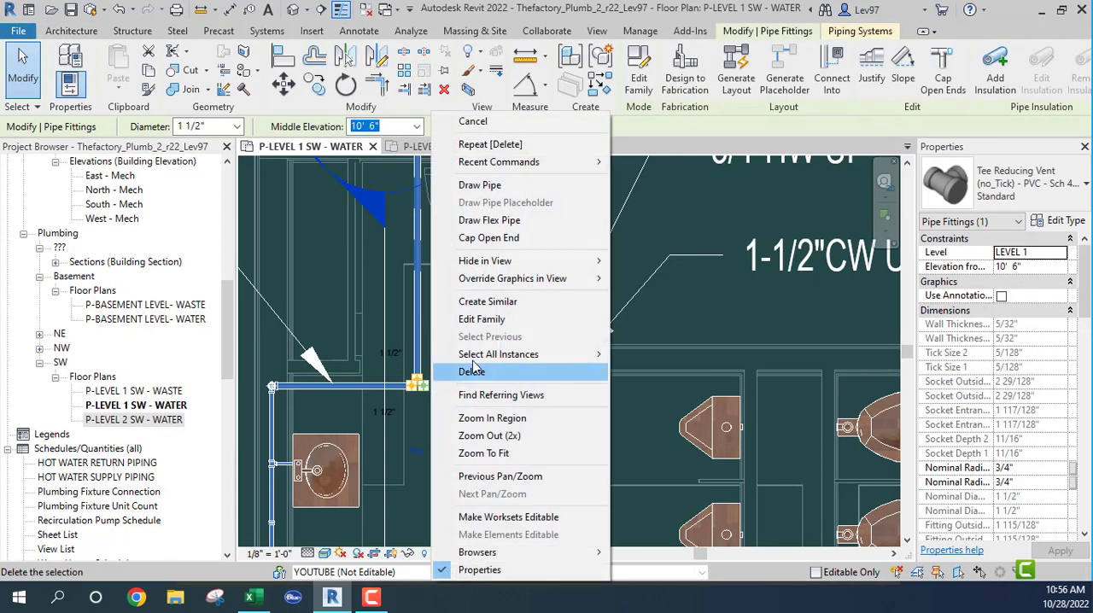
pyautogui.click(489, 186)
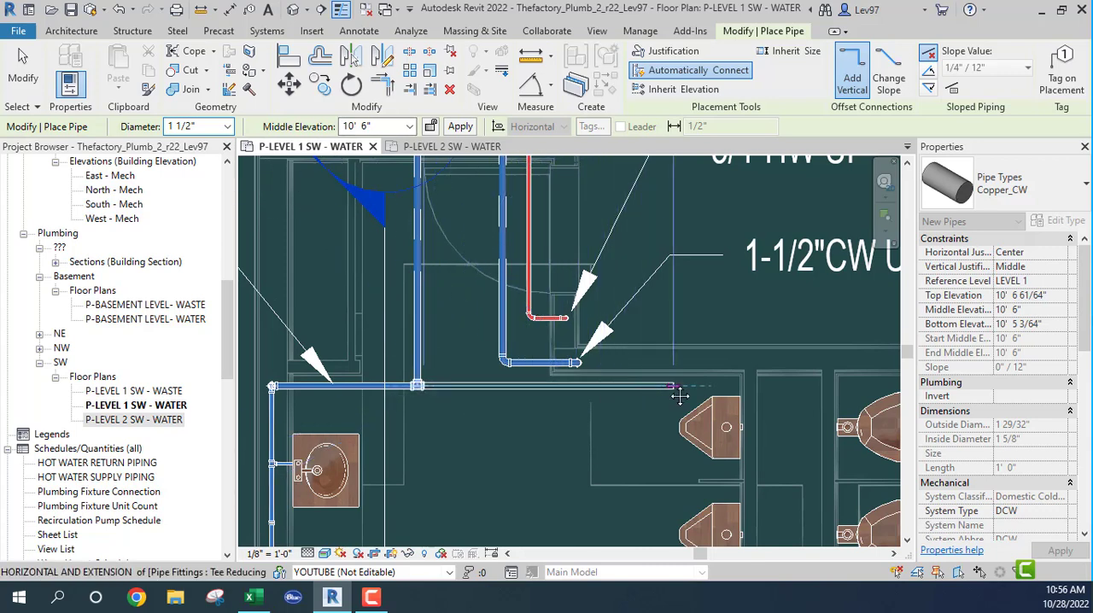
pyautogui.moveTo(680, 394); pyautogui.dragTo(419, 388, button='middle')
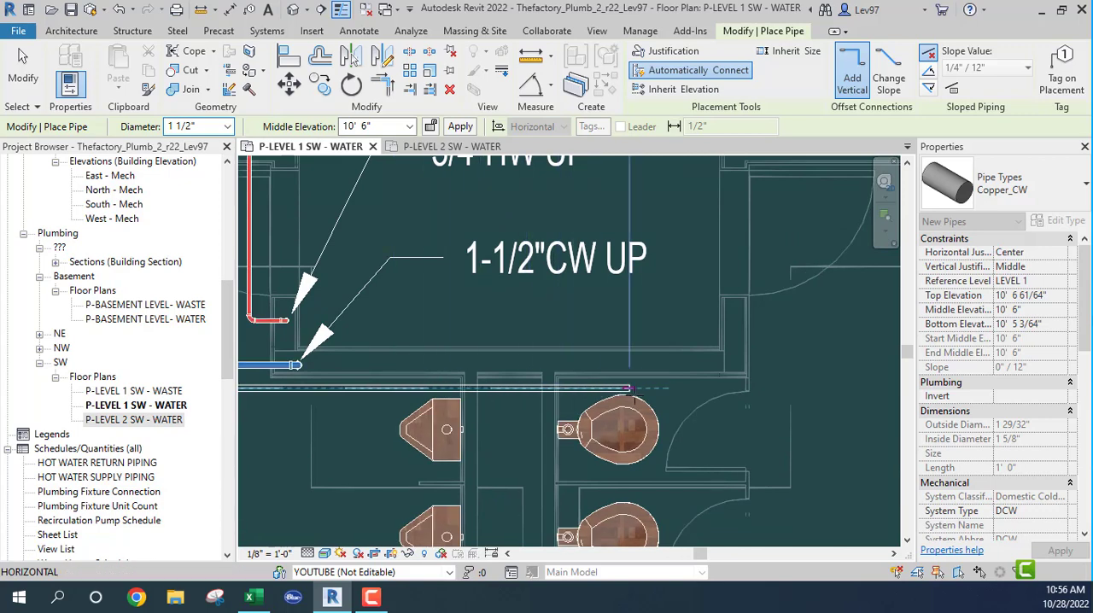
pyautogui.moveTo(805, 386); pyautogui.dragTo(477, 376, button='middle')
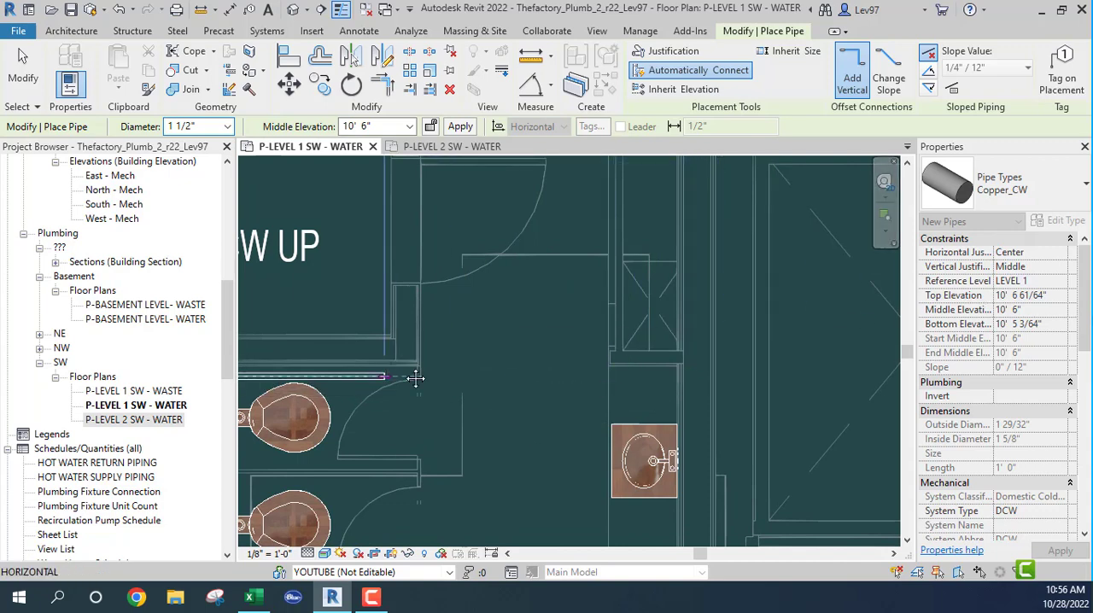
pyautogui.moveTo(415, 373); pyautogui.dragTo(847, 303, button='middle')
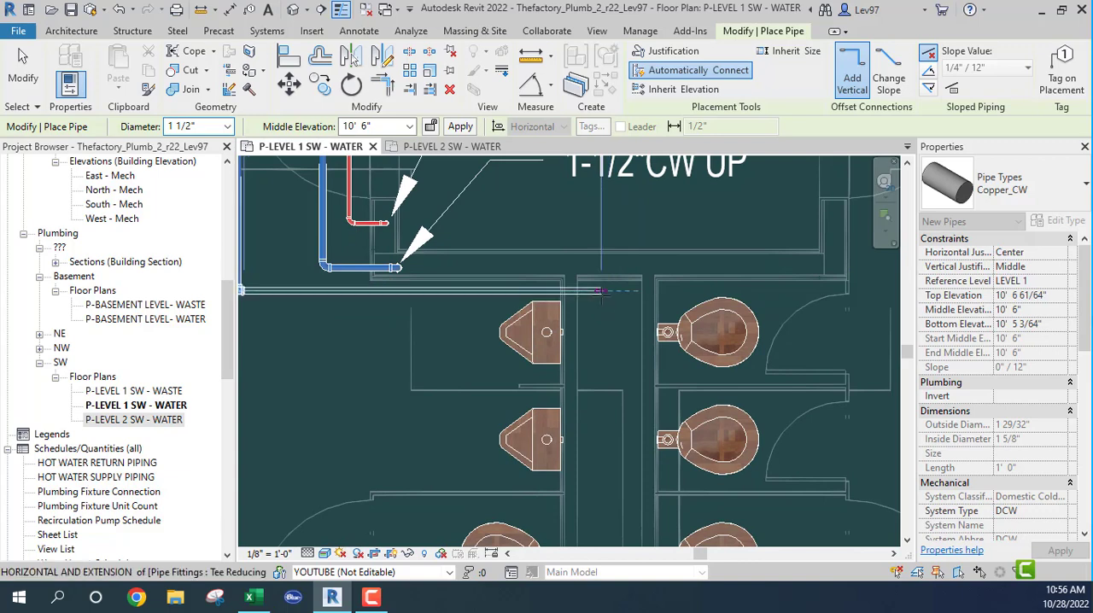
pyautogui.moveTo(601, 292); pyautogui.dragTo(476, 322, button='middle')
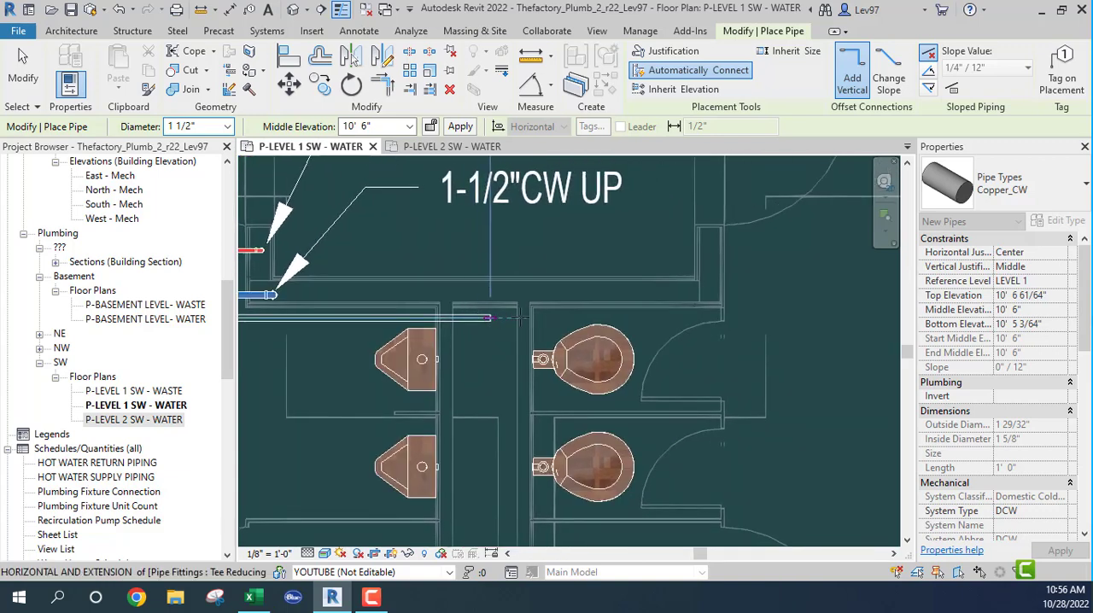
pyautogui.click(827, 321)
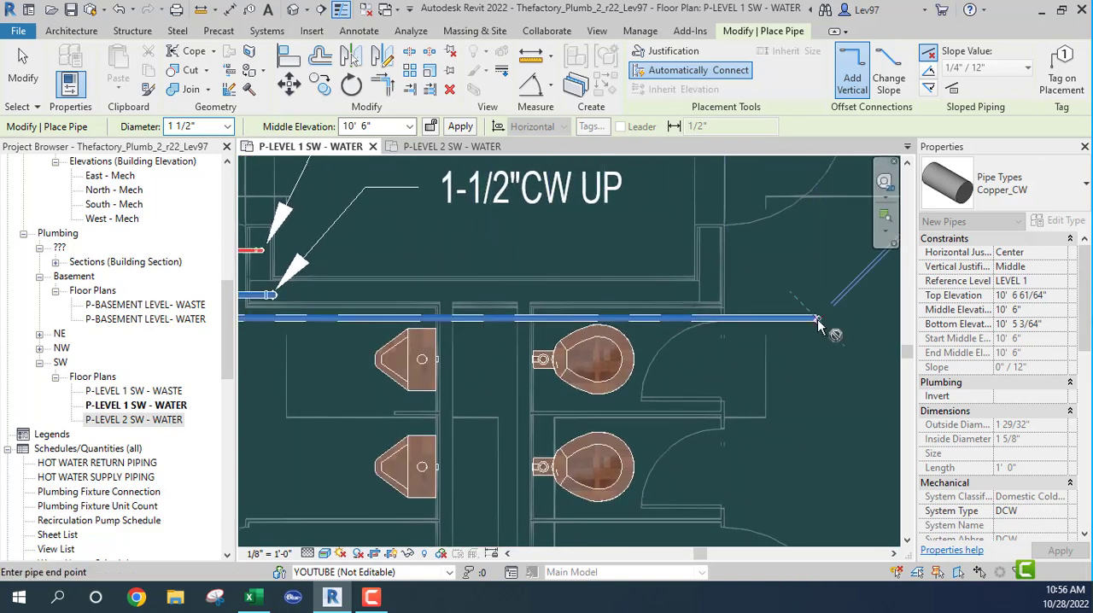
pyautogui.press('Escape')
pyautogui.press('Escape')
# - Move the section line from the first lavatory row to the second restroom's toilet stalls and shorten its corridor-side extent to exclude the mains
pyautogui.scroll(-1, 312, 404)
pyautogui.moveTo(314, 399); pyautogui.dragTo(533, 383, button='middle')
pyautogui.moveTo(470, 368); pyautogui.dragTo(415, 373, button='middle')
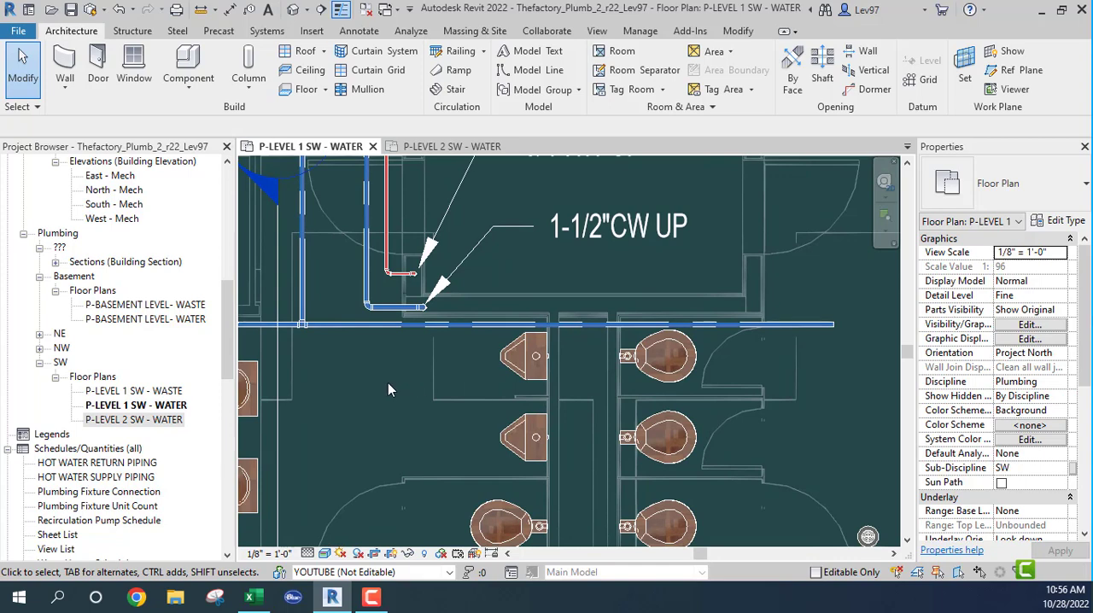
pyautogui.scroll(-2, 427, 397)
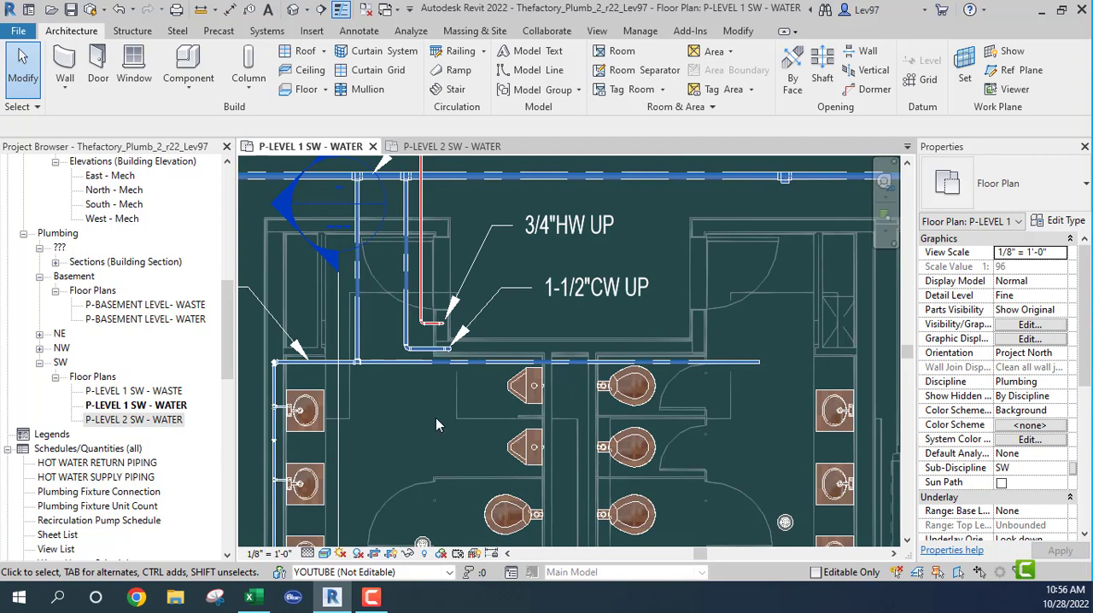
pyautogui.moveTo(439, 424); pyautogui.dragTo(437, 430, button='middle')
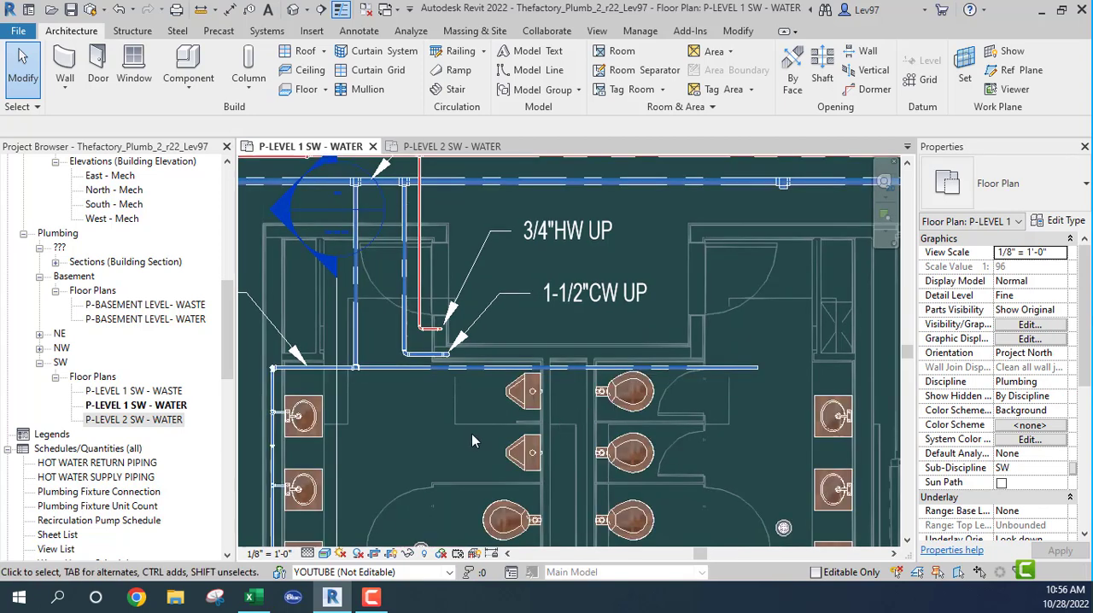
pyautogui.scroll(-1, 444, 398)
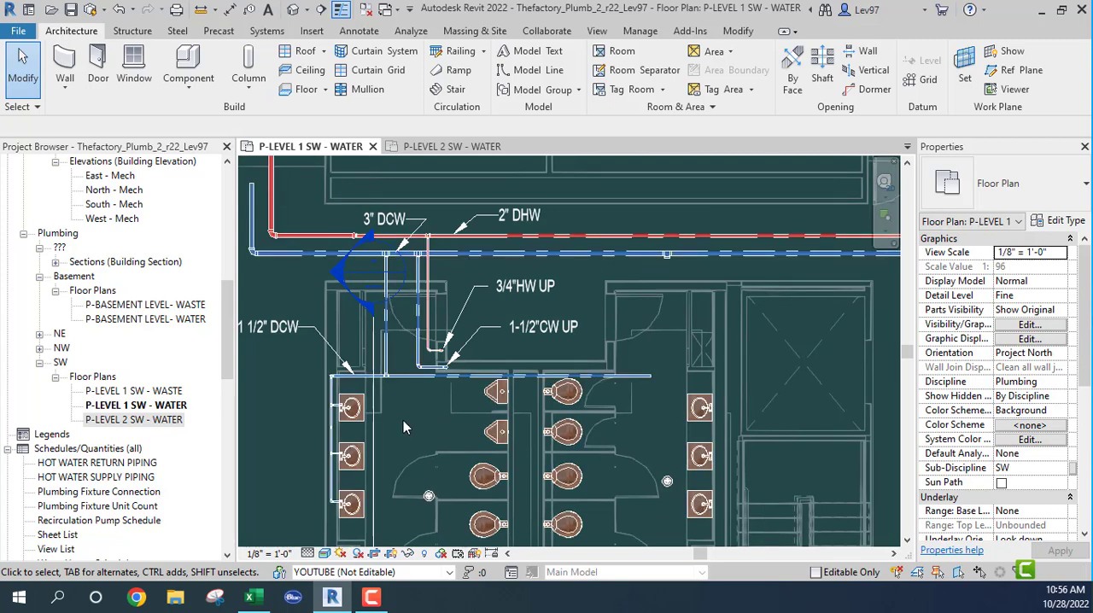
pyautogui.click(374, 454)
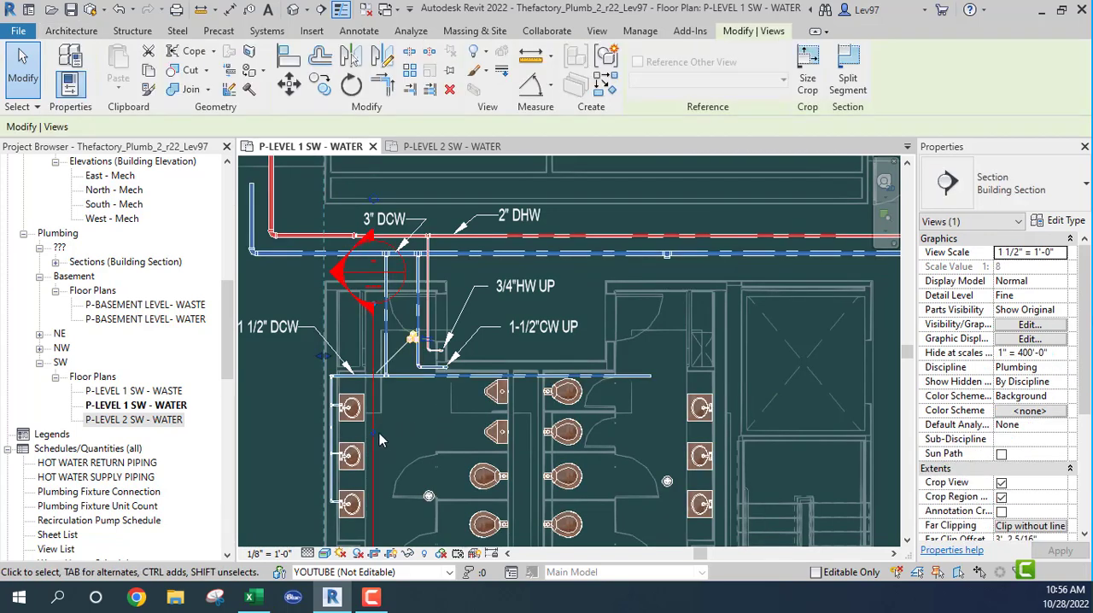
pyautogui.moveTo(376, 416); pyautogui.dragTo(561, 424)
pyautogui.scroll(-2, 576, 356)
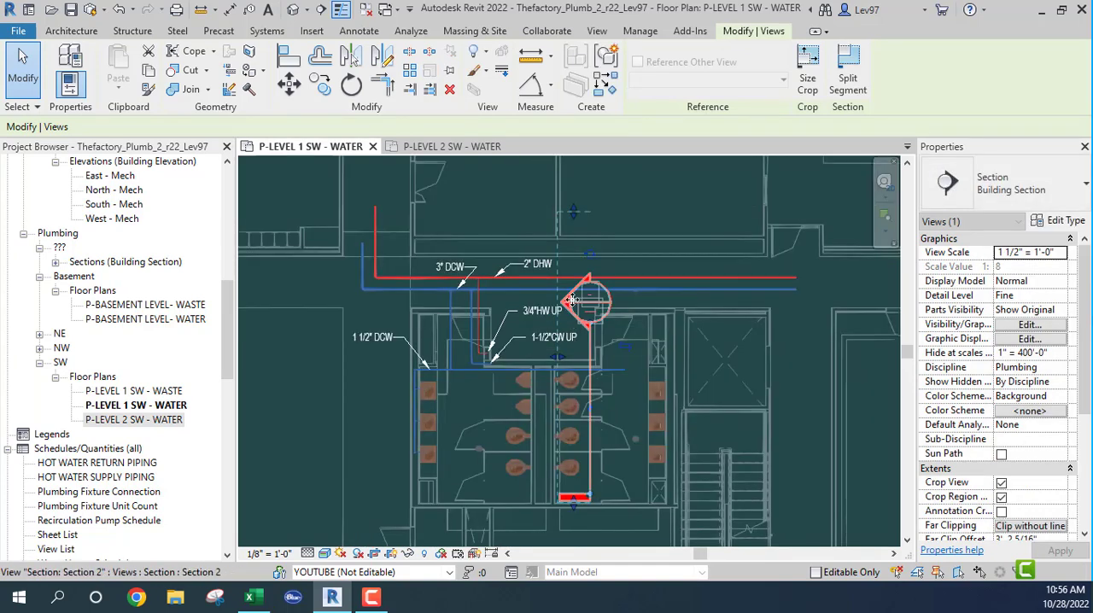
pyautogui.moveTo(579, 232); pyautogui.dragTo(586, 333)
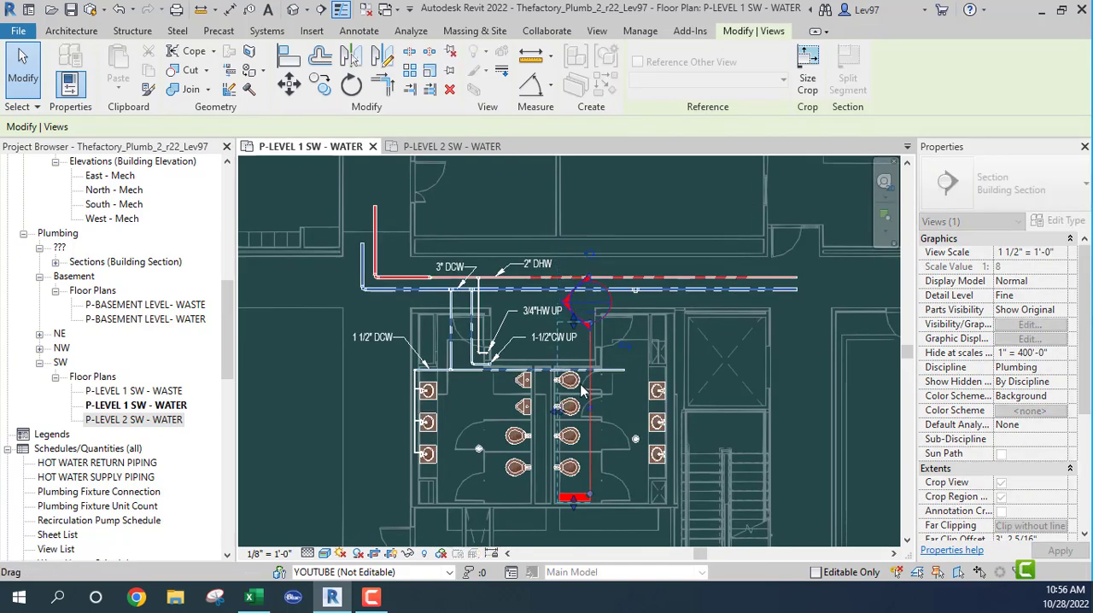
# - Rotate the section 90° about a point on its line beside the first toilet stall so that it runs parallel to the new branch
pyautogui.scroll(5, 598, 382)
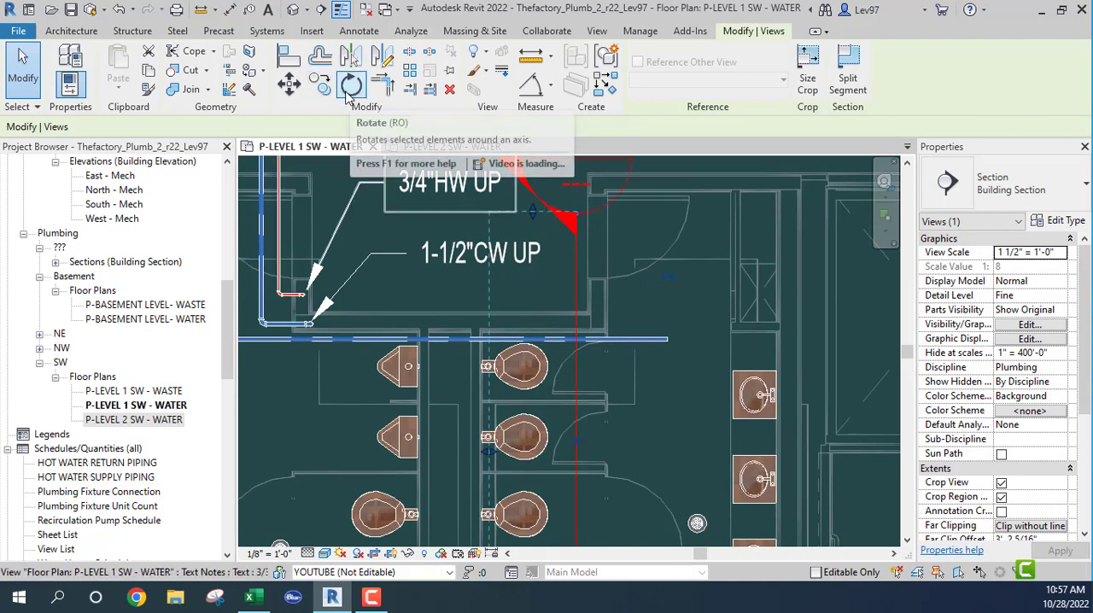
pyautogui.scroll(2, 444, 358)
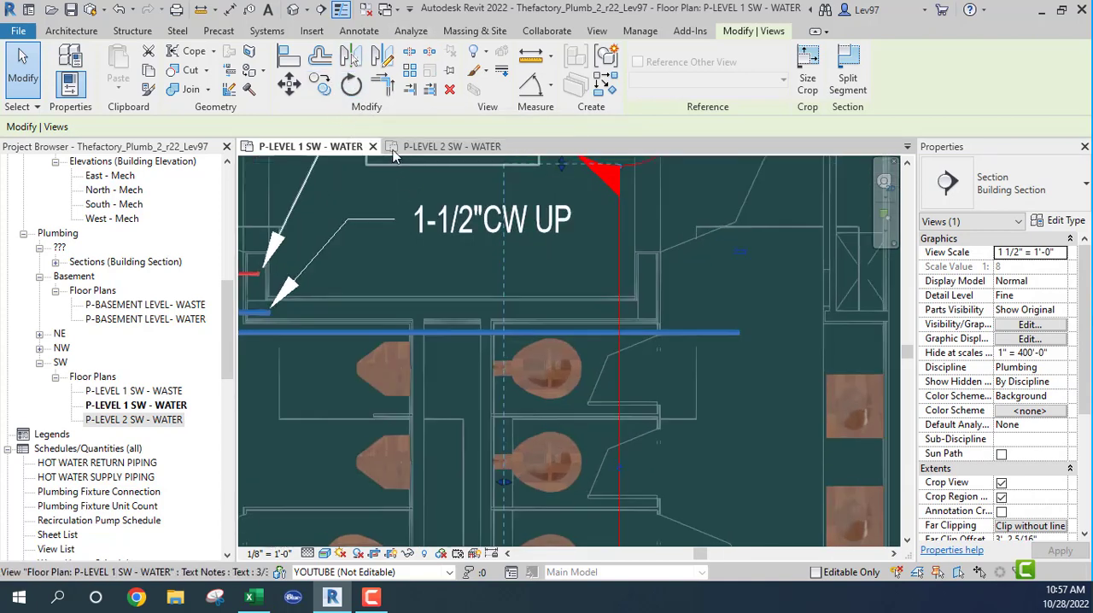
pyautogui.click(349, 85)
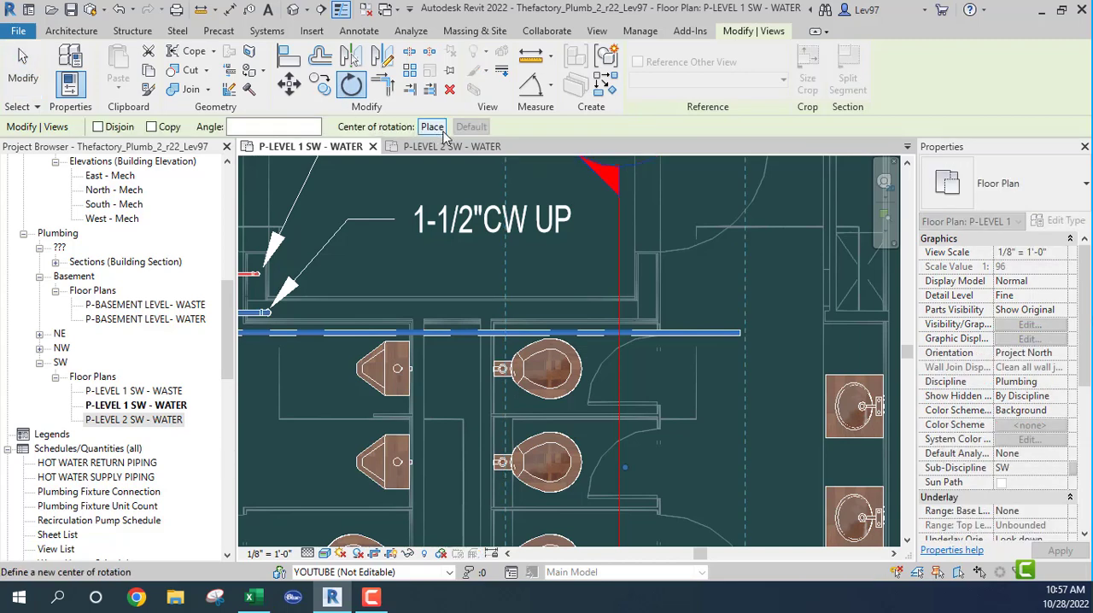
pyautogui.click(432, 127)
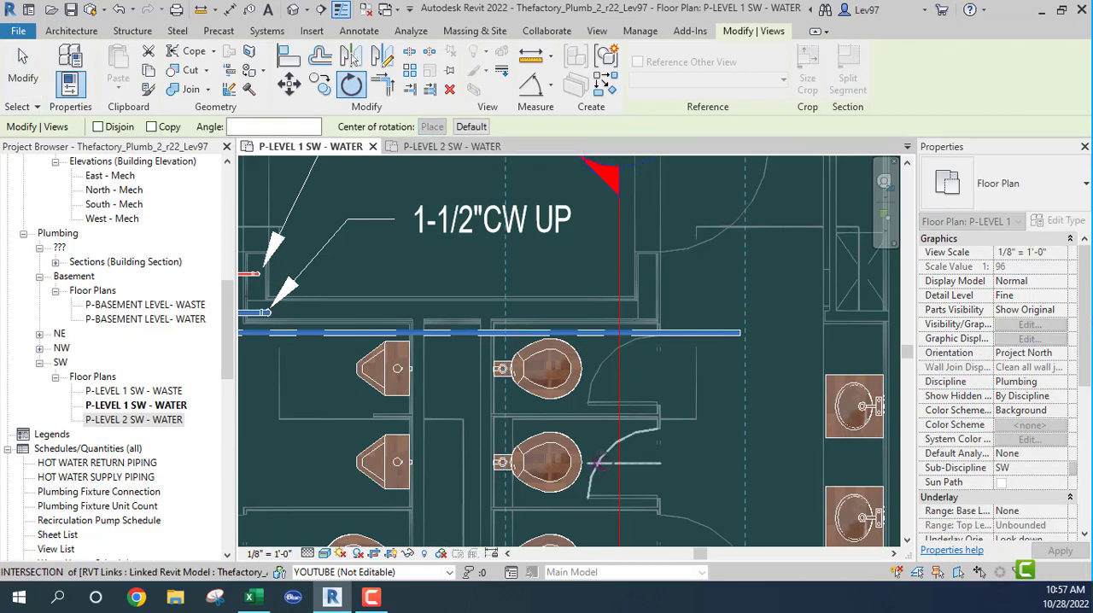
pyautogui.scroll(2, 495, 409)
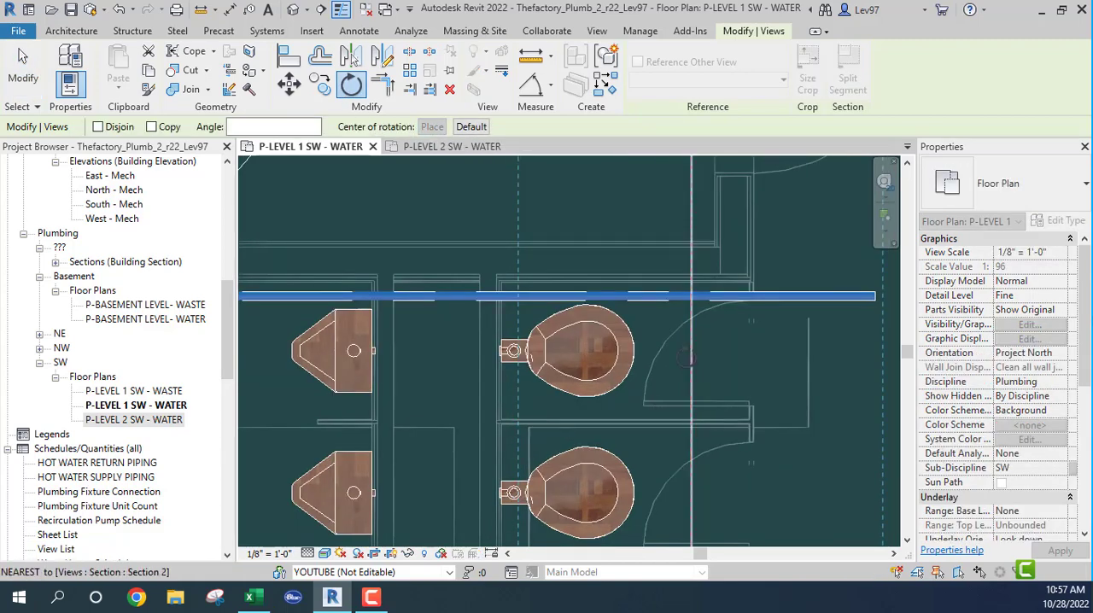
pyautogui.click(692, 351)
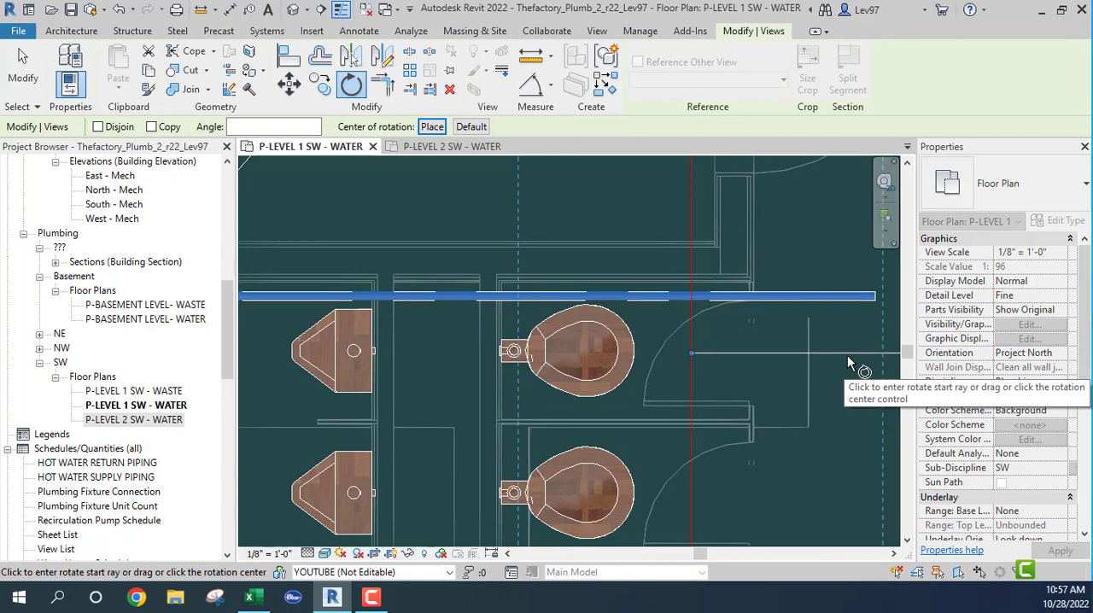
pyautogui.click(847, 356)
pyautogui.write('90')
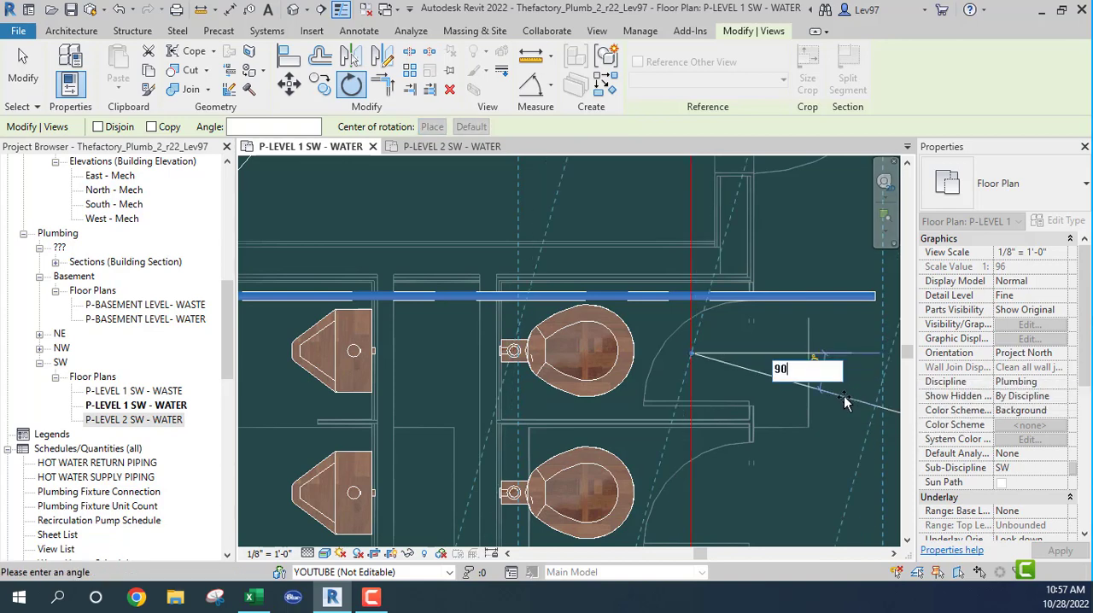
pyautogui.press('Return')
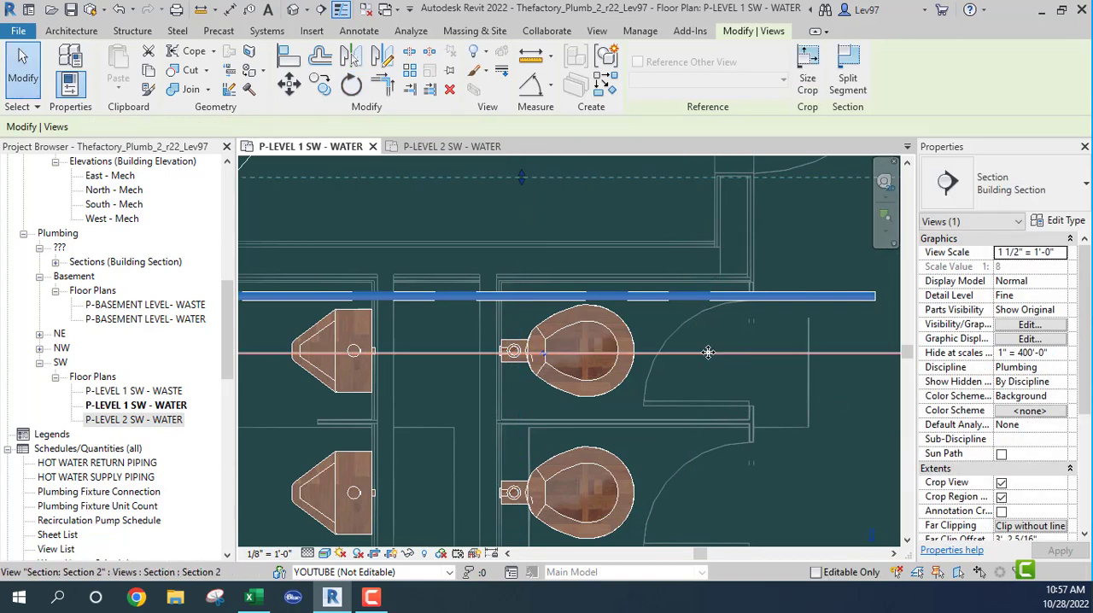
# - Place the section line between the first two toilets with its view depth ending just past the new branch, and open the section view
pyautogui.moveTo(431, 177); pyautogui.dragTo(424, 291)
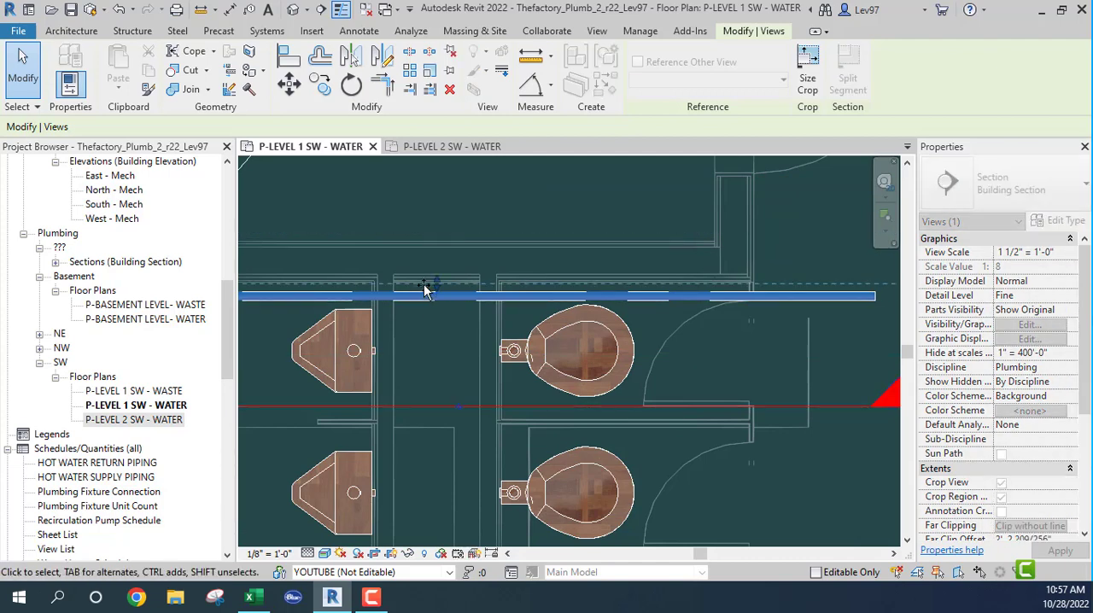
pyautogui.click(443, 299)
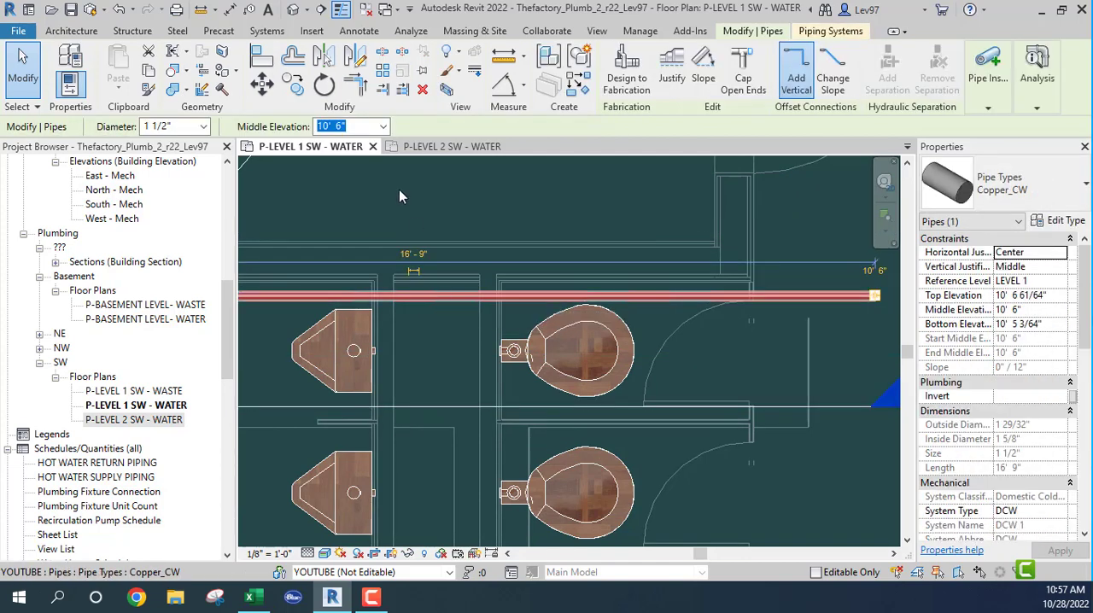
pyautogui.press('Escape')
pyautogui.click(436, 407)
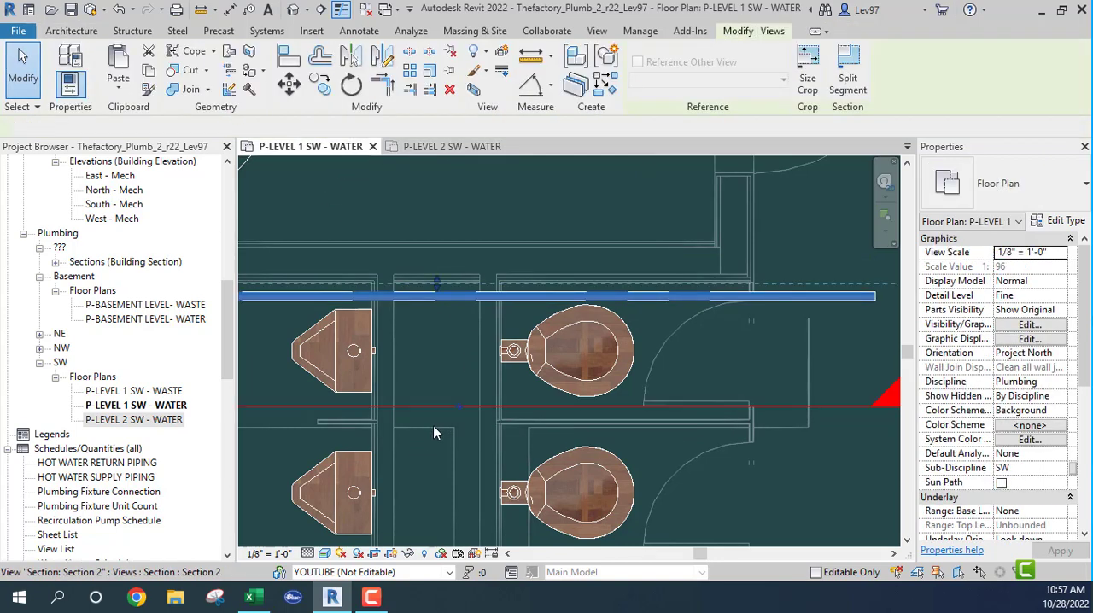
pyautogui.rightClick(433, 425)
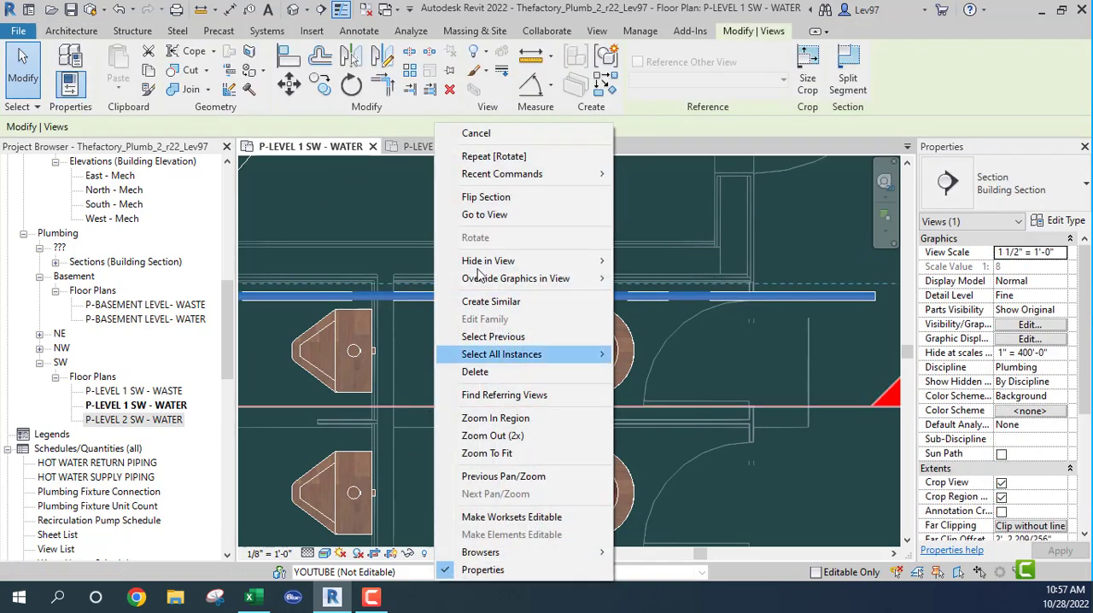
pyautogui.click(485, 215)
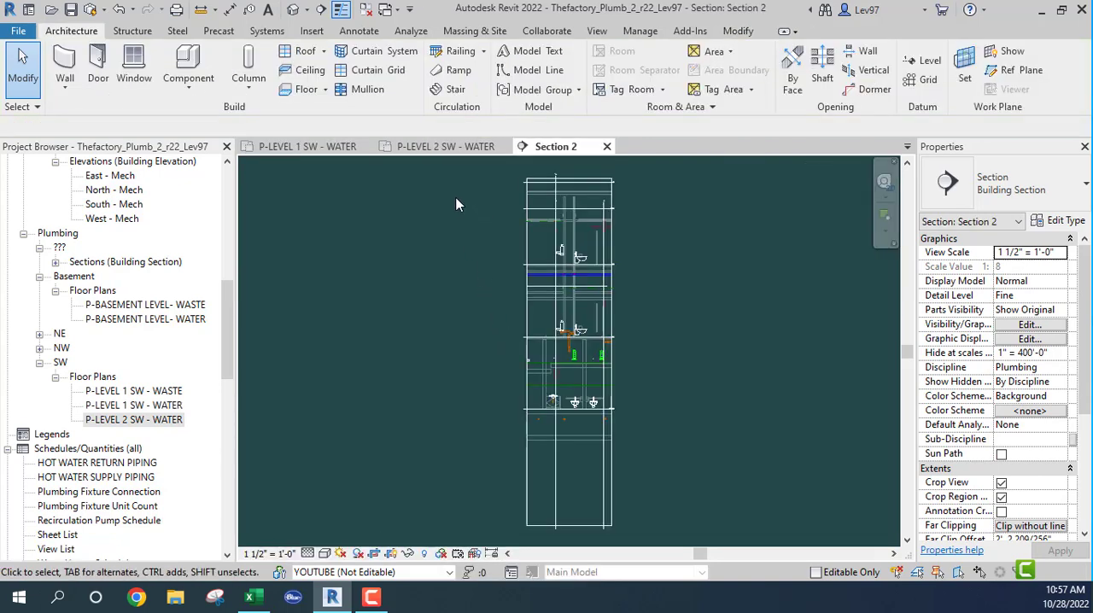
# - Locate the new 1 1/2" branch in Section 2 by selecting it in the Level 1 SW water plan
pyautogui.scroll(6, 577, 325)
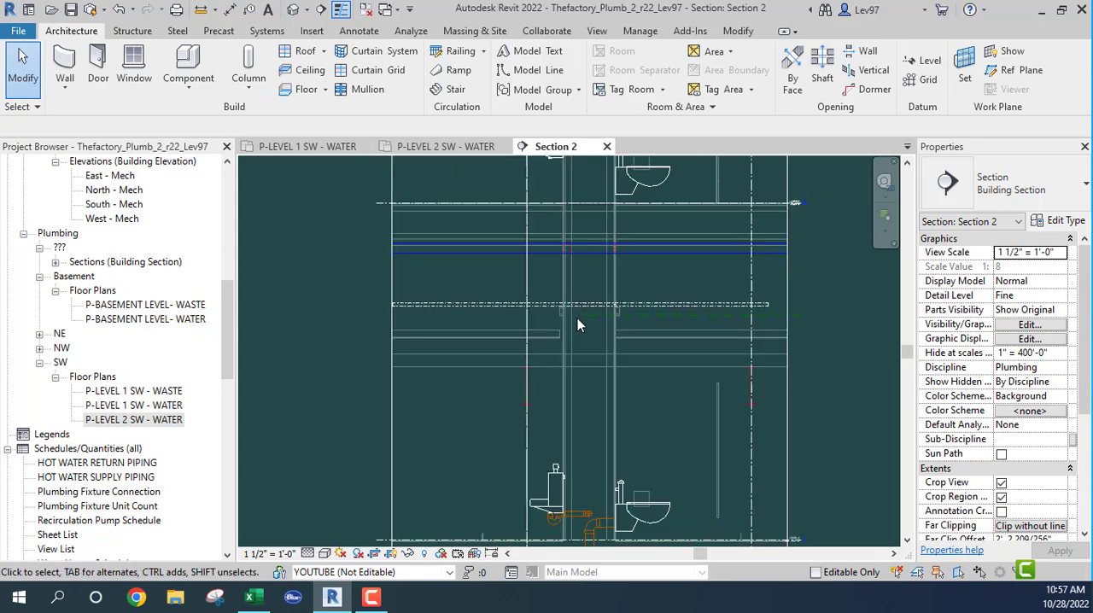
pyautogui.scroll(-2, 581, 312)
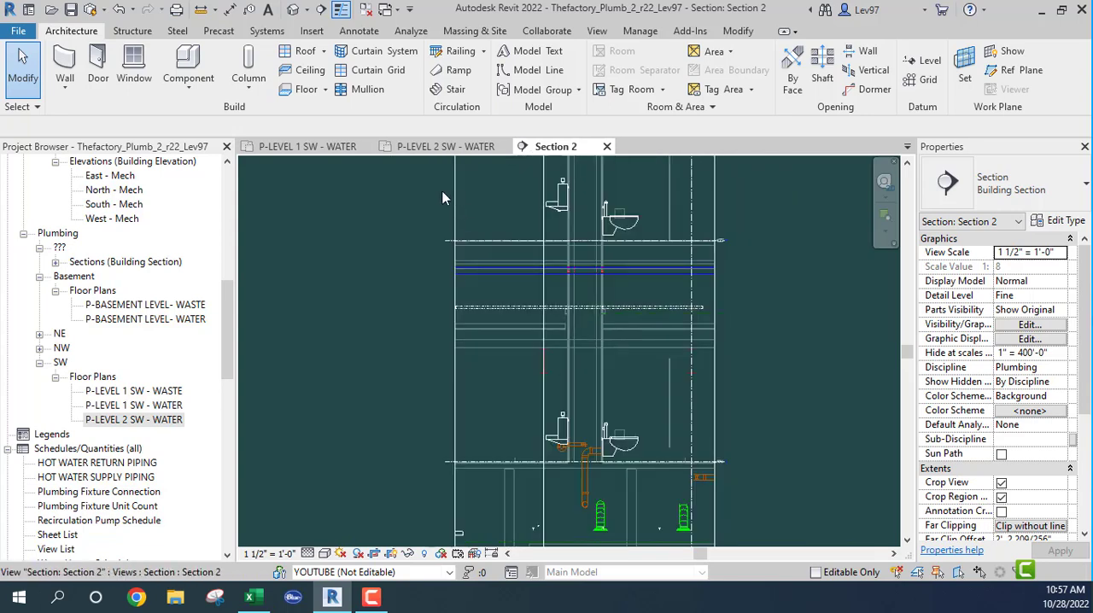
pyautogui.click(343, 147)
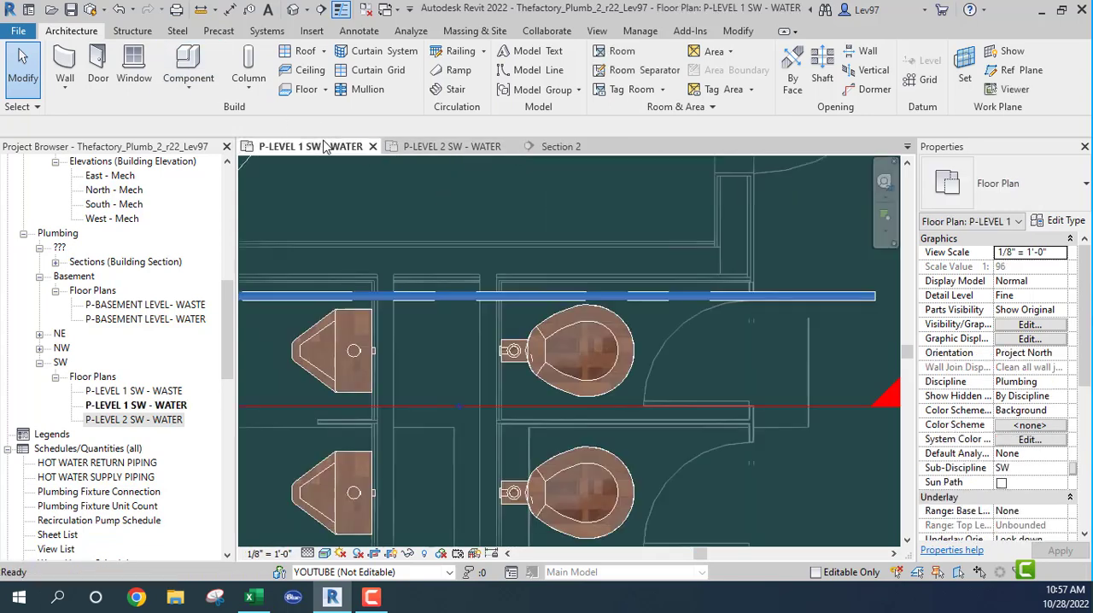
pyautogui.click(440, 298)
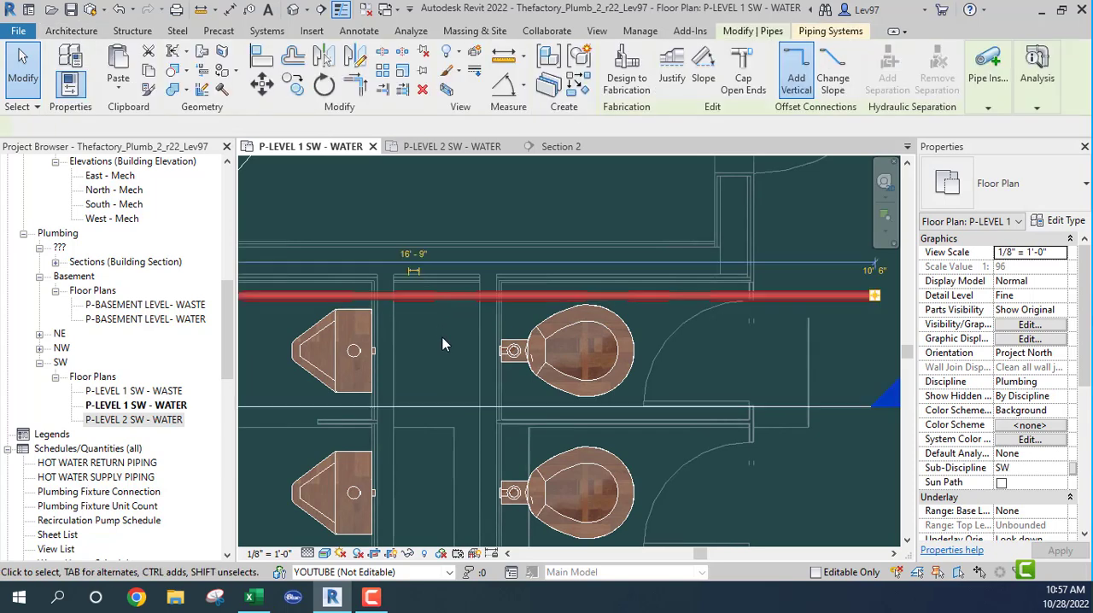
pyautogui.click(560, 148)
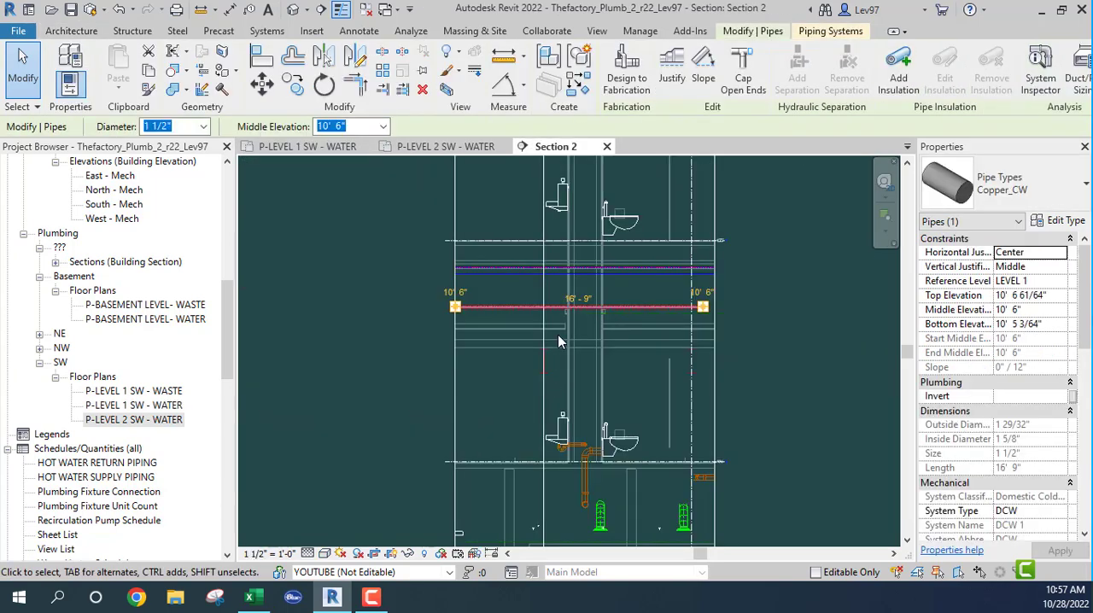
# - Draw a vertical 1 1/2" DCW riser in the chase in Section 2, from the branch up to about 15' 7", just above the Level 2 floor
pyautogui.scroll(2, 581, 300)
pyautogui.click(589, 326)
pyautogui.scroll(4, 598, 327)
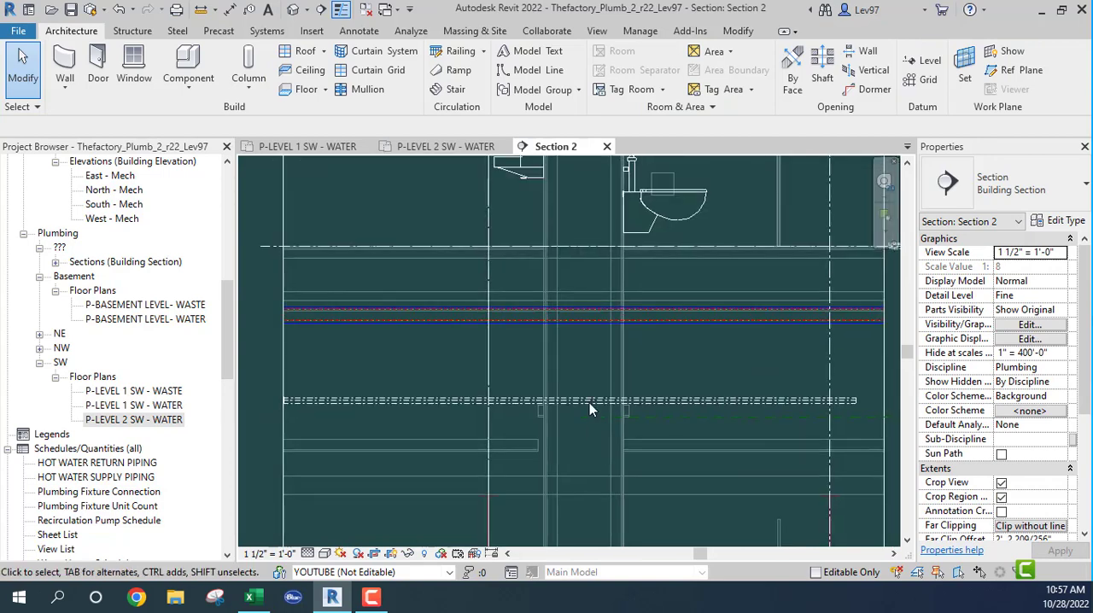
pyautogui.click(568, 417)
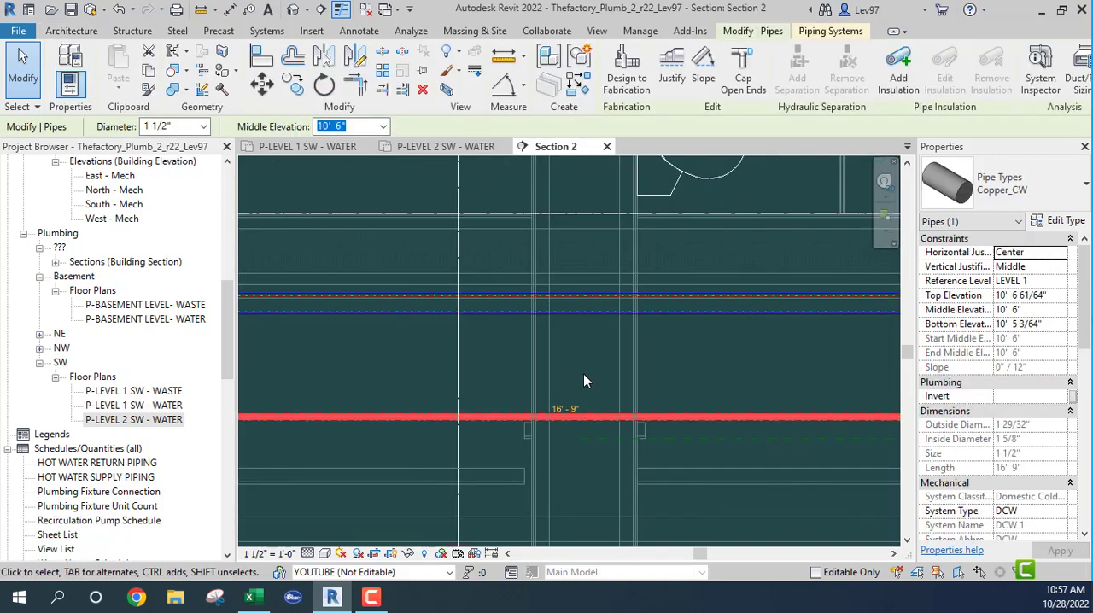
pyautogui.rightClick(569, 418)
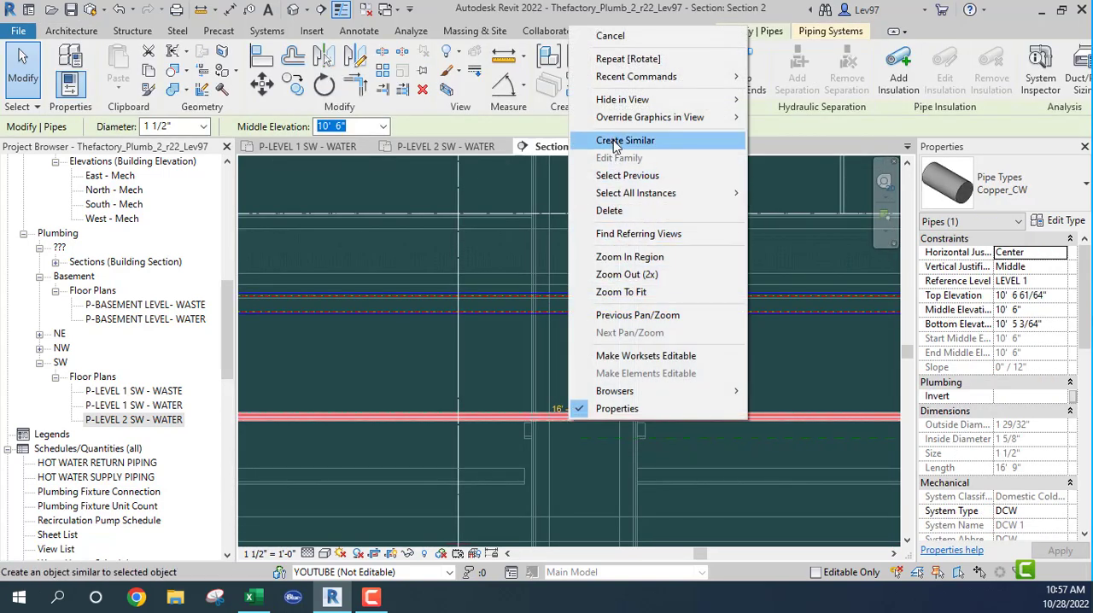
pyautogui.click(615, 141)
pyautogui.click(566, 417)
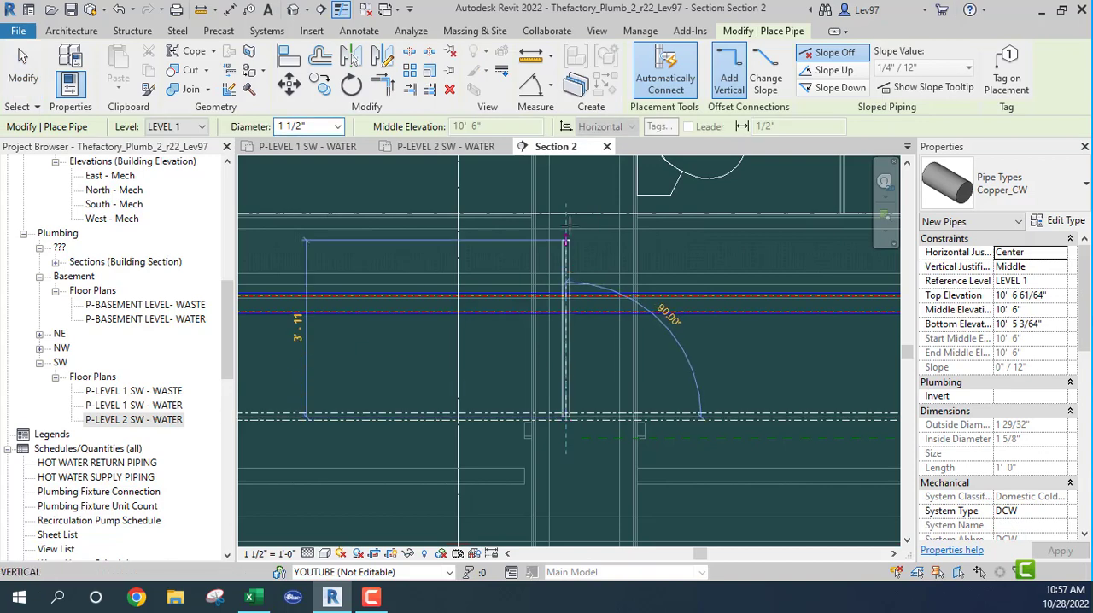
pyautogui.press('Escape')
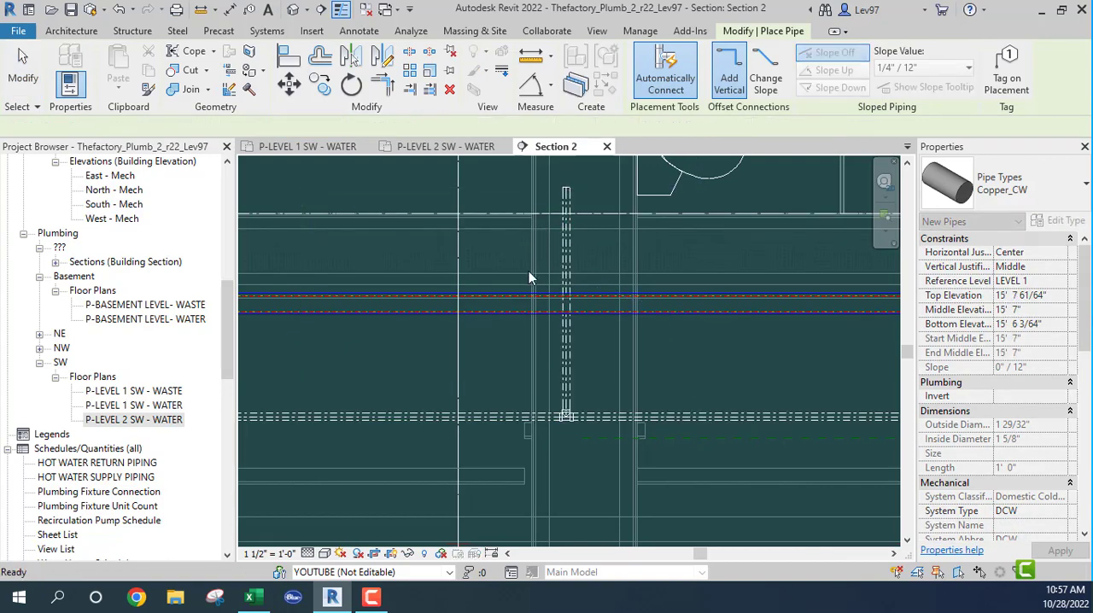
pyautogui.press('Escape')
# - Draw a vertical 1 1/2" DCW drop about 6'-8" long in the chase, from the branch beside the riser to above the Level 1 toilet
pyautogui.click(594, 419)
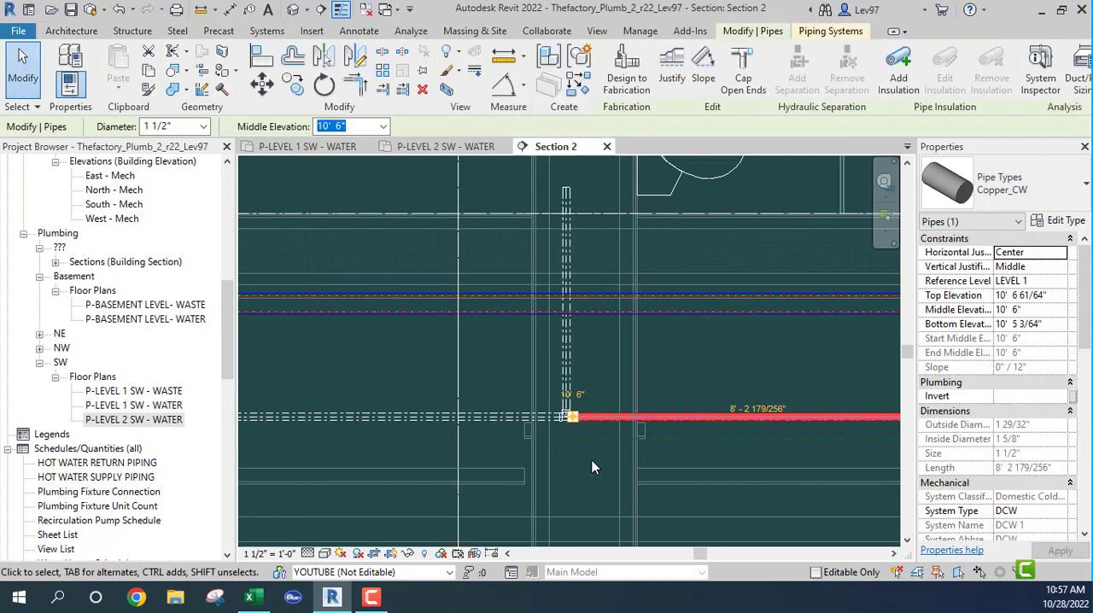
pyautogui.rightClick(601, 418)
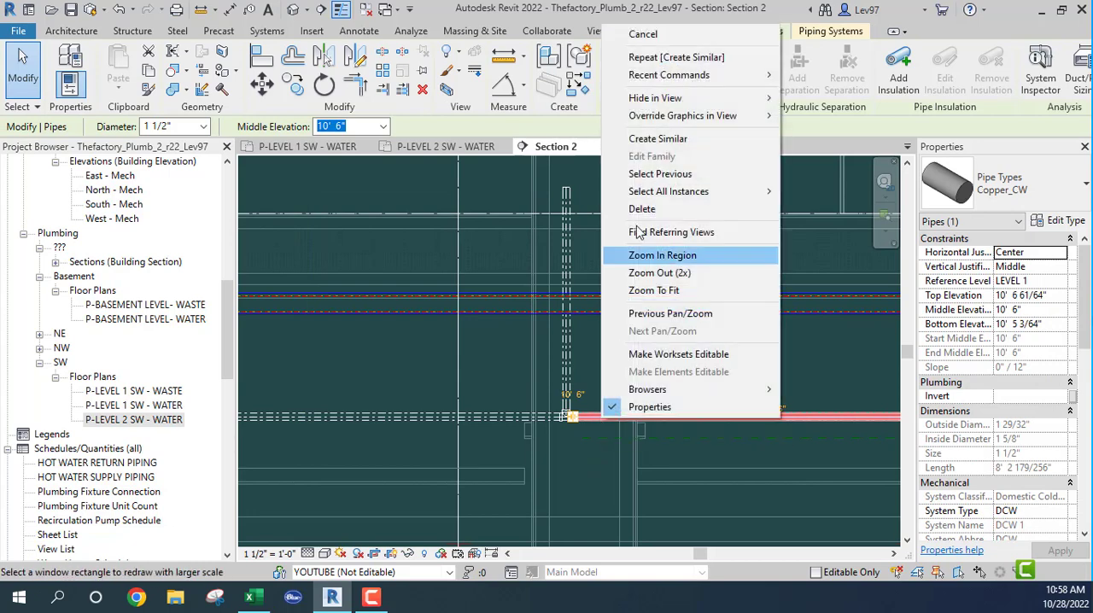
pyautogui.click(658, 139)
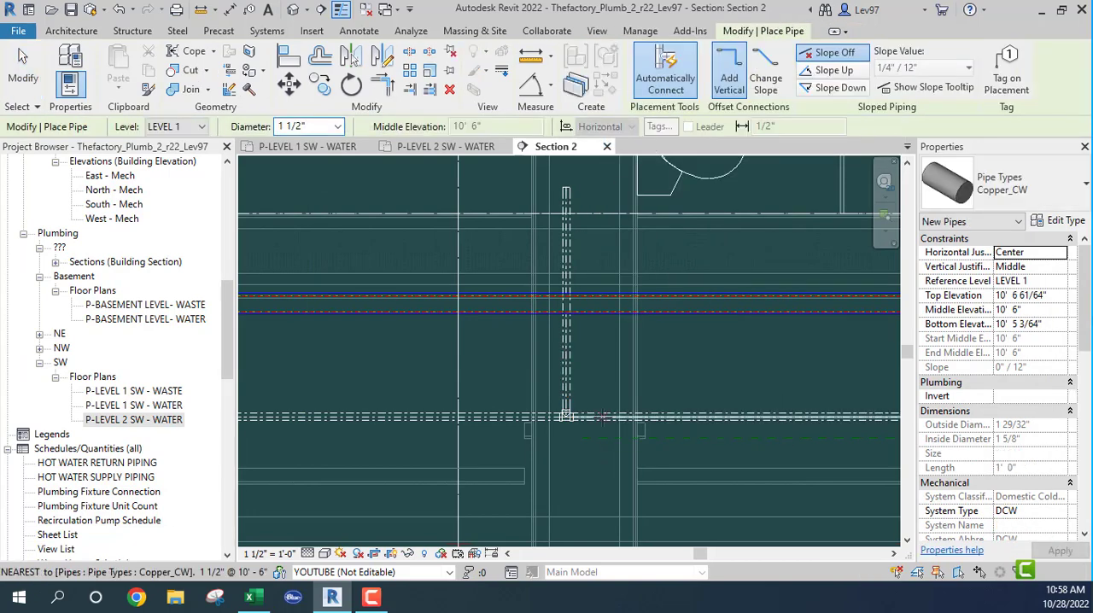
pyautogui.click(601, 419)
pyautogui.scroll(-1, 598, 493)
pyautogui.moveTo(614, 491); pyautogui.dragTo(624, 160, button='middle')
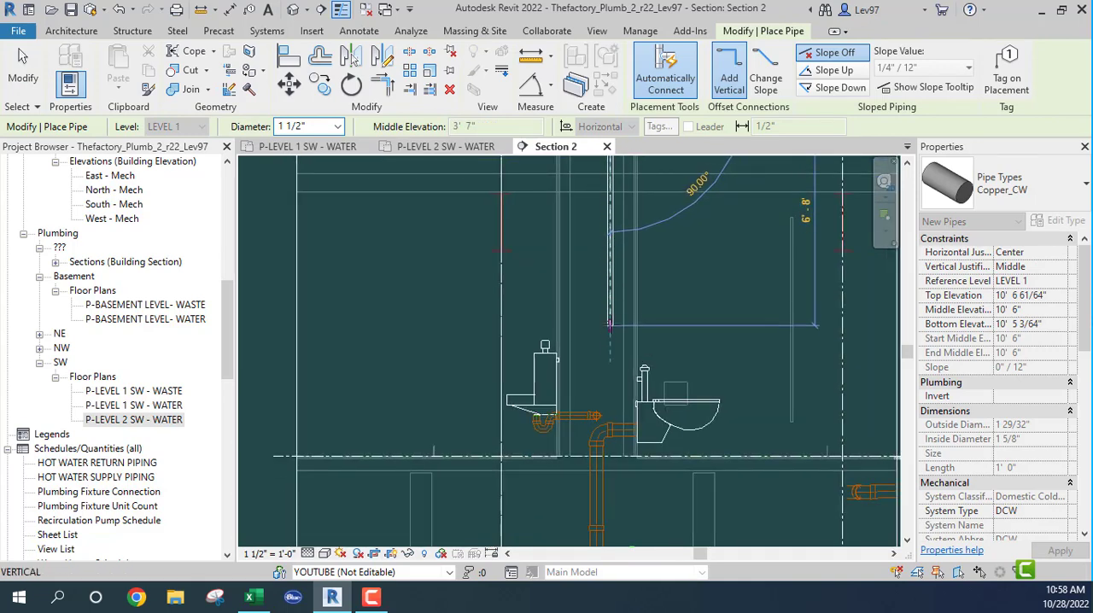
pyautogui.click(610, 327)
pyautogui.press('Escape')
pyautogui.press('Escape')
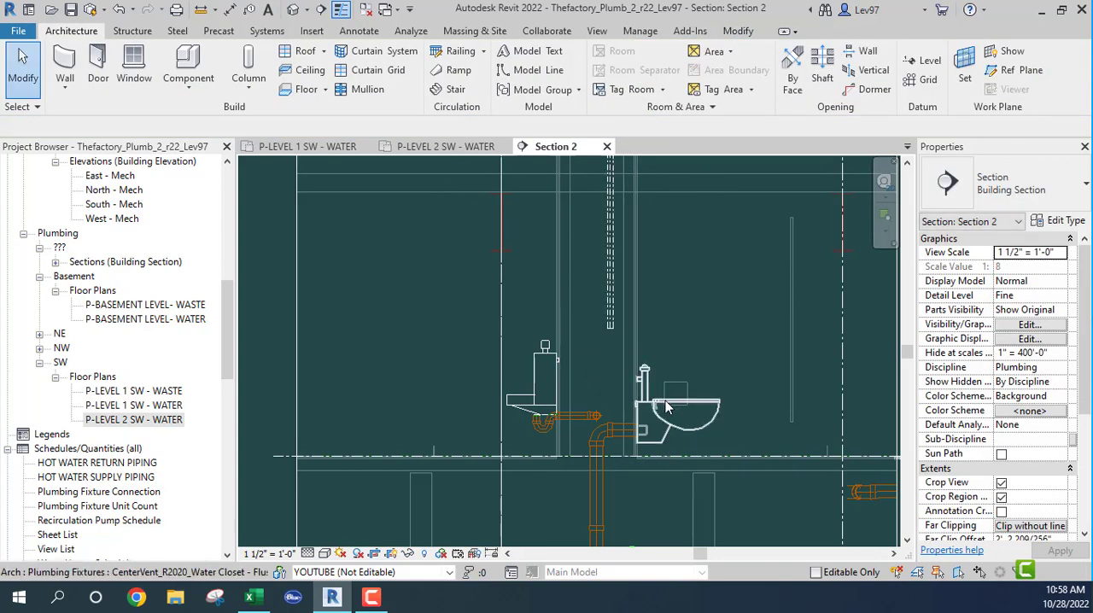
# - Examine the new riser and drop in Section 2 and their connections along the branch in the Level 1 SW water plan
pyautogui.moveTo(592, 527); pyautogui.dragTo(588, 461, button='middle')
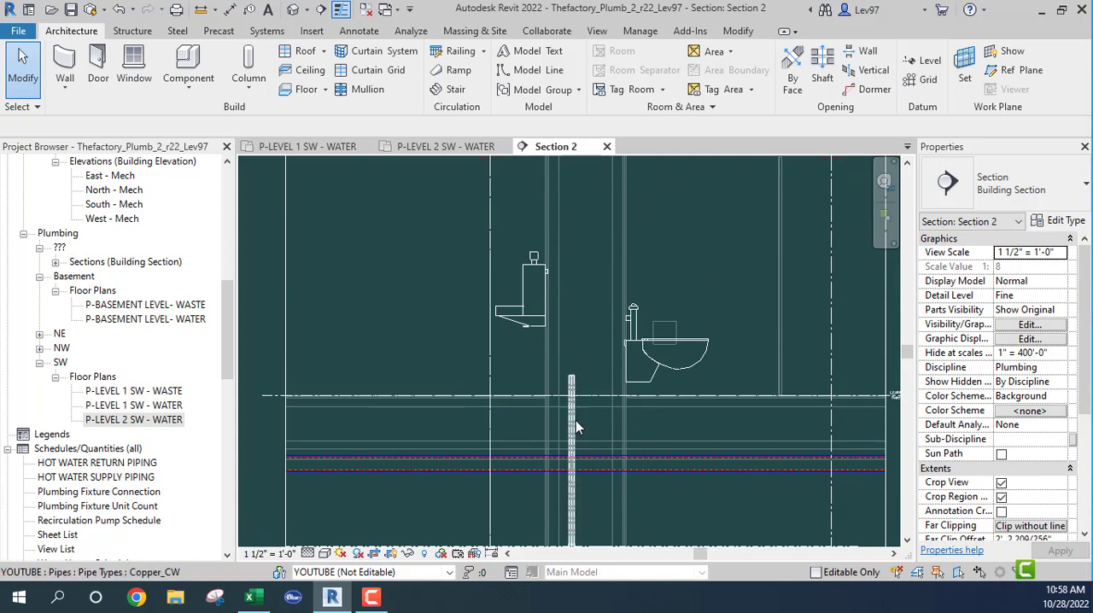
pyautogui.moveTo(610, 480); pyautogui.dragTo(613, 168, button='middle')
pyautogui.scroll(-2, 547, 377)
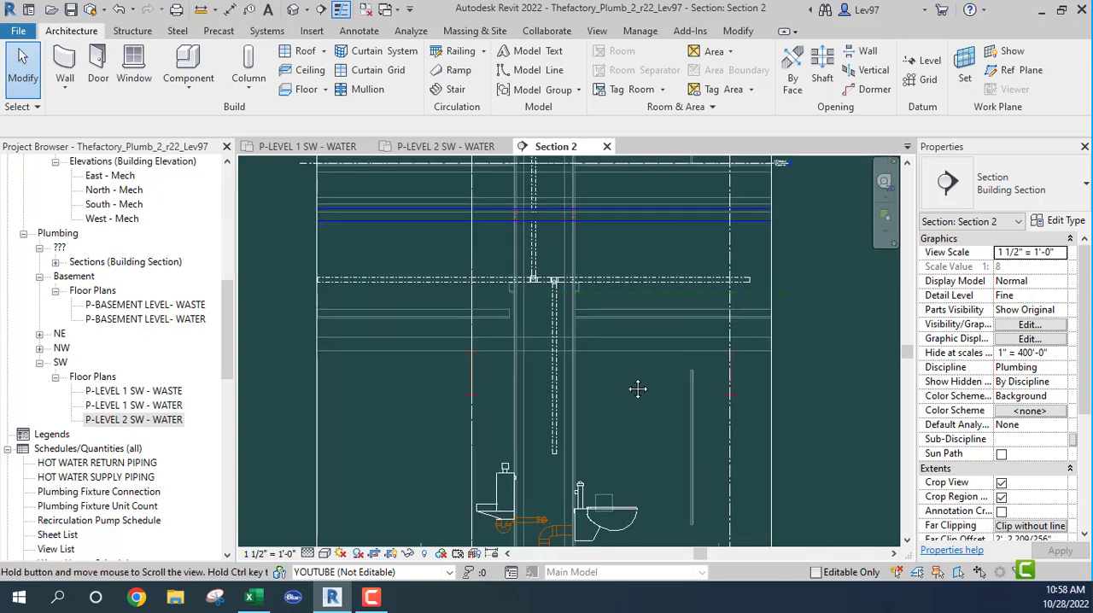
pyautogui.moveTo(667, 370); pyautogui.dragTo(633, 382, button='middle')
pyautogui.click(349, 152)
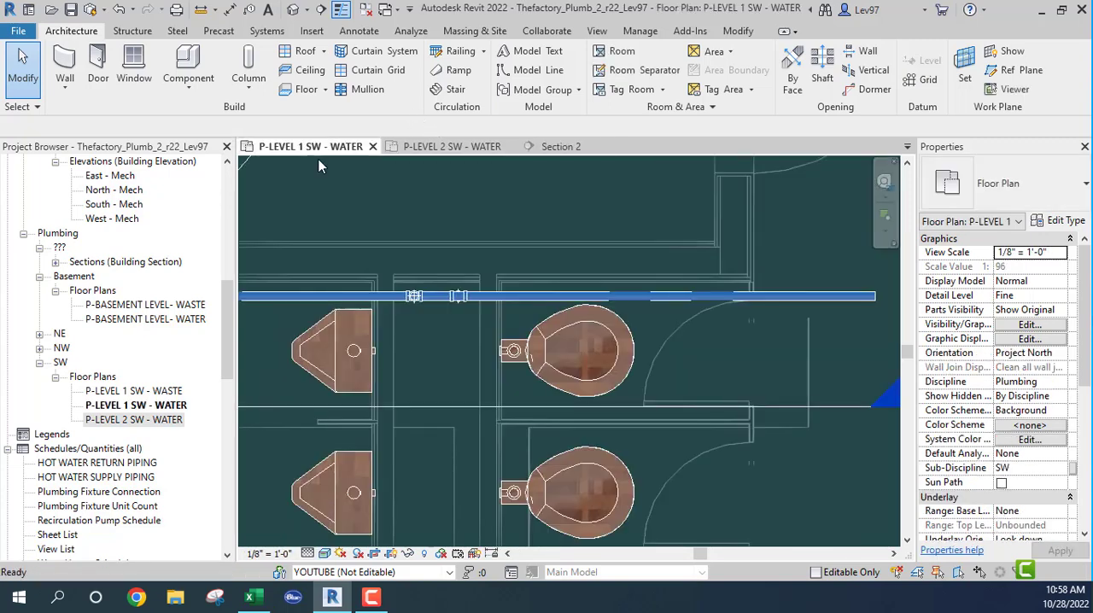
pyautogui.scroll(4, 460, 315)
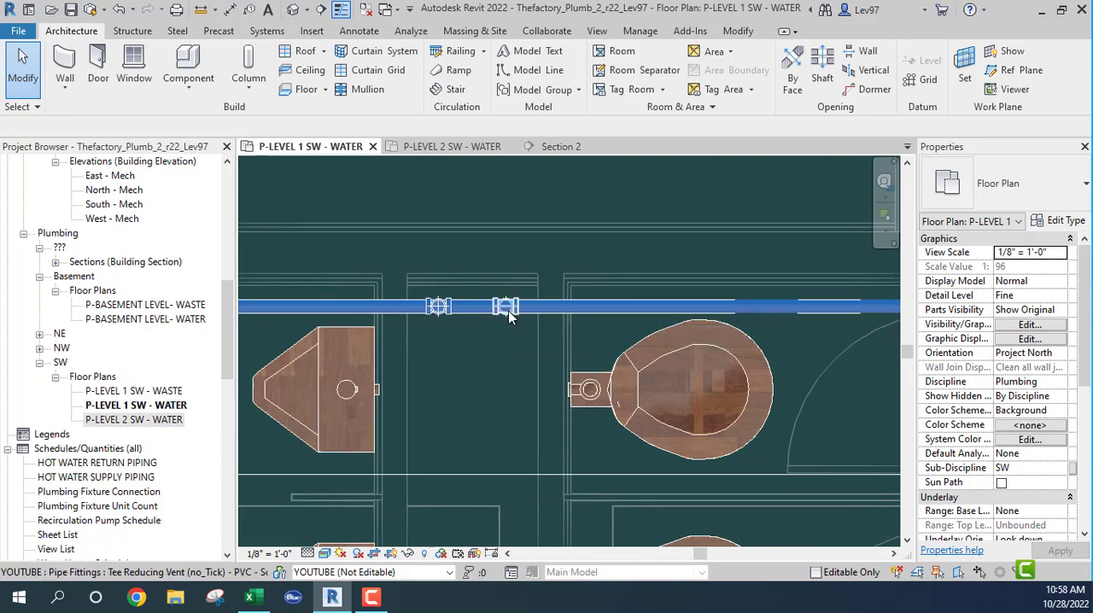
pyautogui.scroll(-2, 572, 359)
pyautogui.scroll(-2, 522, 367)
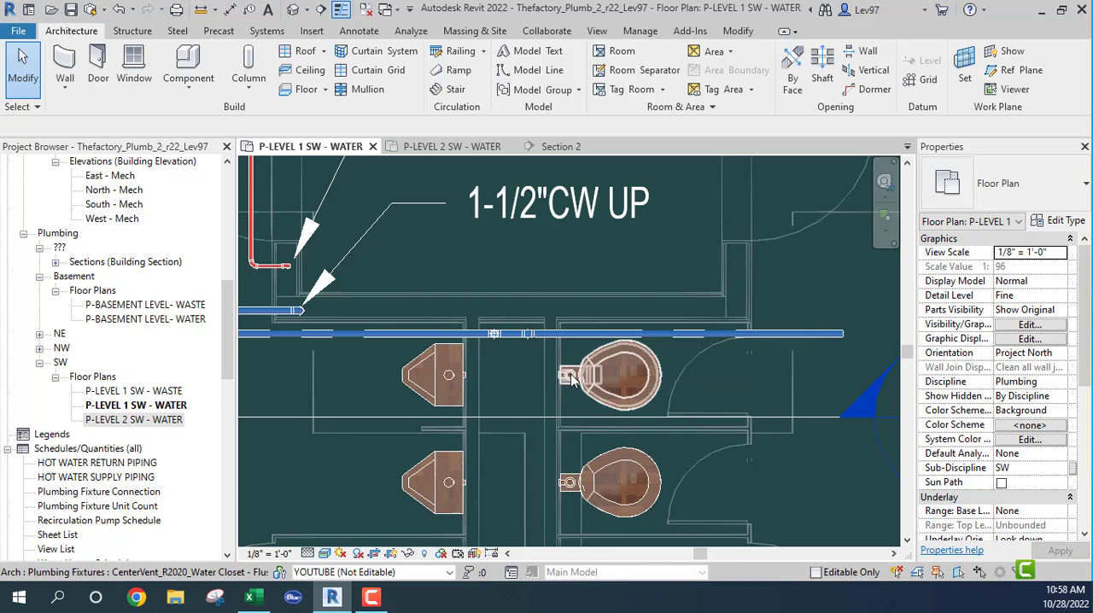
pyautogui.scroll(-2, 514, 425)
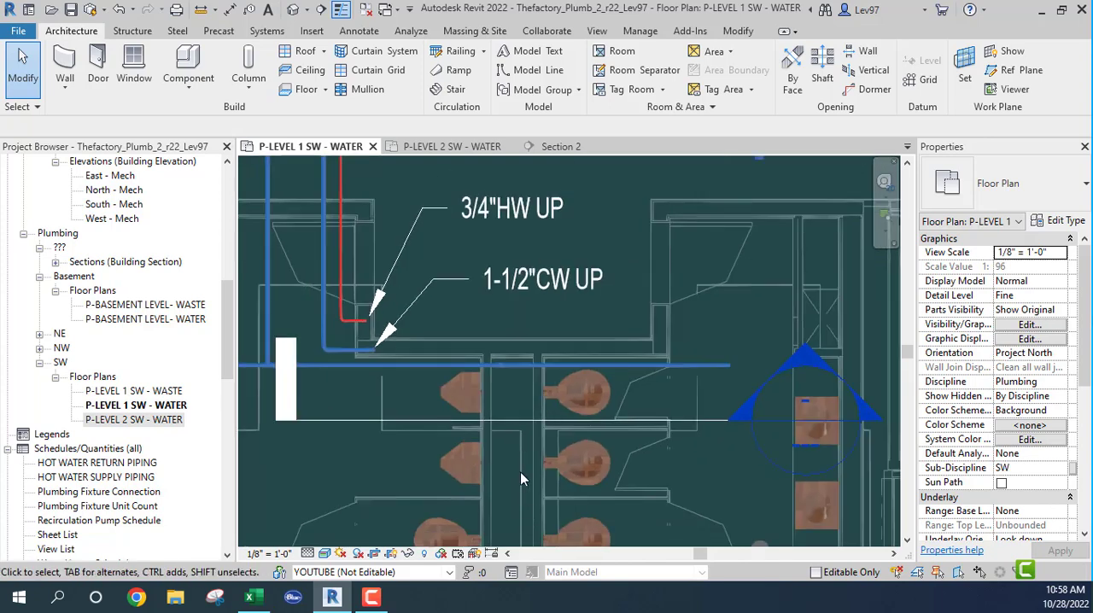
pyautogui.scroll(2, 504, 367)
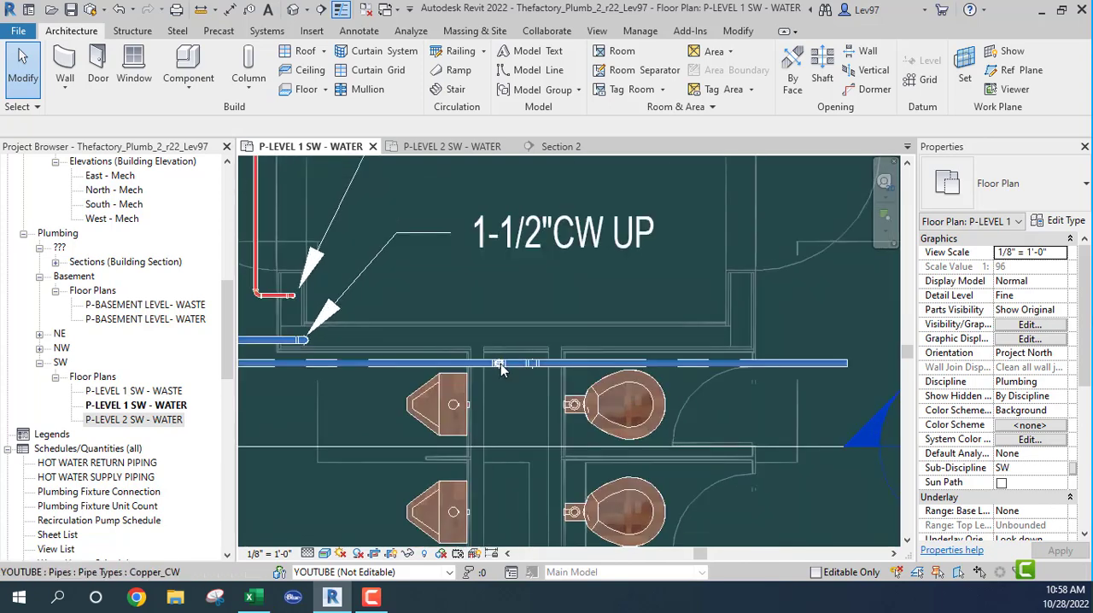
# - Examine where the new riser comes up in the chase on the Level 2 SW water plan
pyautogui.click(460, 152)
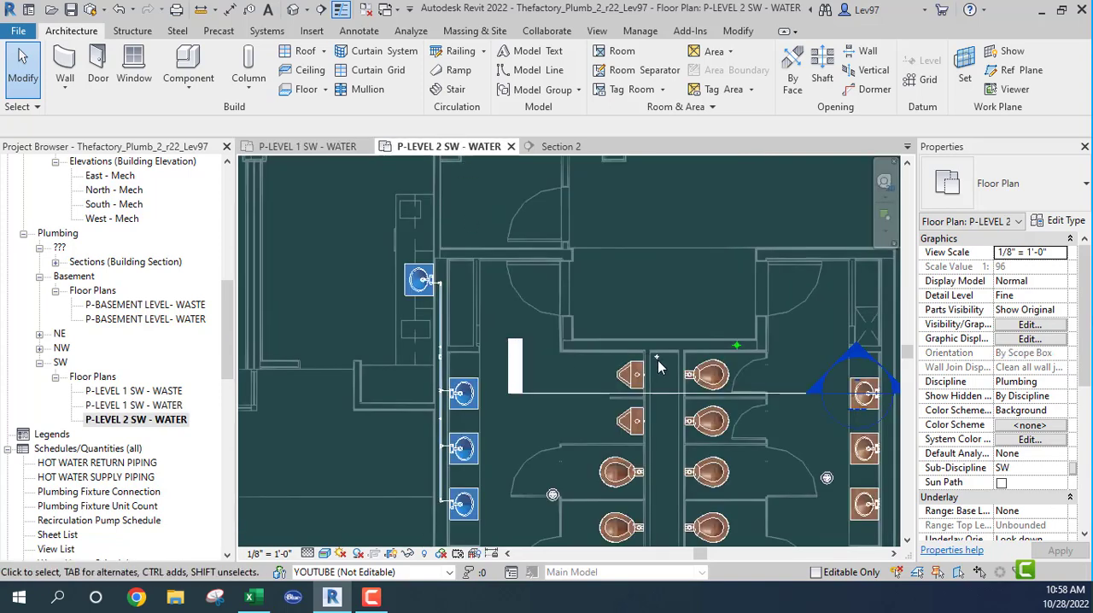
pyautogui.scroll(5, 657, 360)
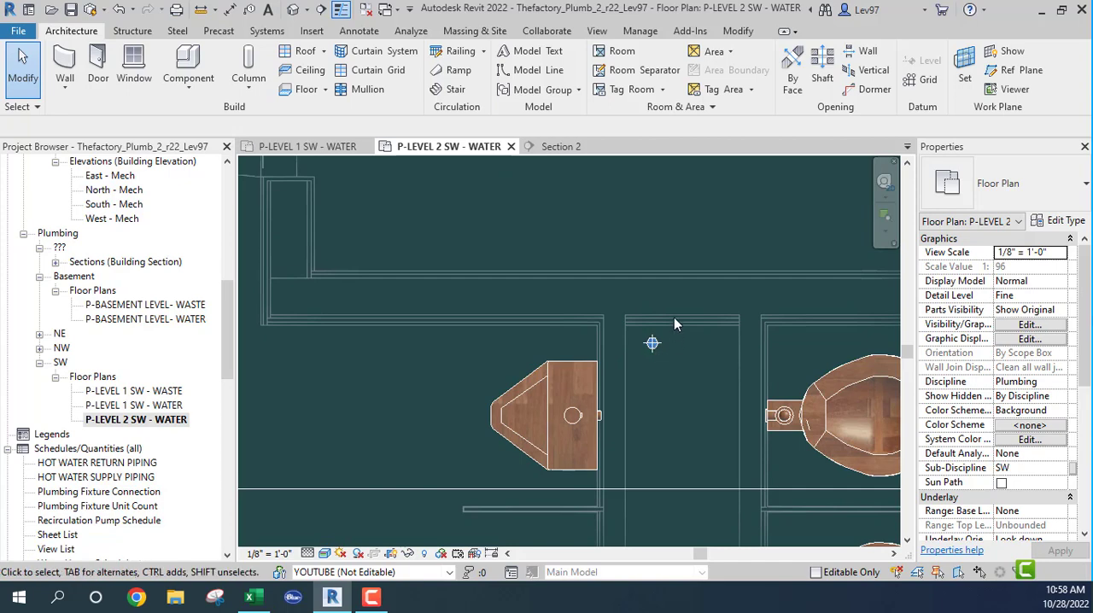
pyautogui.scroll(-5, 683, 377)
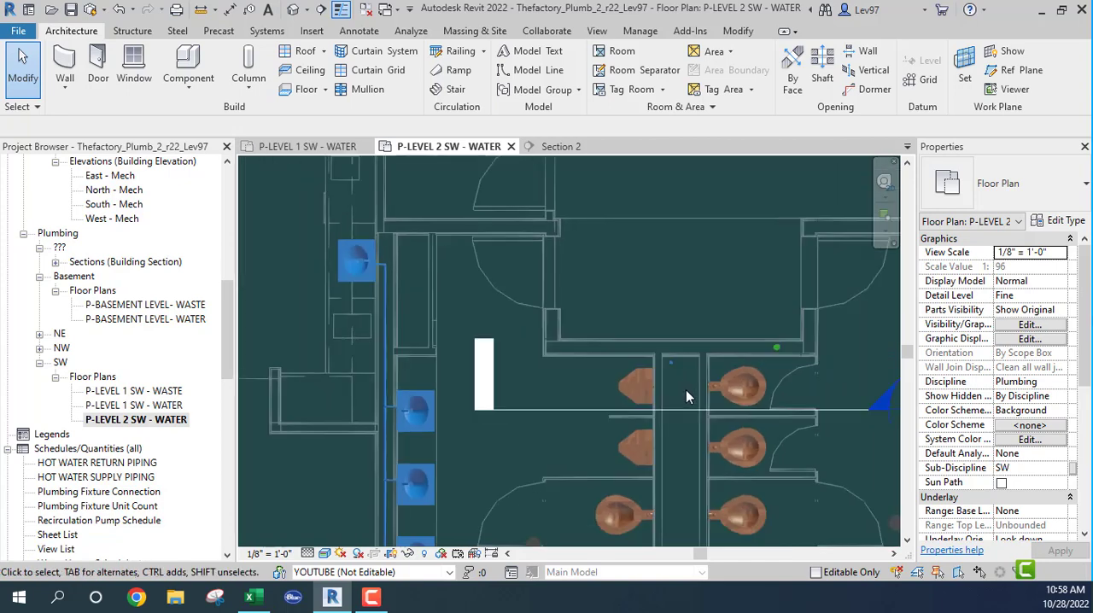
pyautogui.moveTo(684, 449); pyautogui.dragTo(702, 535, button='middle')
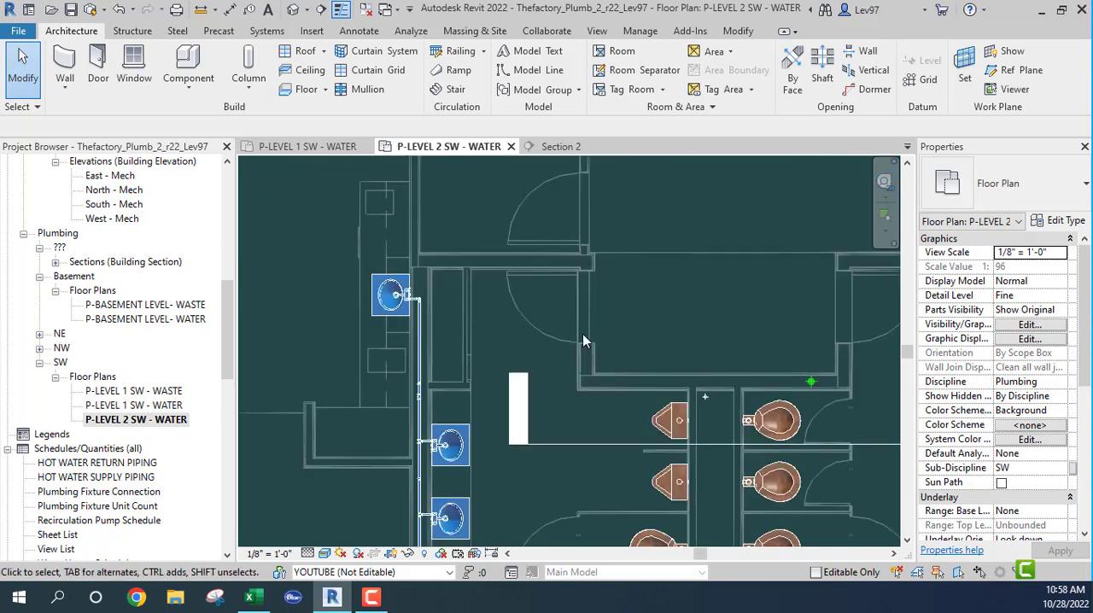
# - Shift the section along its line in the Level 1 SW water plan so that its extent covers the second restroom's lavatory wall
pyautogui.click(350, 147)
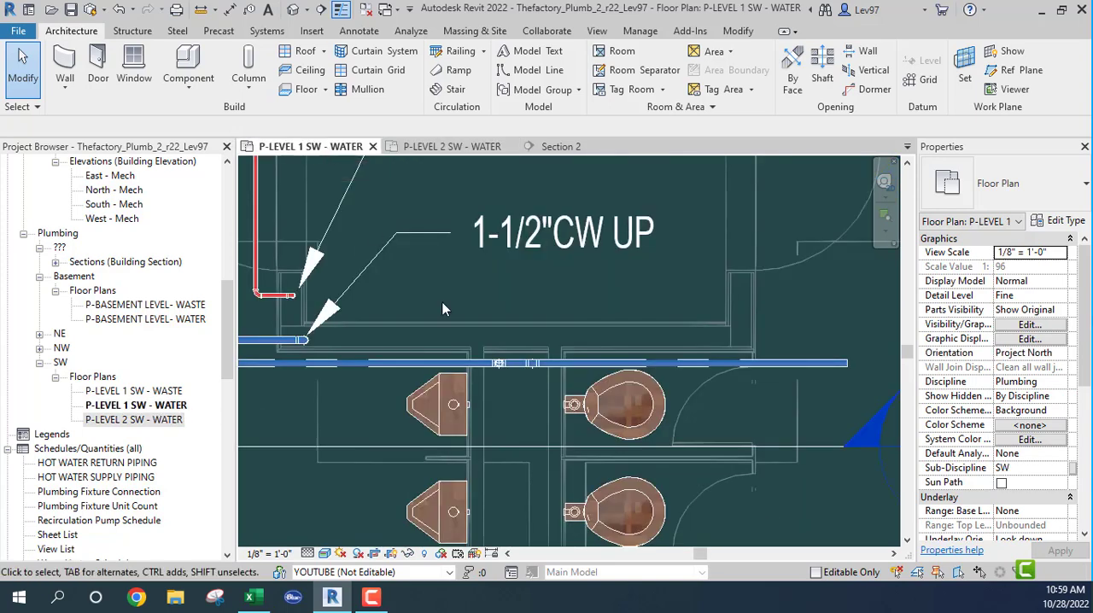
pyautogui.moveTo(615, 301); pyautogui.dragTo(315, 287, button='middle')
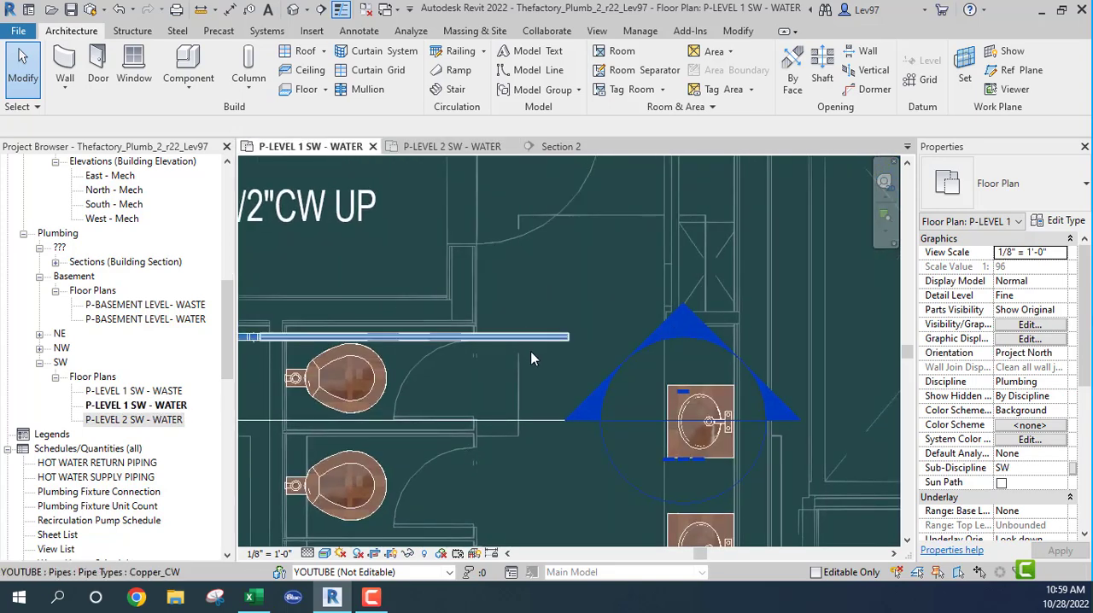
pyautogui.click(510, 421)
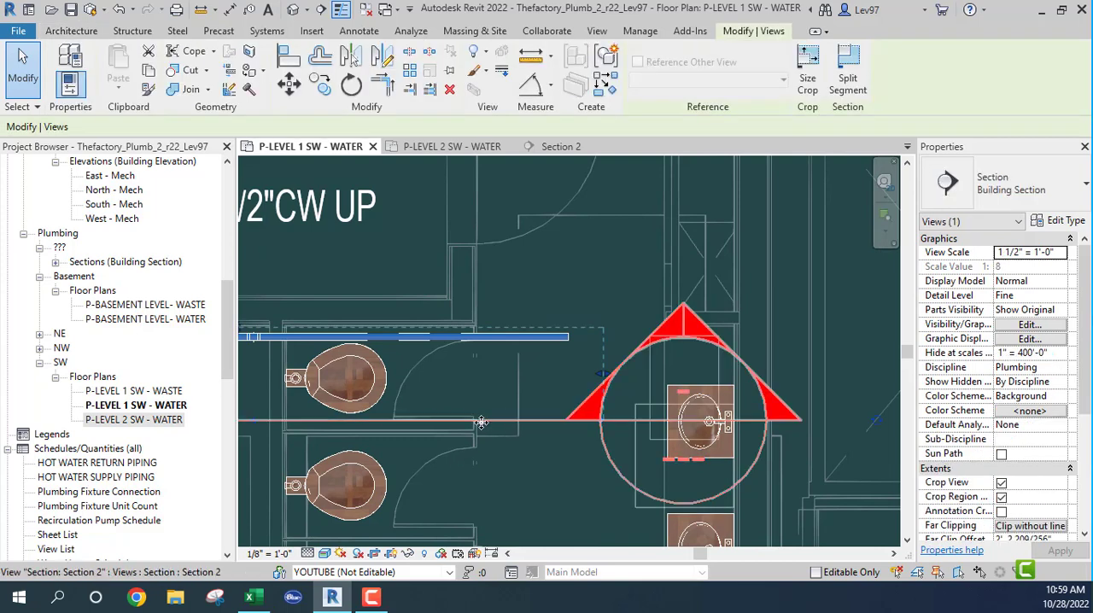
pyautogui.moveTo(484, 421); pyautogui.dragTo(705, 423)
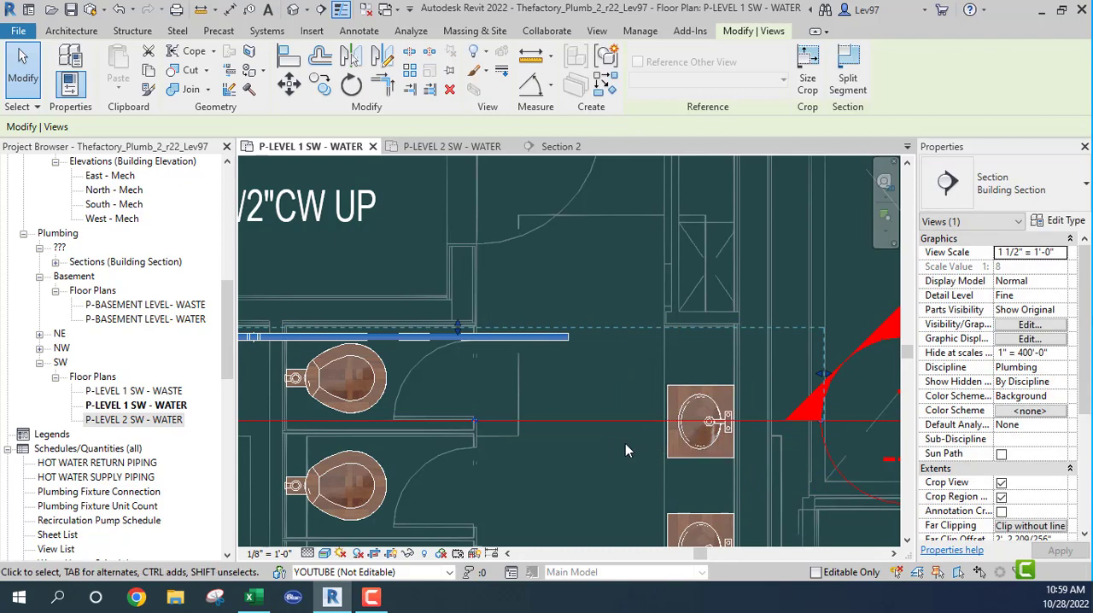
pyautogui.moveTo(625, 444); pyautogui.dragTo(562, 357, button='middle')
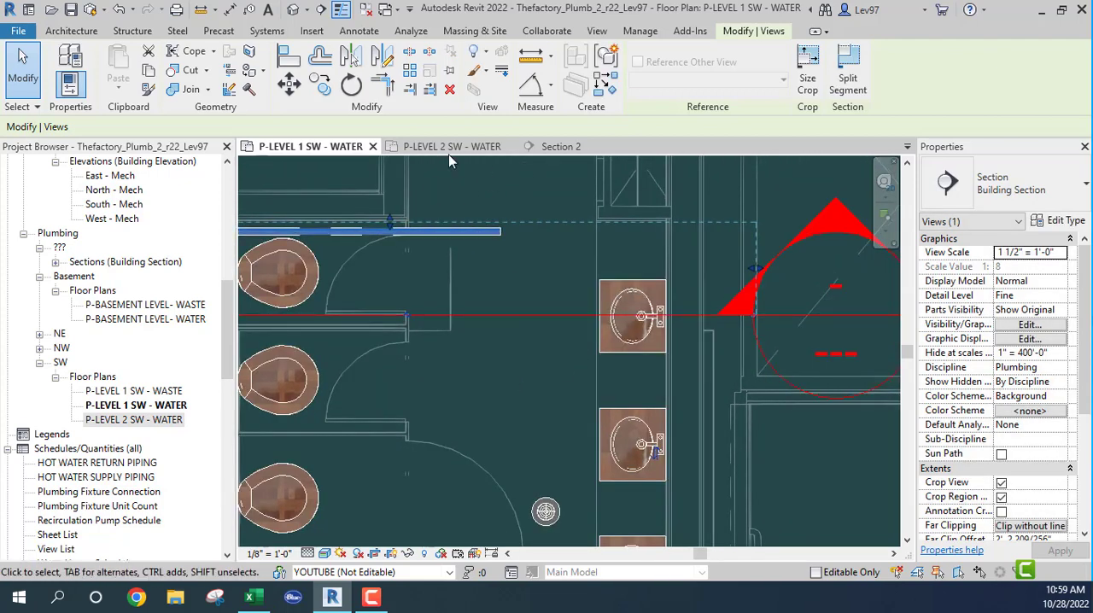
# - Select the open-ended branch segment in plan, and examine in Section 2 its route to the lavatories and the overhead run above it
pyautogui.click(480, 234)
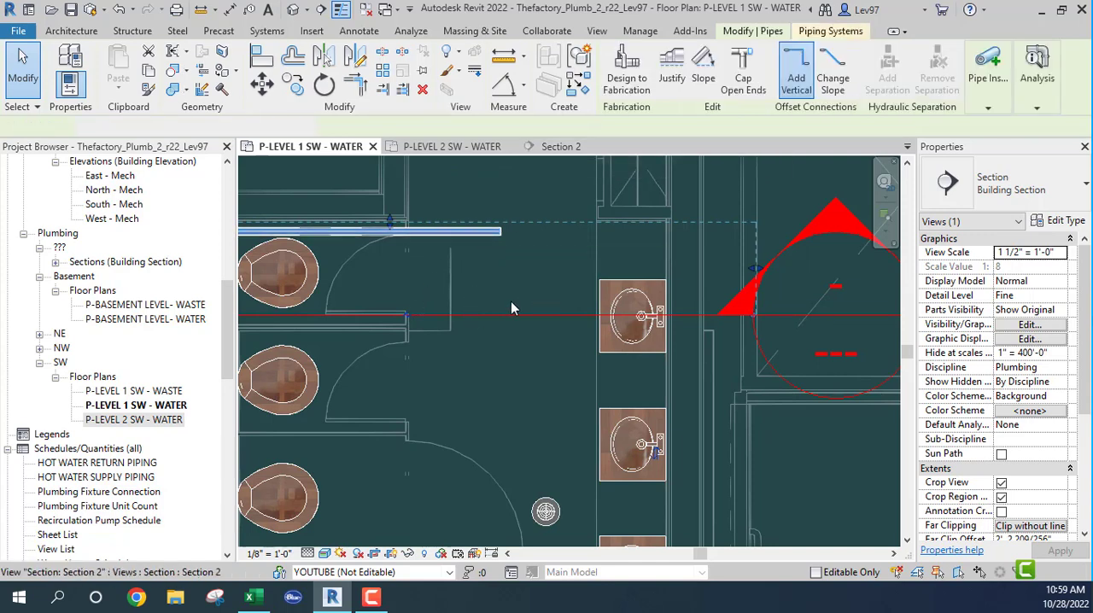
pyautogui.click(556, 149)
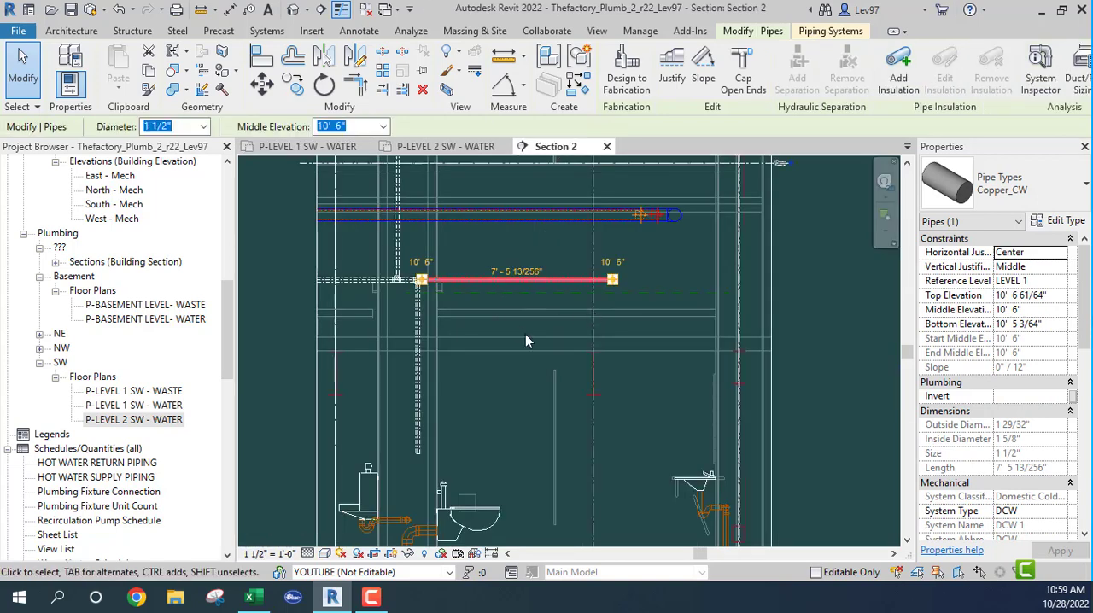
pyautogui.moveTo(623, 392); pyautogui.dragTo(670, 431, button='middle')
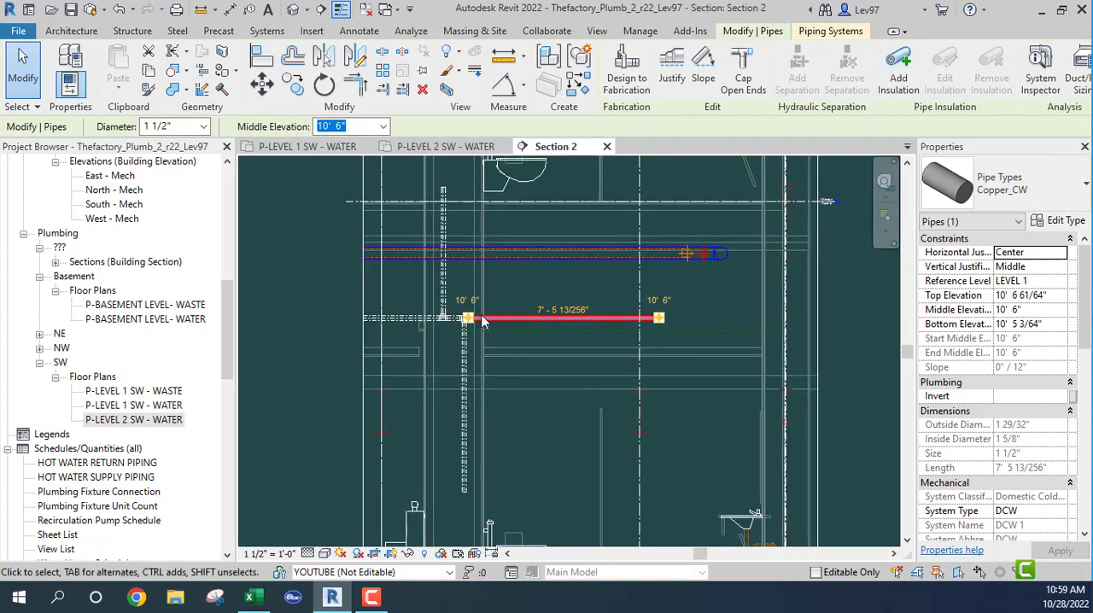
pyautogui.click(537, 437)
pyautogui.moveTo(534, 305); pyautogui.dragTo(549, 430, button='middle')
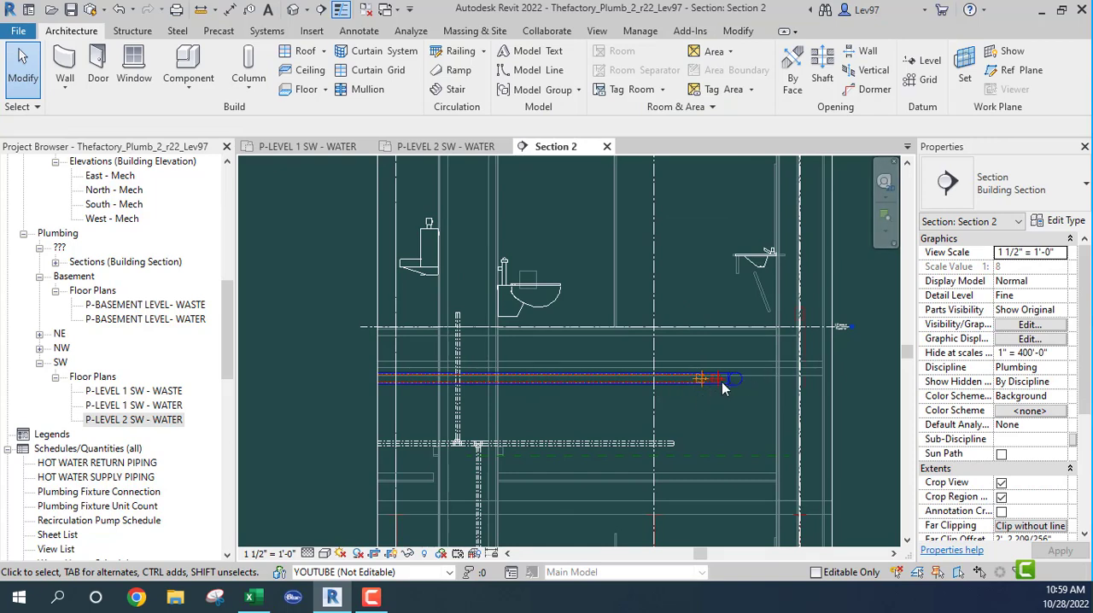
pyautogui.scroll(4, 714, 391)
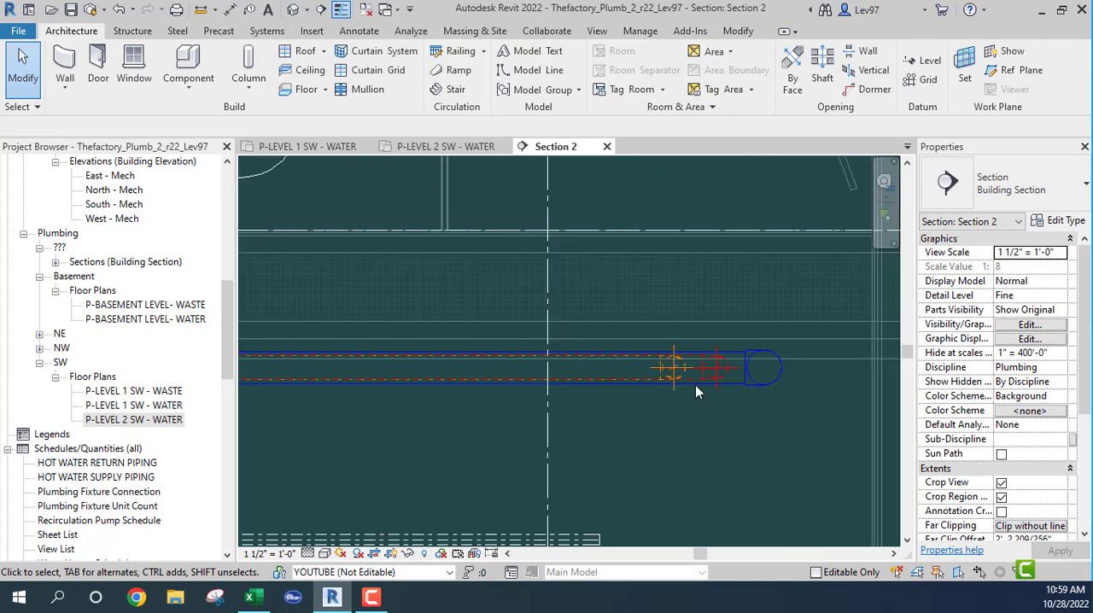
pyautogui.scroll(-5, 695, 385)
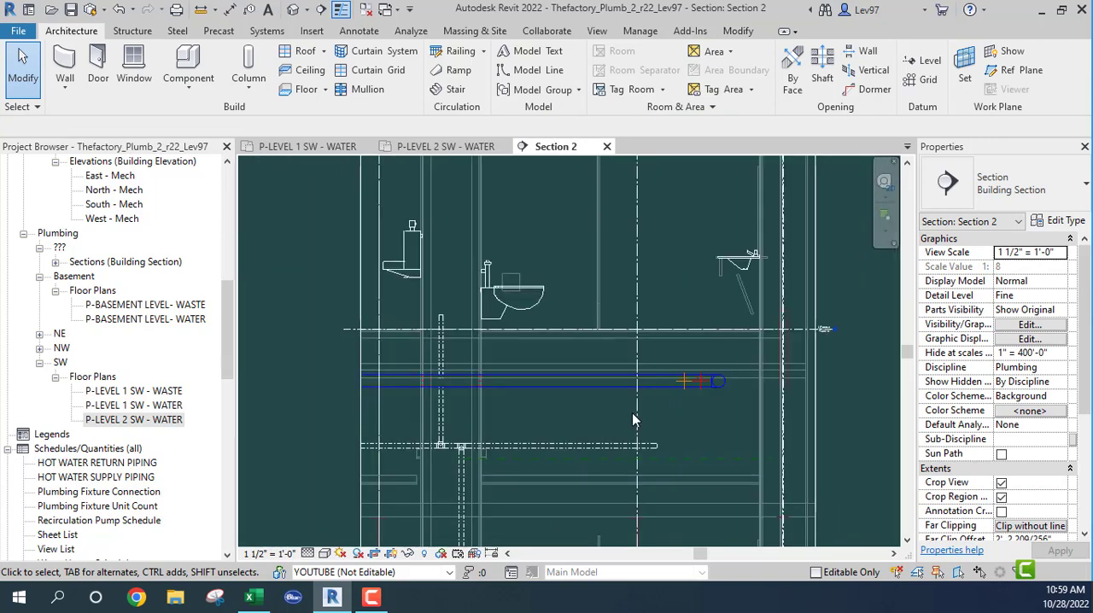
pyautogui.moveTo(632, 412); pyautogui.dragTo(658, 327, button='middle')
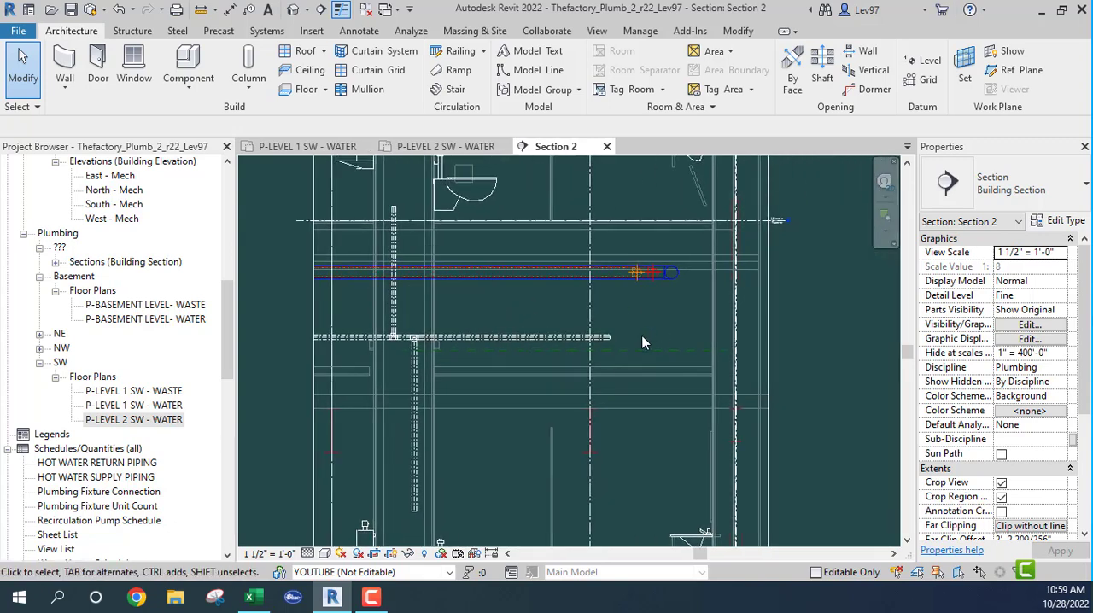
# - Extend the open-ended 1 1/2" branch about 4'-5" into the lavatory wall in Section 2 and turn it up about 6'-0 9/16"
pyautogui.click(307, 146)
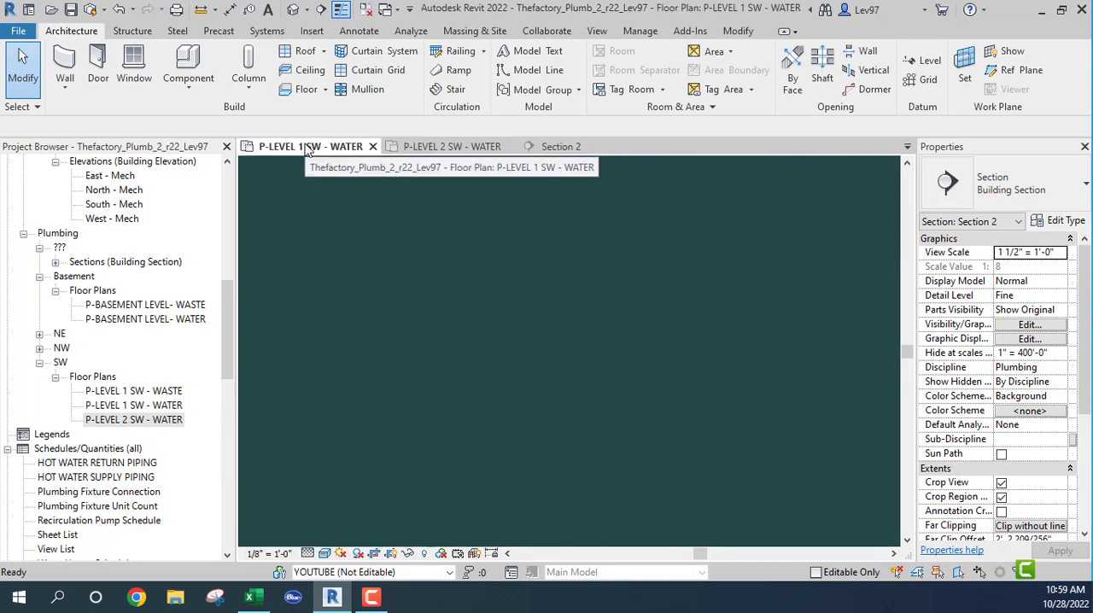
pyautogui.click(463, 231)
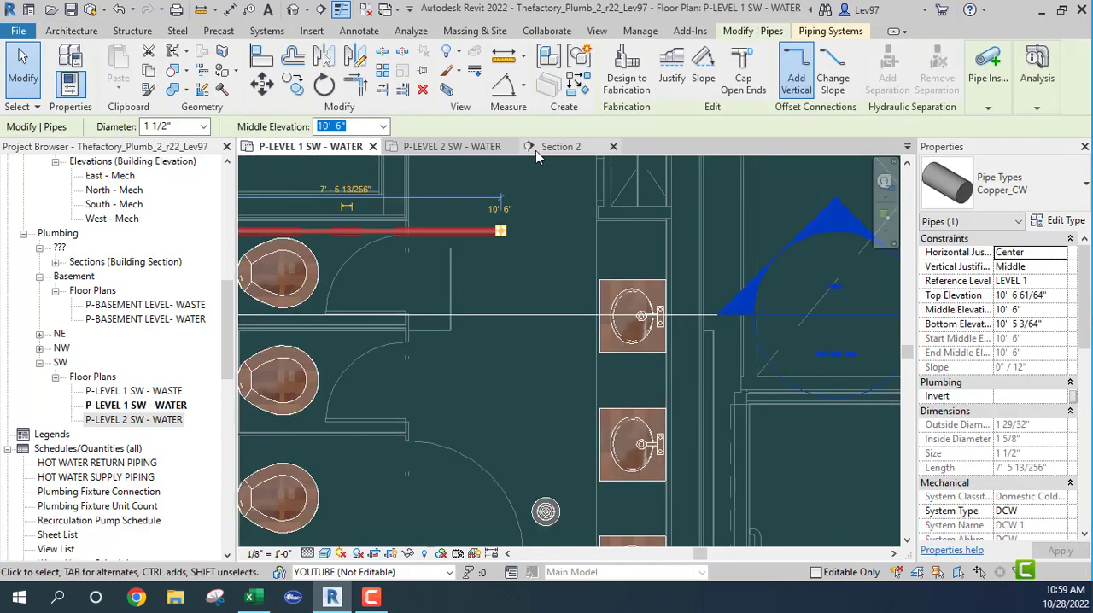
pyautogui.click(557, 147)
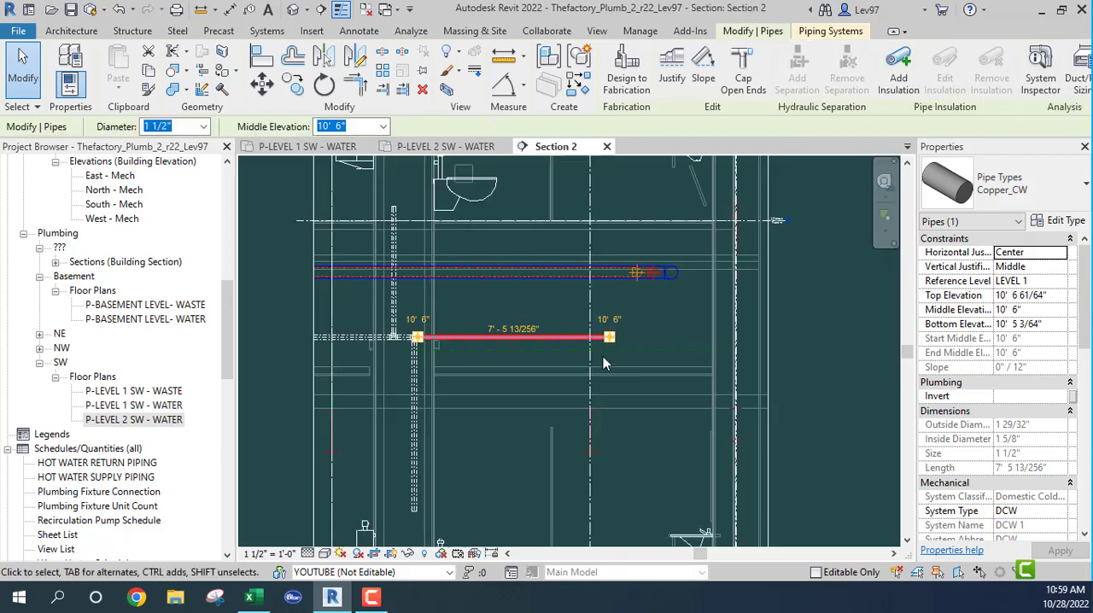
pyautogui.moveTo(656, 359); pyautogui.dragTo(656, 455, button='middle')
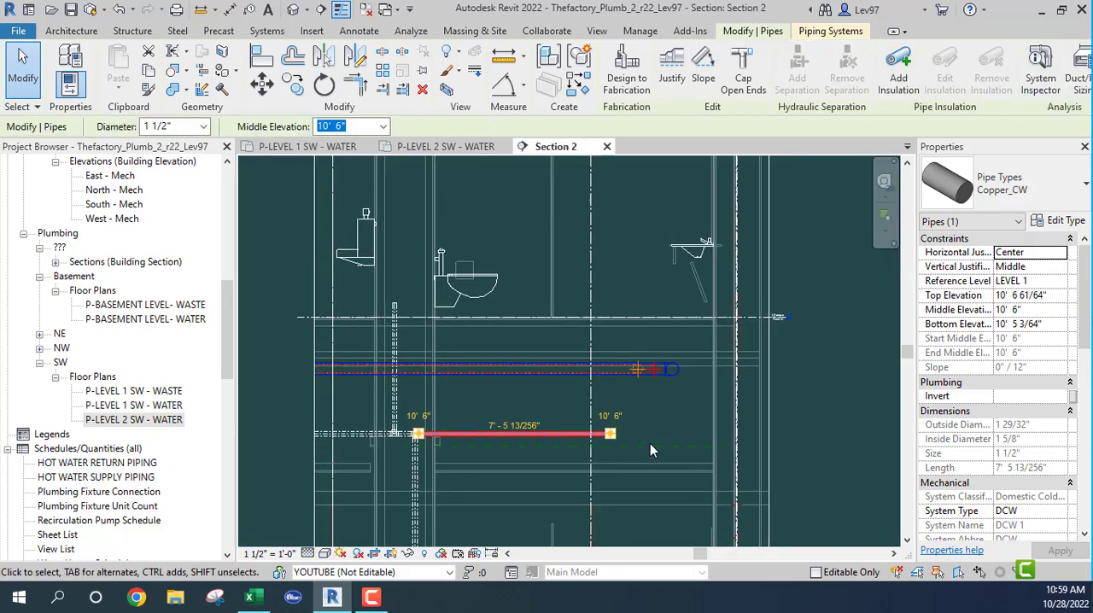
pyautogui.rightClick(613, 436)
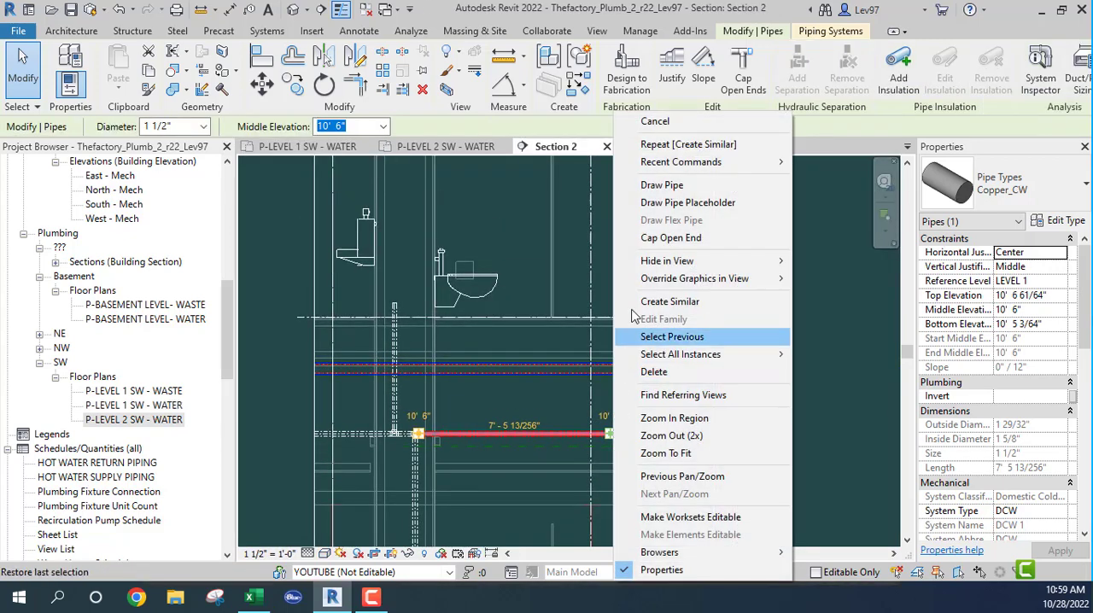
pyautogui.click(662, 185)
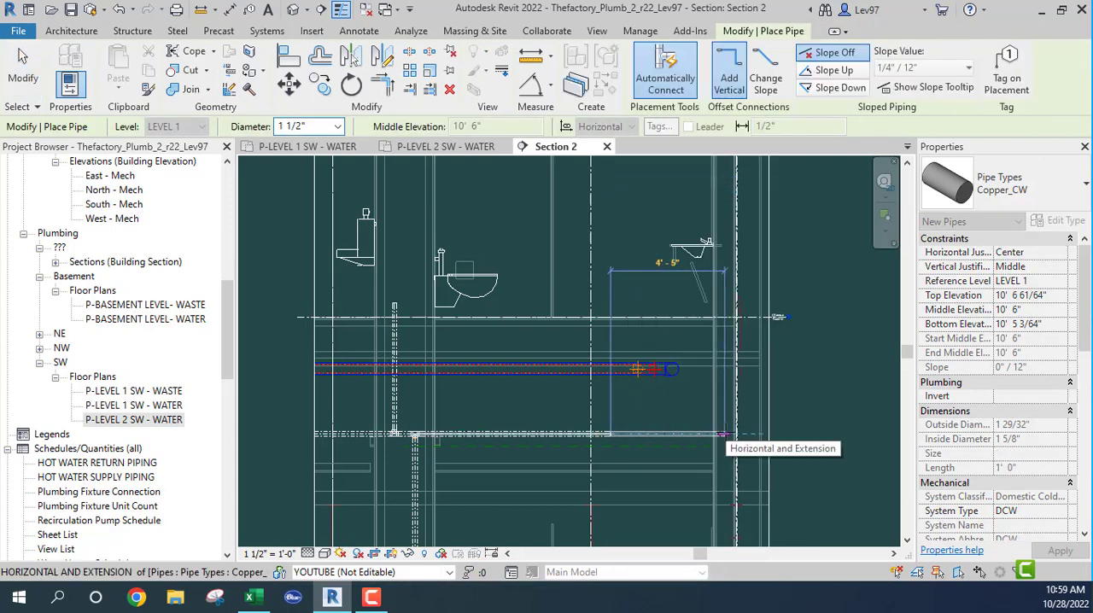
pyautogui.click(724, 435)
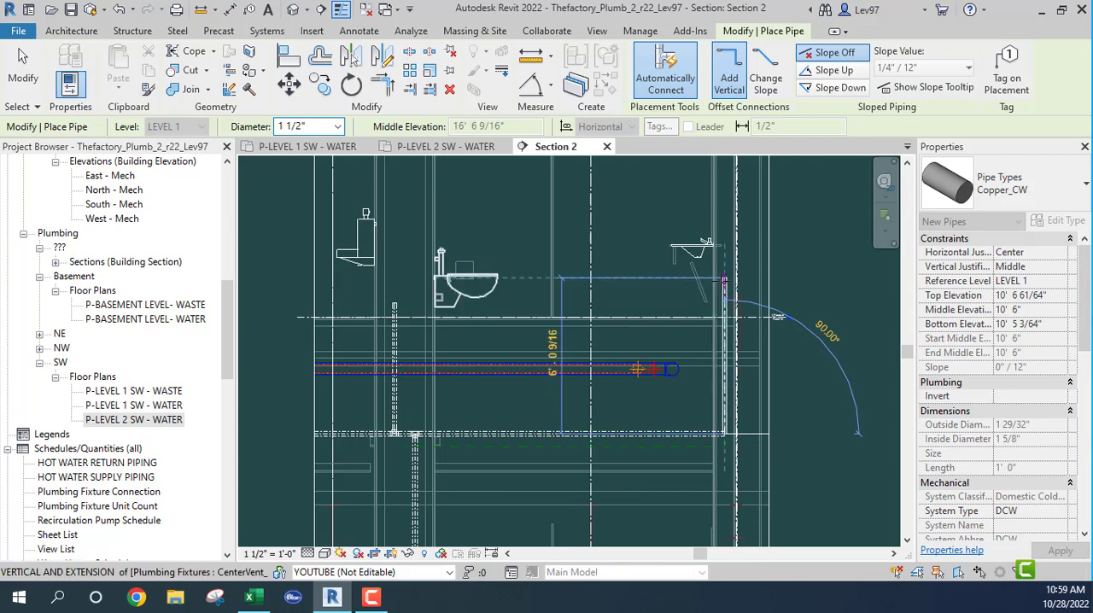
pyautogui.click(724, 279)
pyautogui.press('Escape')
pyautogui.press('Escape')
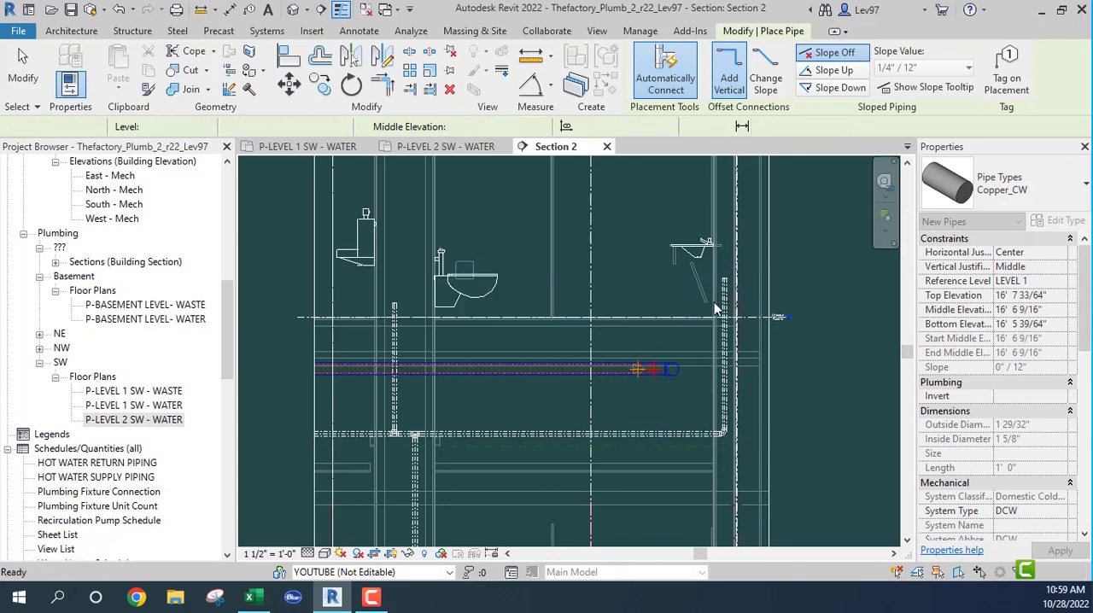
# - Convert the elbow at the base of the lavatory wall riser into a tee with its open outlet facing down
pyautogui.moveTo(679, 426); pyautogui.dragTo(549, 310, button='middle')
pyautogui.scroll(3, 565, 316)
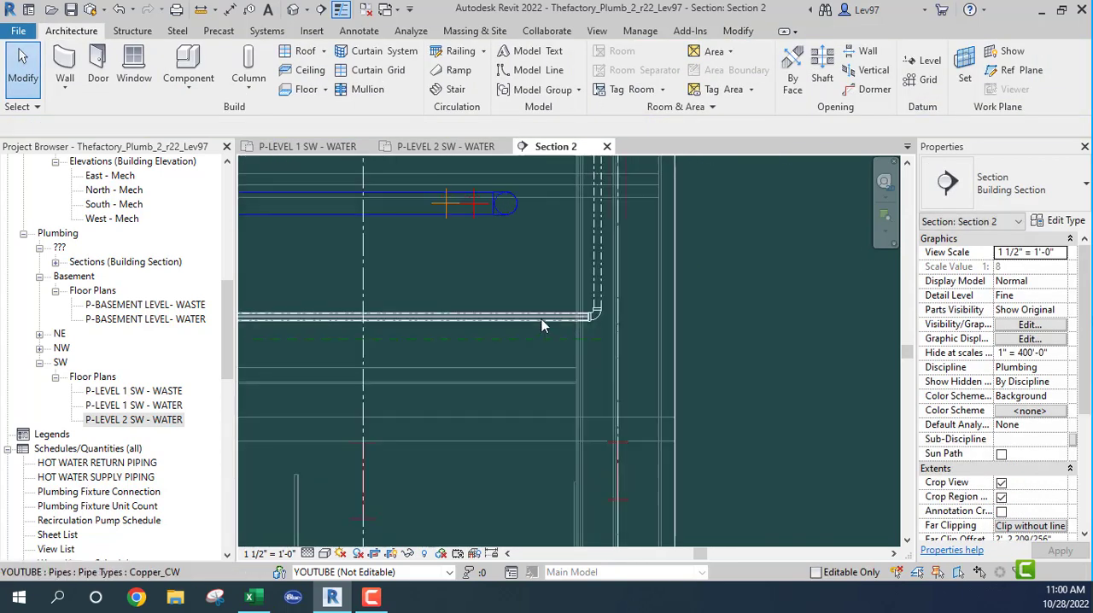
pyautogui.click(606, 316)
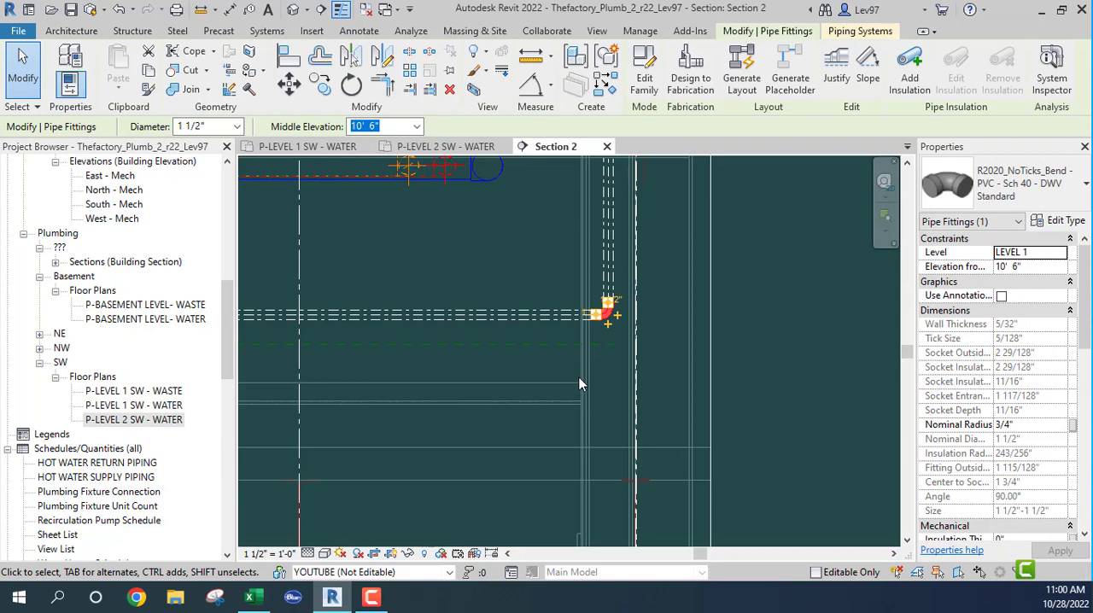
pyautogui.click(608, 324)
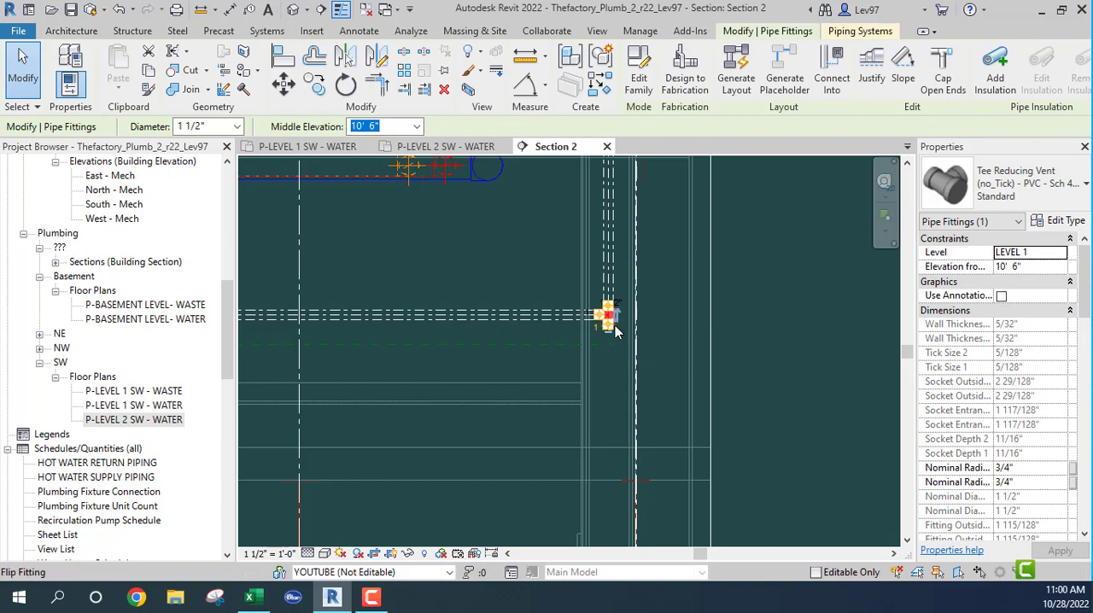
# - Draw a 1 1/2" vertical drop about 6'-10" long from the tee's lower outlet, ending above the Level 1 lavatory
pyautogui.scroll(2, 608, 338)
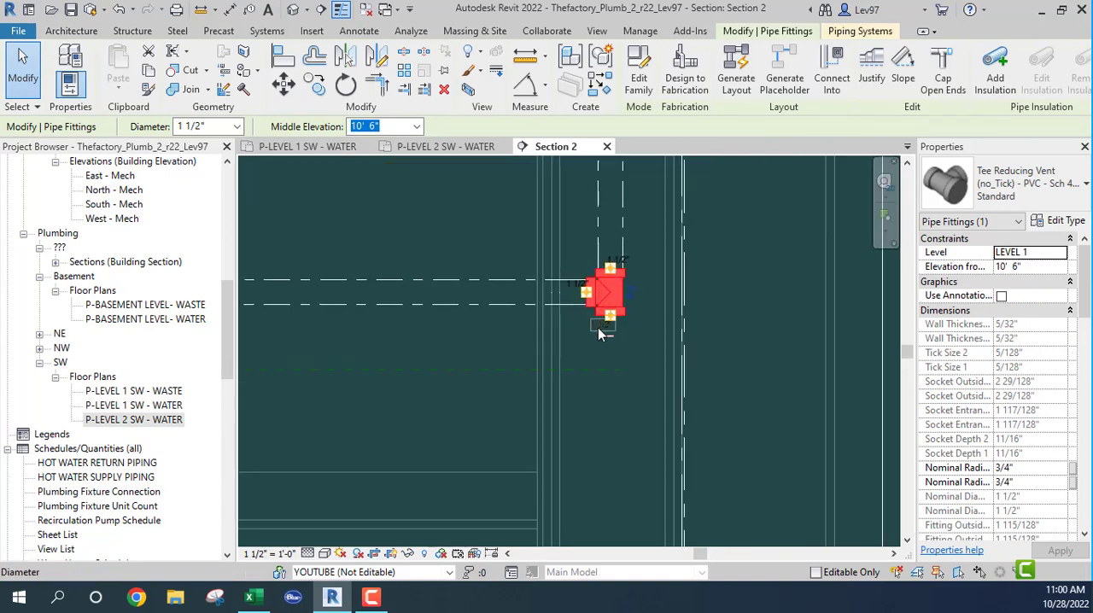
pyautogui.rightClick(611, 324)
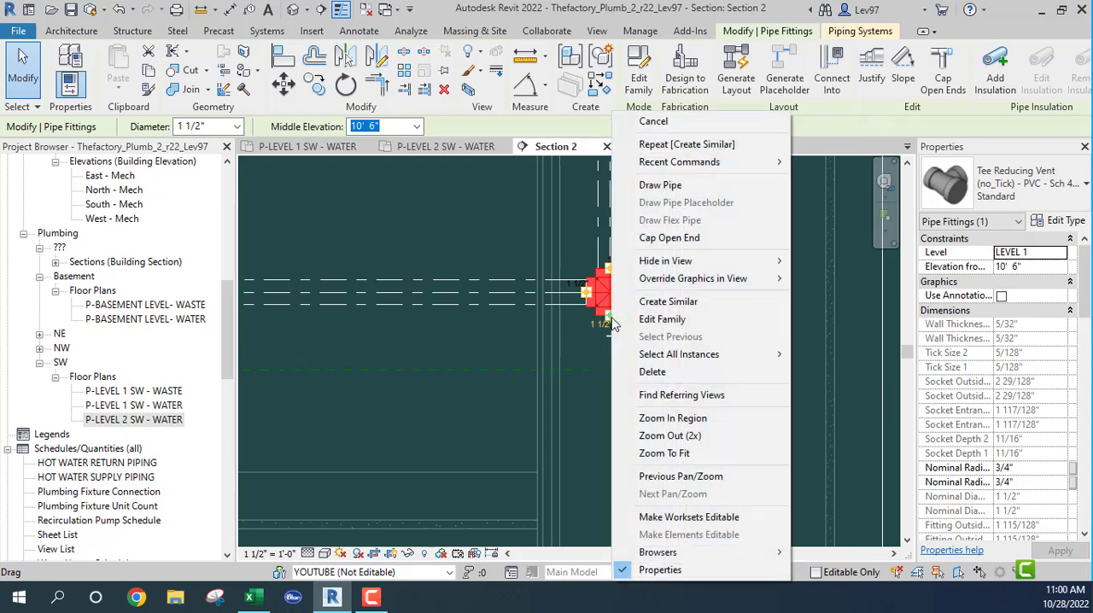
pyautogui.click(670, 188)
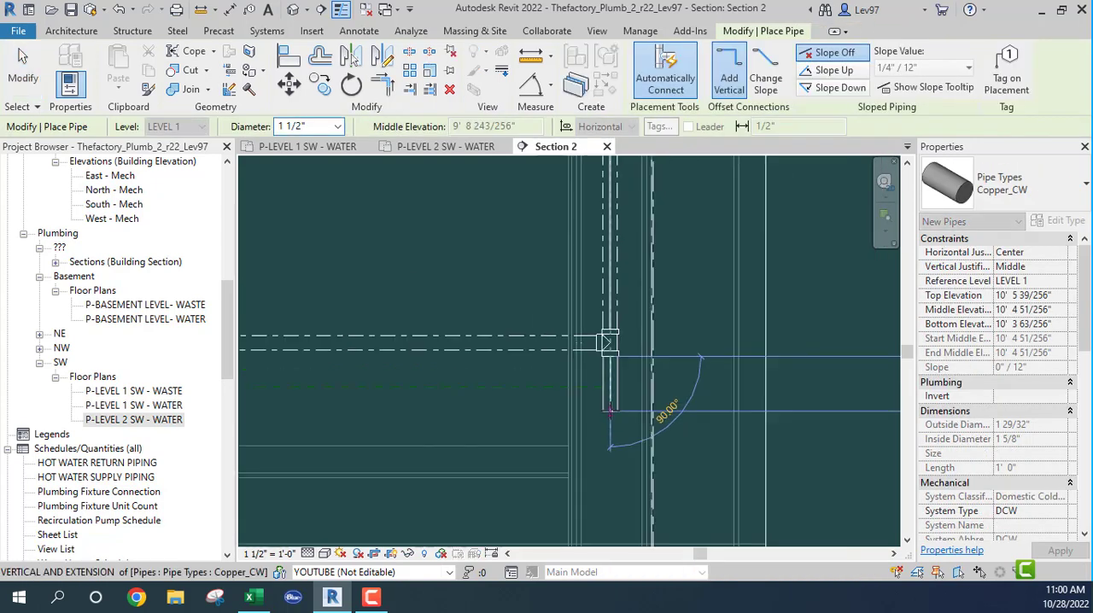
pyautogui.scroll(-2, 610, 412)
pyautogui.moveTo(609, 431); pyautogui.dragTo(619, 198, button='middle')
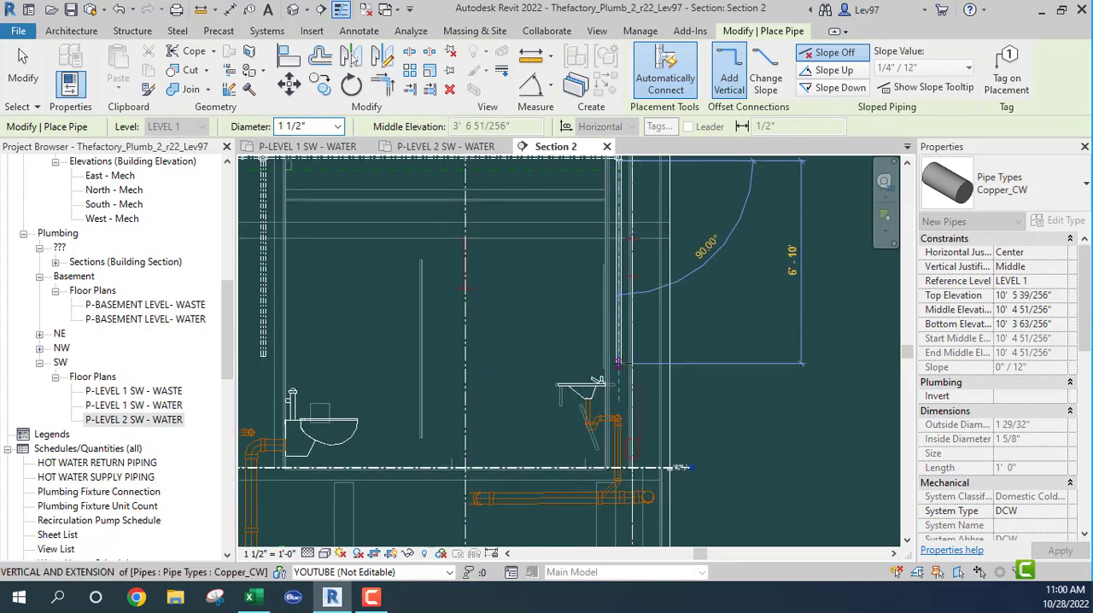
pyautogui.click(620, 365)
pyautogui.press('Escape')
pyautogui.press('Escape')
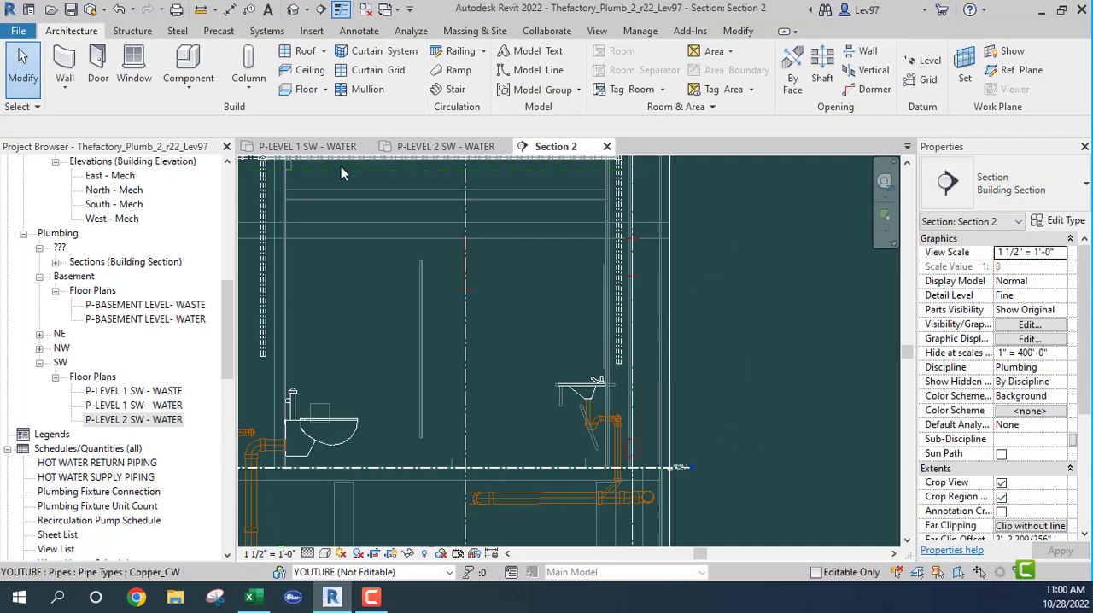
# - Examine the extended branch in the Level 1 SW water plan and the risers beside the toilets and lavatories on Level 2 SW
pyautogui.click(329, 152)
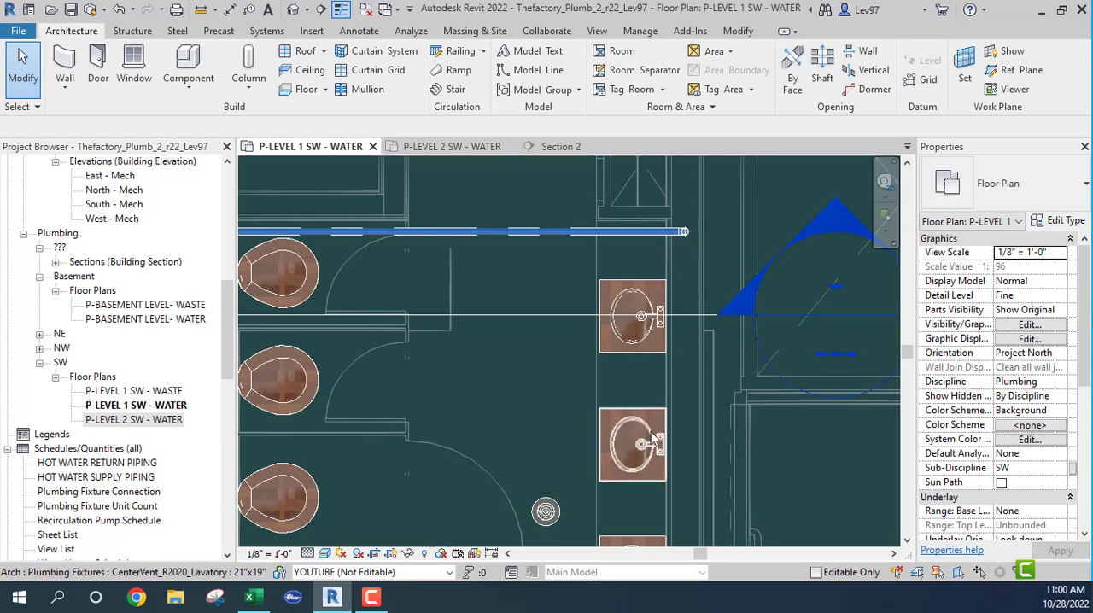
pyautogui.scroll(-3, 649, 431)
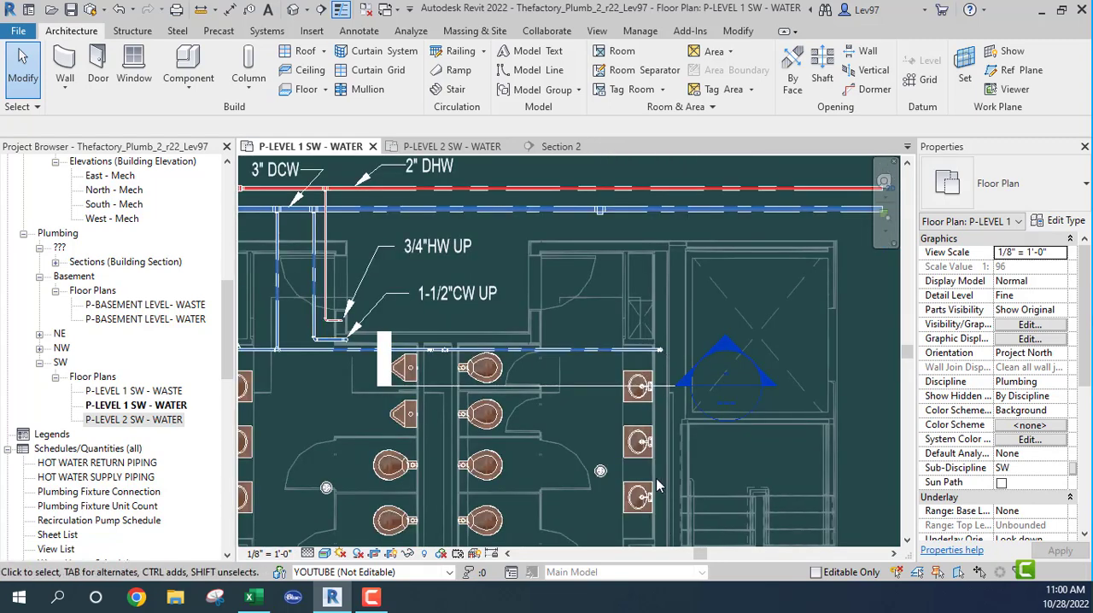
pyautogui.click(453, 147)
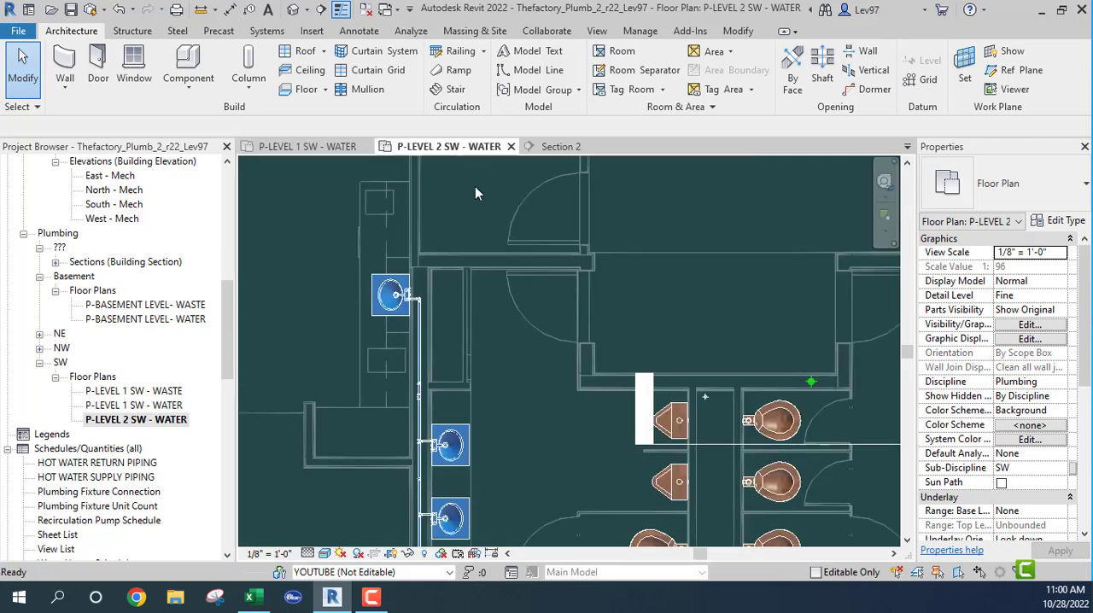
pyautogui.scroll(5, 472, 362)
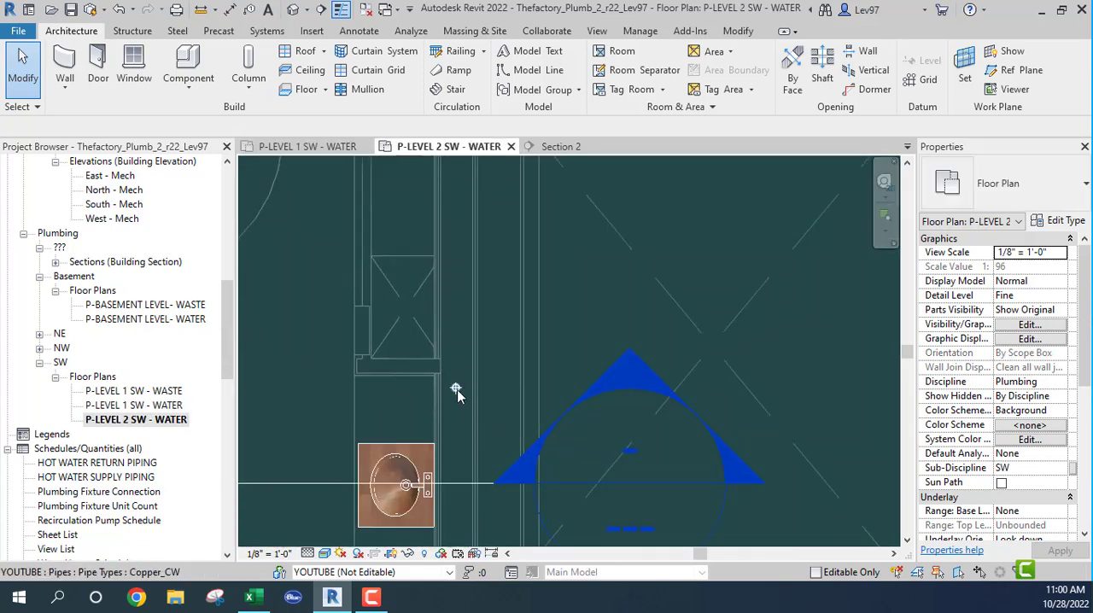
pyautogui.scroll(-2, 452, 493)
pyautogui.moveTo(453, 492); pyautogui.dragTo(471, 245, button='middle')
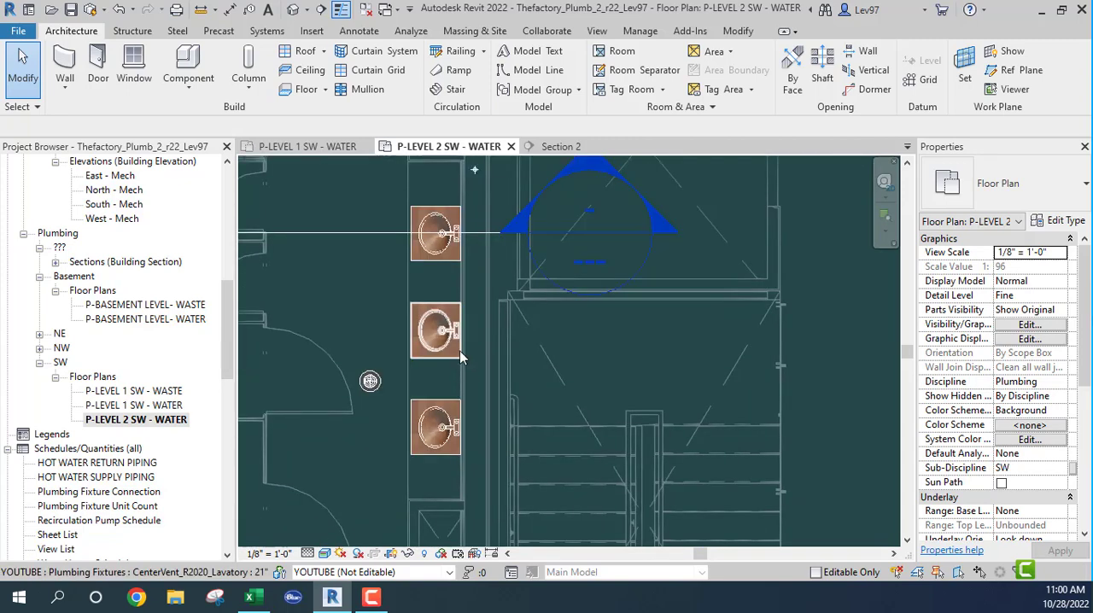
pyautogui.scroll(-2, 454, 326)
pyautogui.moveTo(436, 324); pyautogui.dragTo(807, 395, button='middle')
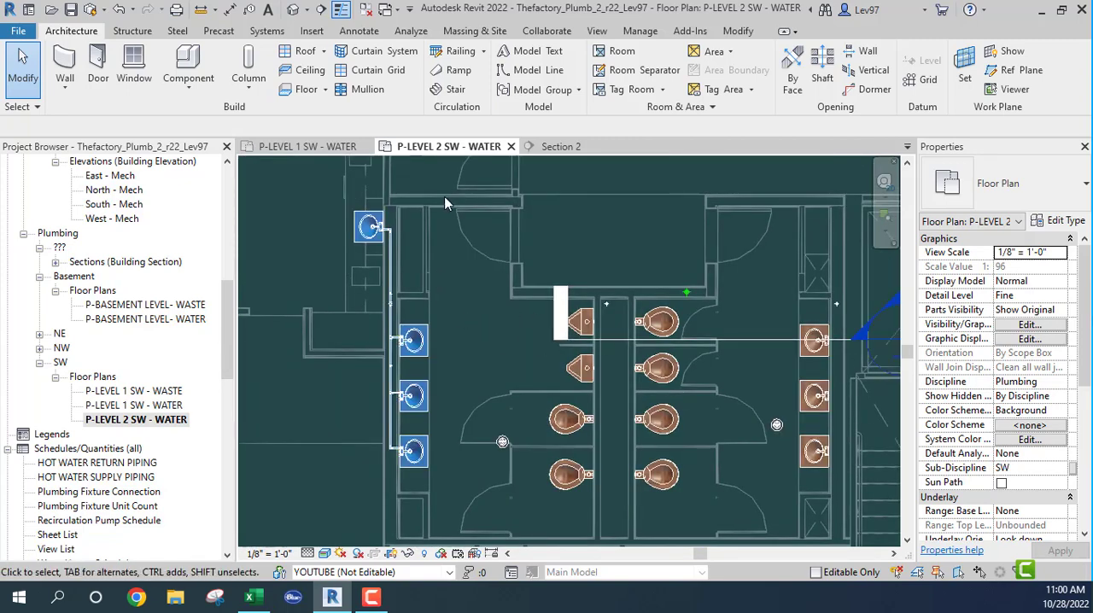
# - Rotate the section line 90° in the Level 1 SW water plan and move it into the chase between the two restrooms' fixtures
pyautogui.click(304, 146)
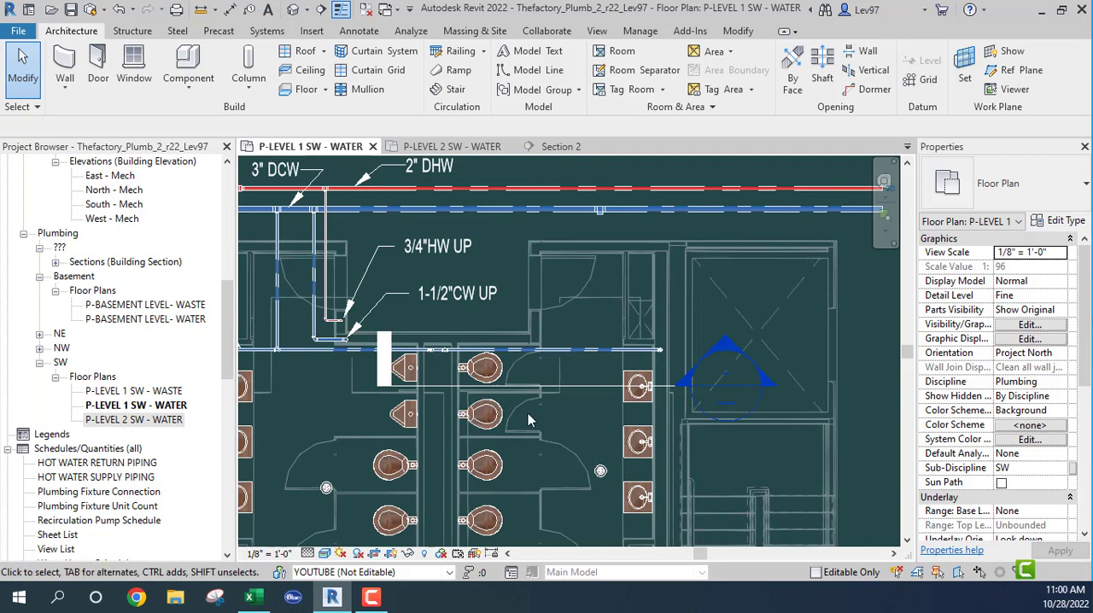
pyautogui.moveTo(586, 438); pyautogui.dragTo(654, 452, button='middle')
pyautogui.scroll(2, 600, 411)
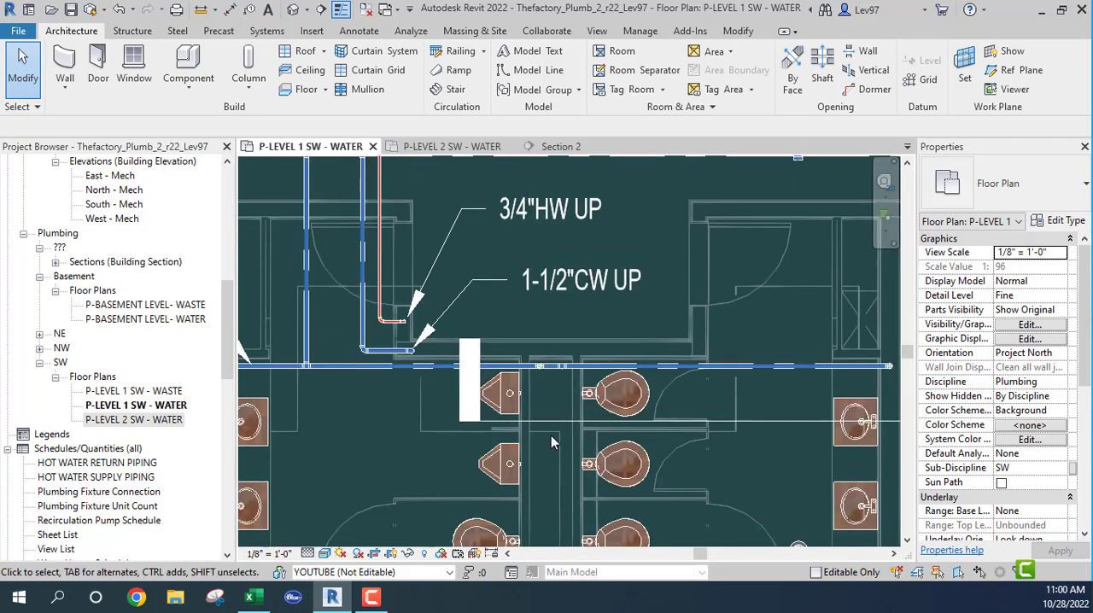
pyautogui.click(777, 422)
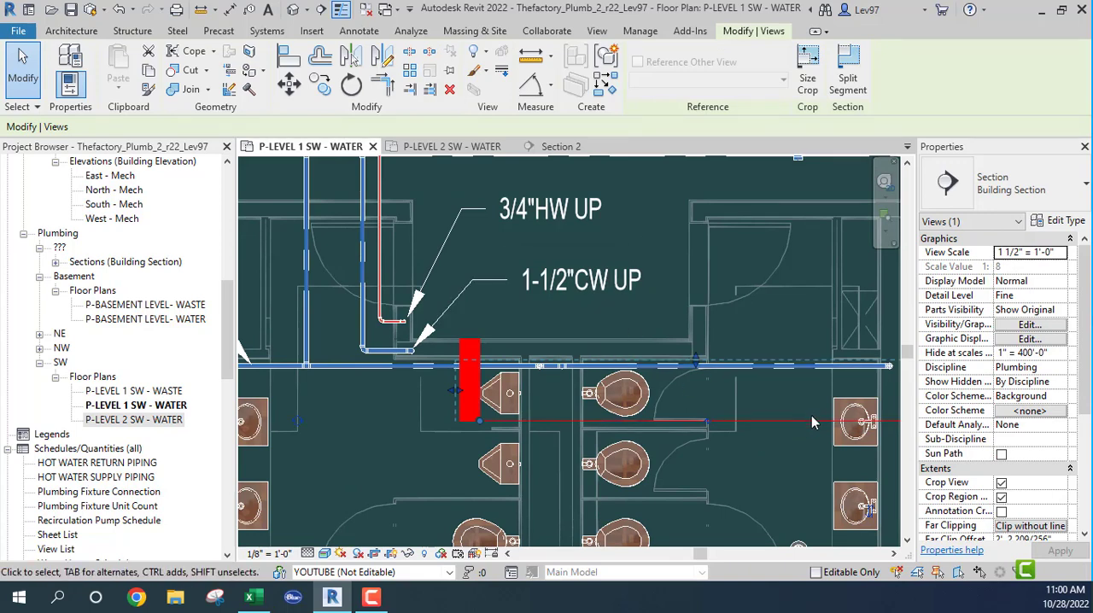
pyautogui.click(351, 84)
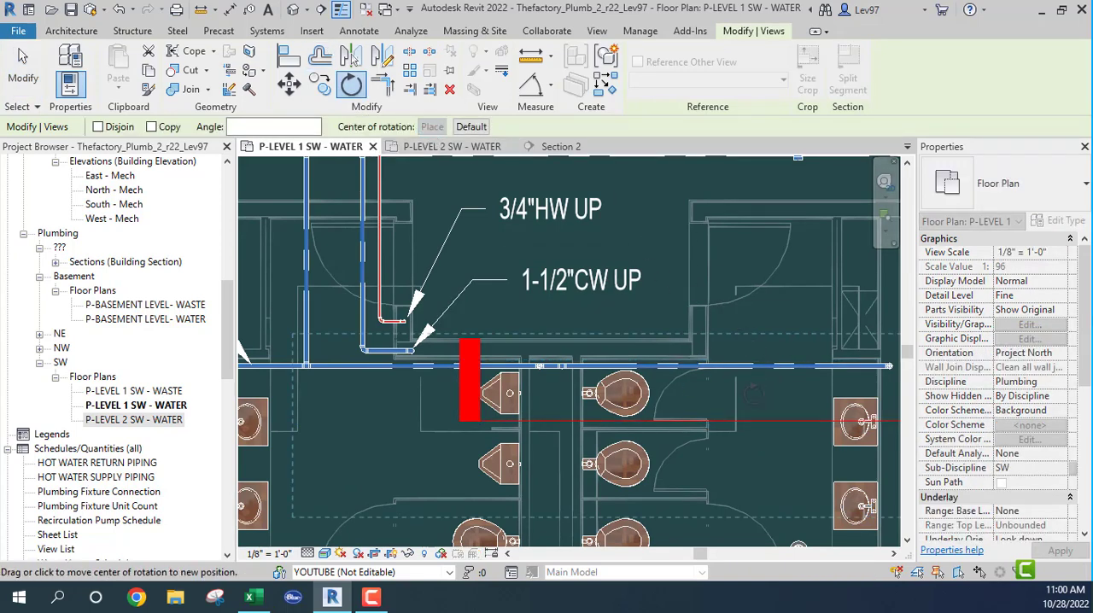
pyautogui.click(777, 378)
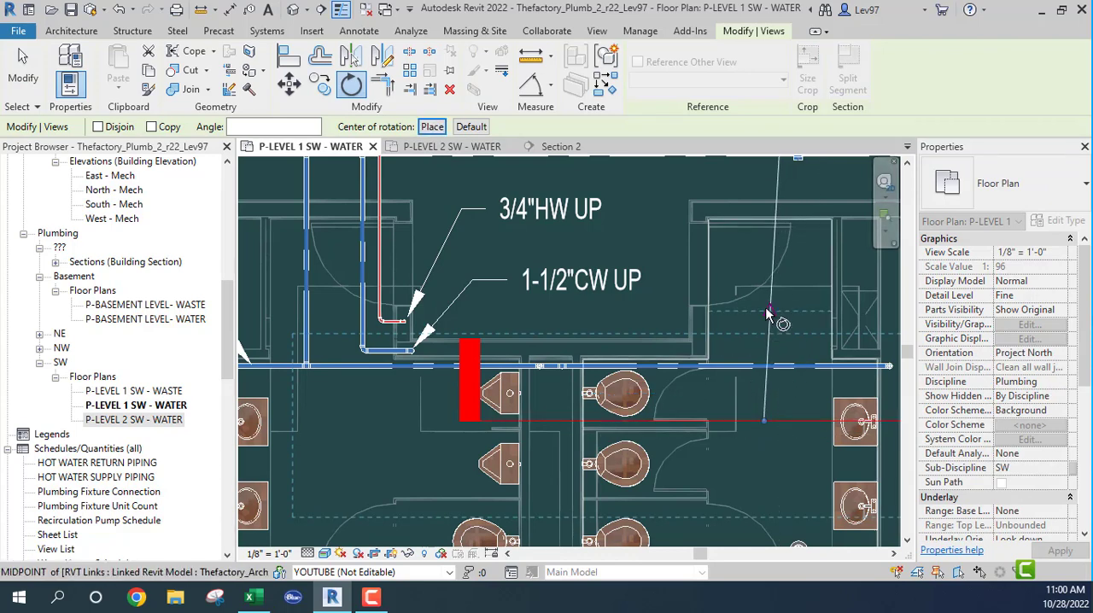
pyautogui.click(765, 186)
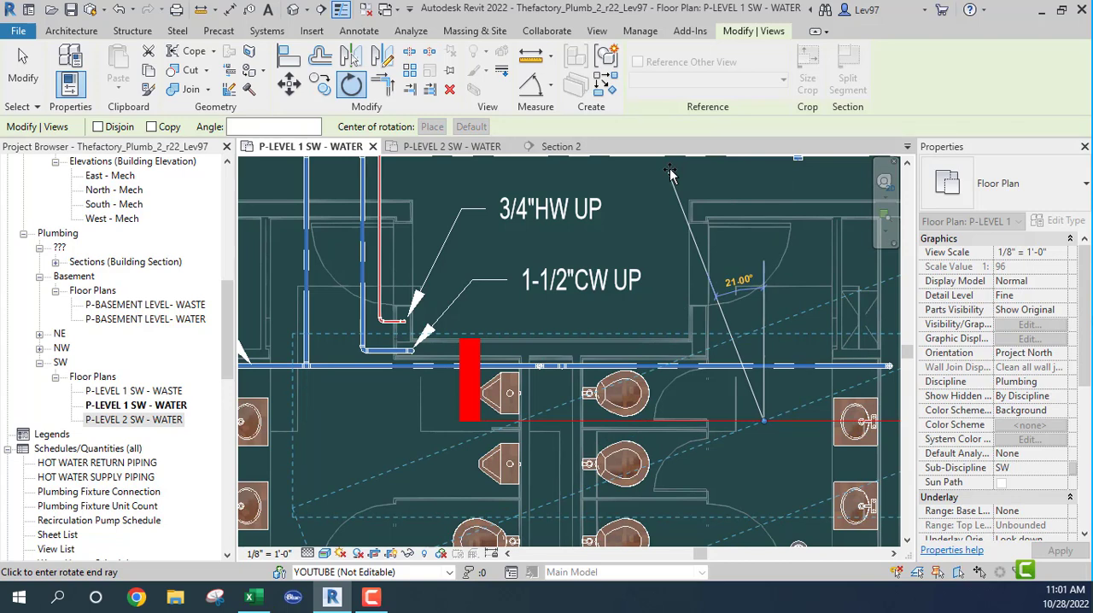
pyautogui.write('90')
pyautogui.press('Return')
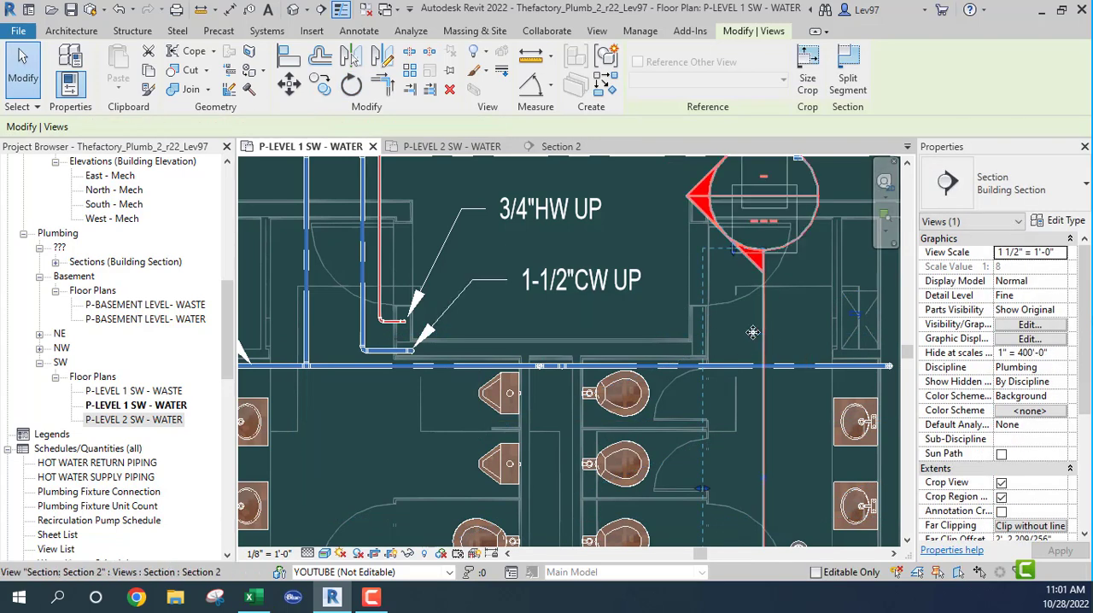
pyautogui.moveTo(753, 333); pyautogui.dragTo(552, 352)
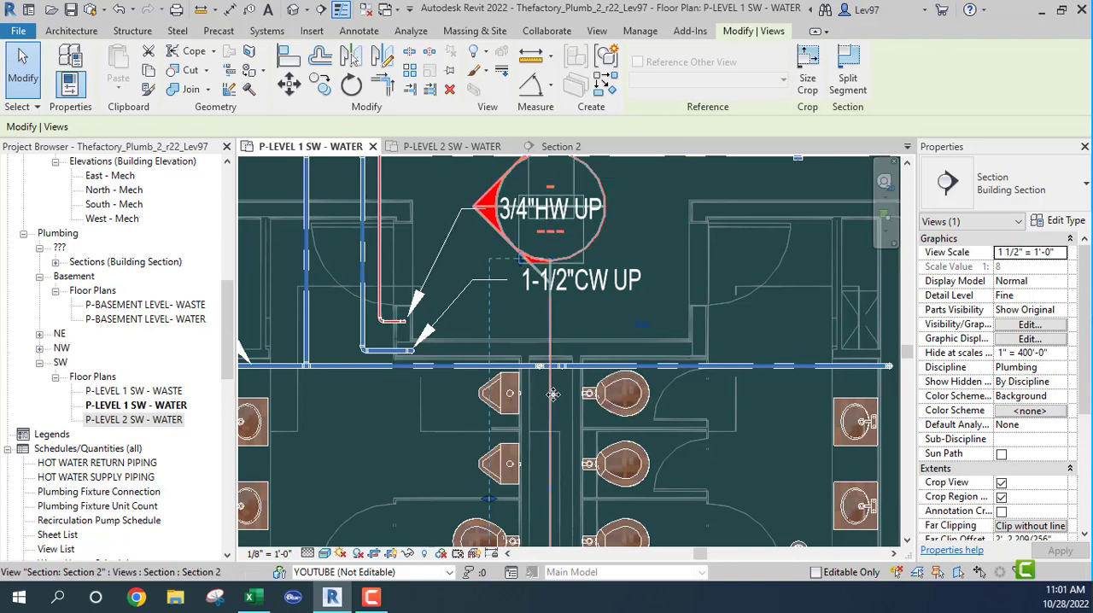
# - Check the section line in the Level 2 SW water plan and locate the chase riser's open upper end in Section 2
pyautogui.click(457, 148)
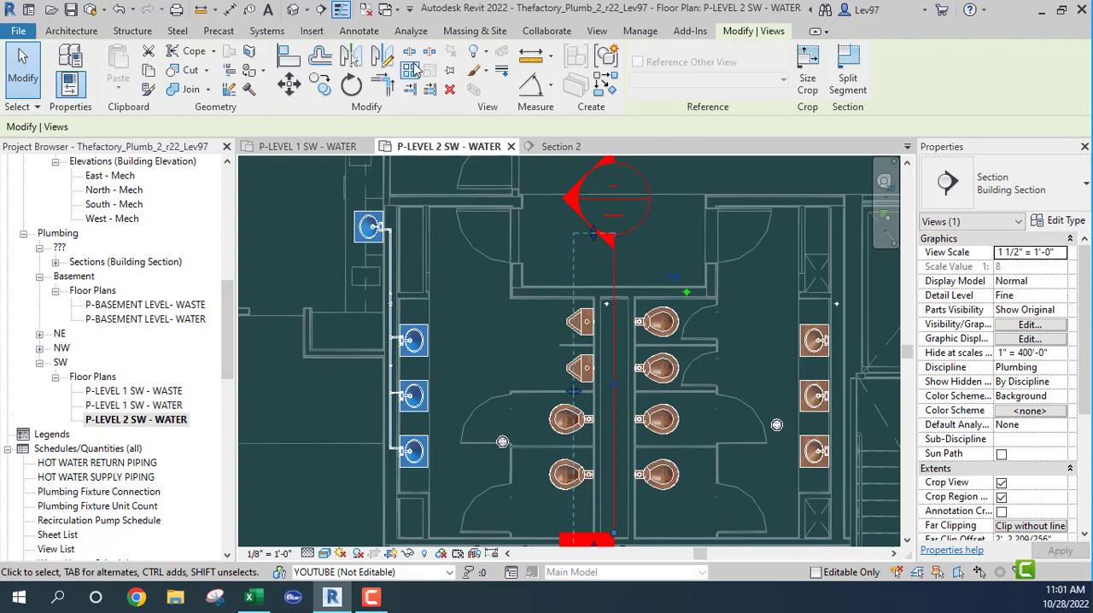
pyautogui.click(563, 147)
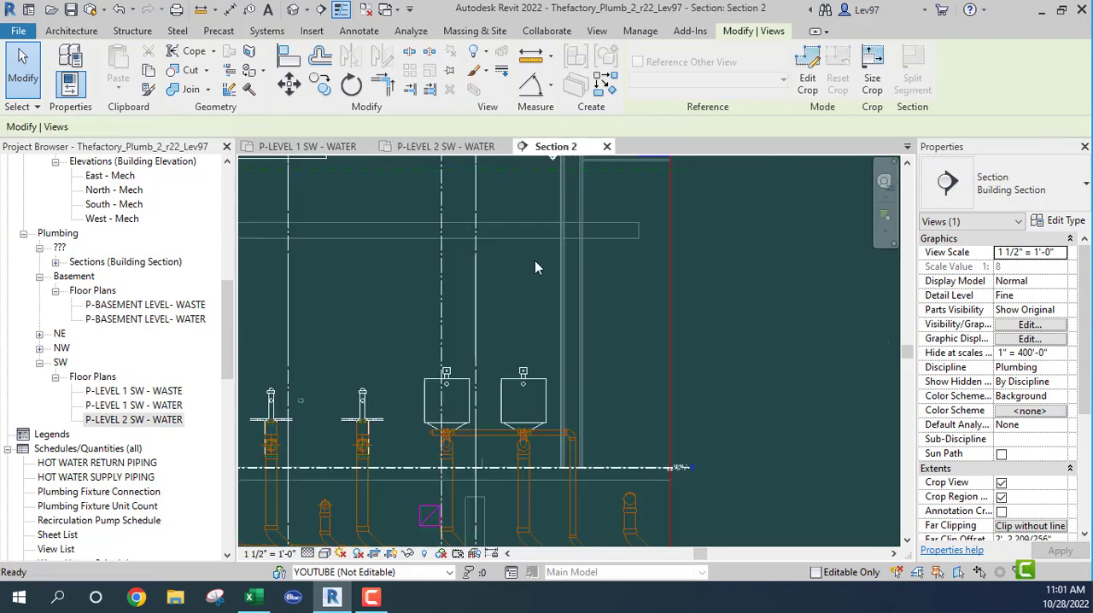
pyautogui.scroll(-3, 523, 282)
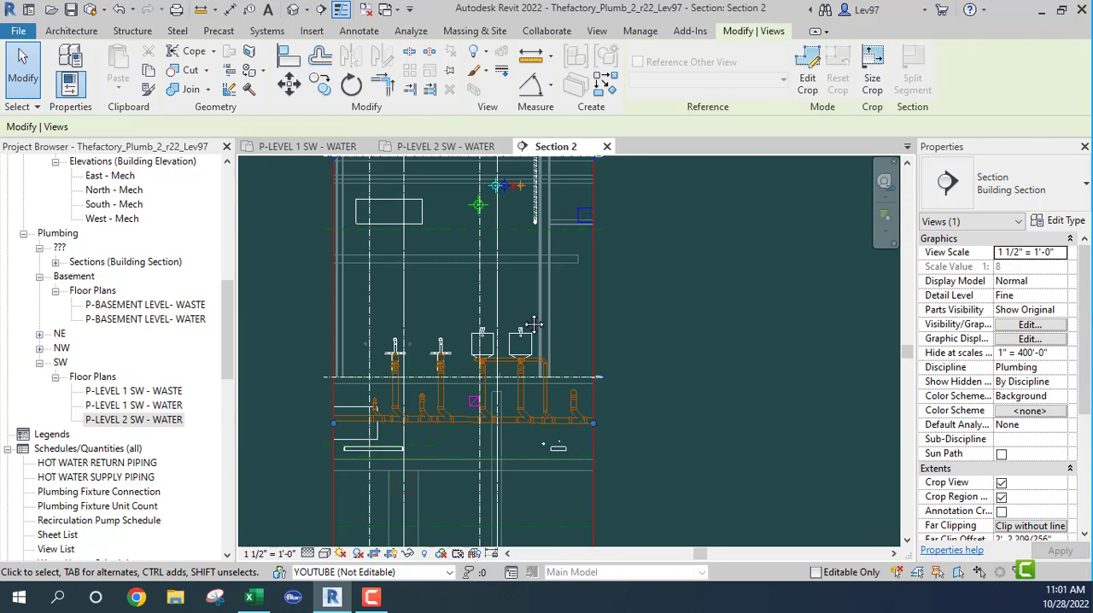
pyautogui.scroll(5, 533, 324)
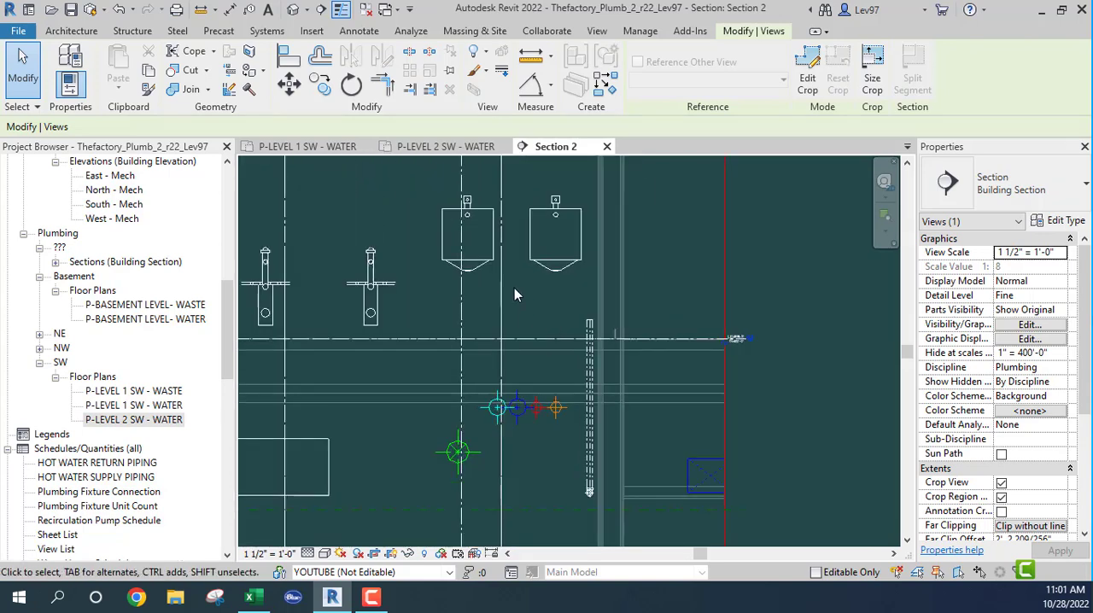
pyautogui.click(590, 331)
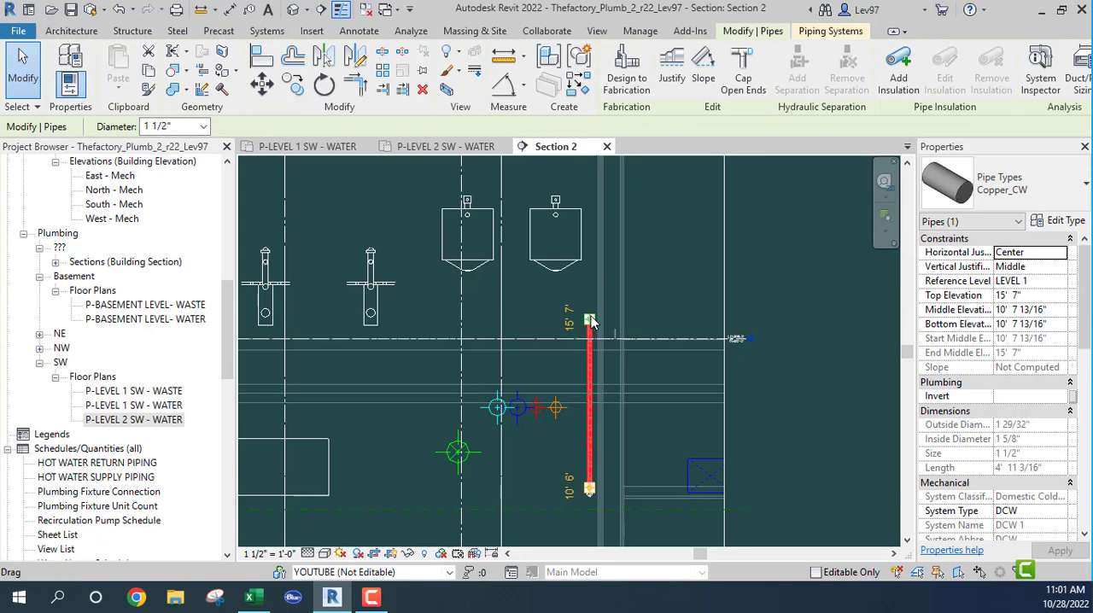
pyautogui.rightClick(592, 321)
pyautogui.click(639, 184)
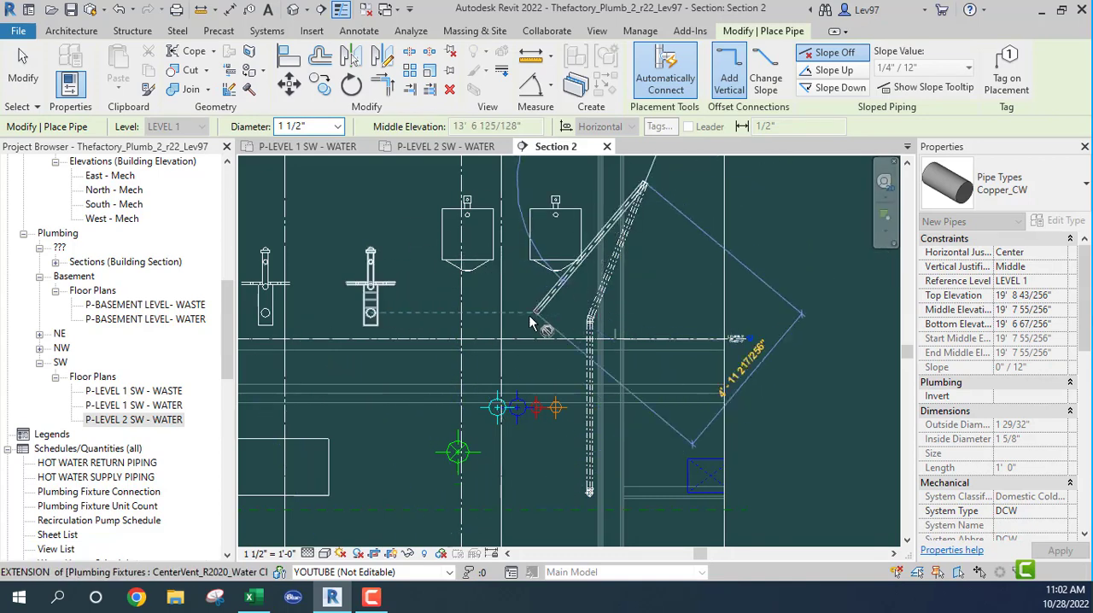
pyautogui.press('Escape')
pyautogui.press('Escape')
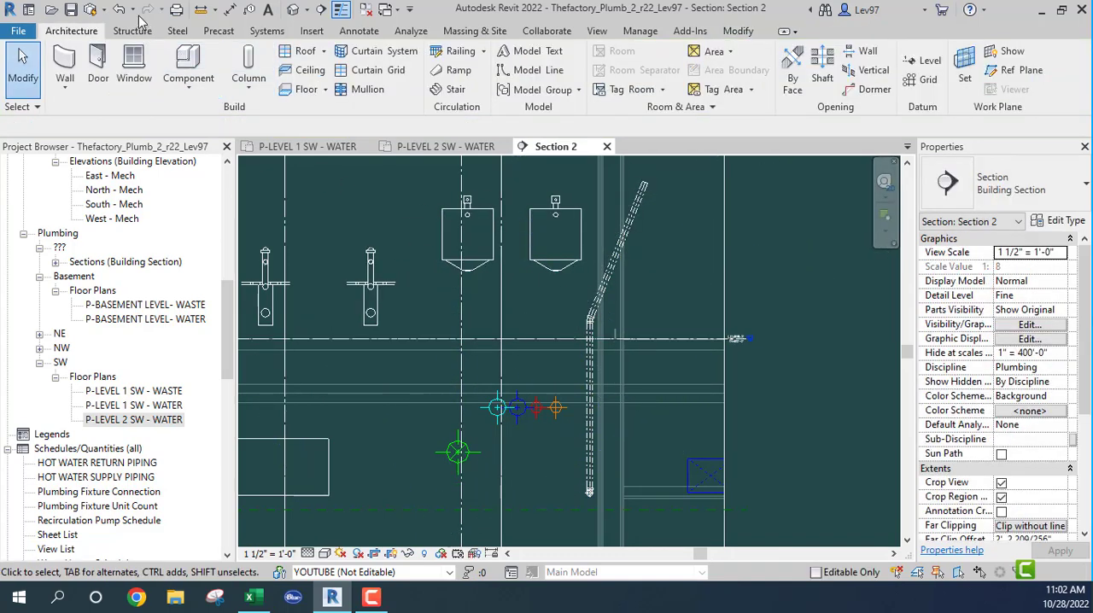
pyautogui.click(122, 10)
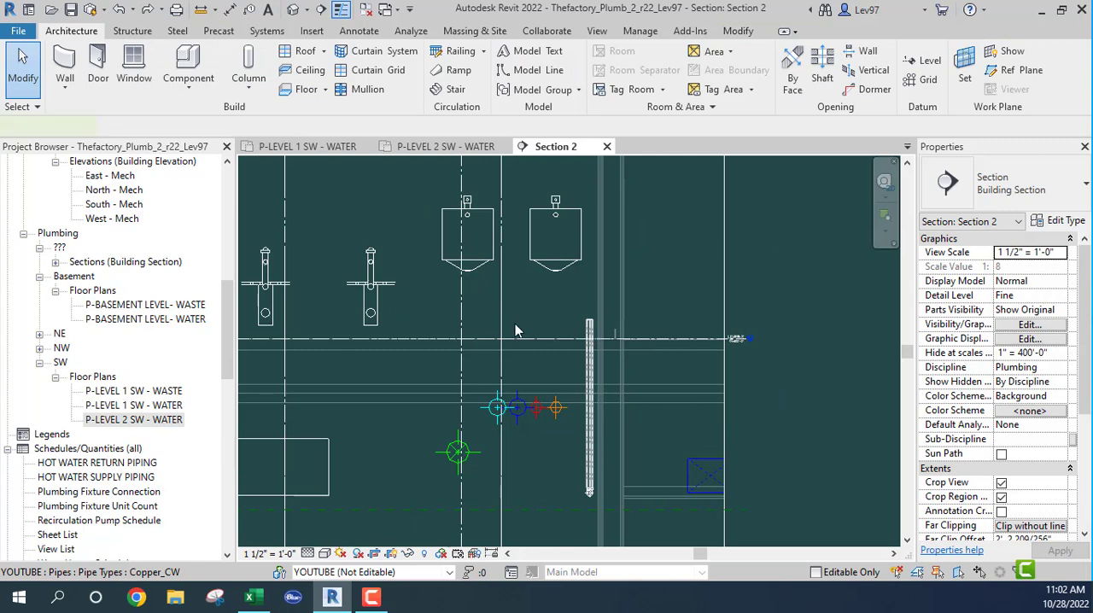
# - Extend the 1 1/2" chase riser up to 17'-11" in Section 2 and run it horizontally behind the urinals, ending between the two toilets
pyautogui.click(589, 329)
pyautogui.rightClick(589, 323)
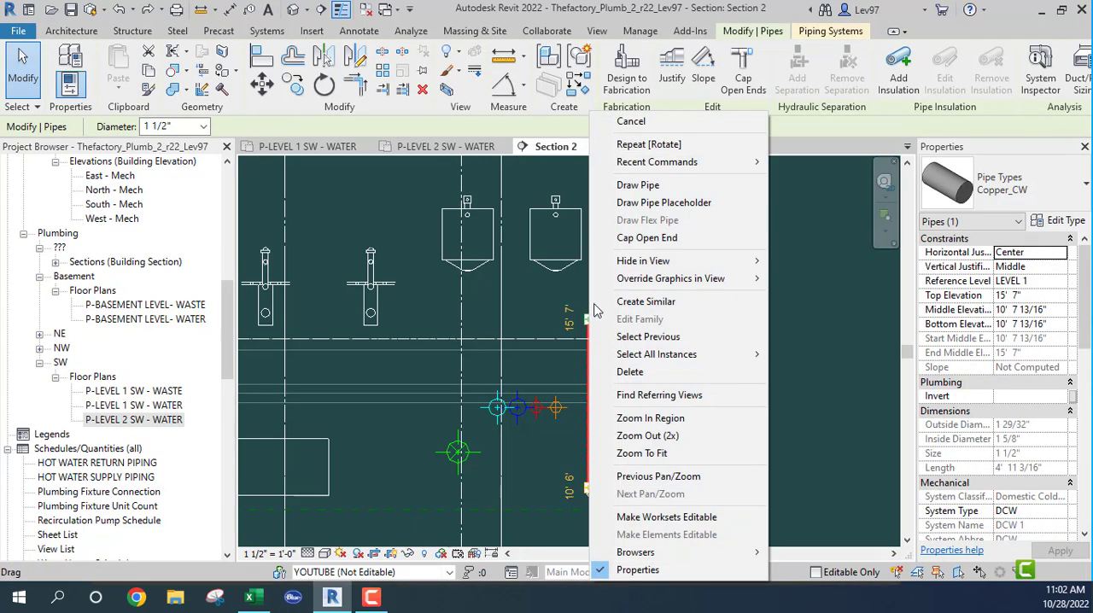
pyautogui.click(649, 186)
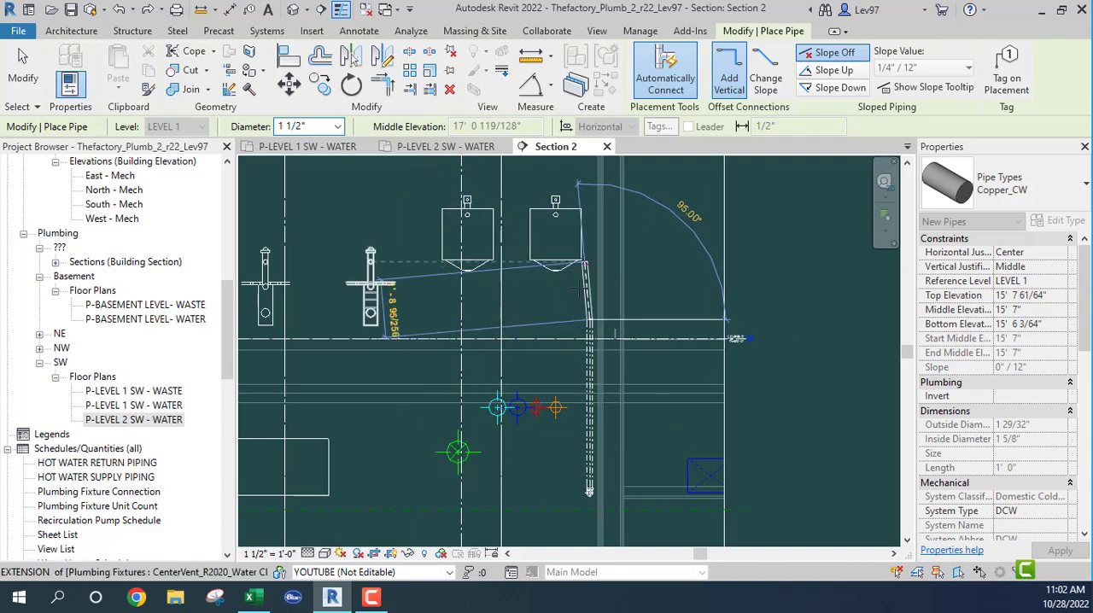
pyautogui.moveTo(580, 313); pyautogui.dragTo(576, 425, button='middle')
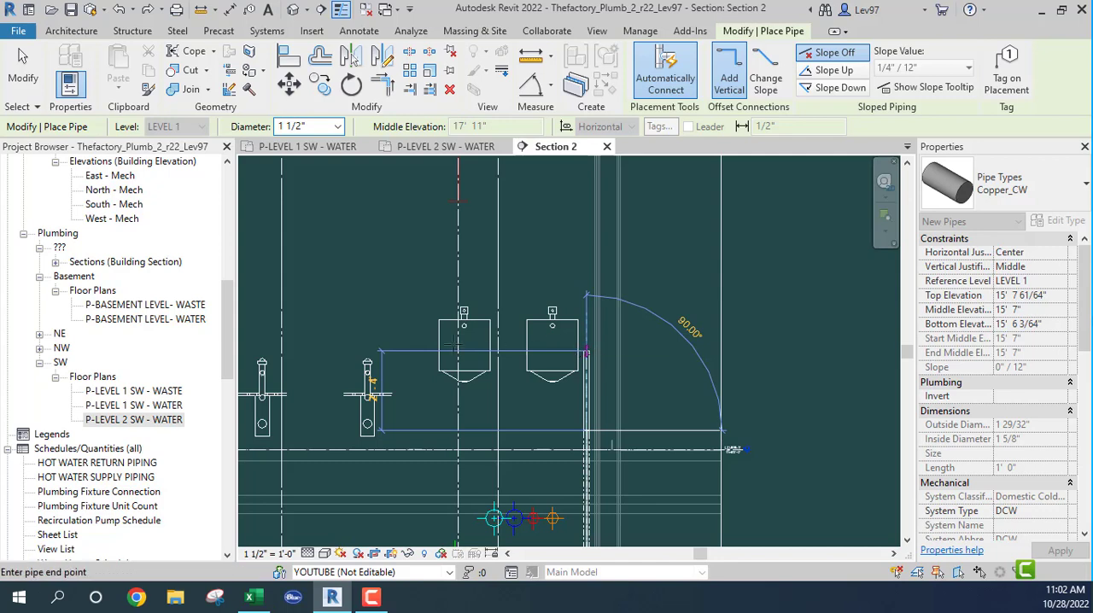
pyautogui.click(313, 350)
pyautogui.press('Escape')
pyautogui.press('Escape')
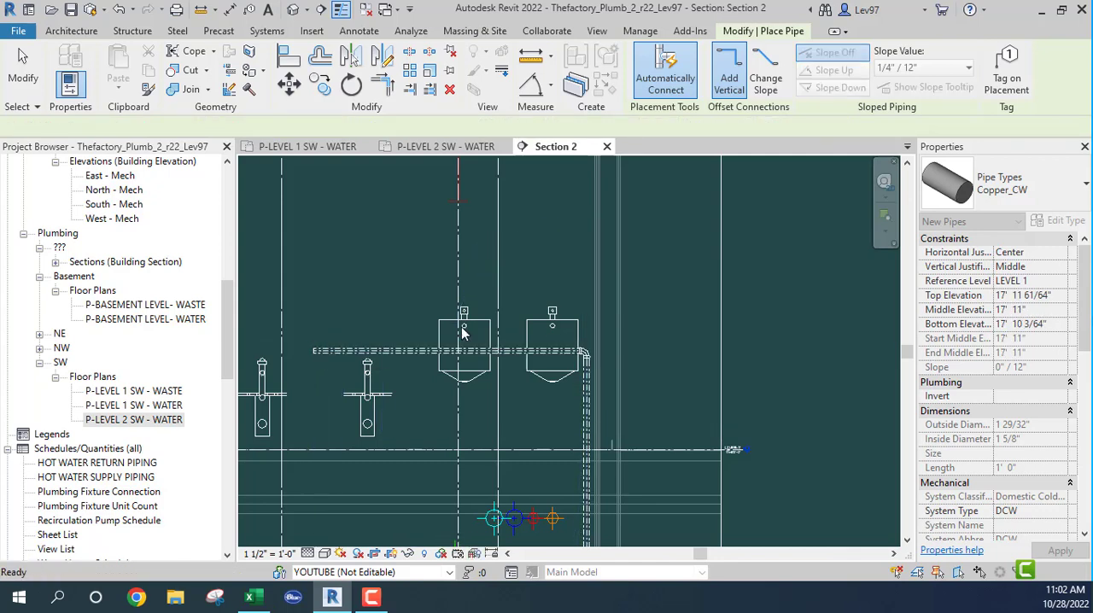
# - Adjust the section's far clip to about 2'-1" in the Level 2 SW water plan, keeping the new chase pipe within view depth
pyautogui.click(436, 149)
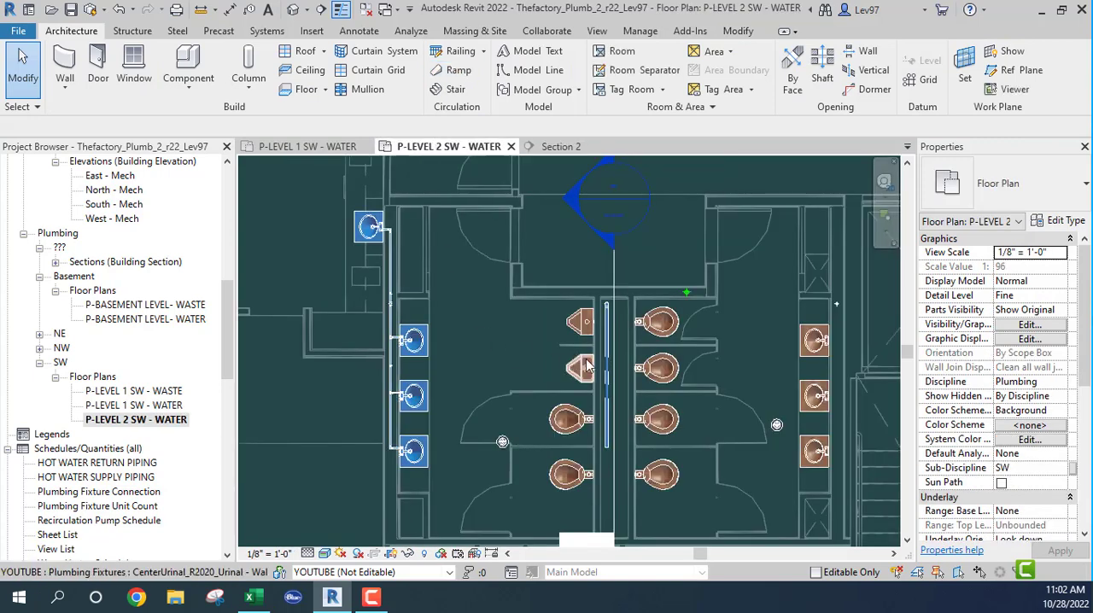
pyautogui.scroll(2, 598, 333)
pyautogui.click(625, 247)
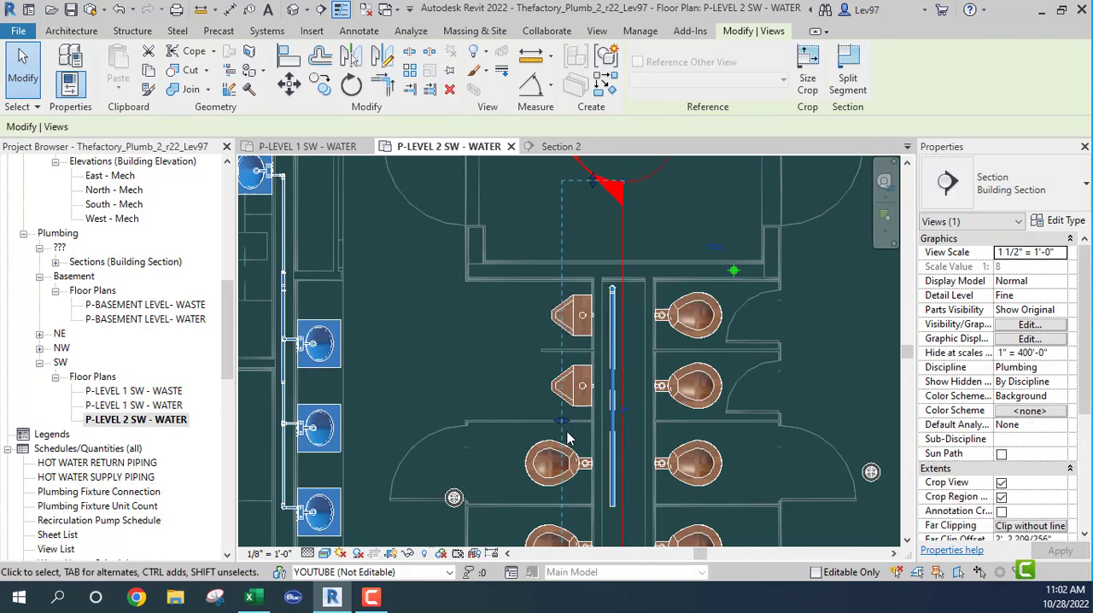
pyautogui.moveTo(563, 424)
pyautogui.mouseDown()
pyautogui.moveTo(579, 421)
pyautogui.moveTo(568, 420)
pyautogui.mouseUp()
pyautogui.moveTo(473, 446); pyautogui.dragTo(511, 311, button='middle')
pyautogui.moveTo(654, 307); pyautogui.dragTo(654, 338, button='middle')
pyautogui.moveTo(697, 229); pyautogui.dragTo(672, 391, button='middle')
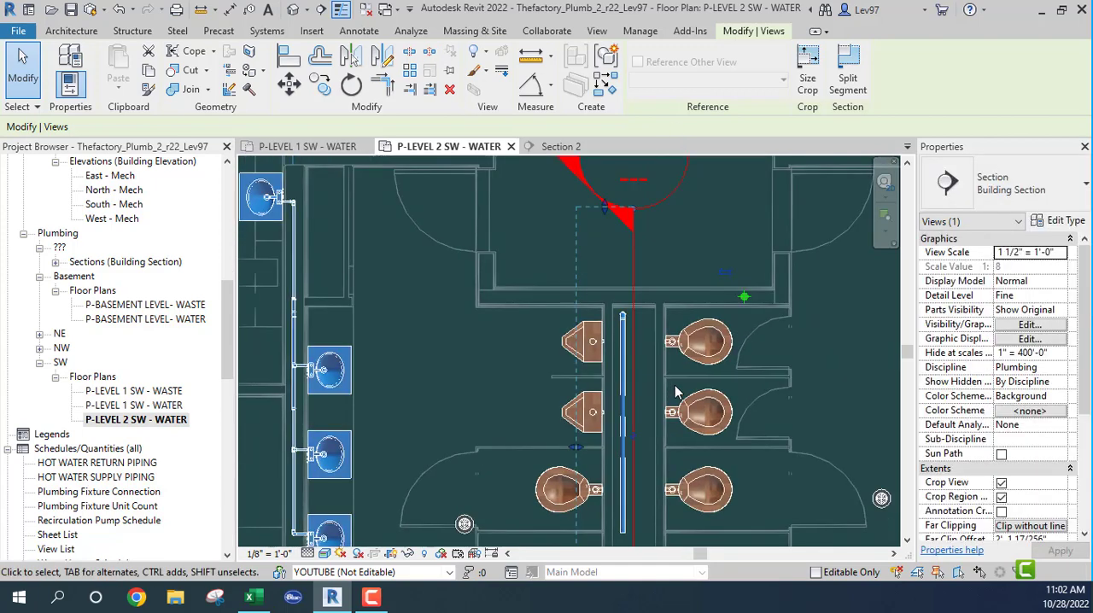
pyautogui.click(488, 308)
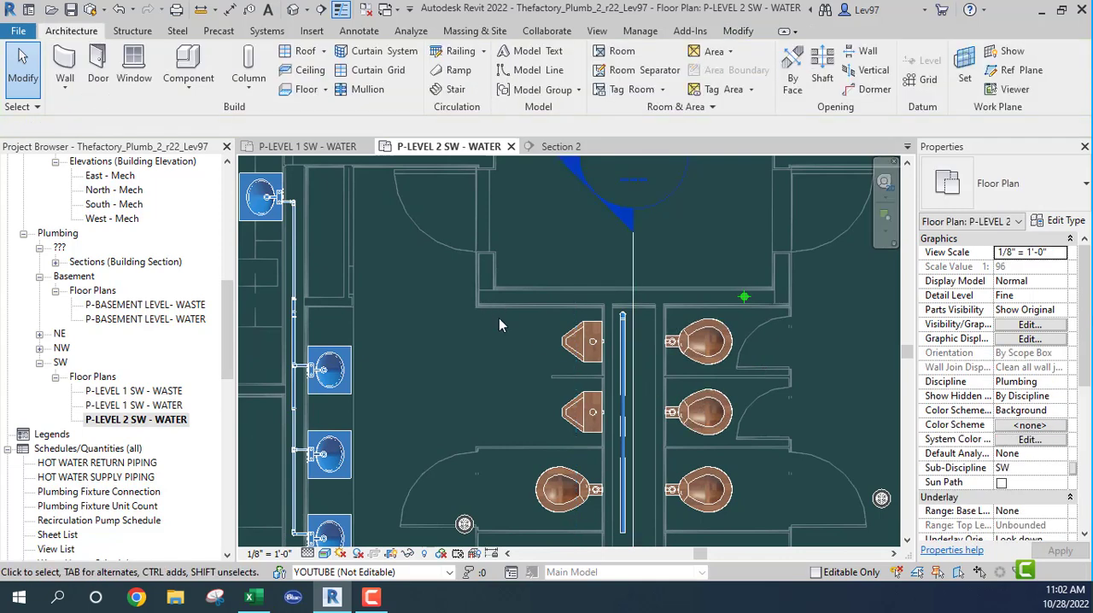
# - Examine the base of the chase riser and the Level 1 fixtures below it in Section 2
pyautogui.click(557, 146)
pyautogui.moveTo(561, 270); pyautogui.dragTo(561, 73, button='middle')
pyautogui.moveTo(500, 465); pyautogui.dragTo(502, 373, button='middle')
pyautogui.scroll(-1, 502, 373)
pyautogui.scroll(-1, 504, 417)
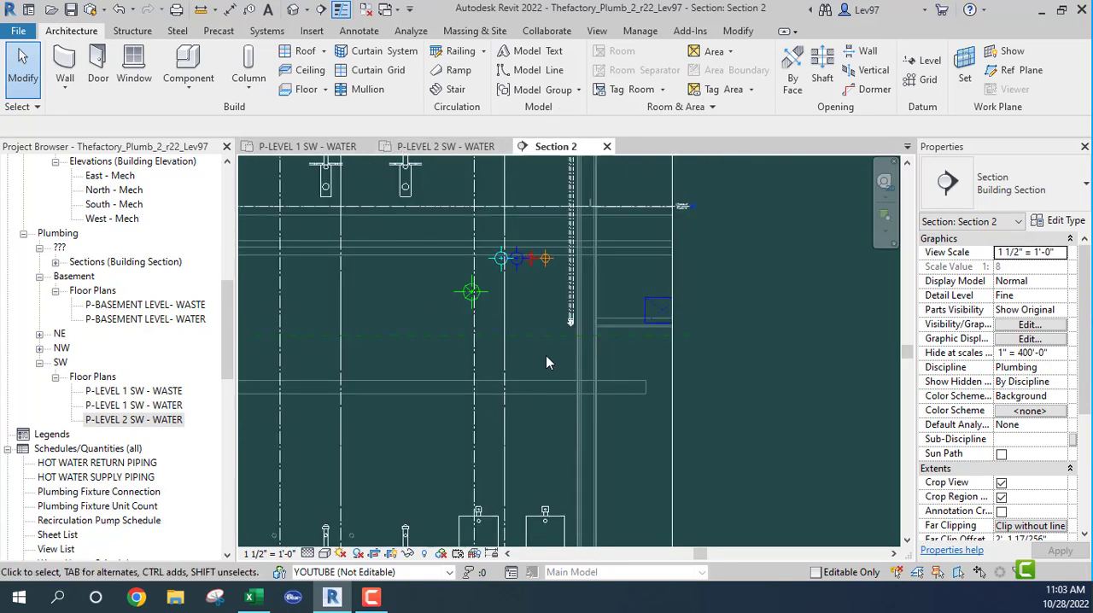
pyautogui.scroll(3, 551, 346)
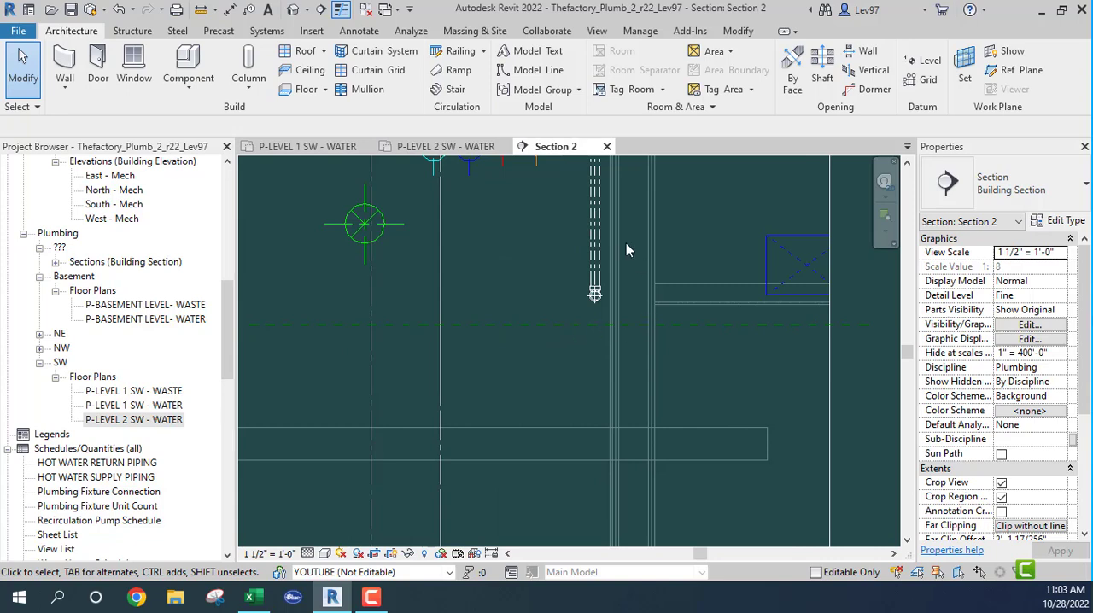
# - Move the section line across the toilets in the Level 1 SW water plan so its far clip falls between the two chase tees
pyautogui.click(313, 147)
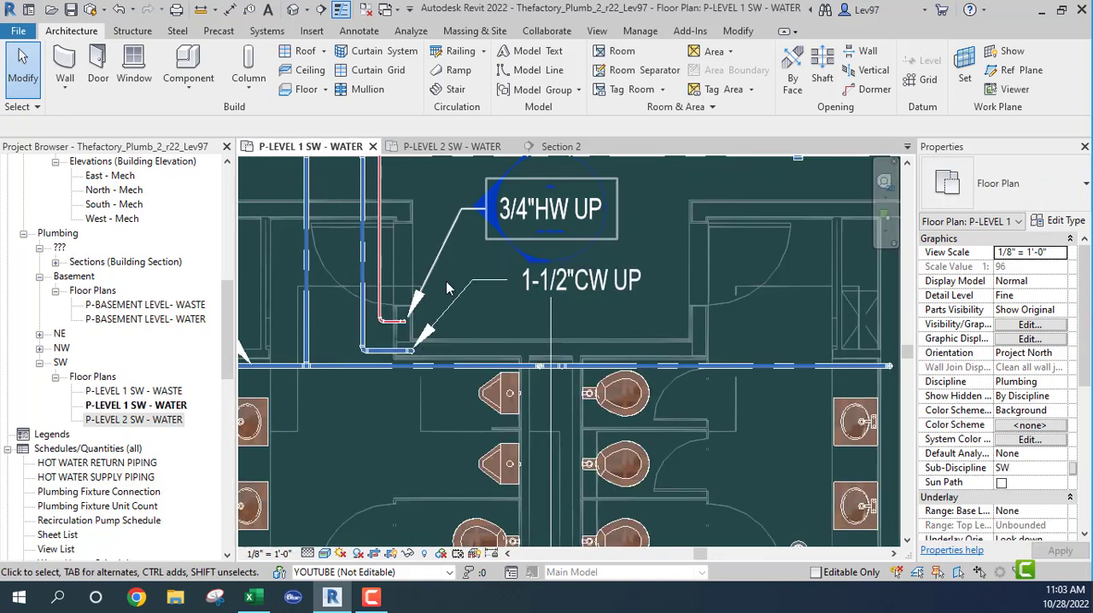
pyautogui.click(552, 339)
pyautogui.moveTo(539, 335); pyautogui.dragTo(557, 247, button='middle')
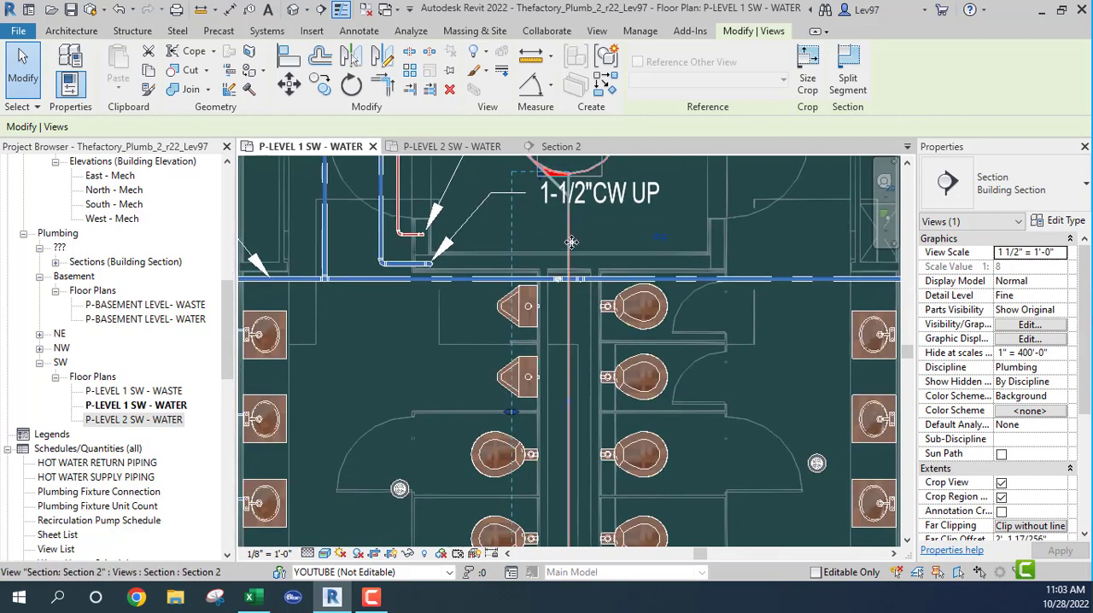
pyautogui.moveTo(588, 236); pyautogui.dragTo(626, 236)
pyautogui.scroll(5, 572, 297)
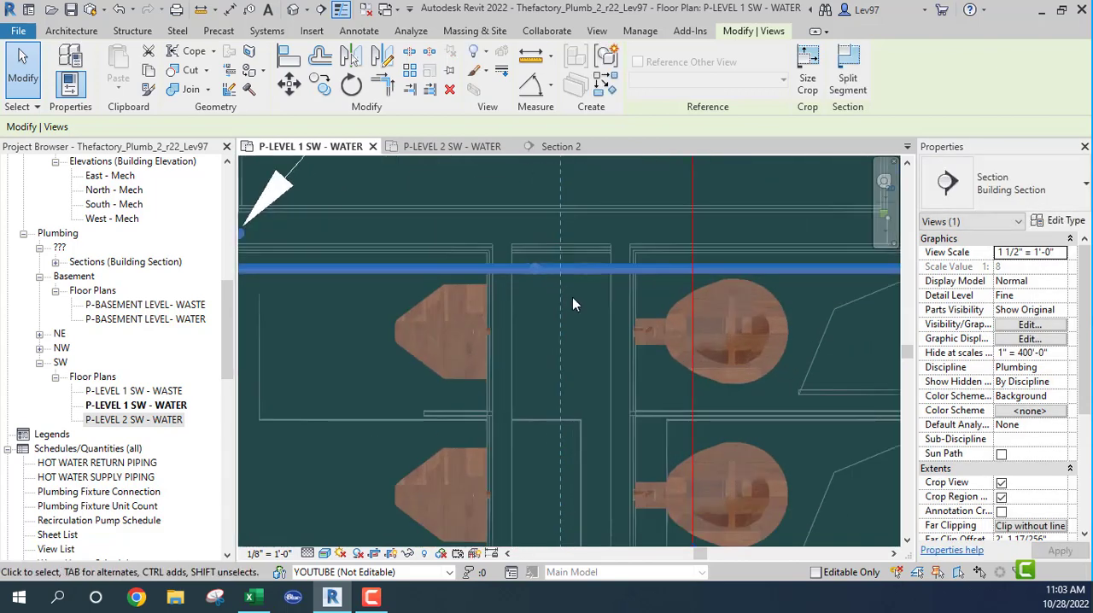
pyautogui.scroll(2, 572, 297)
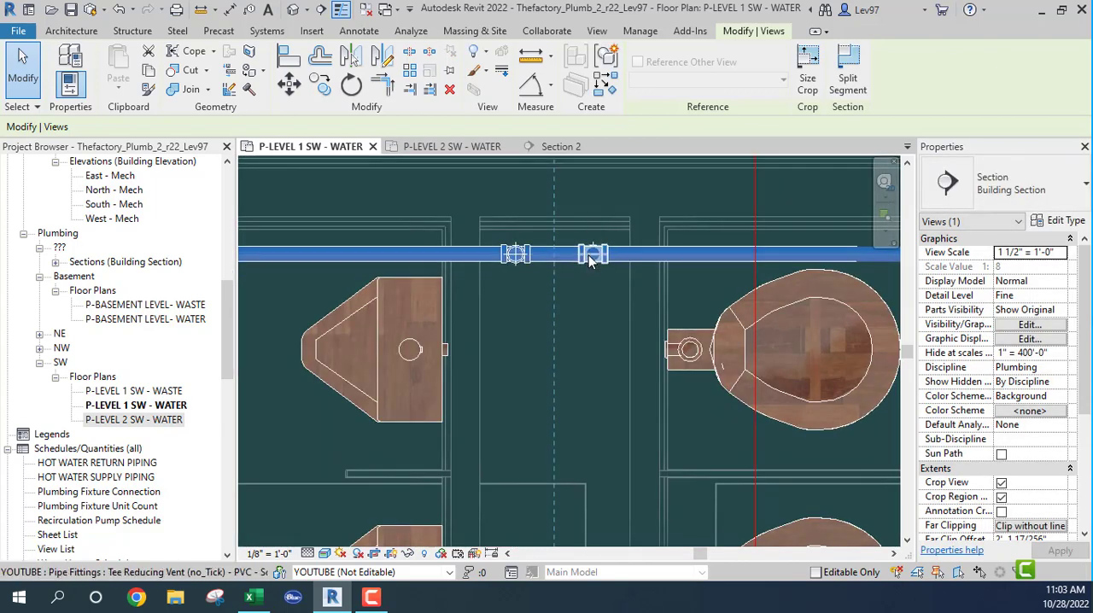
pyautogui.scroll(5, 547, 266)
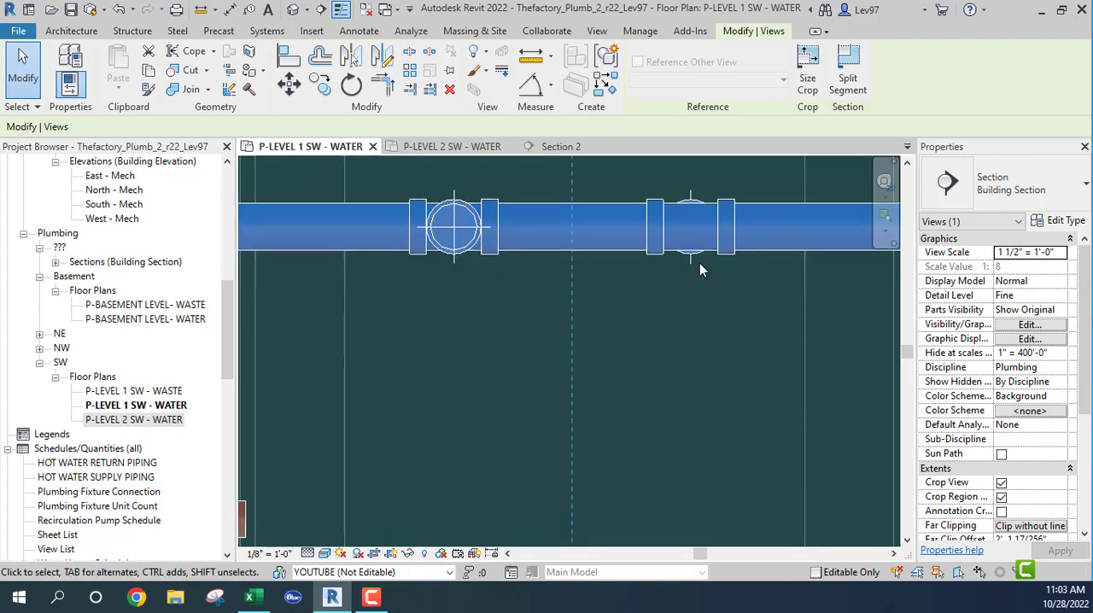
pyautogui.scroll(-5, 708, 349)
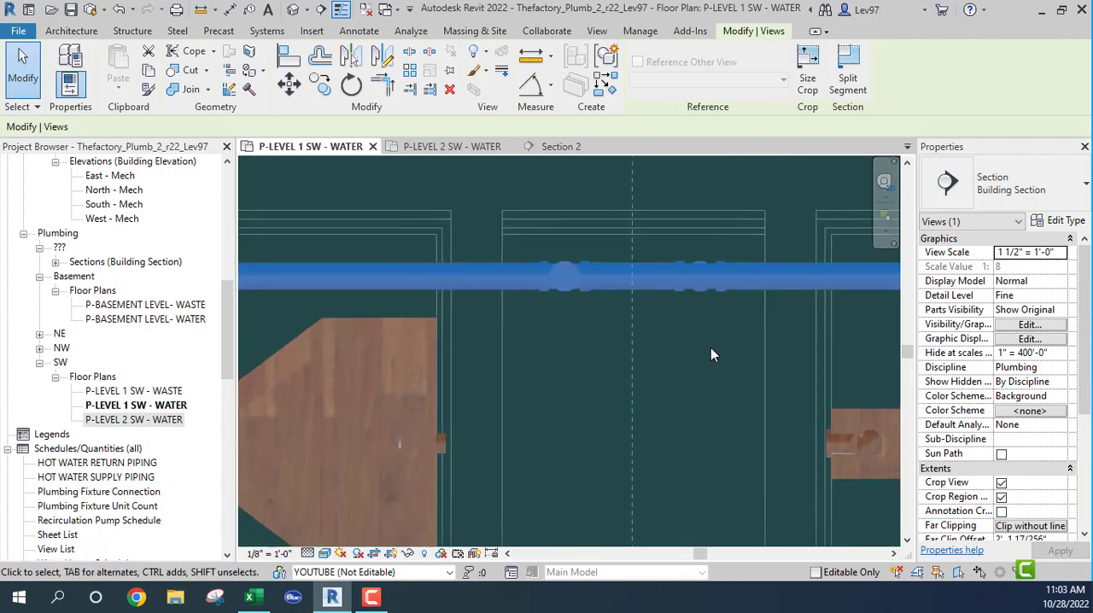
pyautogui.moveTo(680, 371); pyautogui.dragTo(502, 342, button='middle')
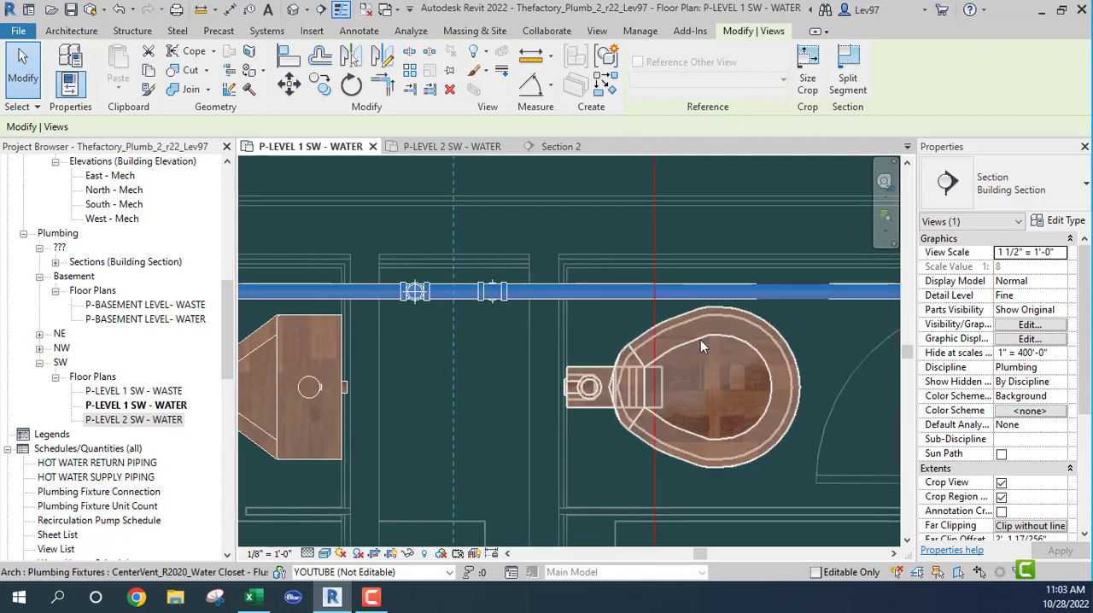
pyautogui.scroll(-3, 695, 346)
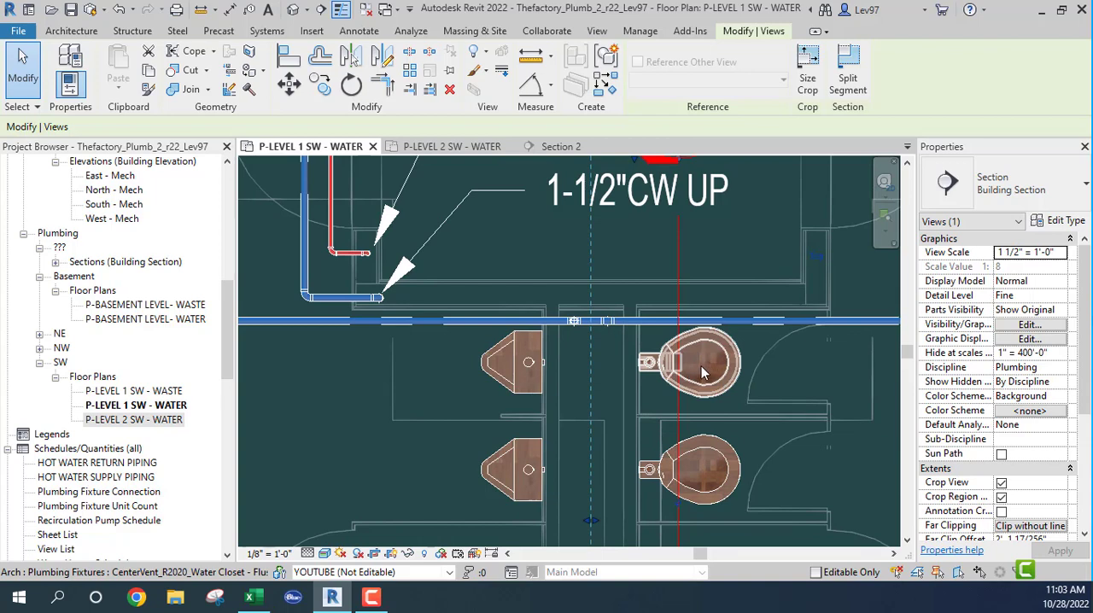
# - Extend the 1 1/2" cold water drop in Section 2 straight down to a middle elevation of 3'-0" above Level 1
pyautogui.click(638, 362)
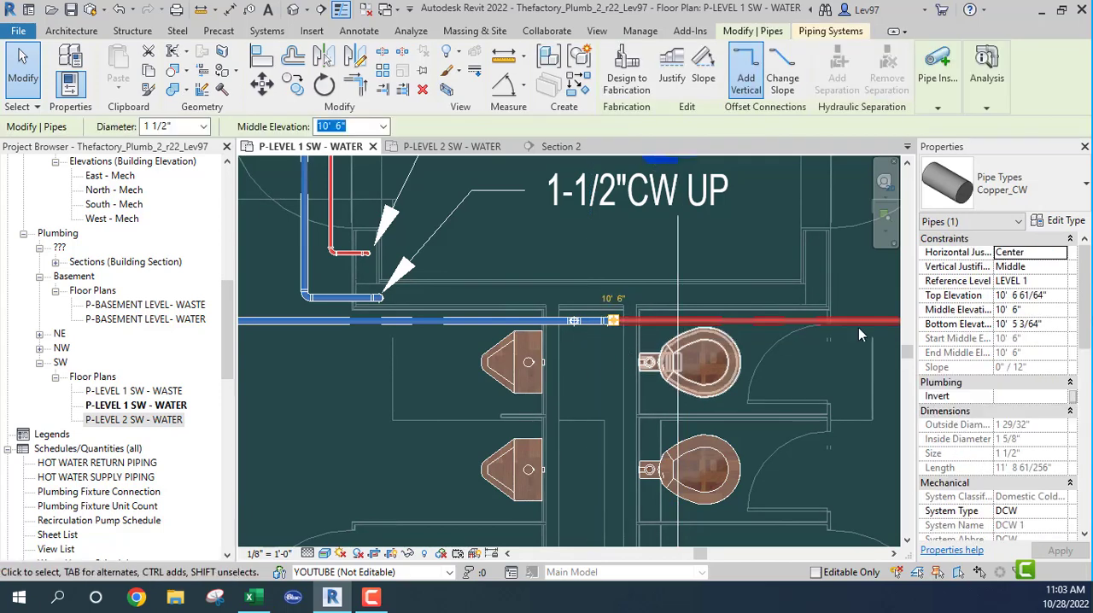
pyautogui.click(561, 147)
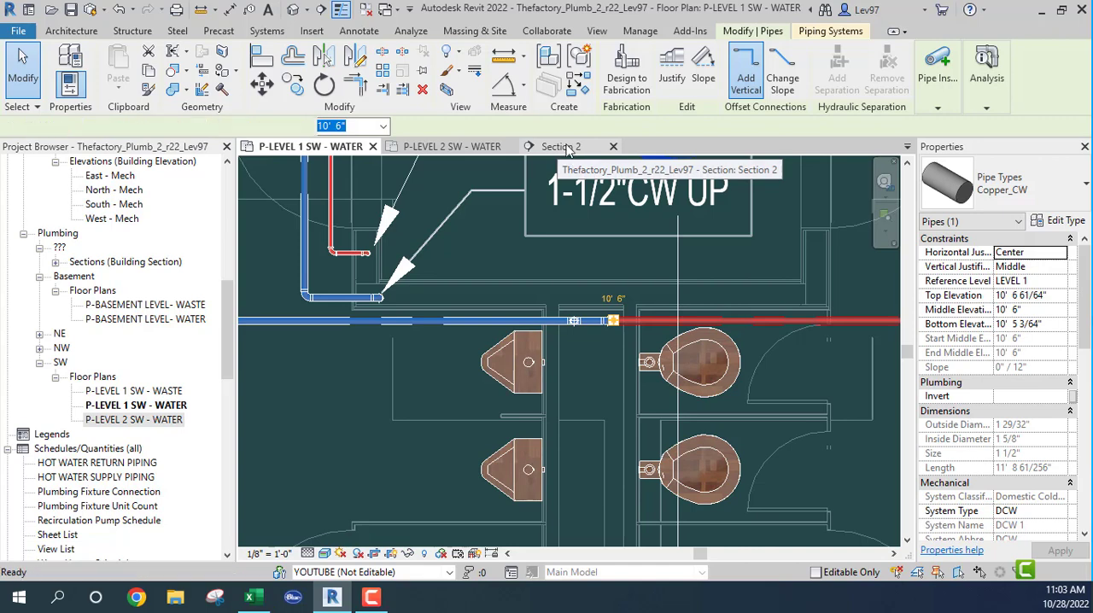
pyautogui.scroll(-3, 567, 330)
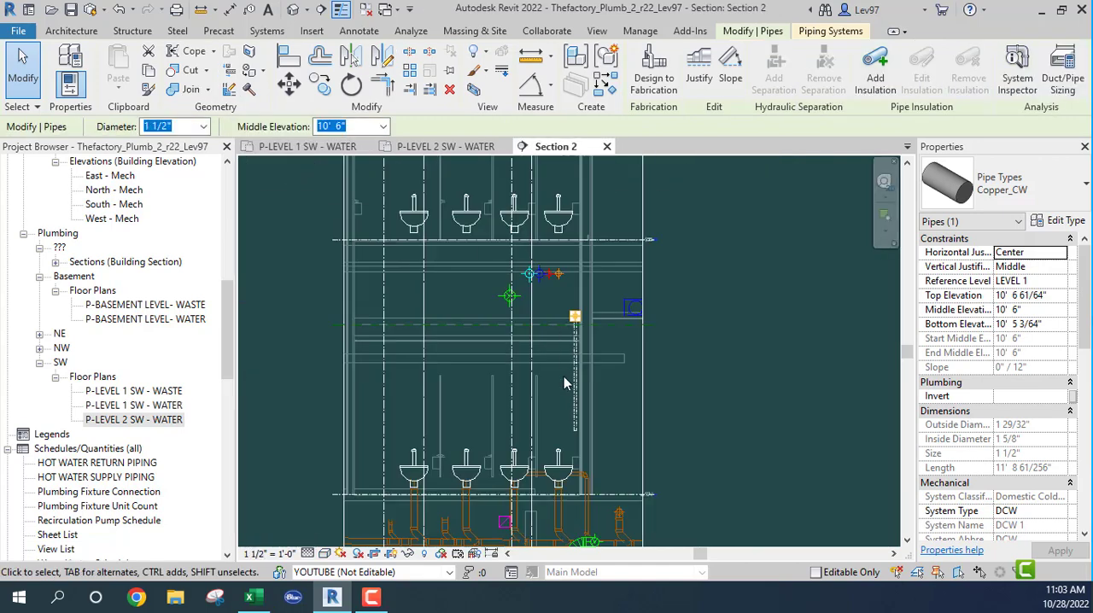
pyautogui.scroll(6, 581, 450)
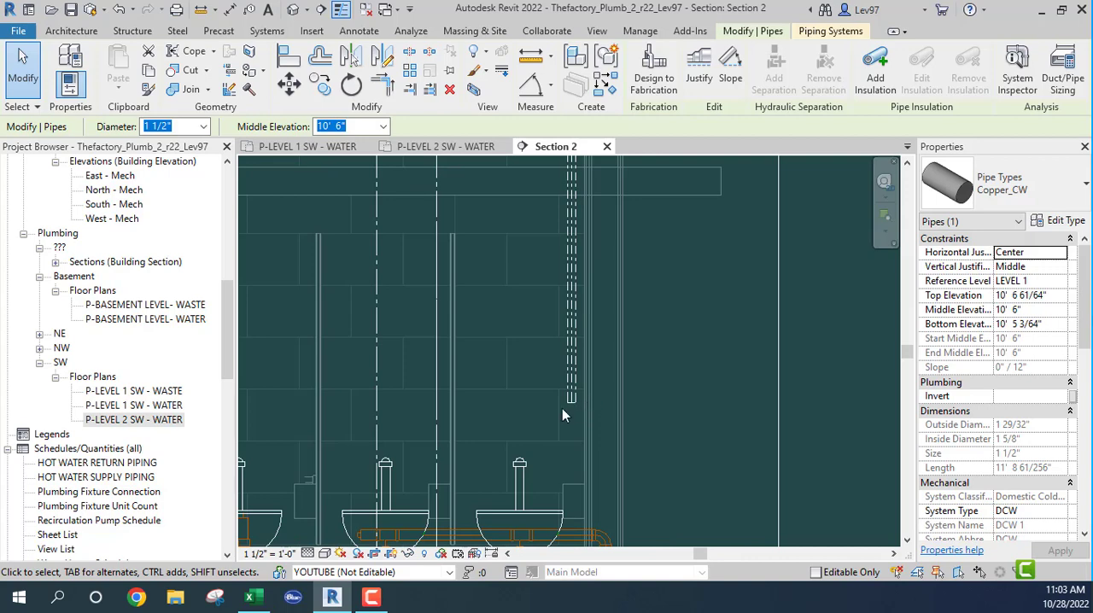
pyautogui.moveTo(565, 402); pyautogui.dragTo(573, 409)
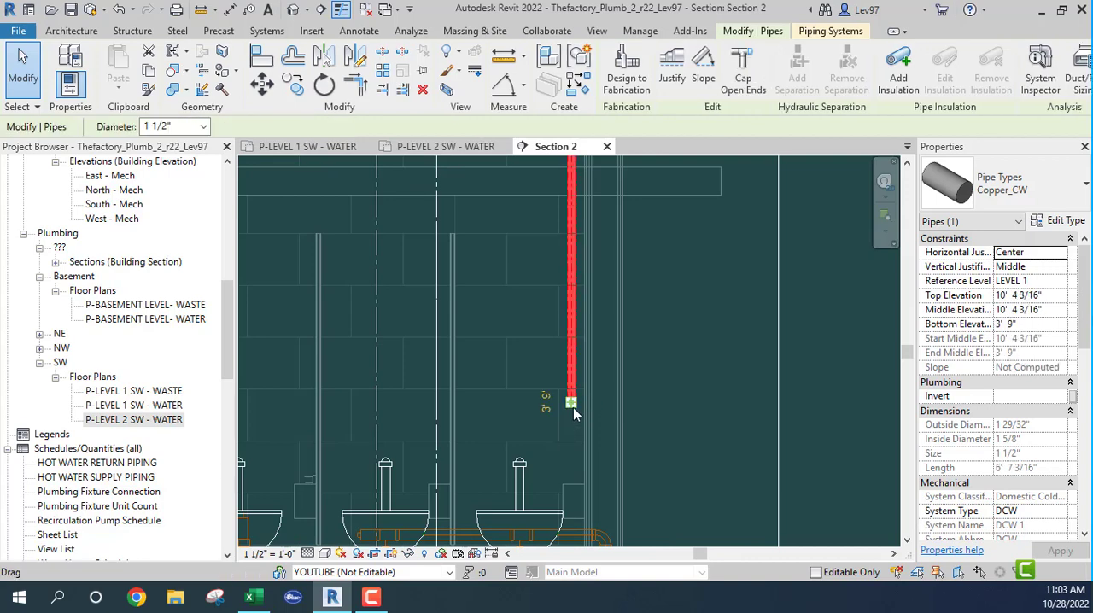
pyautogui.rightClick(573, 407)
pyautogui.click(628, 186)
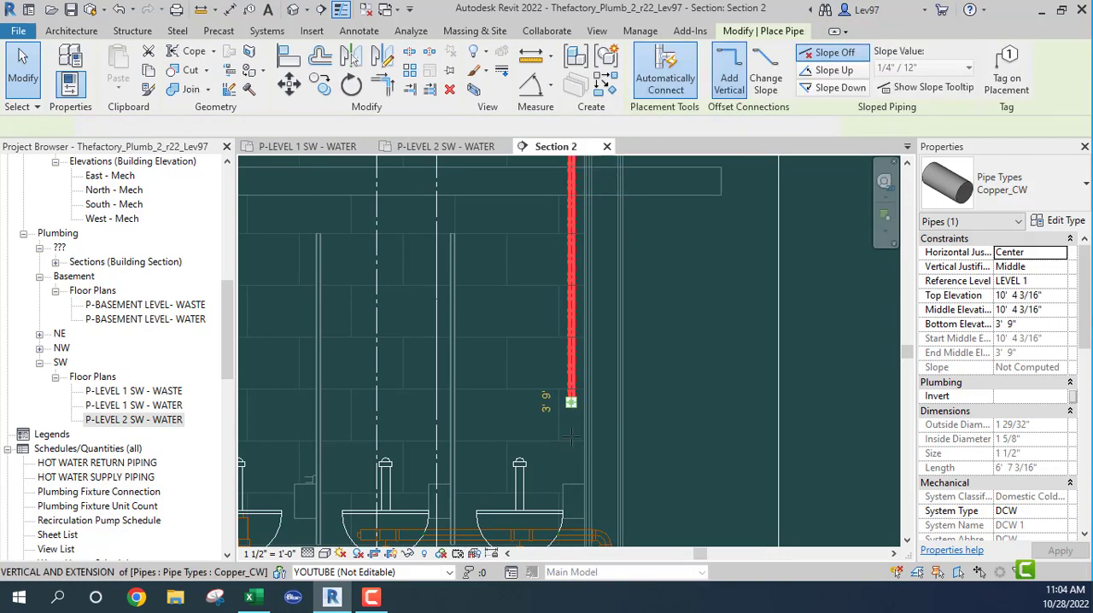
pyautogui.moveTo(584, 426)
pyautogui.mouseDown(button='middle')
pyautogui.moveTo(633, 216)
pyautogui.moveTo(663, 271)
pyautogui.mouseUp(button='middle')
pyautogui.scroll(-2, 662, 272)
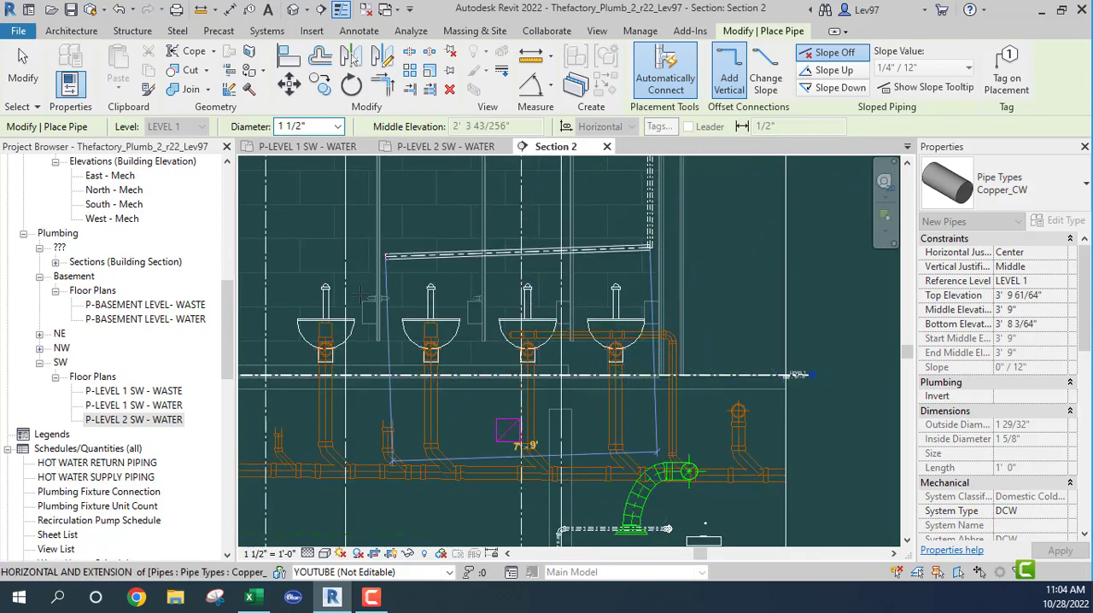
pyautogui.moveTo(627, 430); pyautogui.dragTo(734, 536, button='middle')
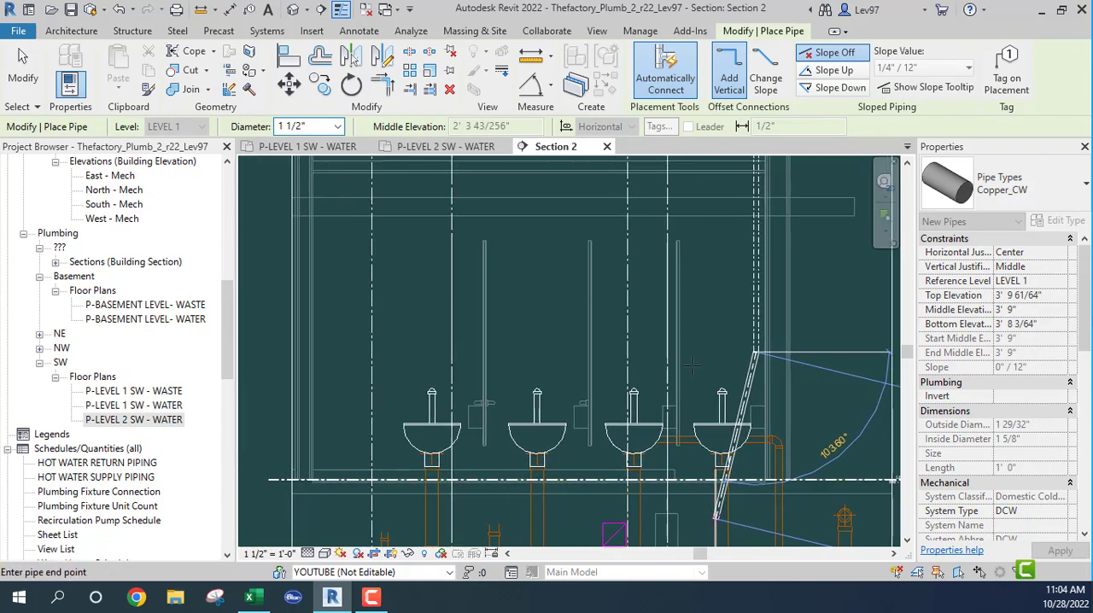
pyautogui.scroll(2, 763, 382)
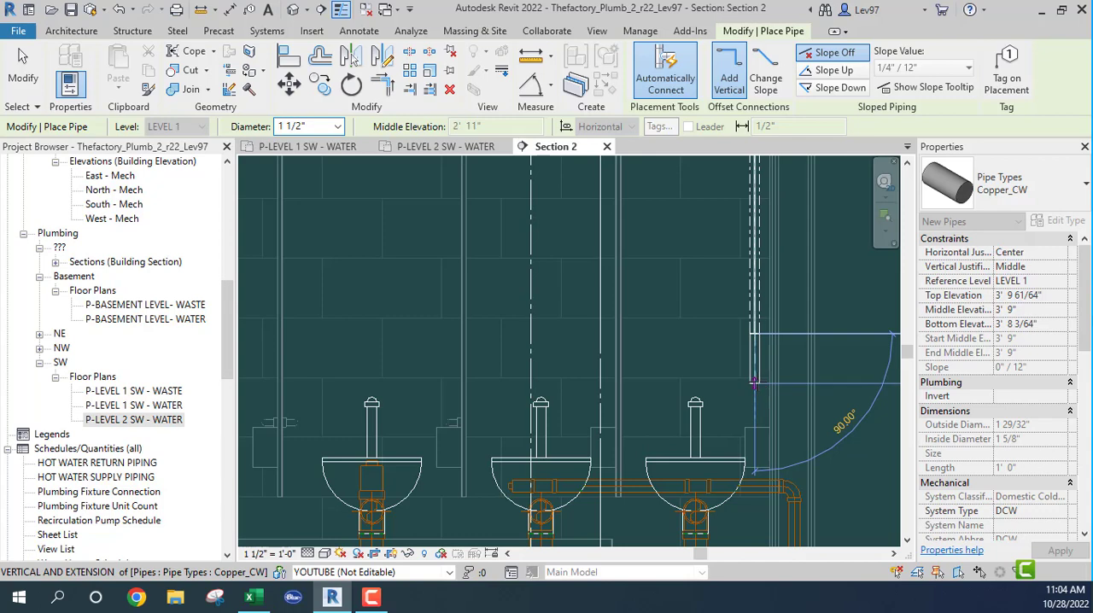
# - Run the pipe horizontally at 3'-0" above the Level 1 toilets in Section 2, ending between the last two fixtures
pyautogui.moveTo(542, 382); pyautogui.dragTo(709, 382, button='middle')
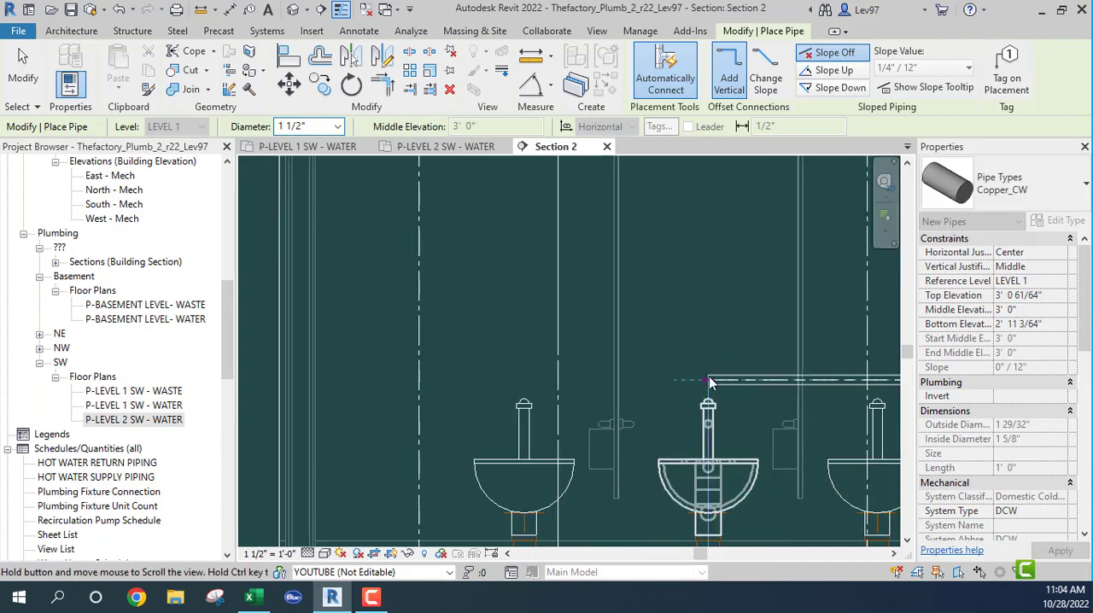
pyautogui.click(600, 380)
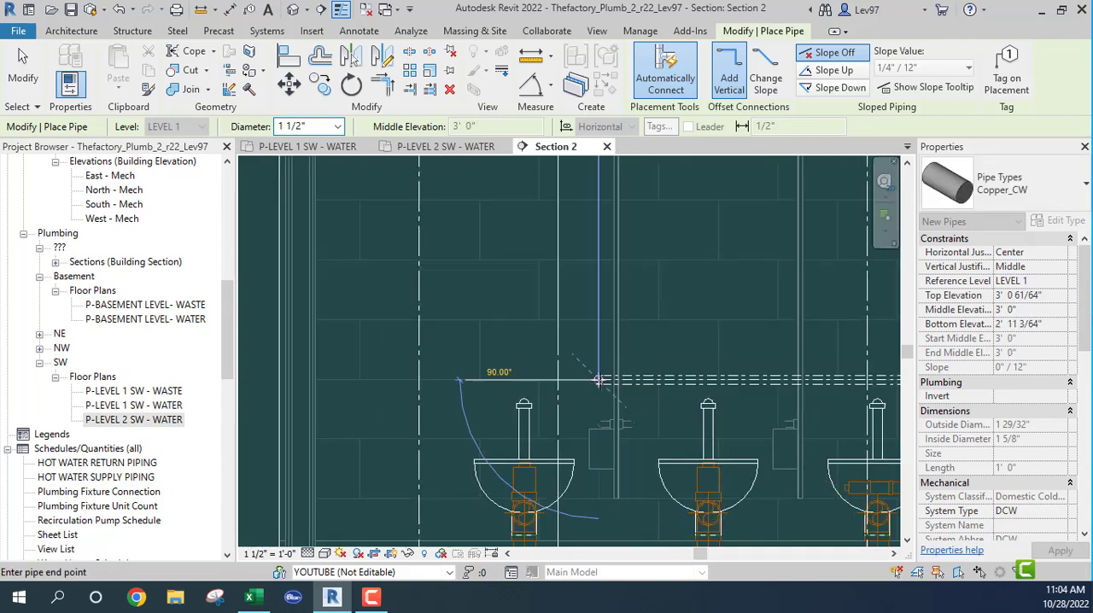
pyautogui.press('Escape')
pyautogui.press('Escape')
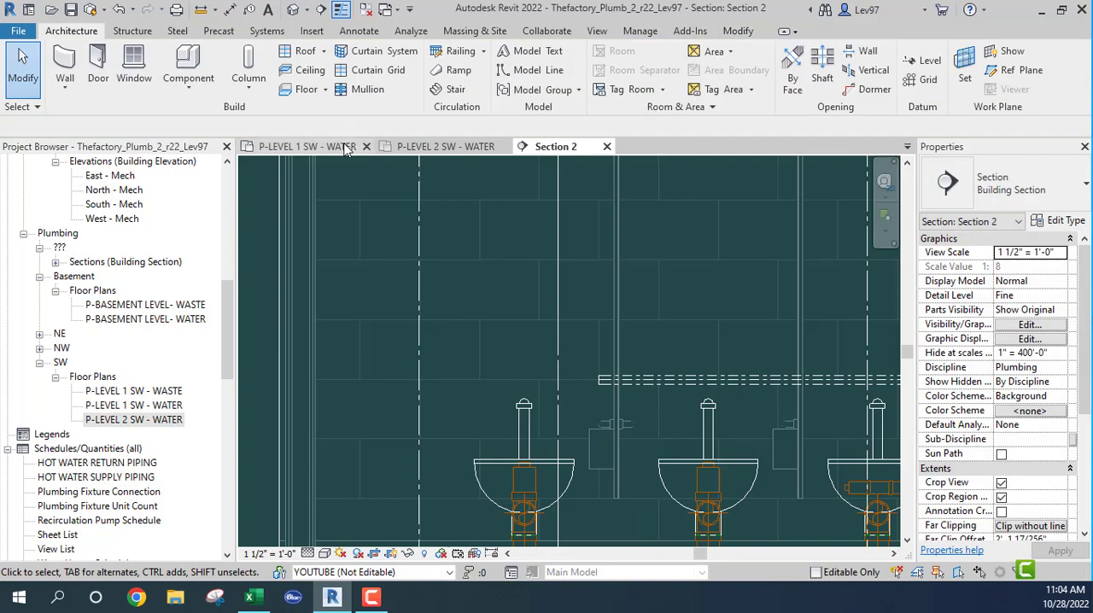
# - Examine the chase headers between the urinals and toilets in the Level 1 and Level 2 SW water plans
pyautogui.click(346, 148)
pyautogui.scroll(-3, 640, 418)
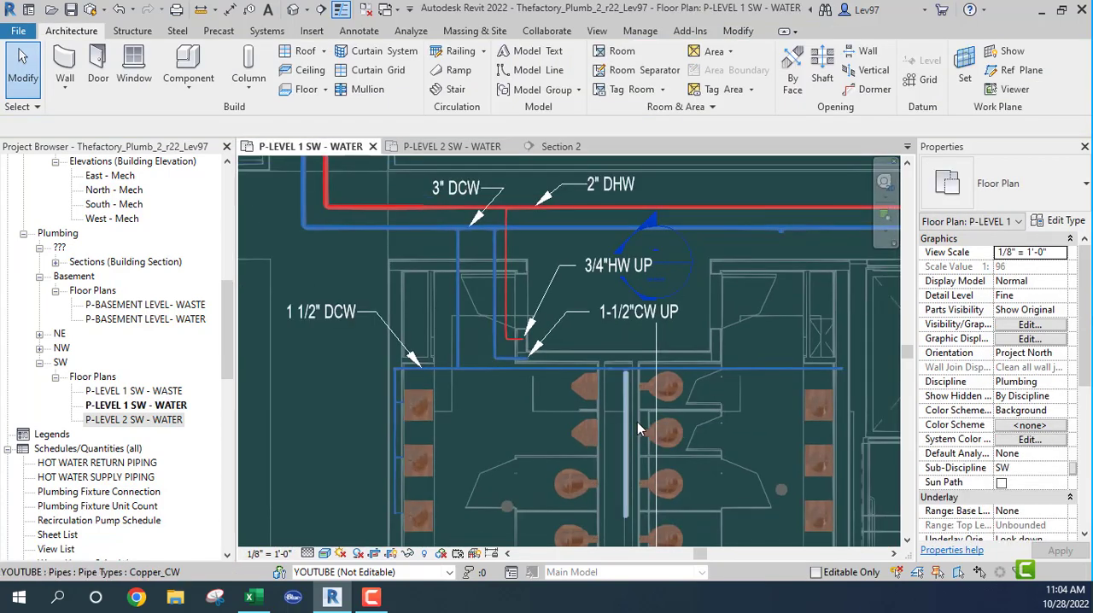
pyautogui.moveTo(637, 421); pyautogui.dragTo(646, 267, button='middle')
pyautogui.scroll(2, 649, 316)
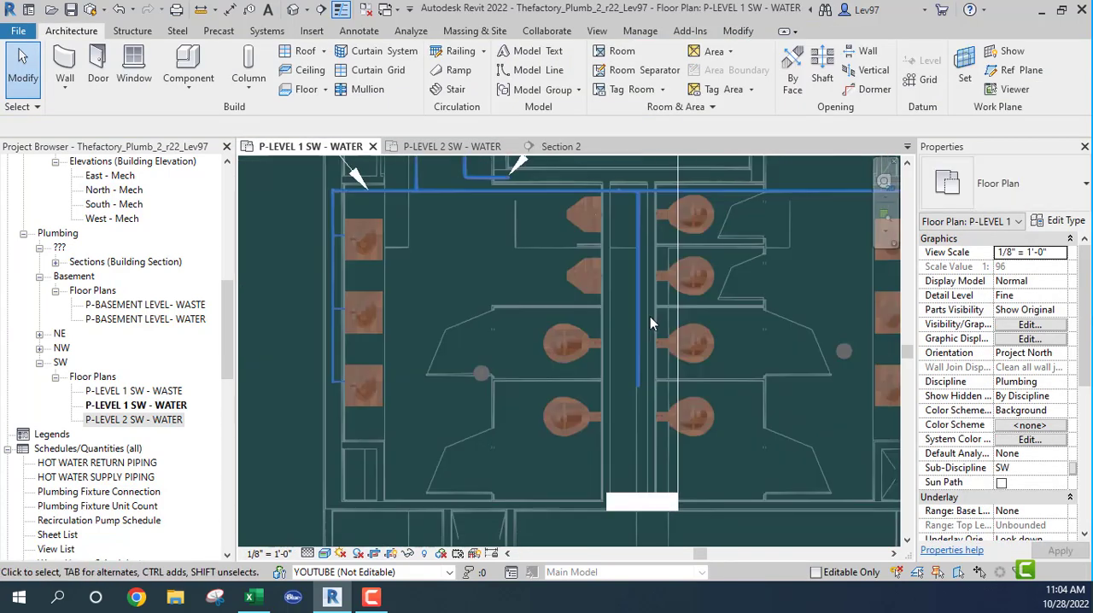
pyautogui.scroll(1, 656, 253)
pyautogui.scroll(-2, 635, 314)
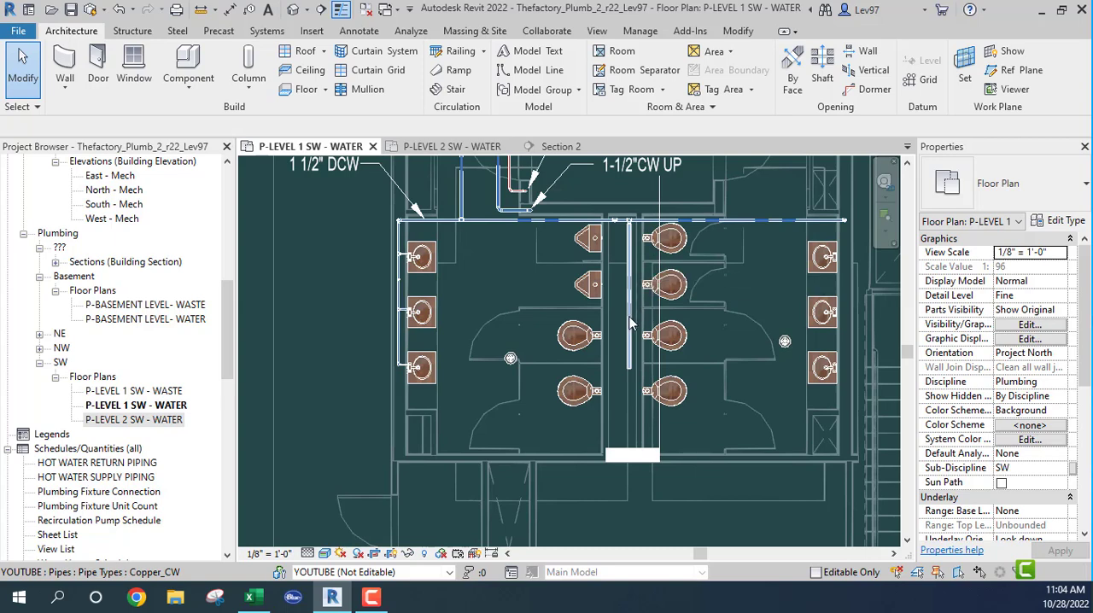
pyautogui.scroll(3, 637, 314)
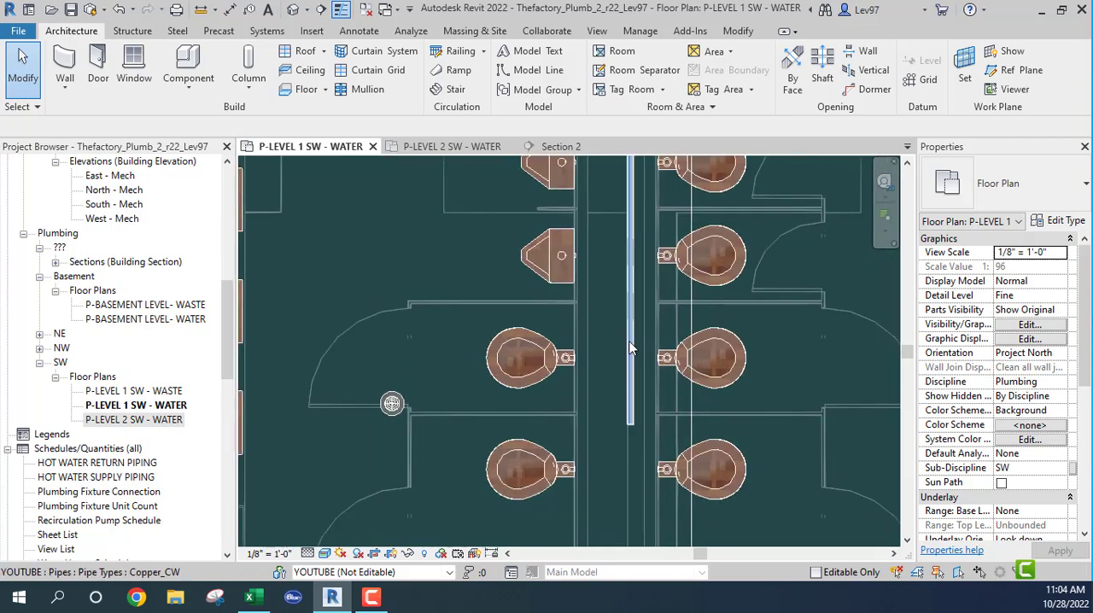
pyautogui.scroll(-2, 636, 346)
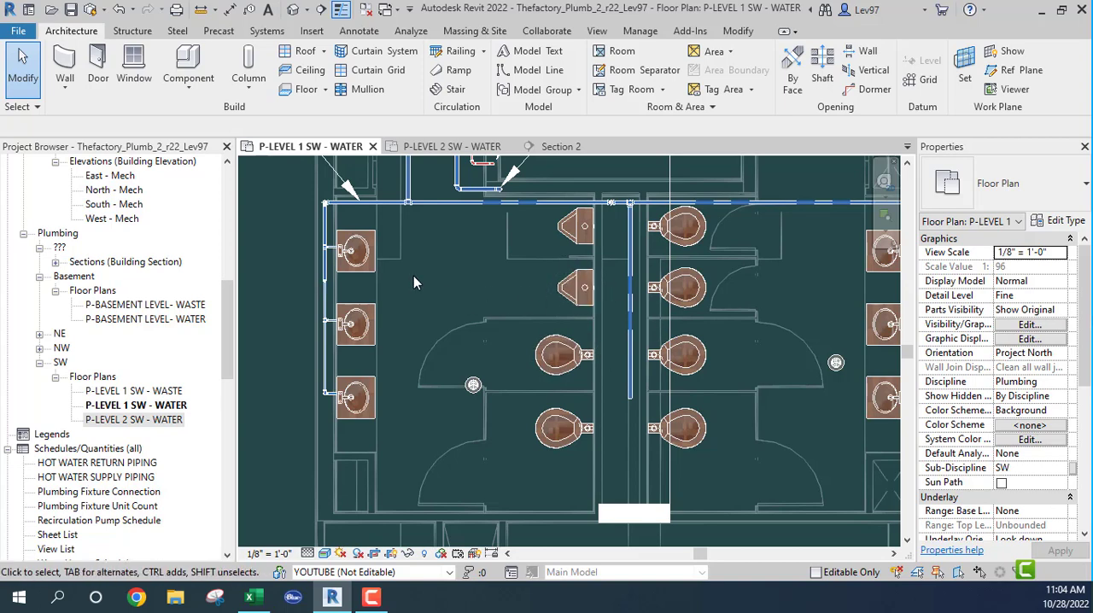
pyautogui.click(451, 146)
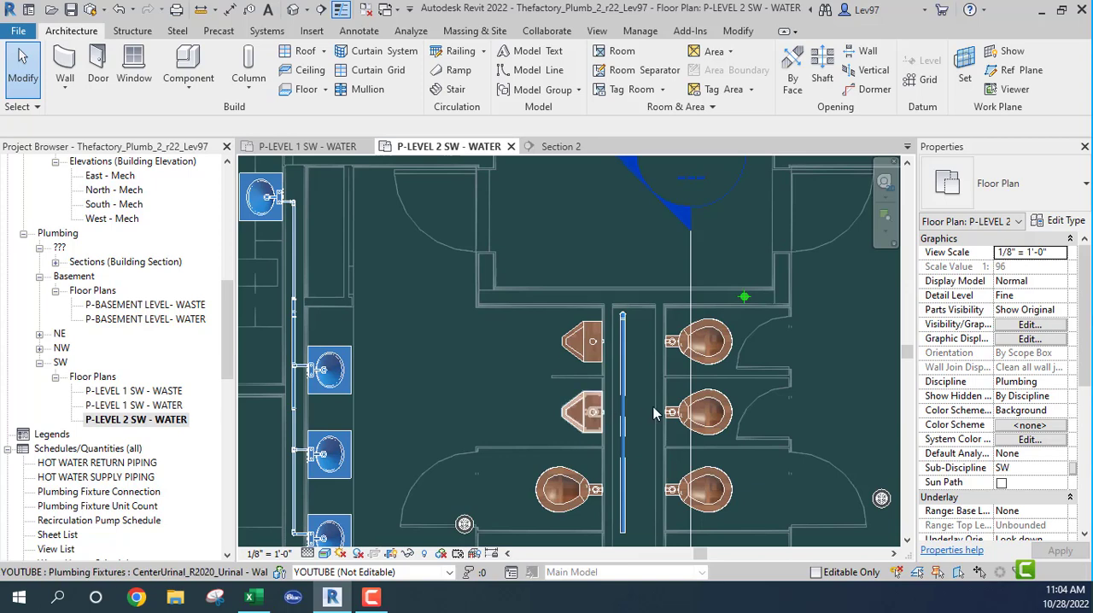
pyautogui.scroll(-3, 636, 384)
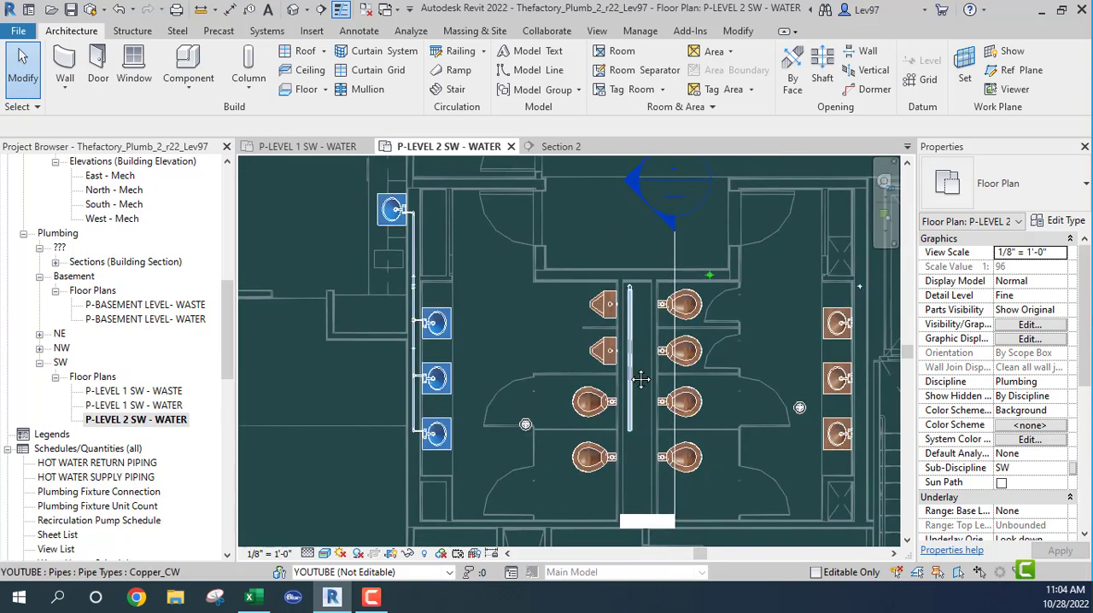
pyautogui.moveTo(641, 379); pyautogui.dragTo(598, 465, button='middle')
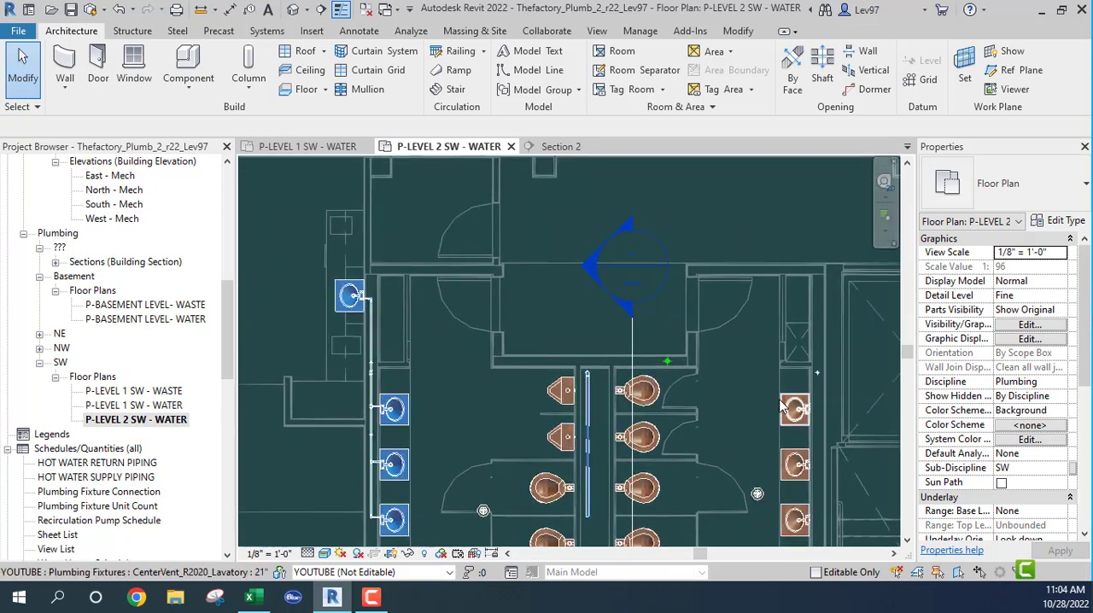
# - Move the section line behind the other restroom's lavatories in the Level 1 SW water plan, just past the main's end, and check Section 2
pyautogui.click(307, 147)
pyautogui.scroll(-2, 600, 354)
pyautogui.moveTo(778, 288); pyautogui.dragTo(590, 338, button='middle')
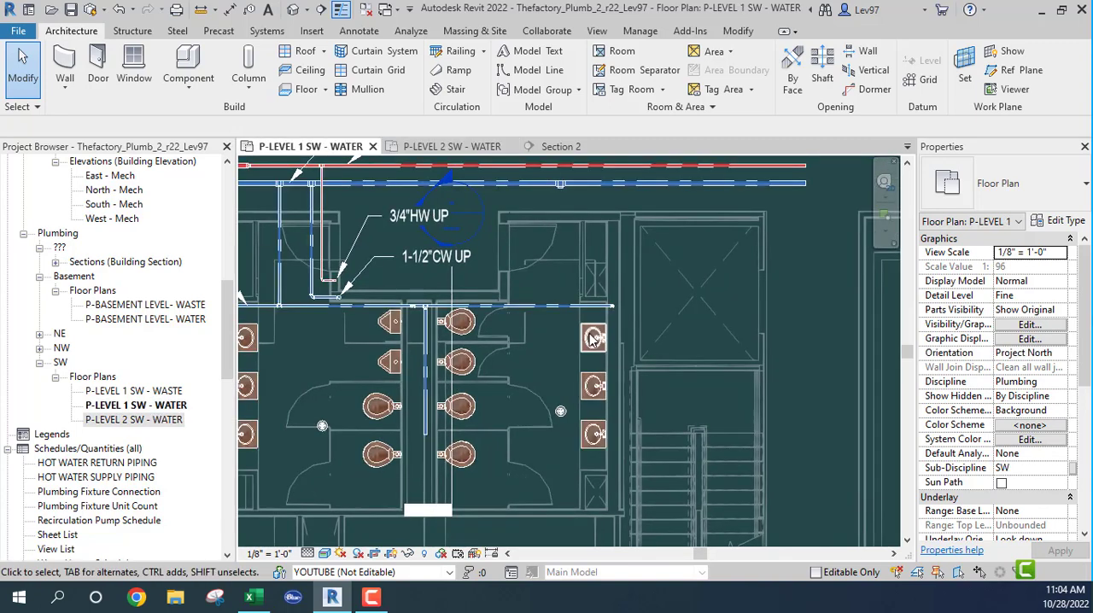
pyautogui.scroll(2, 589, 341)
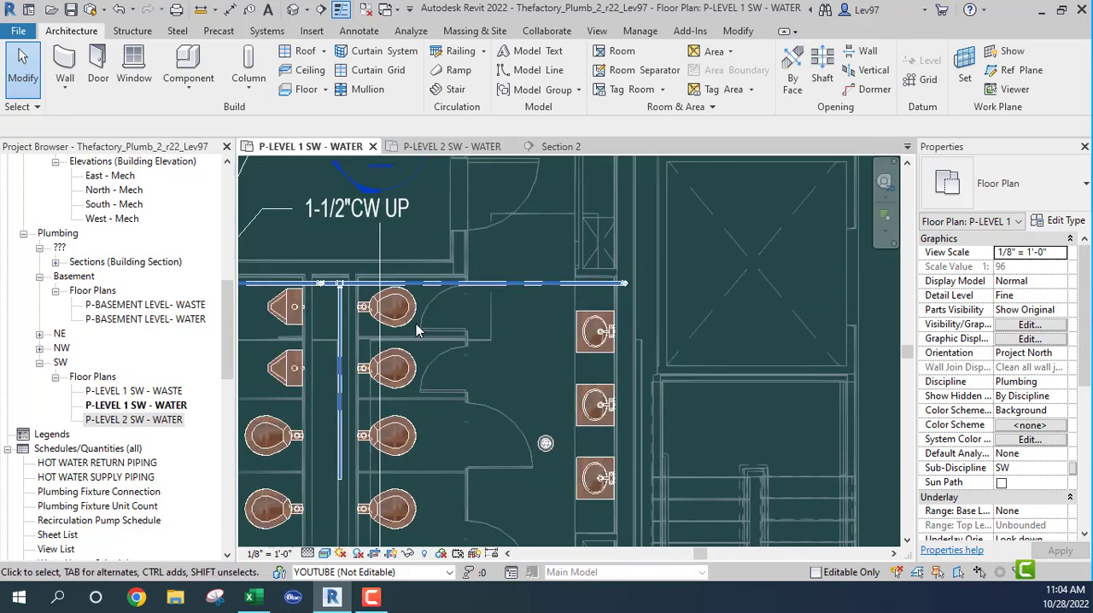
pyautogui.click(381, 245)
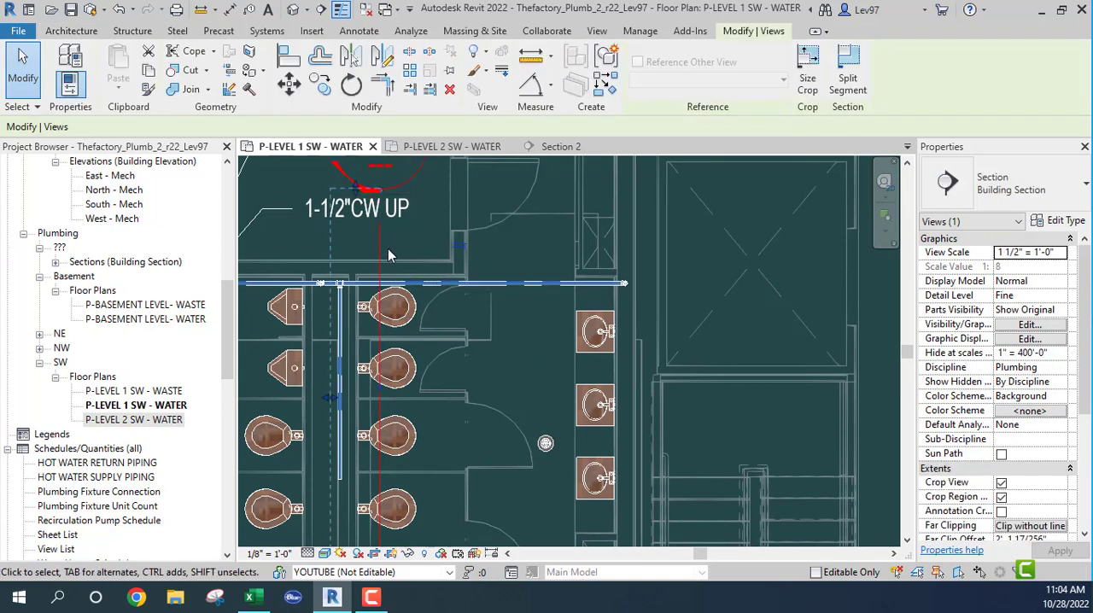
pyautogui.moveTo(381, 248); pyautogui.dragTo(554, 256)
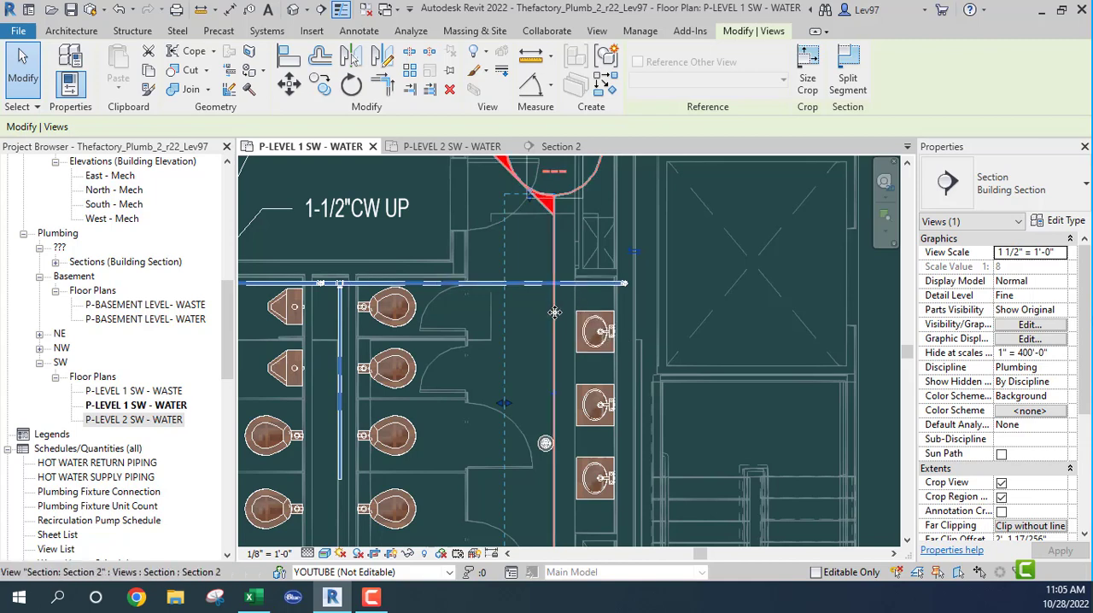
pyautogui.moveTo(554, 312); pyautogui.dragTo(632, 313)
pyautogui.scroll(3, 624, 329)
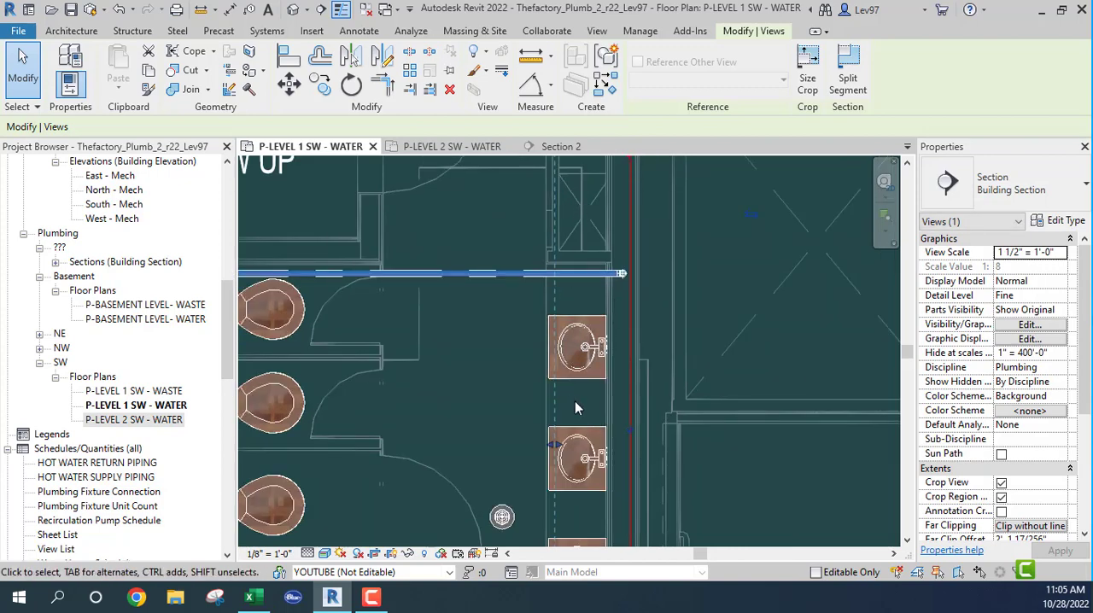
pyautogui.click(559, 147)
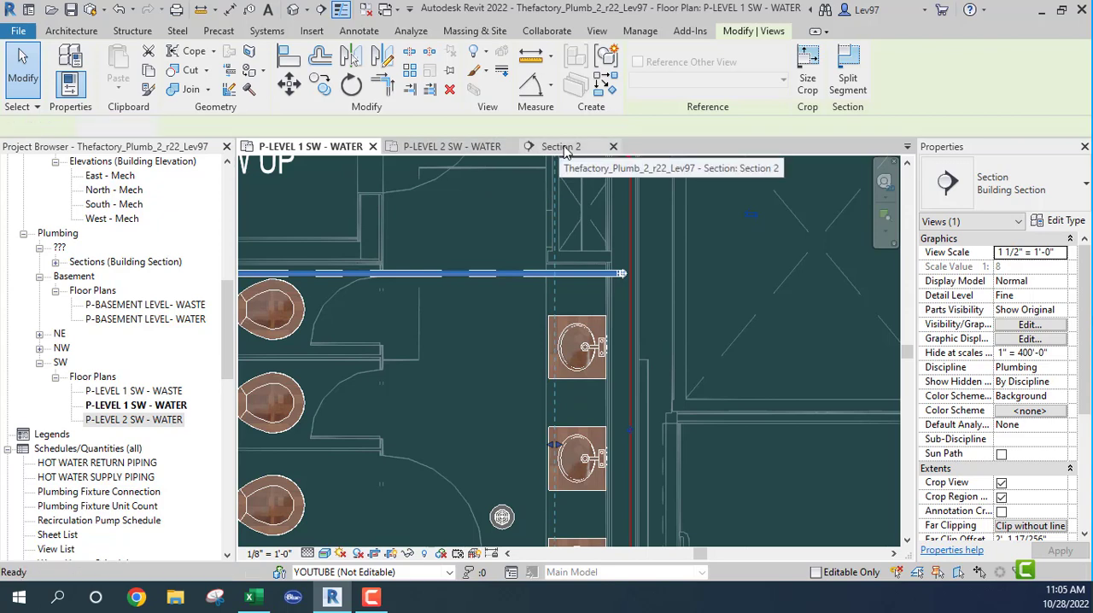
pyautogui.scroll(-2, 519, 363)
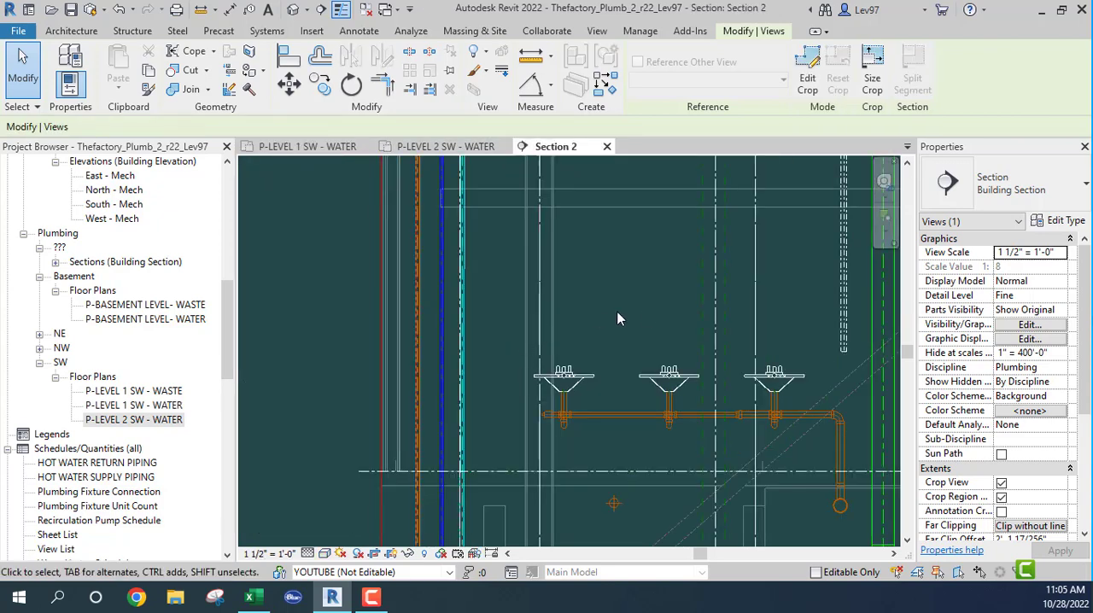
pyautogui.scroll(-2, 644, 319)
pyautogui.scroll(5, 694, 301)
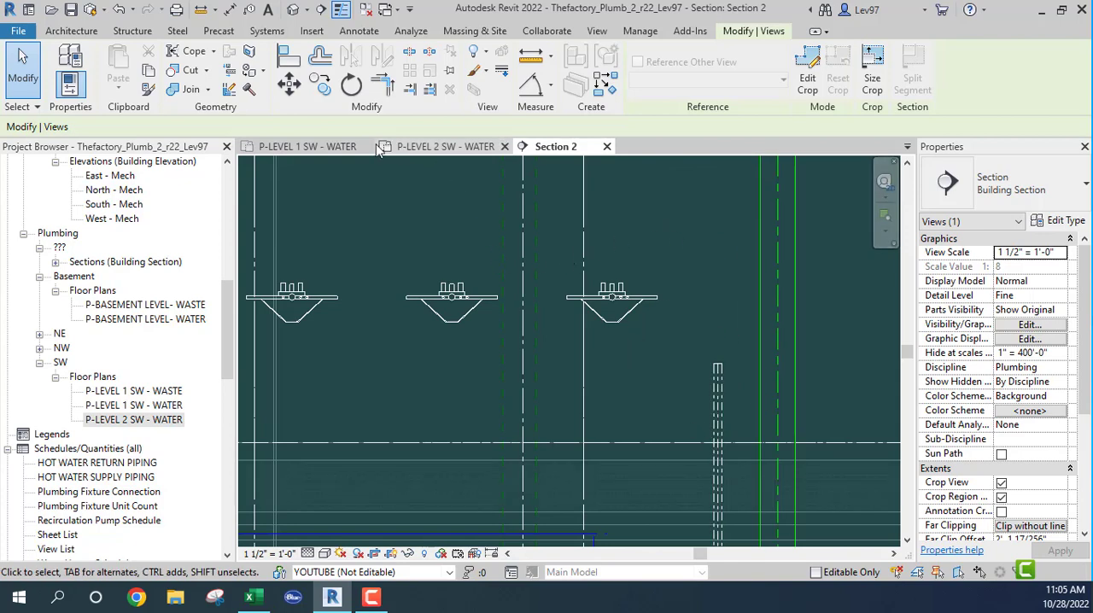
# - Reduce the section's far clip to about 6" in the Level 1 SW water plan, stopping it just behind the lavatories
pyautogui.click(335, 149)
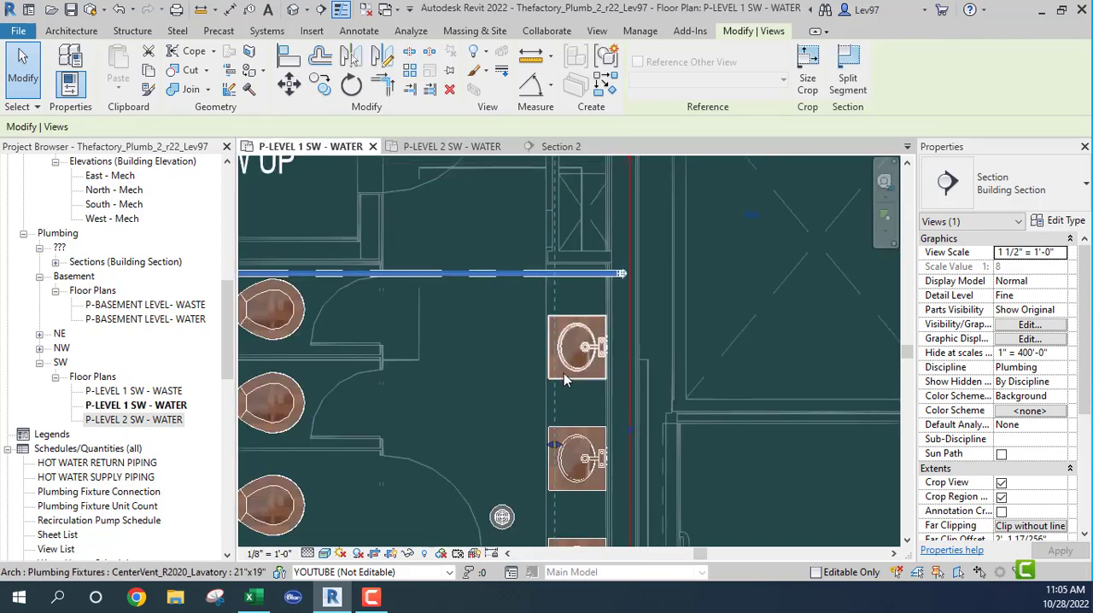
pyautogui.scroll(2, 626, 280)
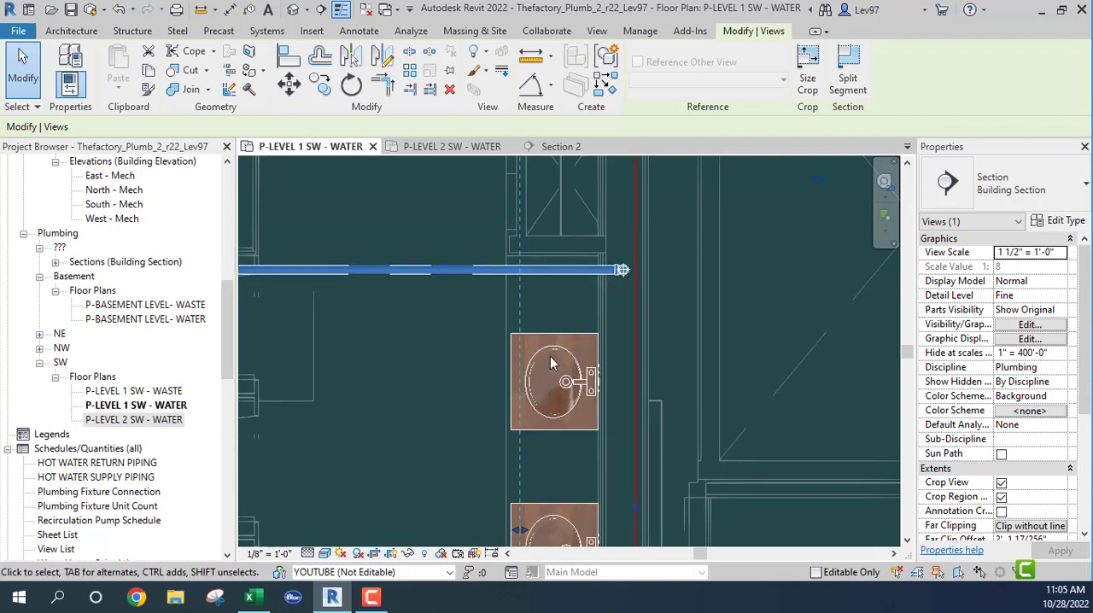
pyautogui.scroll(-1, 551, 387)
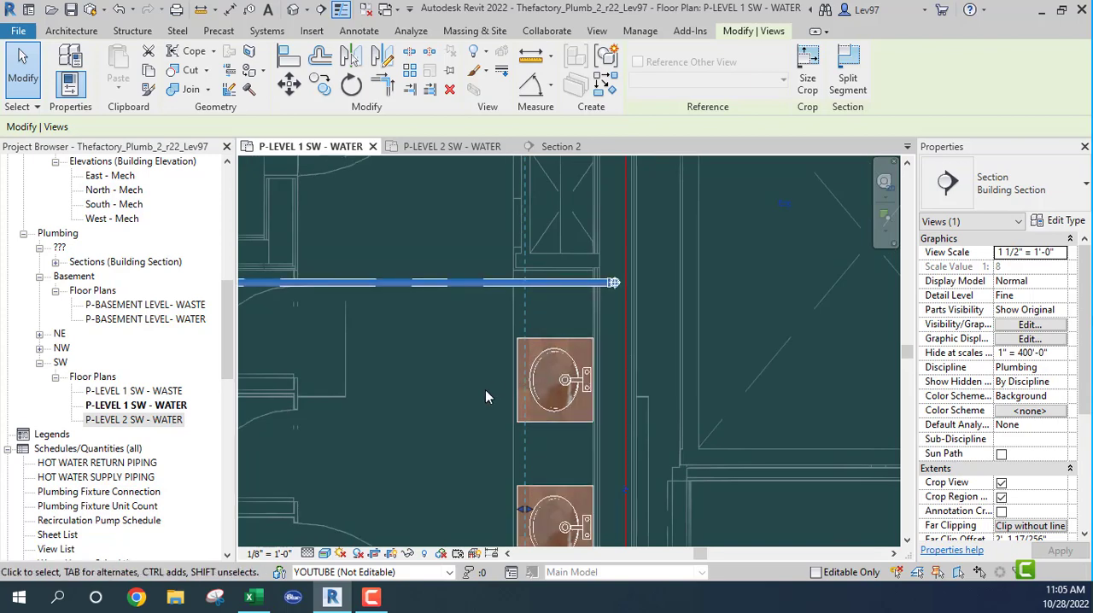
pyautogui.scroll(-1, 485, 391)
pyautogui.click(536, 279)
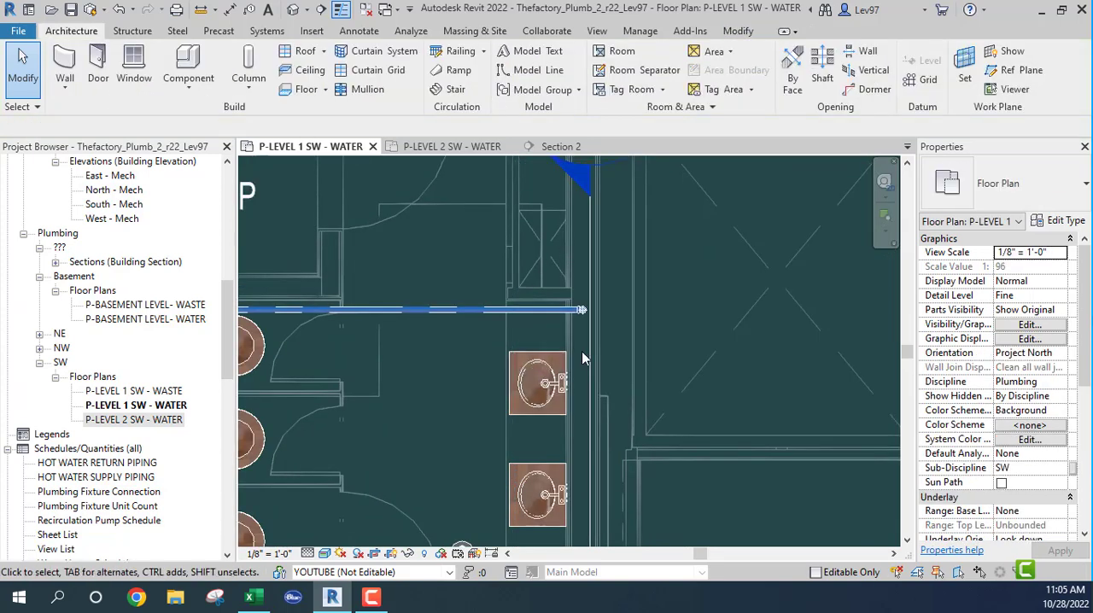
pyautogui.click(589, 355)
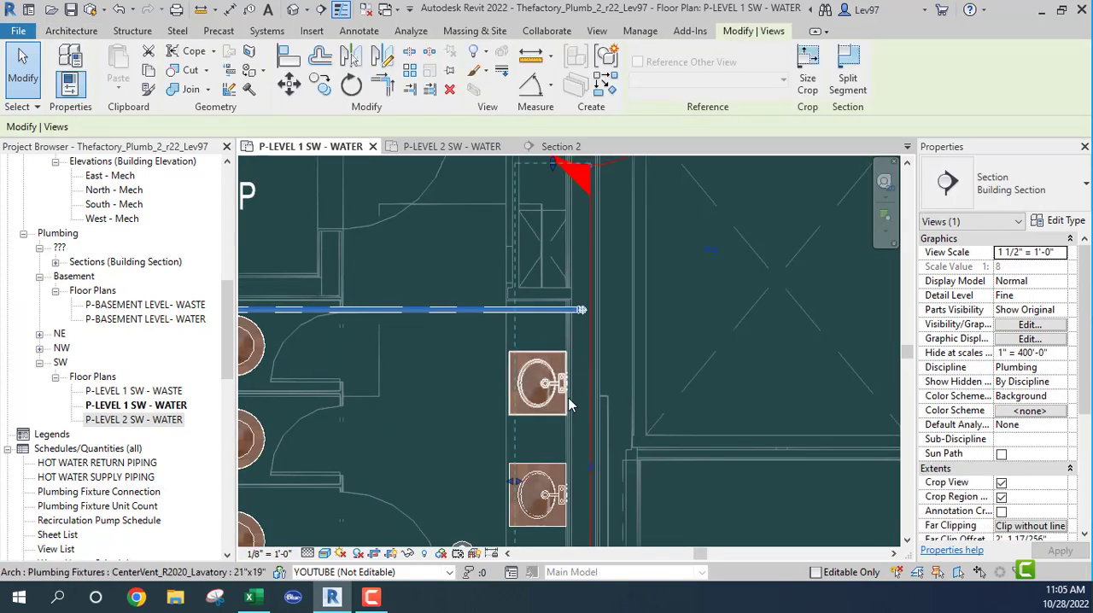
pyautogui.moveTo(590, 395); pyautogui.dragTo(600, 323, button='middle')
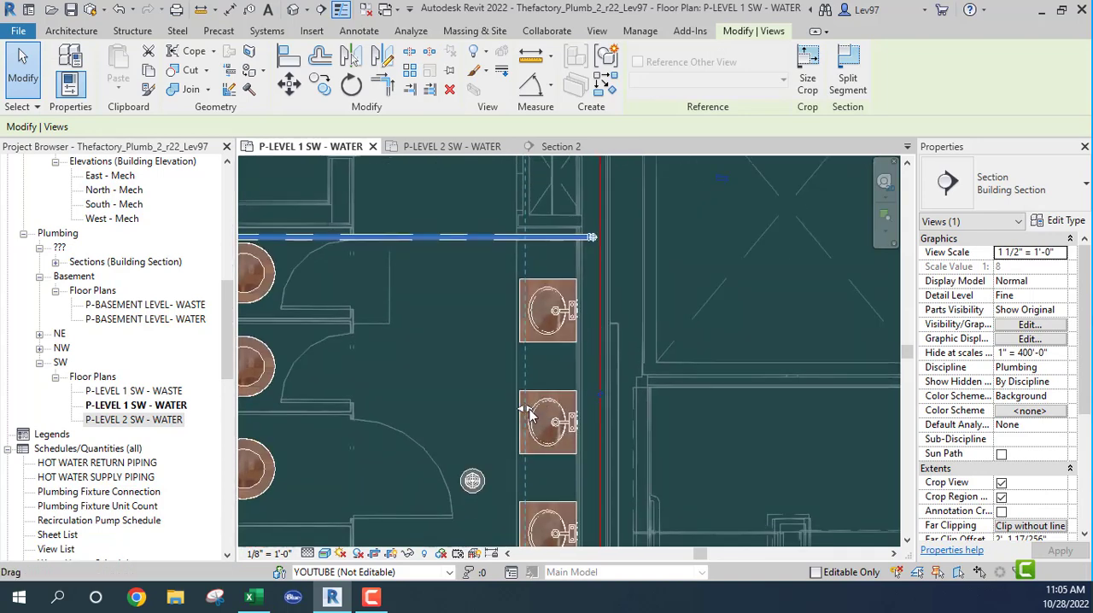
pyautogui.moveTo(530, 413); pyautogui.dragTo(587, 410)
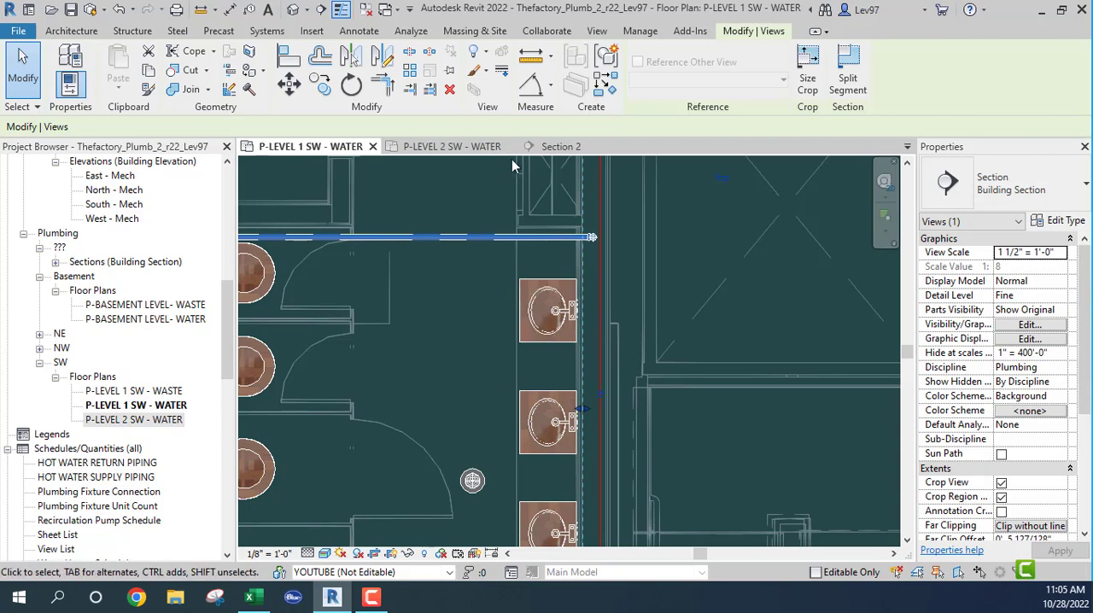
# - In Section 2, draw a horizontal 1 1/2" cold water pipe from the Level 2 riser's upper end across behind the lavatories
pyautogui.click(560, 151)
pyautogui.scroll(-5, 633, 383)
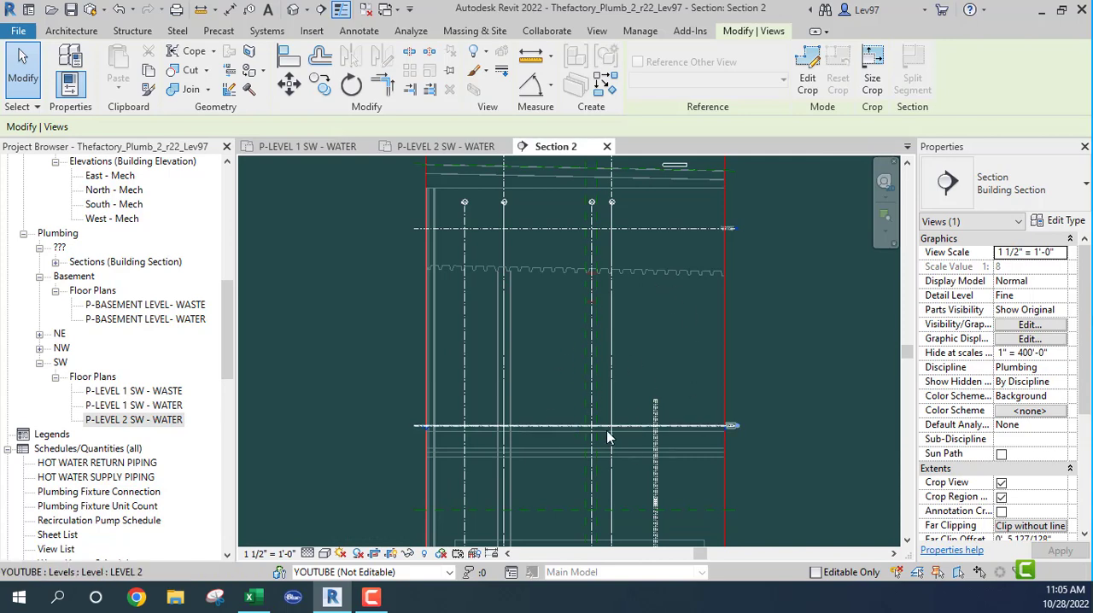
pyautogui.scroll(4, 608, 429)
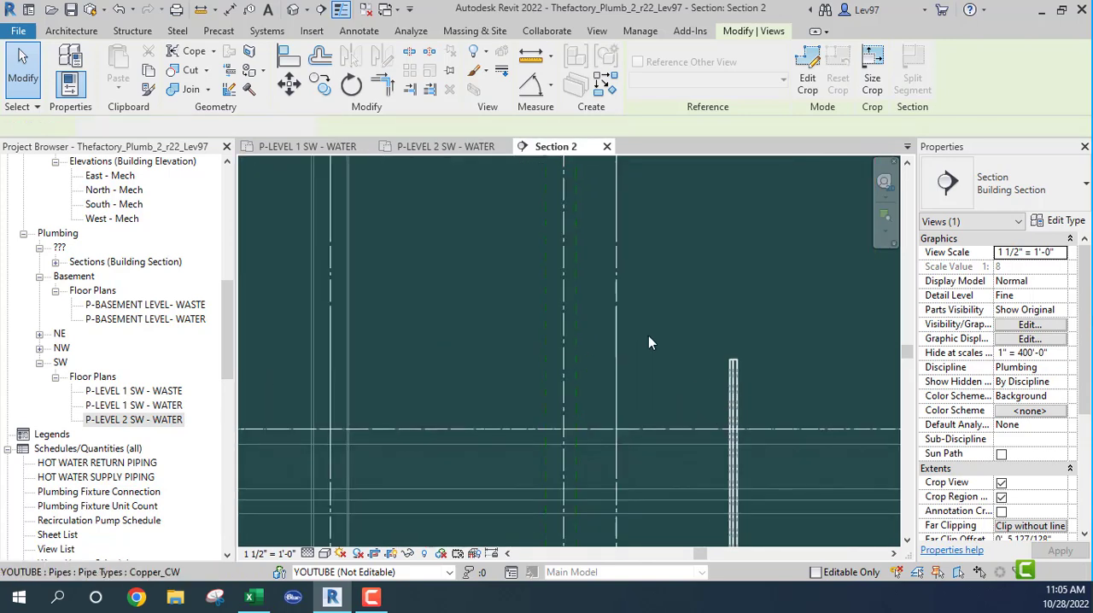
pyautogui.click(732, 376)
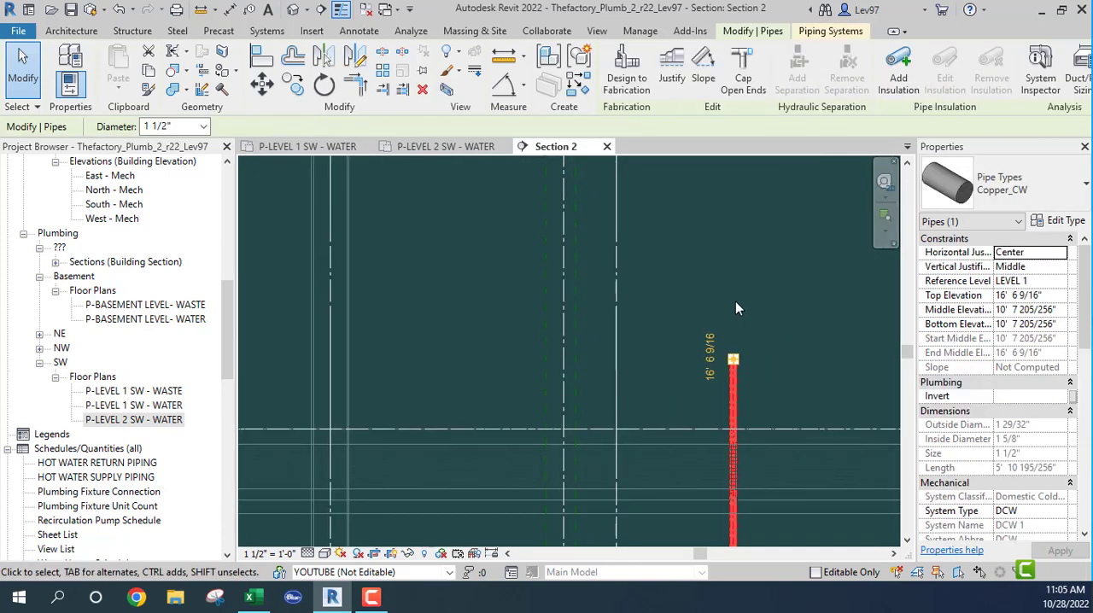
pyautogui.rightClick(733, 359)
pyautogui.click(792, 186)
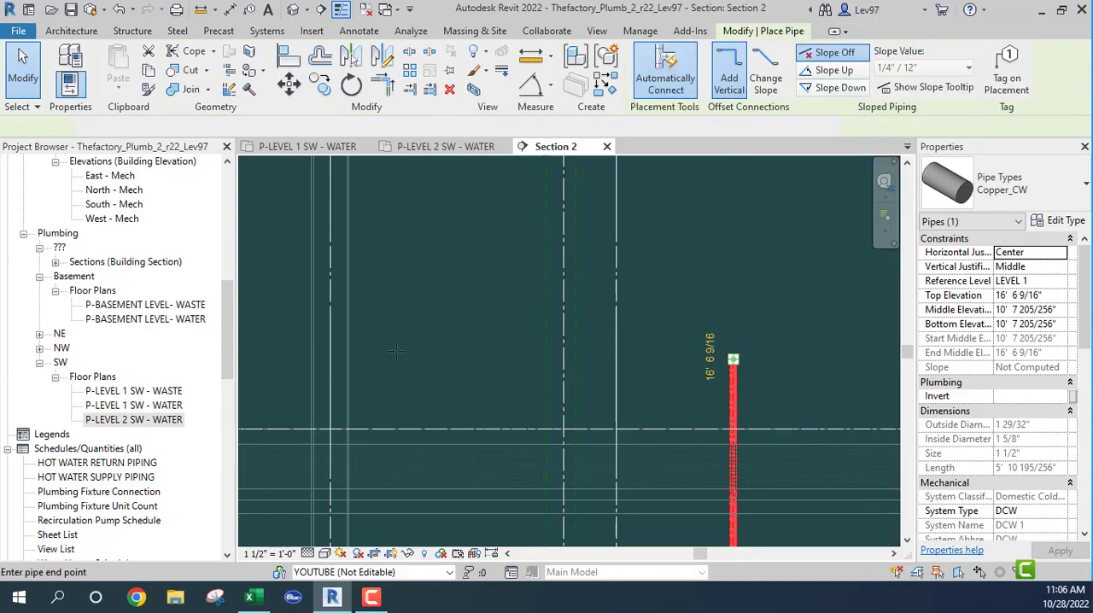
pyautogui.click(373, 366)
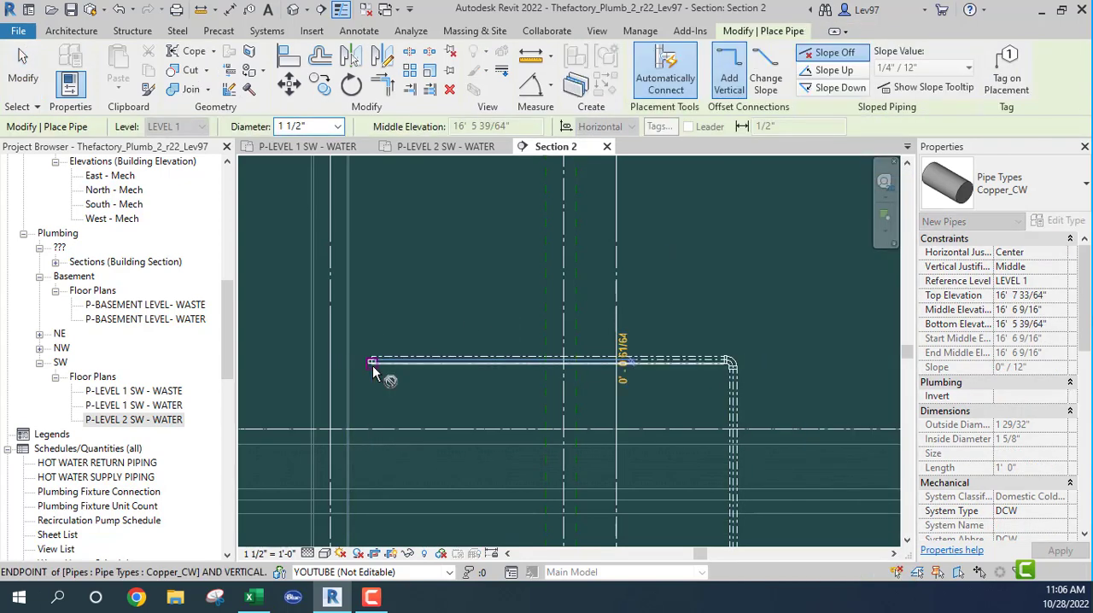
pyautogui.press('Escape')
pyautogui.press('Escape')
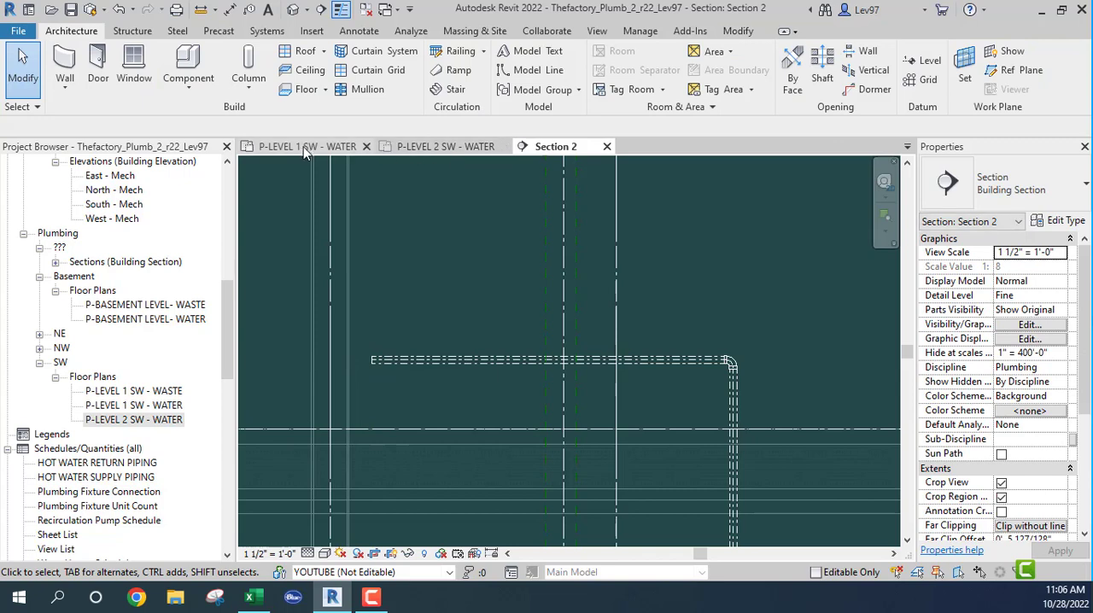
# - Extend Section 2's far clip to about 1'-2" in the Level 2 SW water plan so it reaches into the lavatories
pyautogui.click(305, 149)
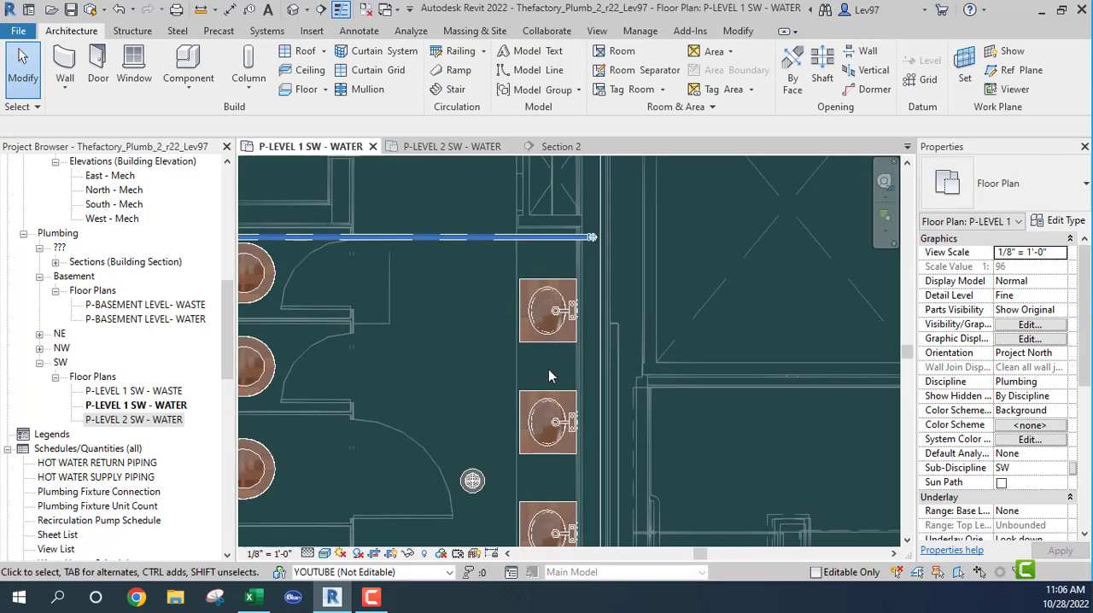
pyautogui.click(476, 149)
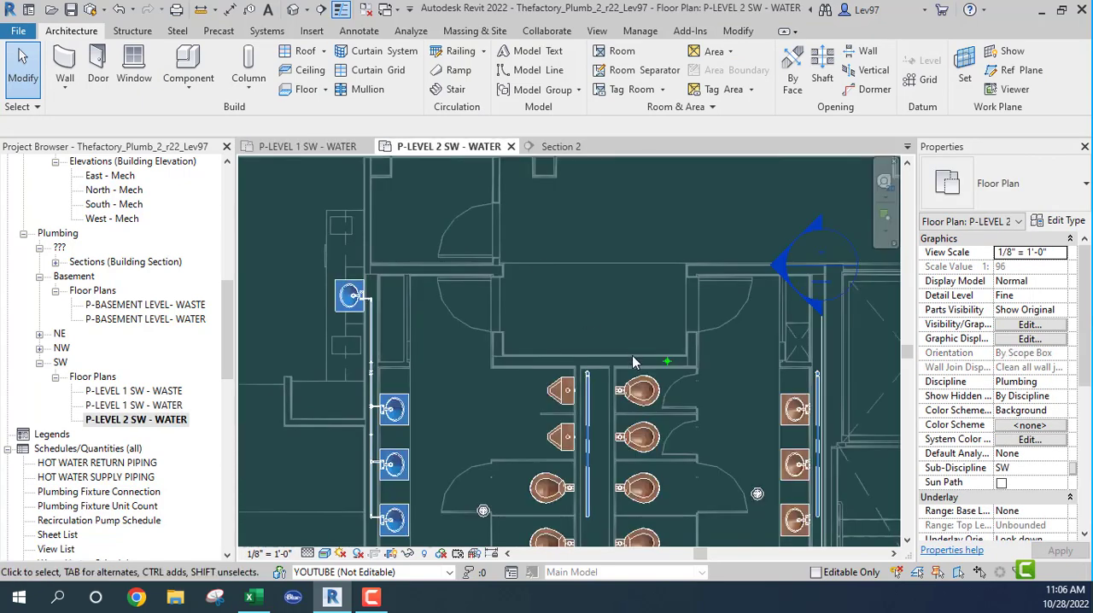
pyautogui.moveTo(714, 408); pyautogui.dragTo(565, 500, button='middle')
pyautogui.scroll(3, 627, 444)
pyautogui.scroll(-1, 579, 369)
pyautogui.scroll(2, 609, 325)
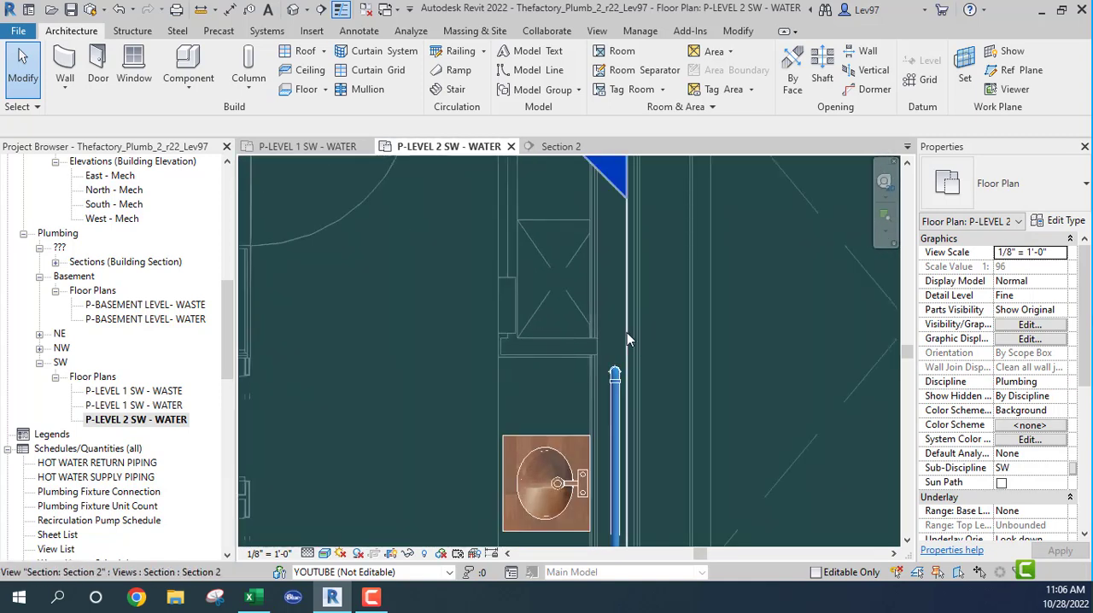
pyautogui.click(627, 332)
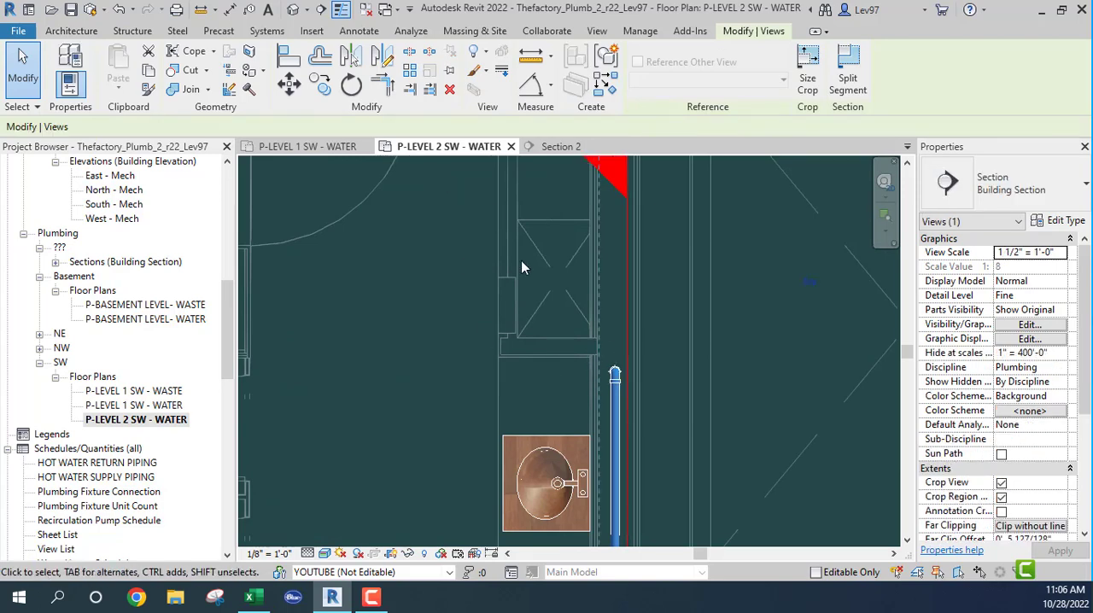
pyautogui.moveTo(548, 408); pyautogui.dragTo(589, 214, button='middle')
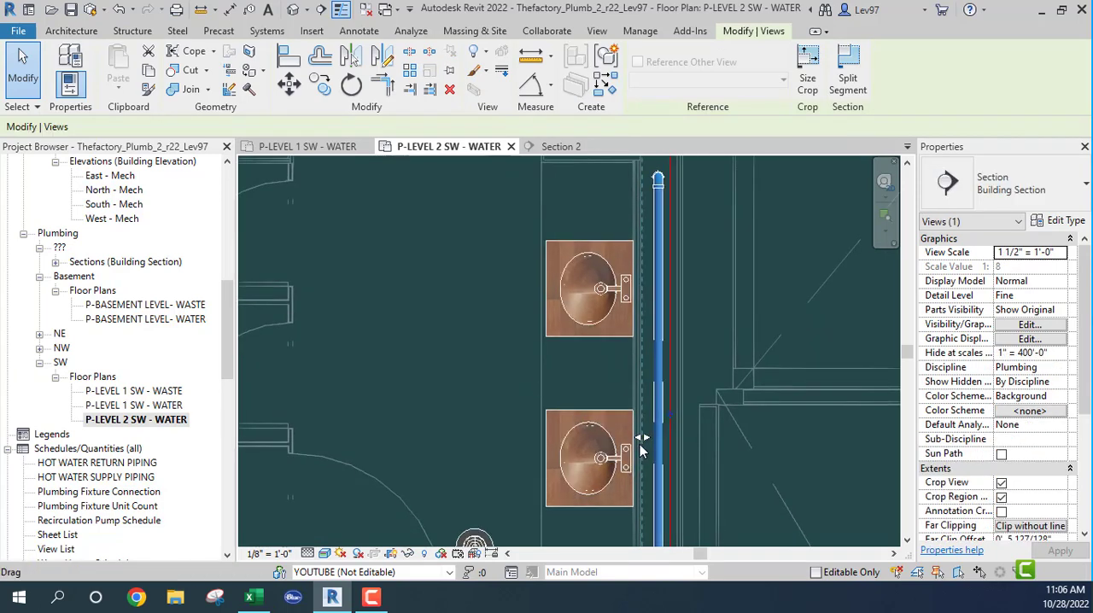
pyautogui.moveTo(637, 438); pyautogui.dragTo(601, 441)
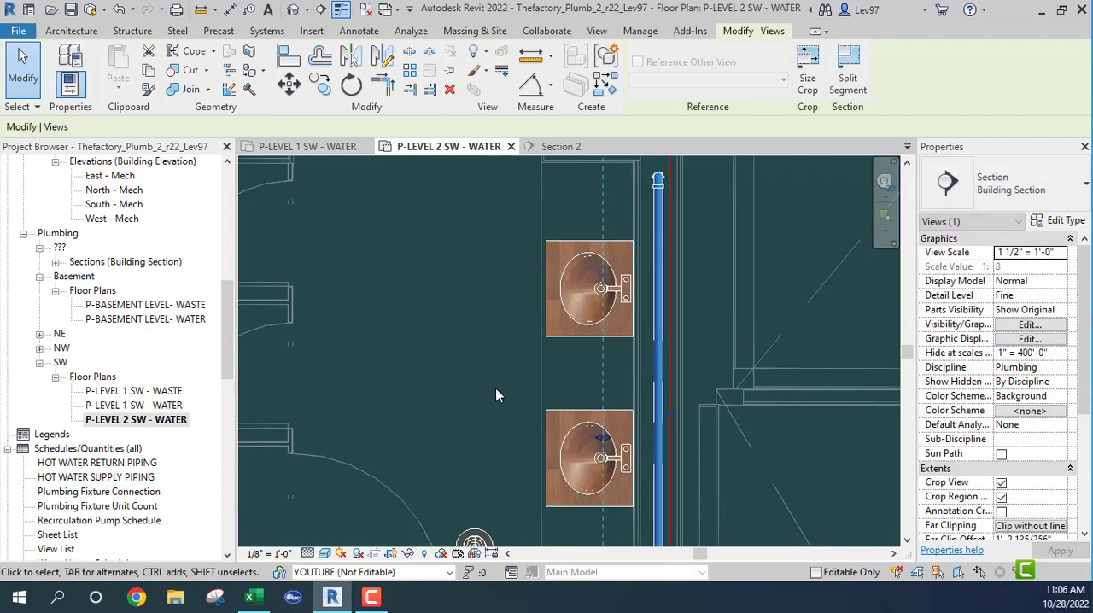
pyautogui.moveTo(543, 329); pyautogui.dragTo(555, 392, button='middle')
pyautogui.click(532, 368)
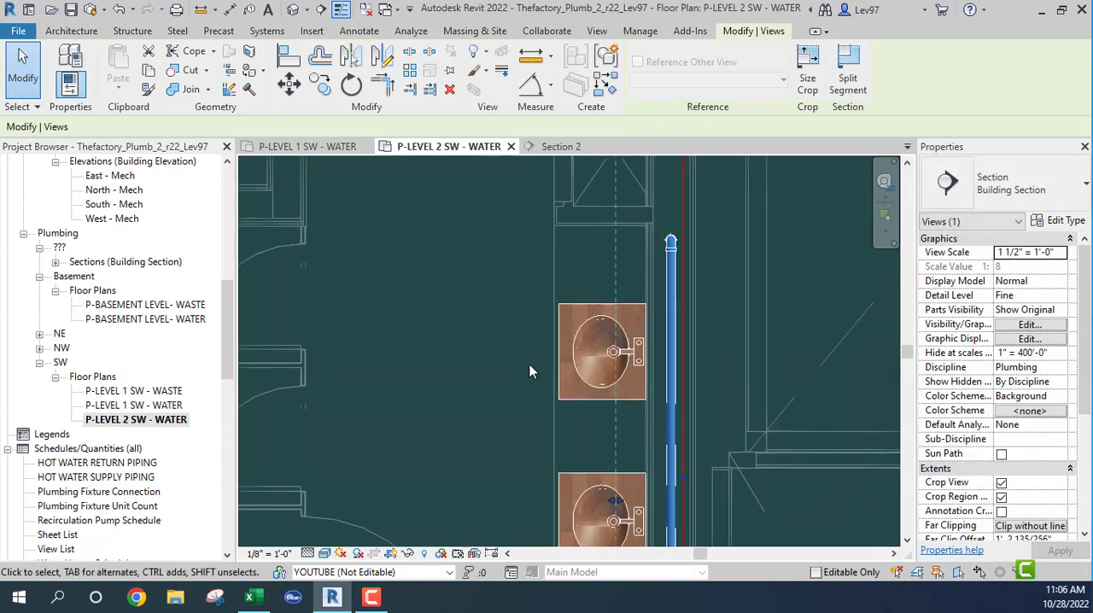
# - In Section 2, run a horizontal 1 1/2" pipe about 6'-11" long from the Level 1 drop's lower end above the lavatories
pyautogui.click(553, 147)
pyautogui.scroll(-1, 568, 289)
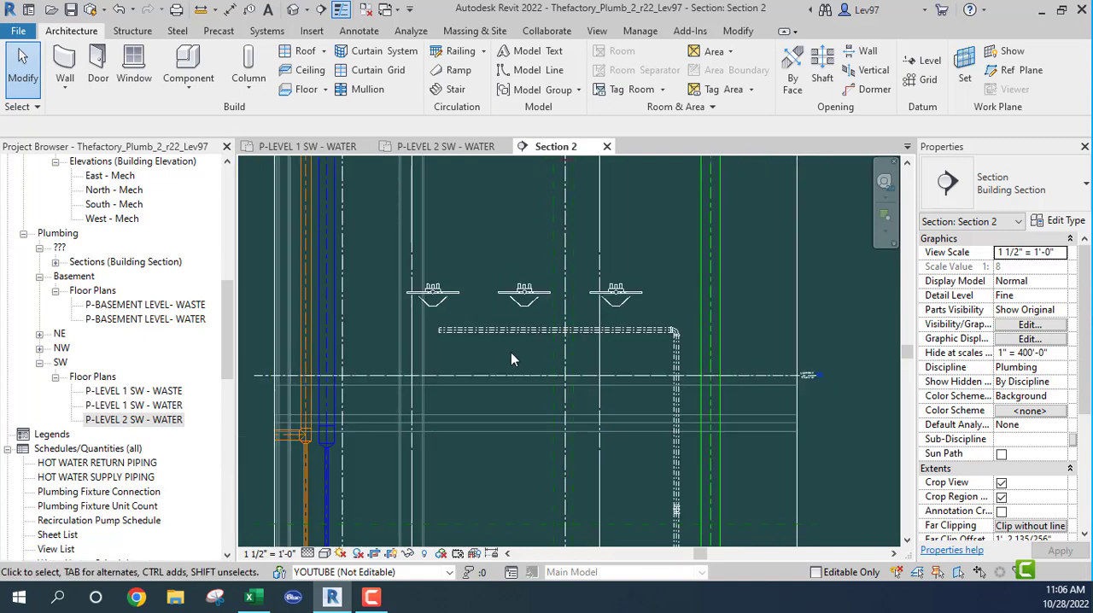
pyautogui.scroll(-2, 532, 460)
pyautogui.moveTo(548, 461); pyautogui.dragTo(573, 152, button='middle')
pyautogui.scroll(2, 595, 282)
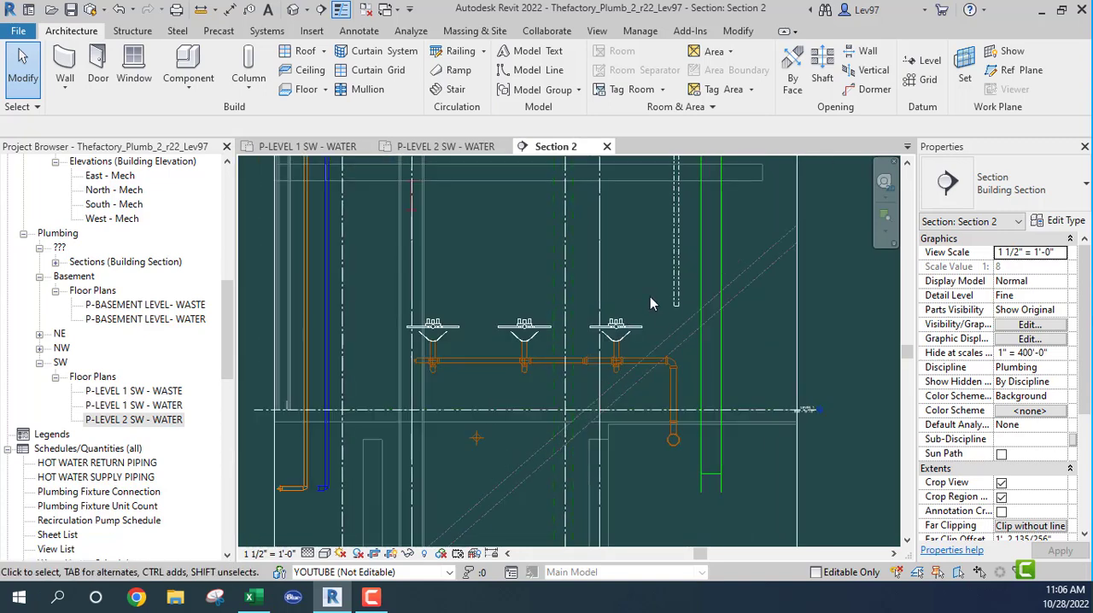
pyautogui.click(676, 291)
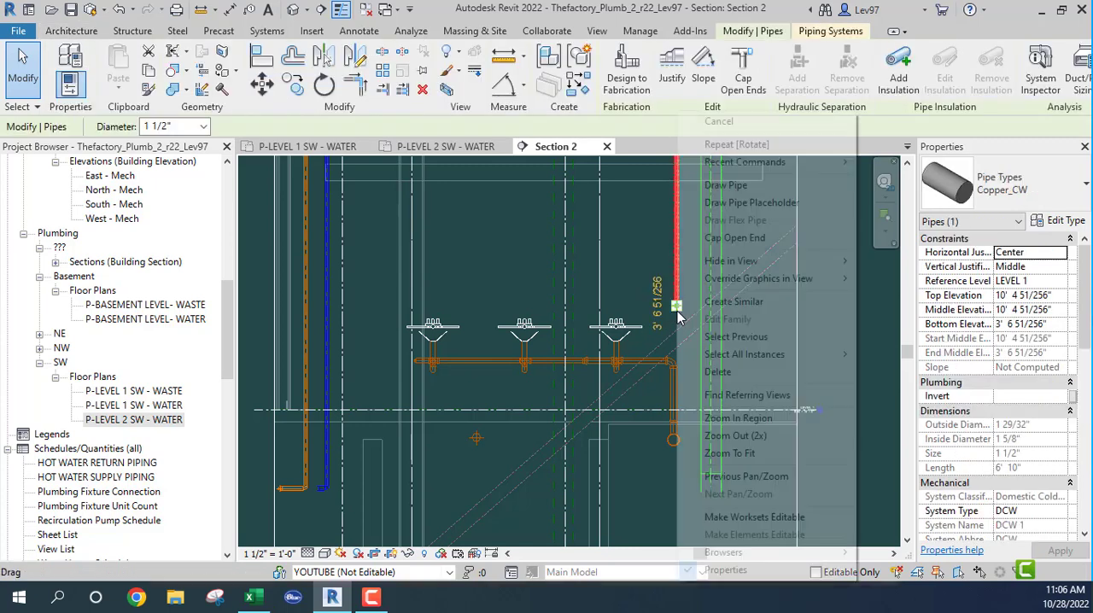
pyautogui.rightClick(677, 301)
pyautogui.click(726, 185)
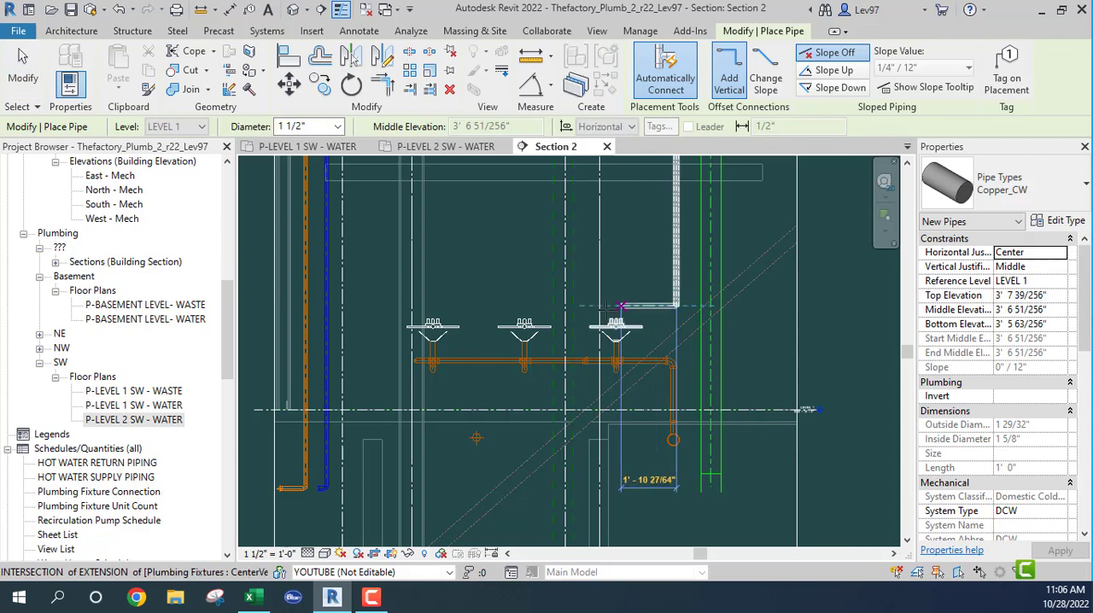
pyautogui.click(471, 305)
pyautogui.press('Escape')
pyautogui.press('Escape')
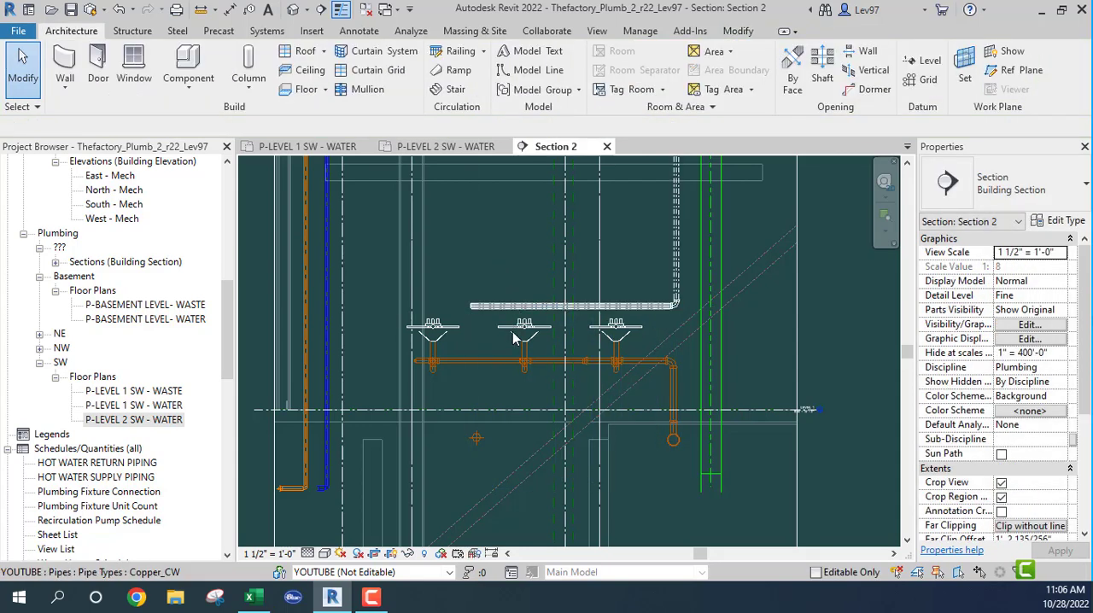
# - Examine the new lavatory header and the connected cold water piping across both restrooms in the Level 1 SW water plan
pyautogui.scroll(-2, 517, 330)
pyautogui.scroll(2, 570, 334)
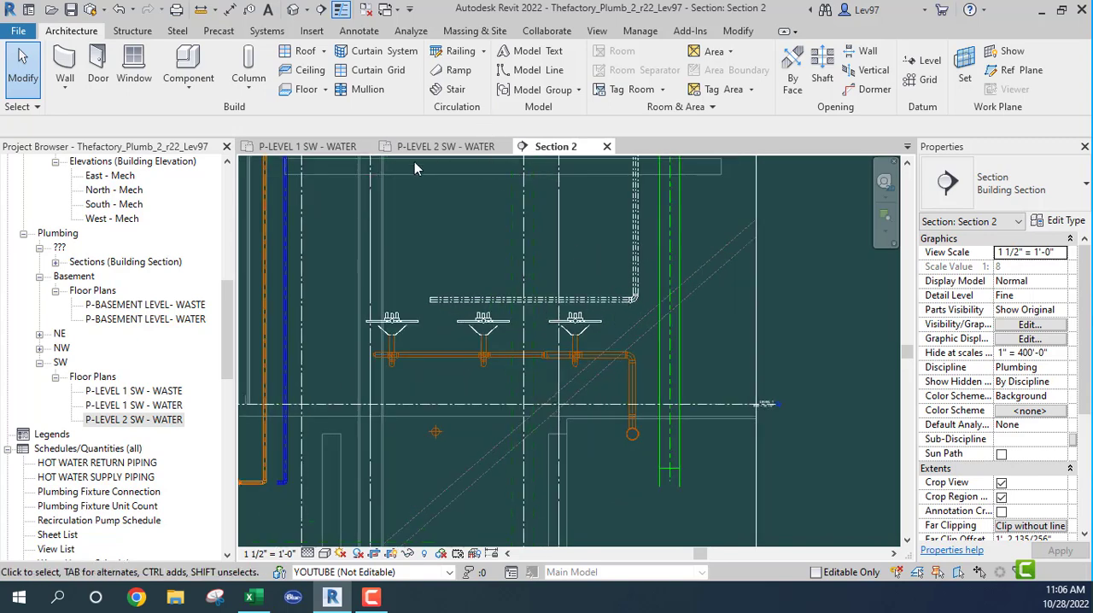
pyautogui.click(308, 146)
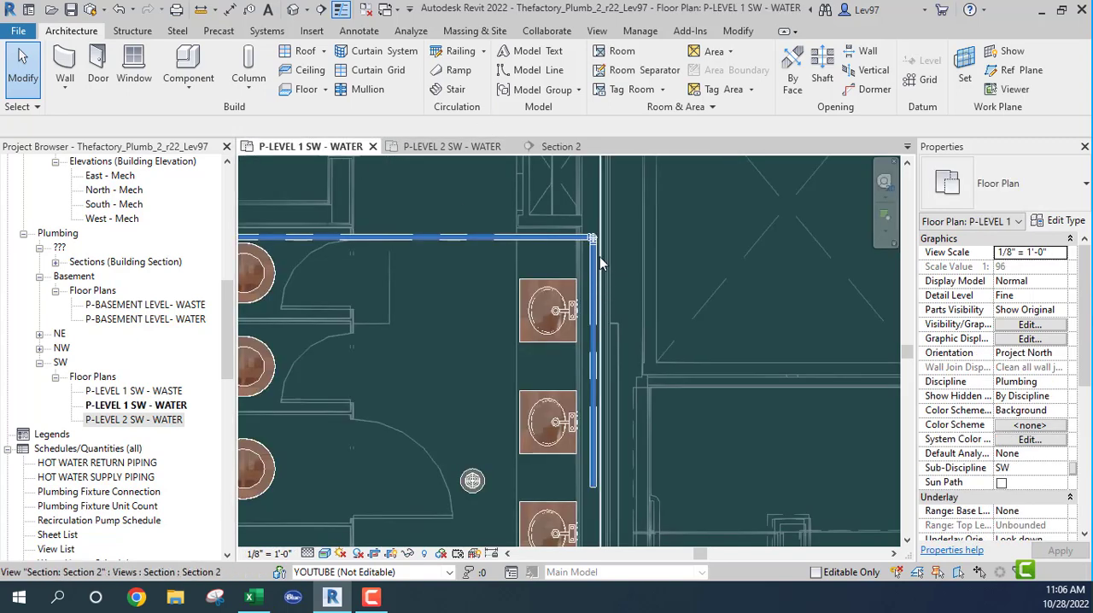
pyautogui.moveTo(560, 404); pyautogui.dragTo(611, 321, button='middle')
pyautogui.moveTo(525, 257); pyautogui.dragTo(559, 418, button='middle')
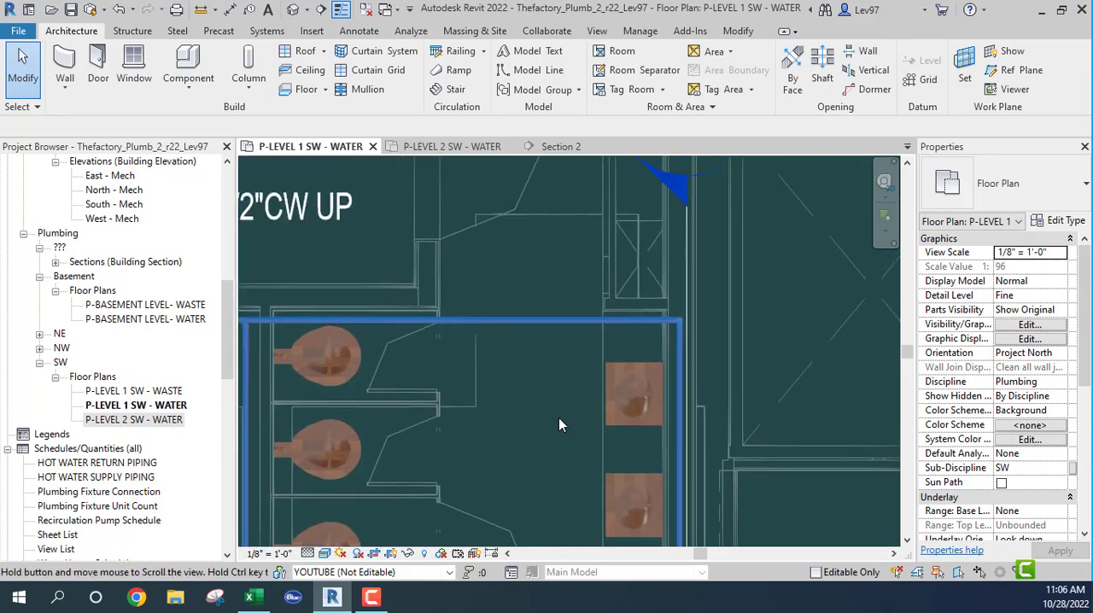
pyautogui.moveTo(545, 366); pyautogui.dragTo(1078, 373, button='middle')
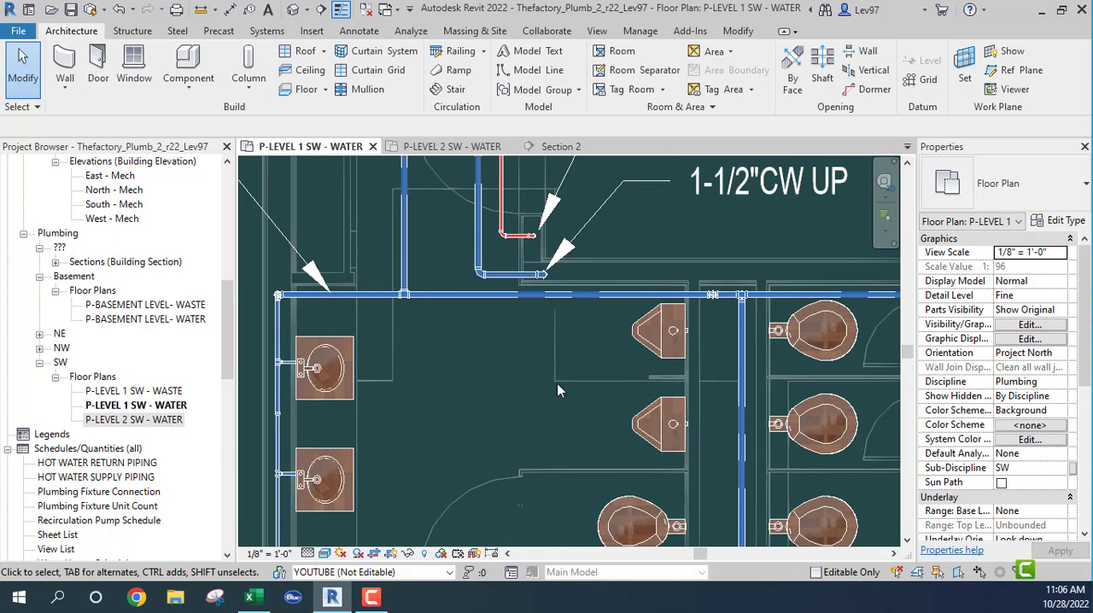
pyautogui.scroll(-2, 460, 428)
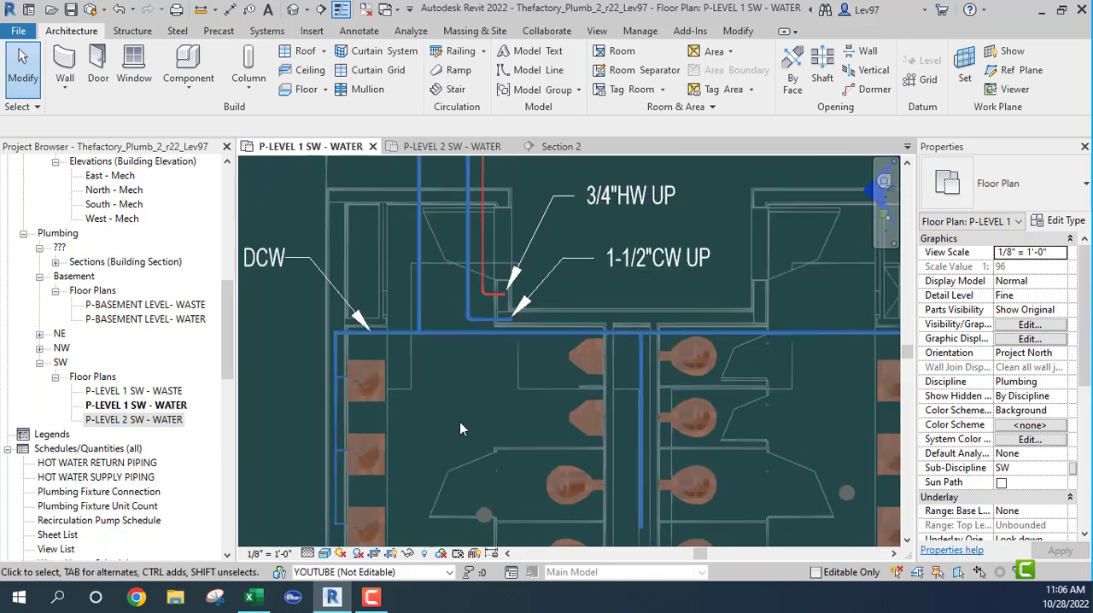
pyautogui.scroll(-2, 460, 424)
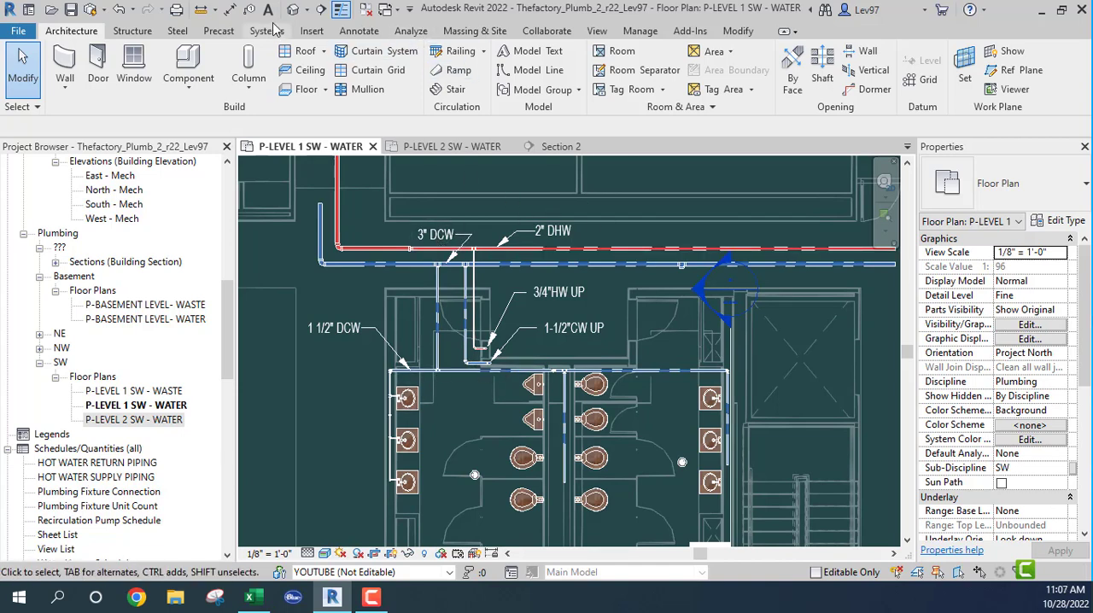
pyautogui.click(359, 31)
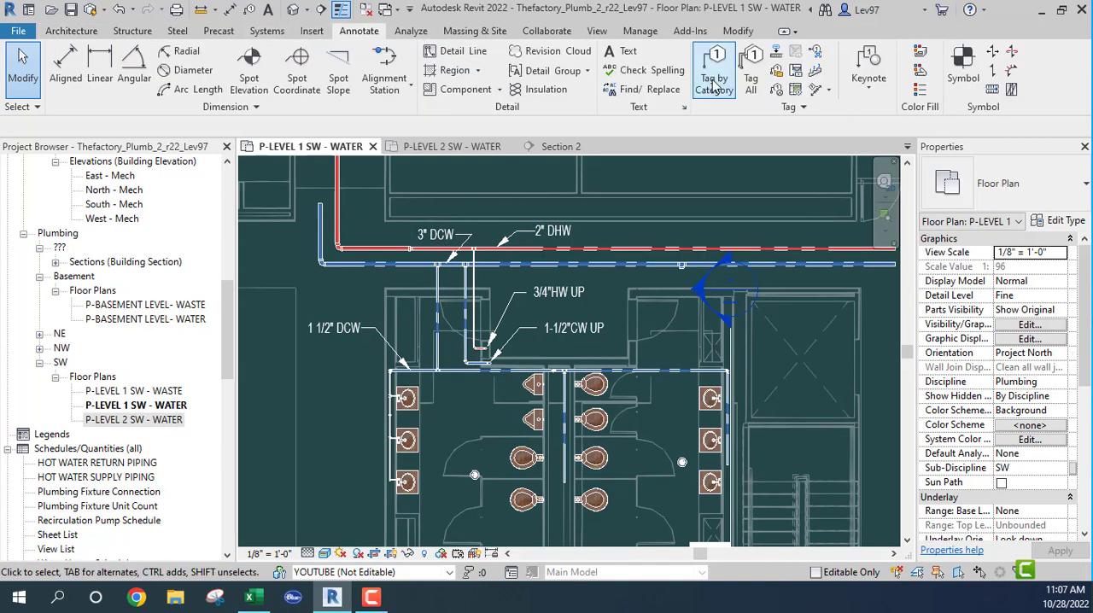
pyautogui.click(787, 79)
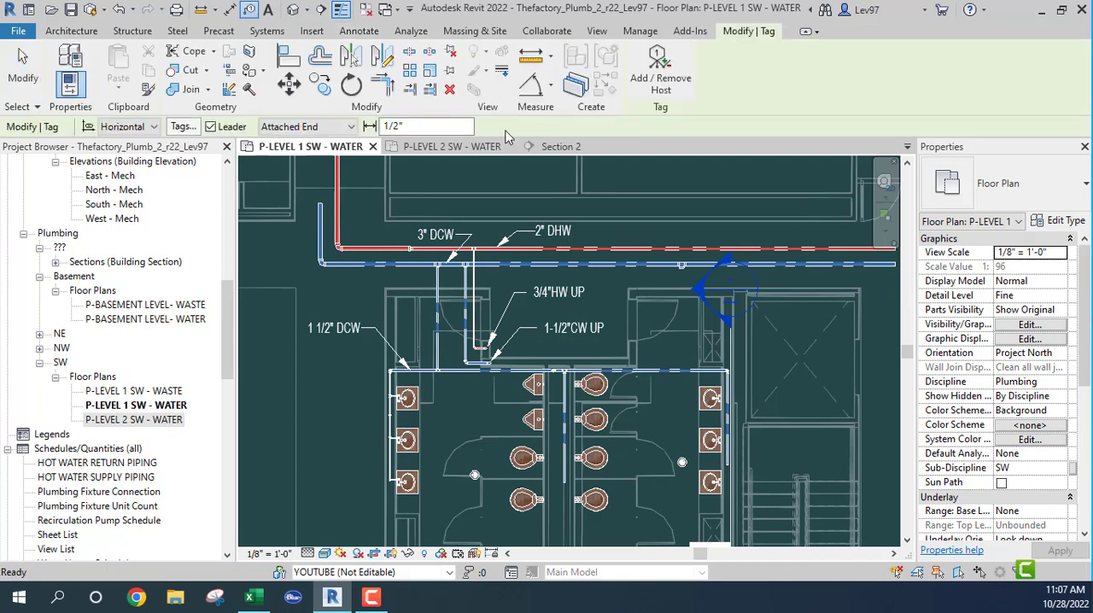
pyautogui.click(211, 126)
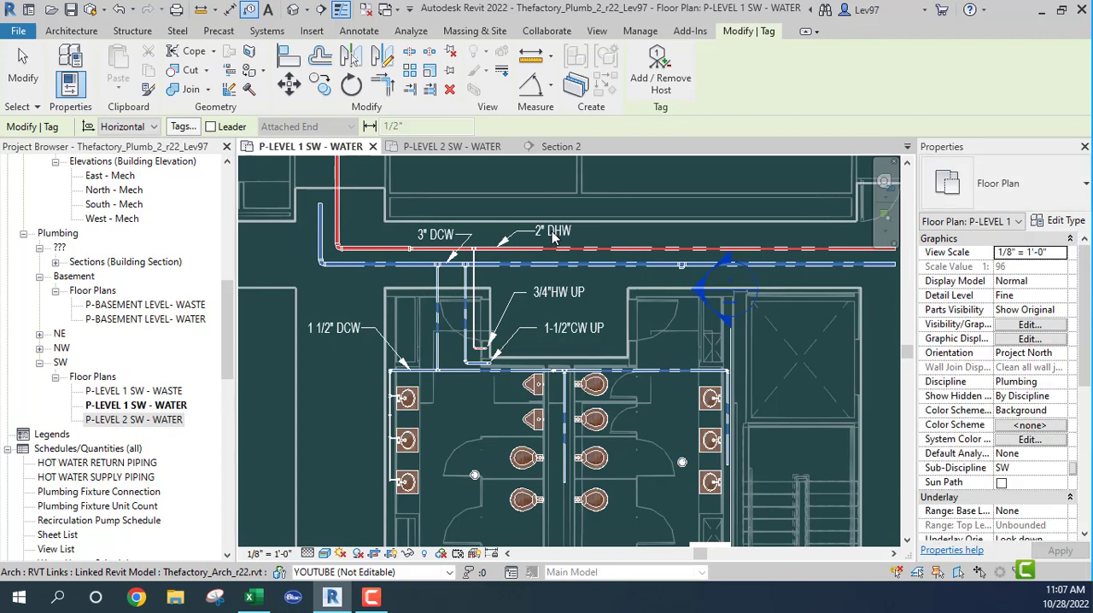
pyautogui.scroll(5, 580, 246)
pyautogui.press('Escape')
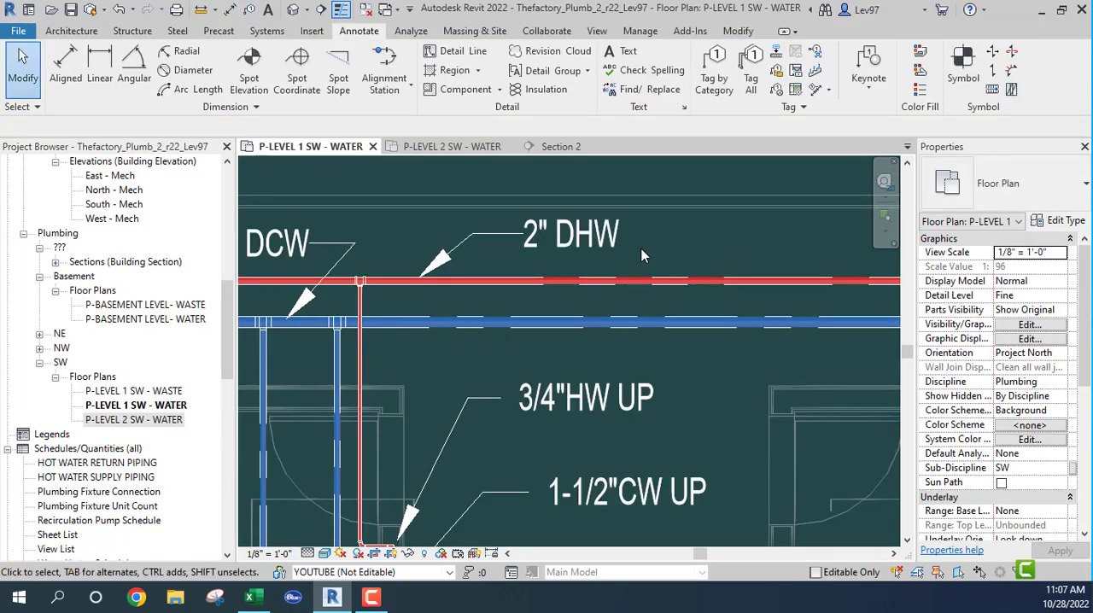
# - Review the cold water main, chase header, lavatory headers and existing pipe labels in the Level 1 SW water plan
pyautogui.scroll(-5, 673, 277)
pyautogui.moveTo(792, 288); pyautogui.dragTo(511, 306, button='middle')
pyautogui.scroll(6, 520, 343)
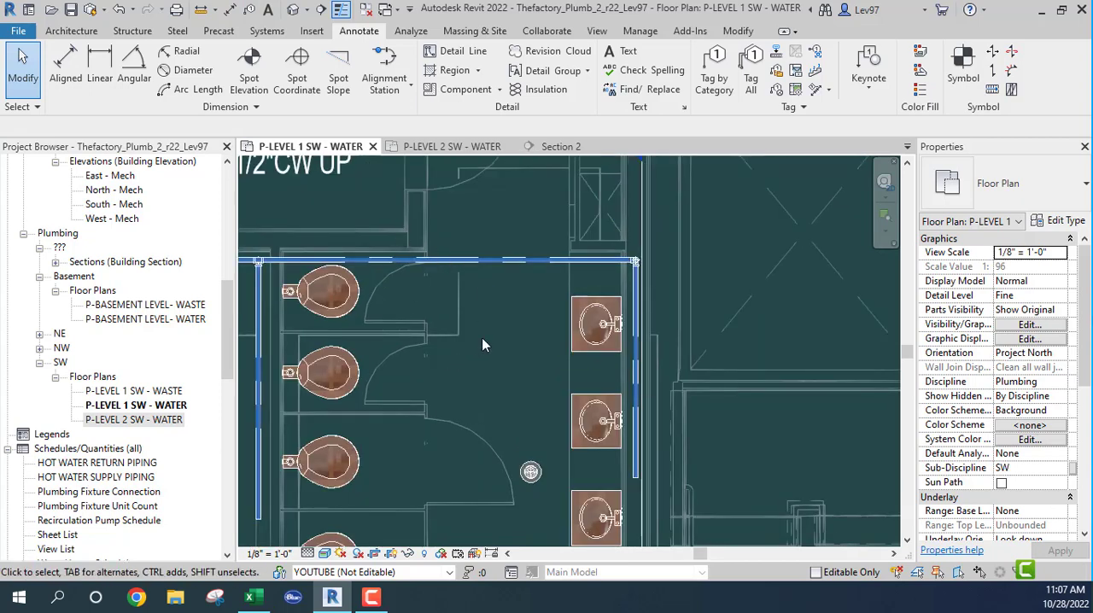
pyautogui.moveTo(482, 338); pyautogui.dragTo(655, 389, button='middle')
pyautogui.scroll(-2, 644, 379)
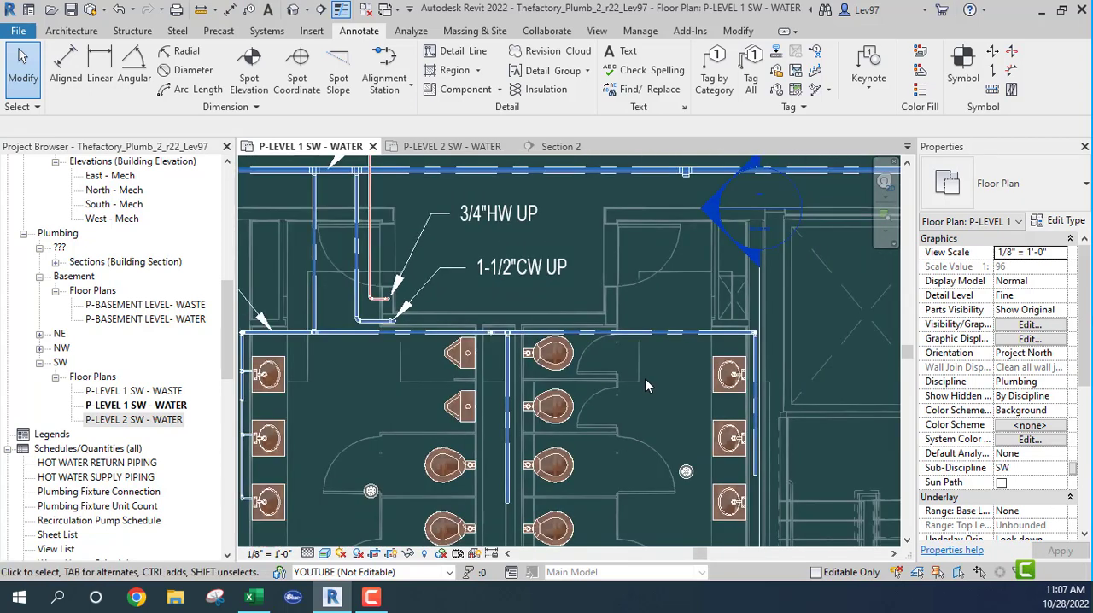
pyautogui.moveTo(378, 406); pyautogui.dragTo(574, 355, button='middle')
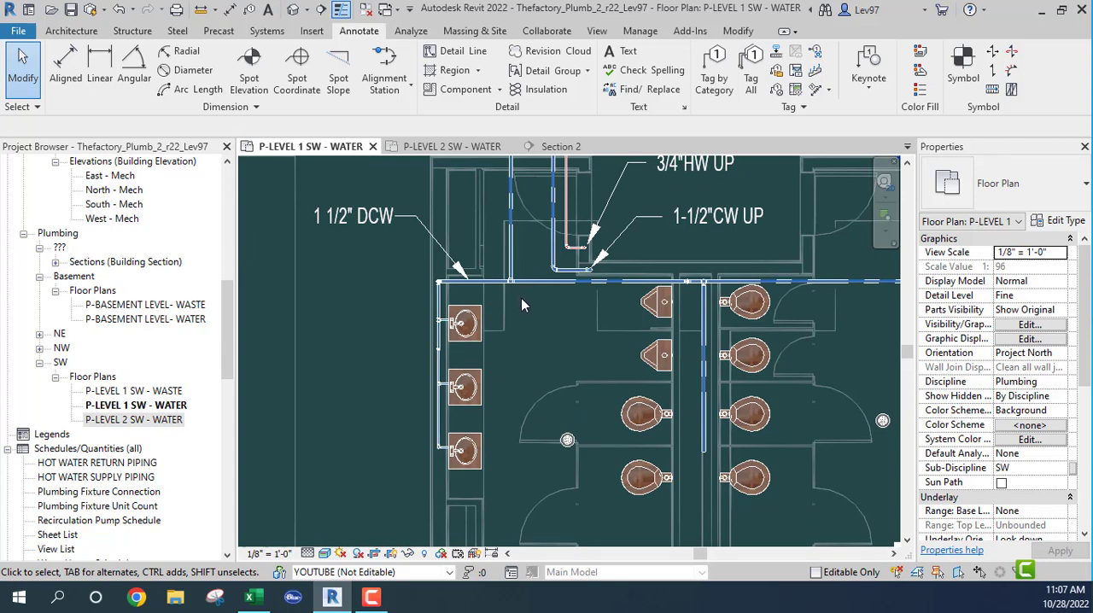
pyautogui.moveTo(585, 326); pyautogui.dragTo(453, 340, button='middle')
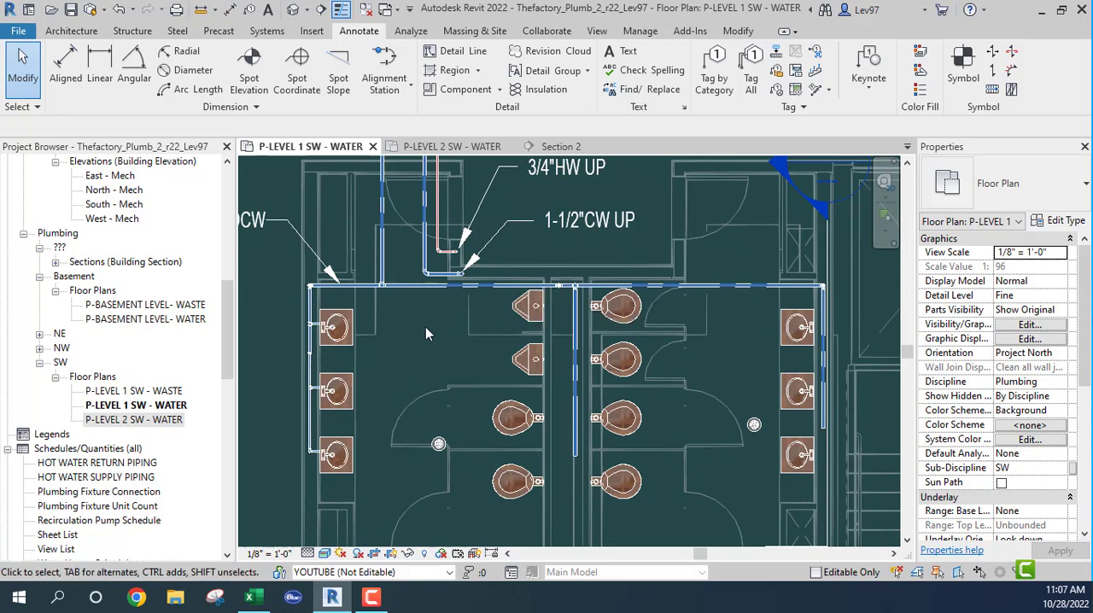
pyautogui.moveTo(425, 326); pyautogui.dragTo(425, 327, button='middle')
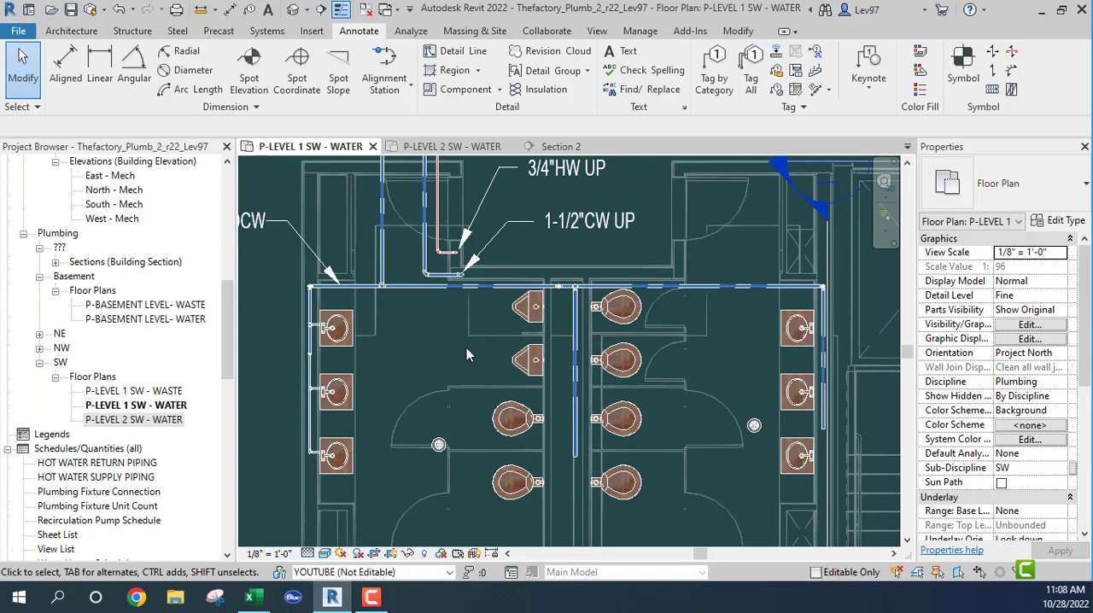
# - Inspect the restroom cold water header and its 1 1/2" branch from the main in the Level 1 SW water plan
pyautogui.click(460, 286)
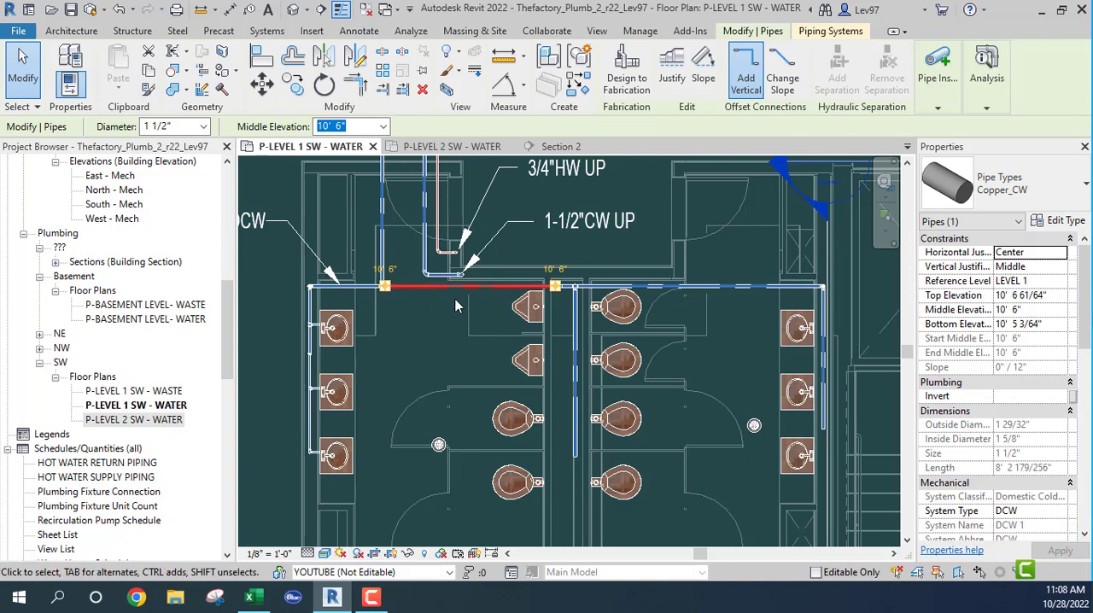
pyautogui.moveTo(418, 290); pyautogui.dragTo(521, 367, button='middle')
pyautogui.scroll(2, 520, 367)
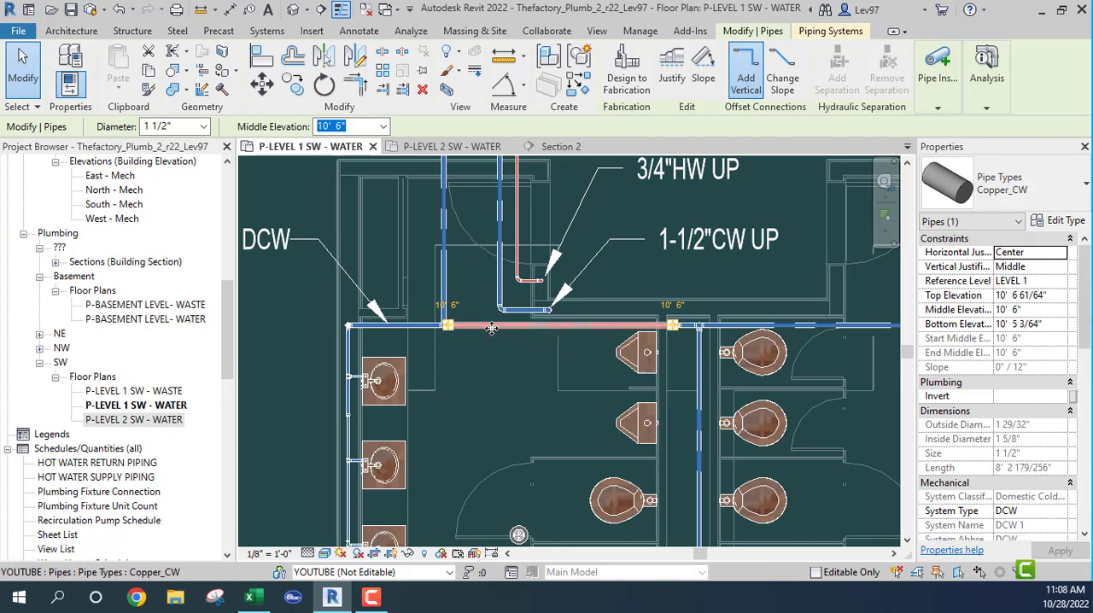
pyautogui.click(445, 229)
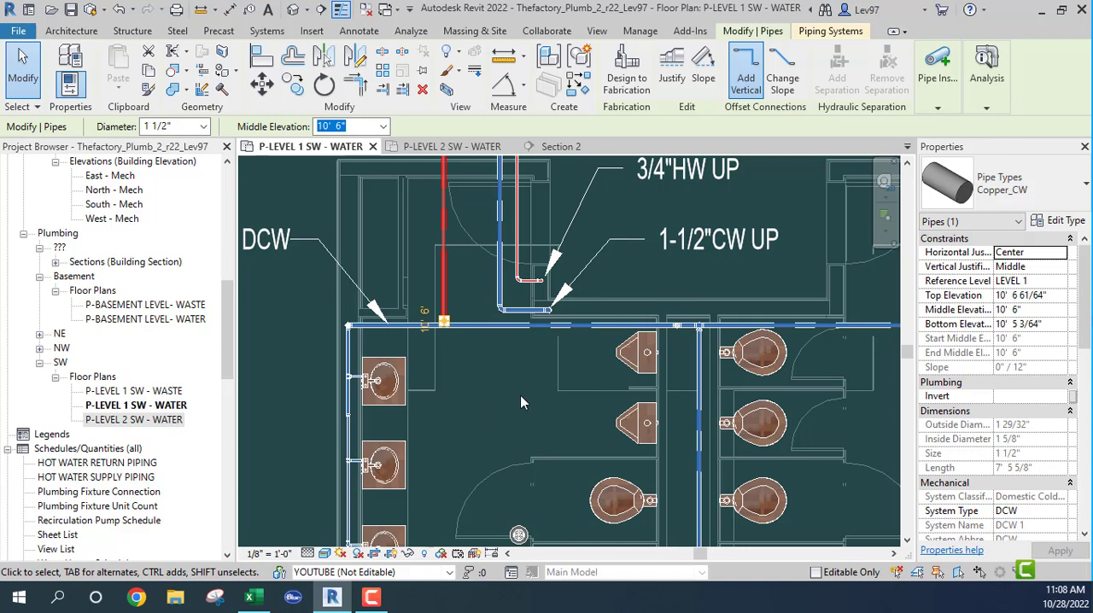
pyautogui.scroll(-3, 520, 395)
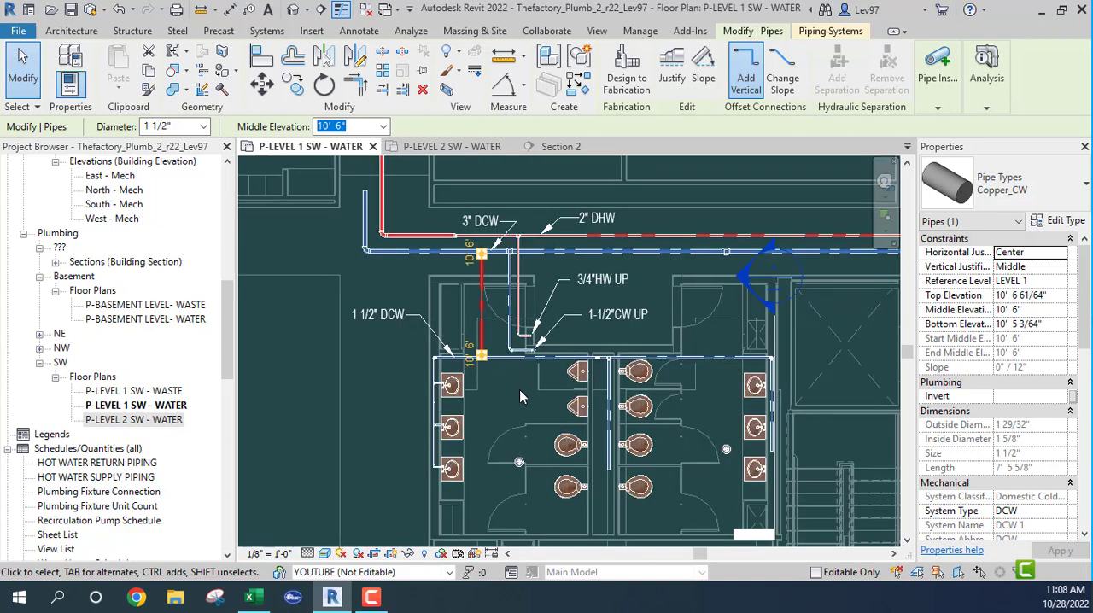
pyautogui.scroll(4, 519, 395)
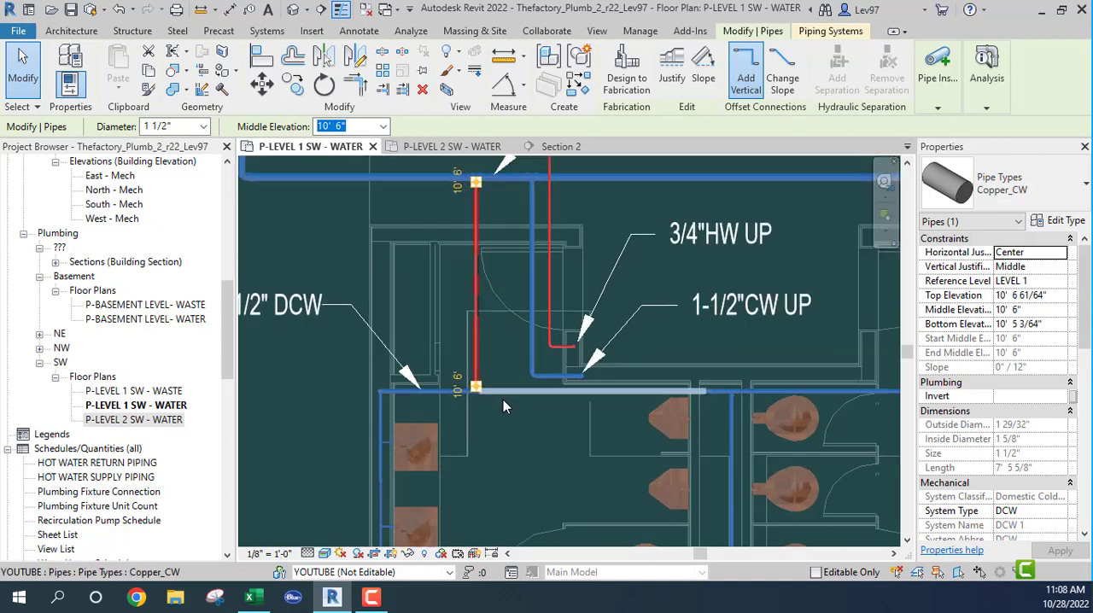
pyautogui.click(511, 393)
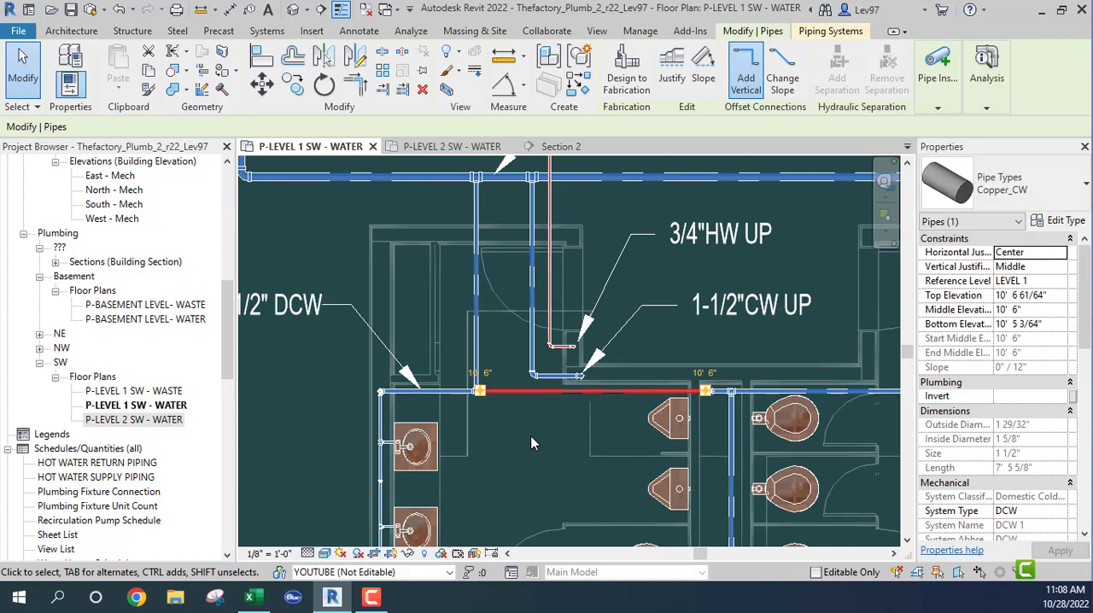
pyautogui.click(576, 444)
pyautogui.moveTo(550, 456)
pyautogui.mouseDown(button='middle')
pyautogui.moveTo(529, 459)
pyautogui.moveTo(412, 388)
pyautogui.mouseUp(button='middle')
pyautogui.moveTo(775, 394); pyautogui.dragTo(609, 347, button='middle')
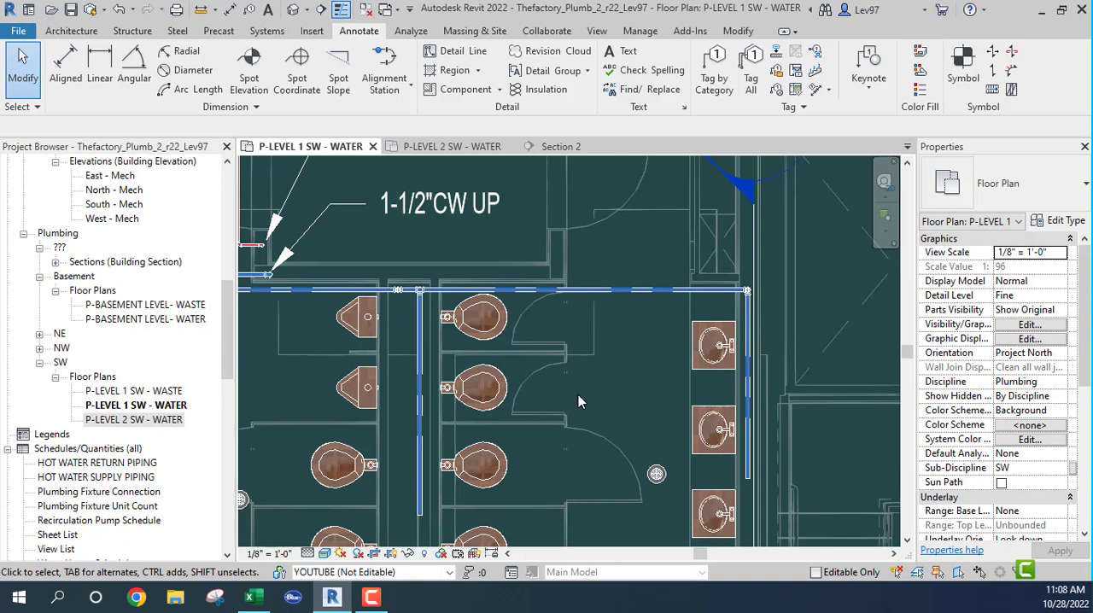
pyautogui.moveTo(610, 406); pyautogui.dragTo(867, 415, button='middle')
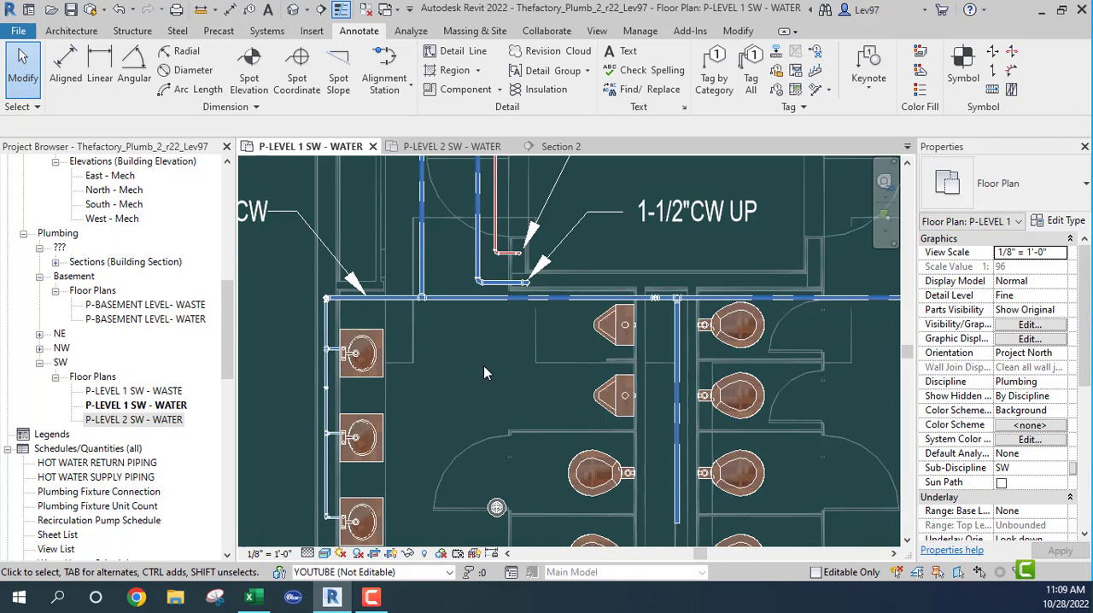
pyautogui.scroll(-3, 491, 370)
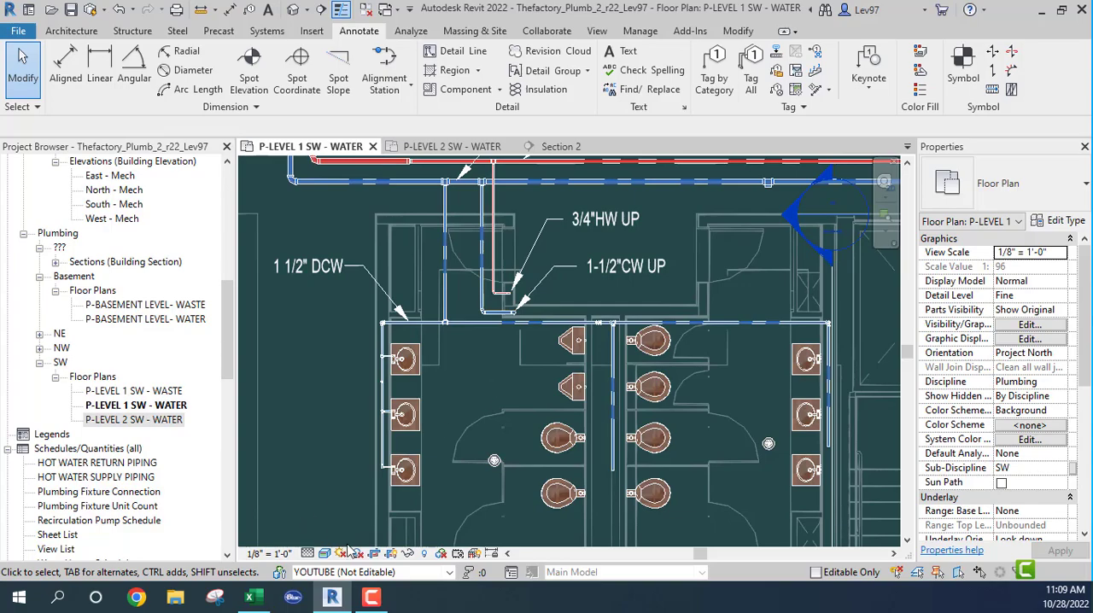
# - Switch to Excel to check the fixture quantities and cold water pipe sizing on the PUBFLVLS sheet, and return to Revit
pyautogui.click(249, 597)
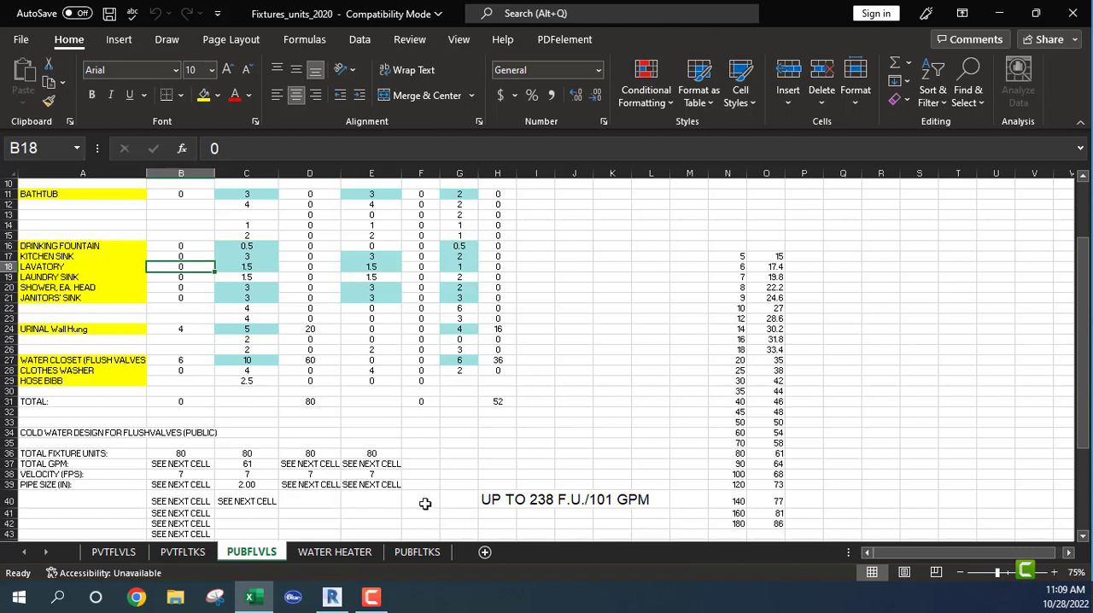
pyautogui.moveTo(333, 602)
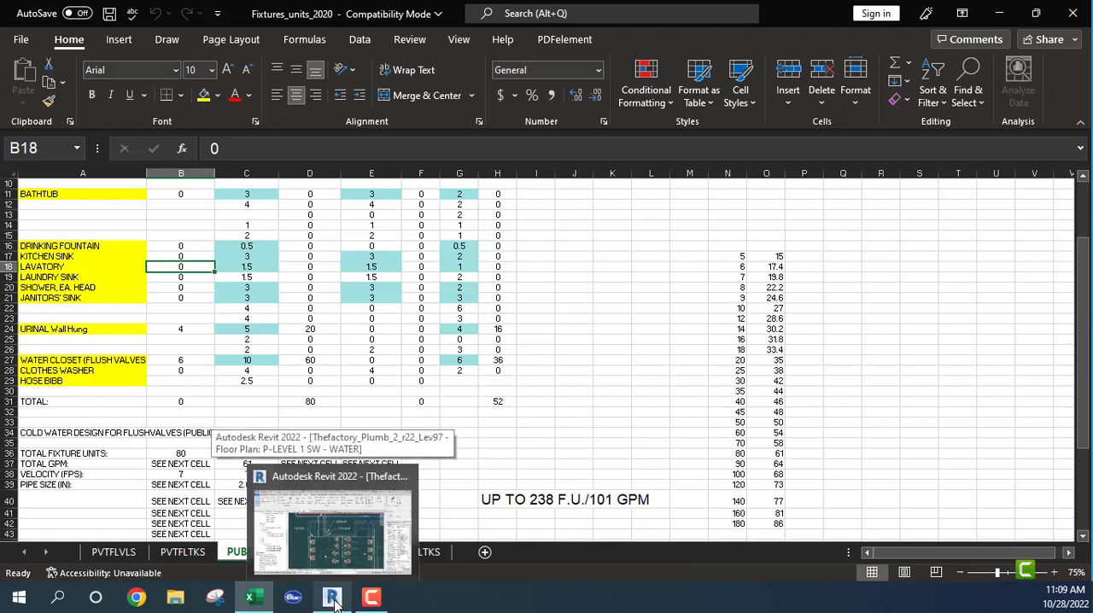
pyautogui.click(333, 602)
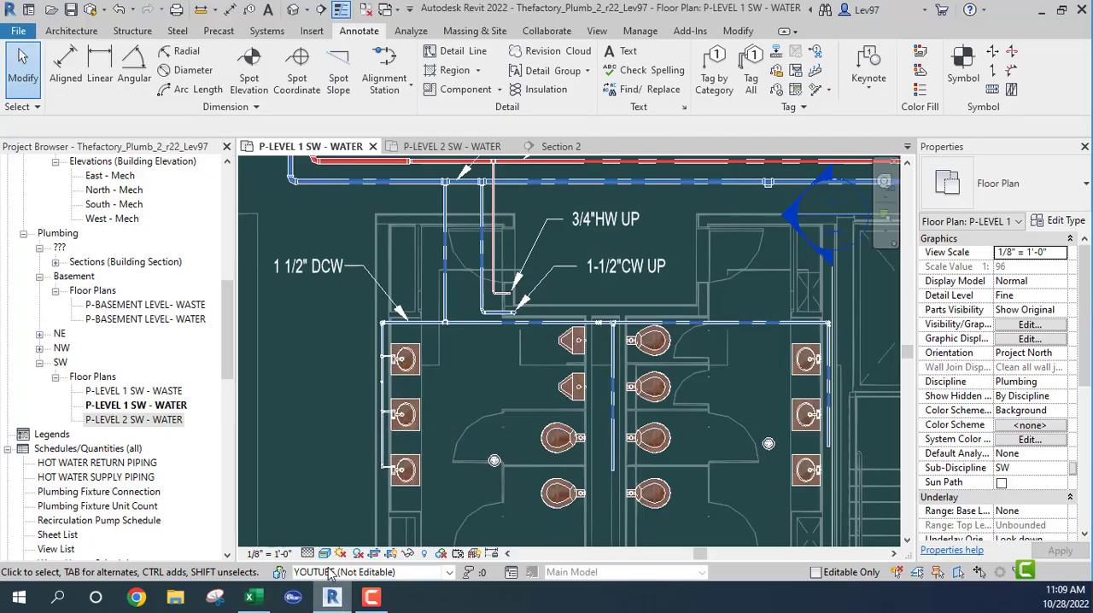
# - Check the lavatories in the Level 2 SW water plan and set the lavatory quantity to 3 on Excel's PUBFLVLS sheet
pyautogui.click(446, 240)
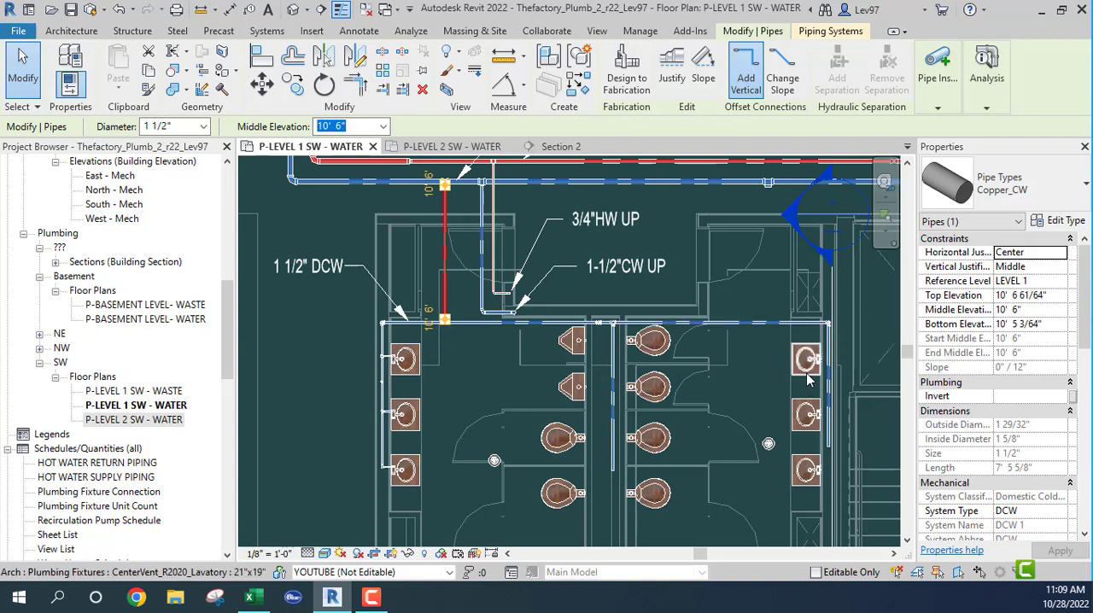
pyautogui.click(450, 147)
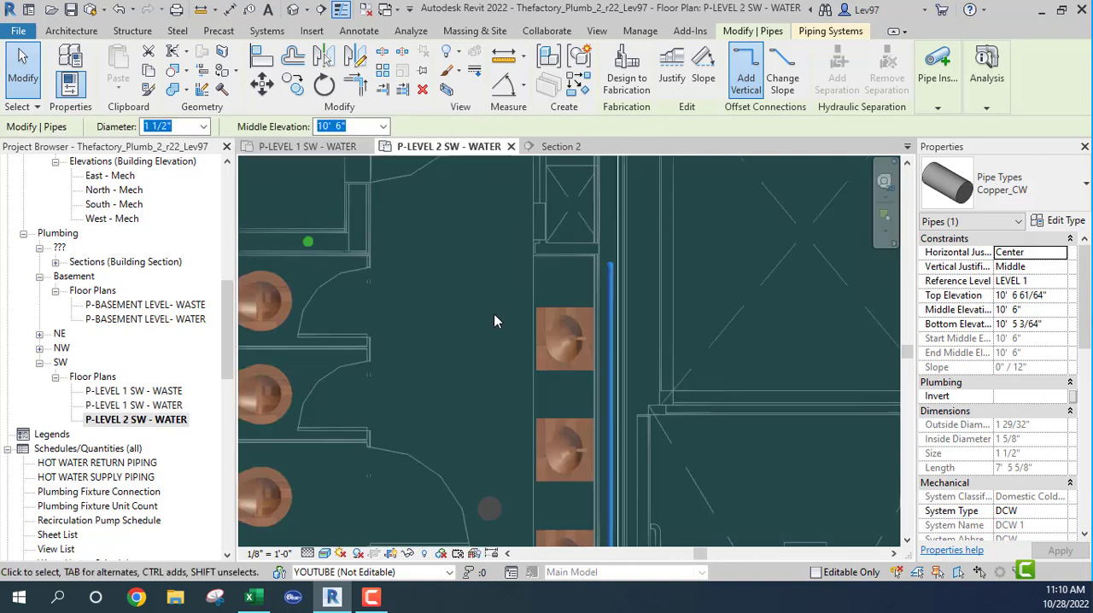
pyautogui.scroll(-1, 494, 314)
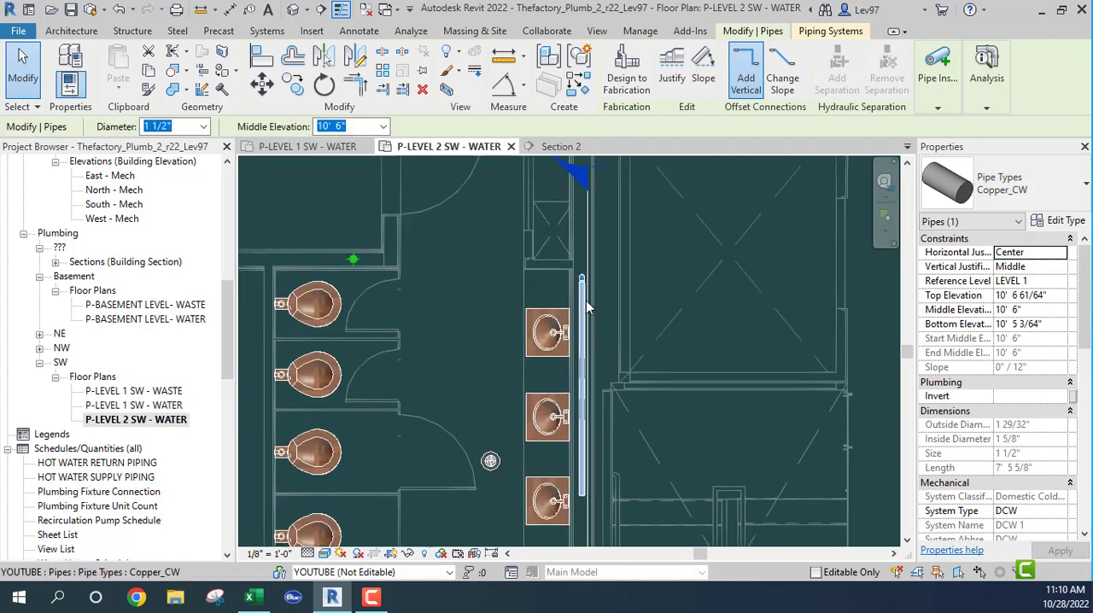
pyautogui.moveTo(540, 336); pyautogui.dragTo(640, 355, button='middle')
pyautogui.click(255, 597)
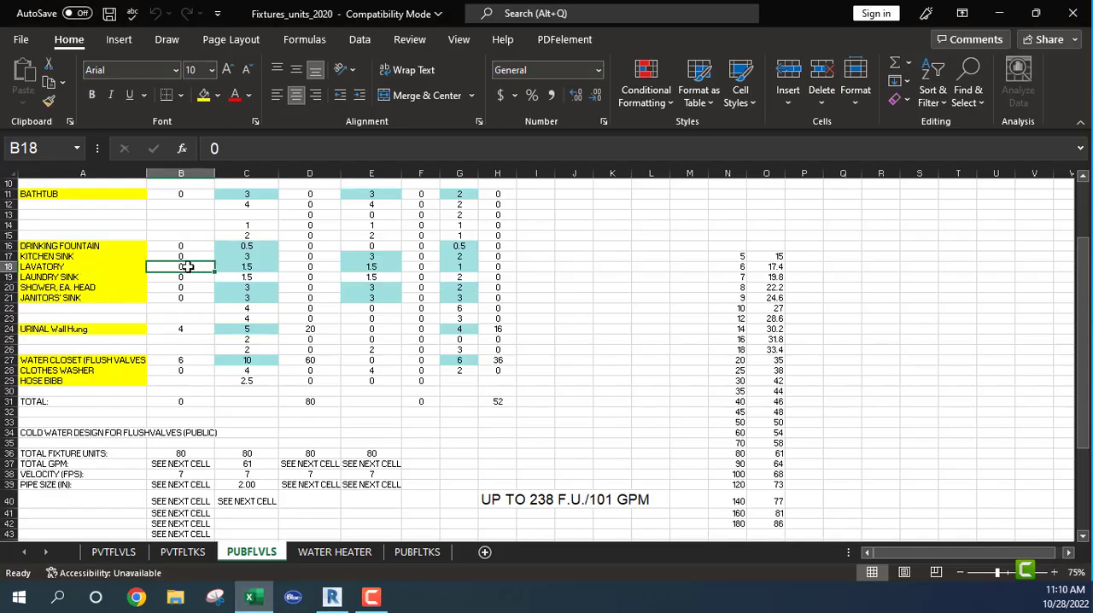
pyautogui.write('3')
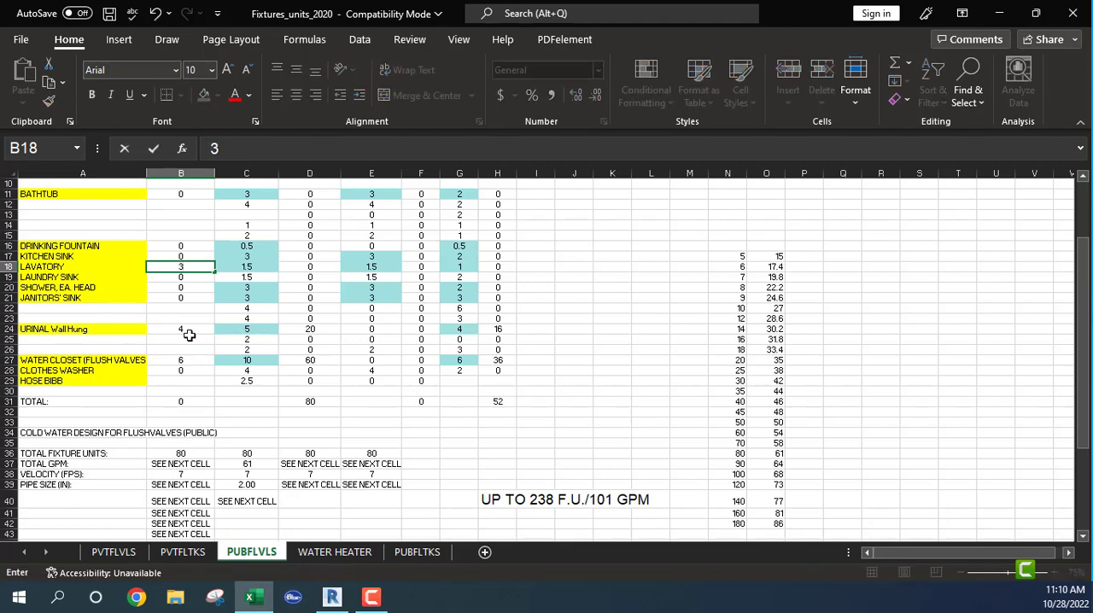
pyautogui.click(170, 340)
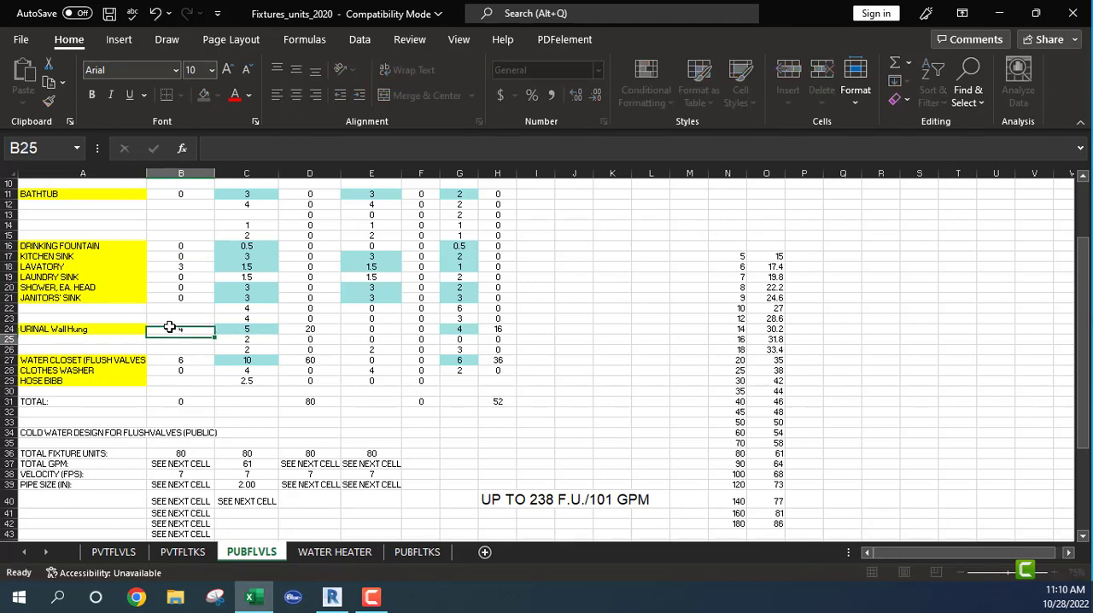
# - Return to Revit and count the lavatories and sinks served by cold water in the Level 1 and Level 2 SW water plans
pyautogui.click(333, 597)
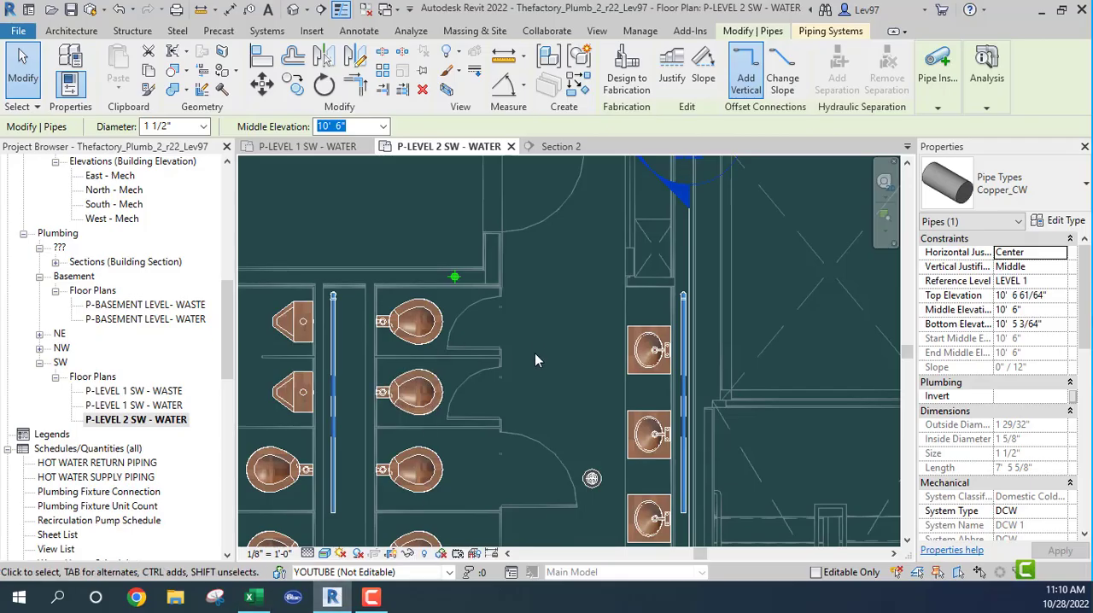
pyautogui.click(303, 147)
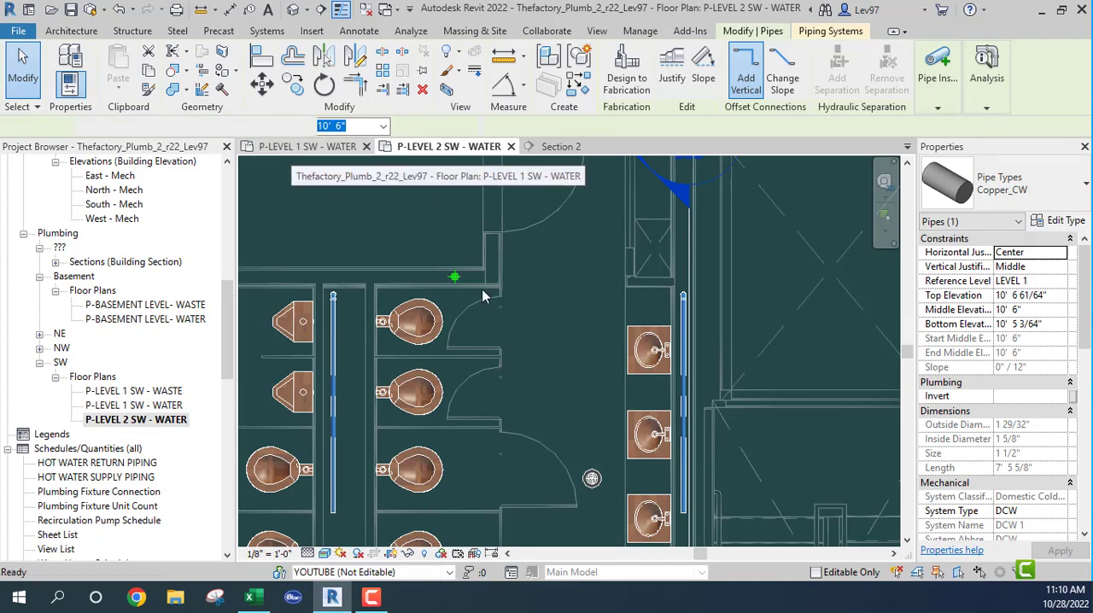
pyautogui.moveTo(508, 362); pyautogui.dragTo(595, 367, button='middle')
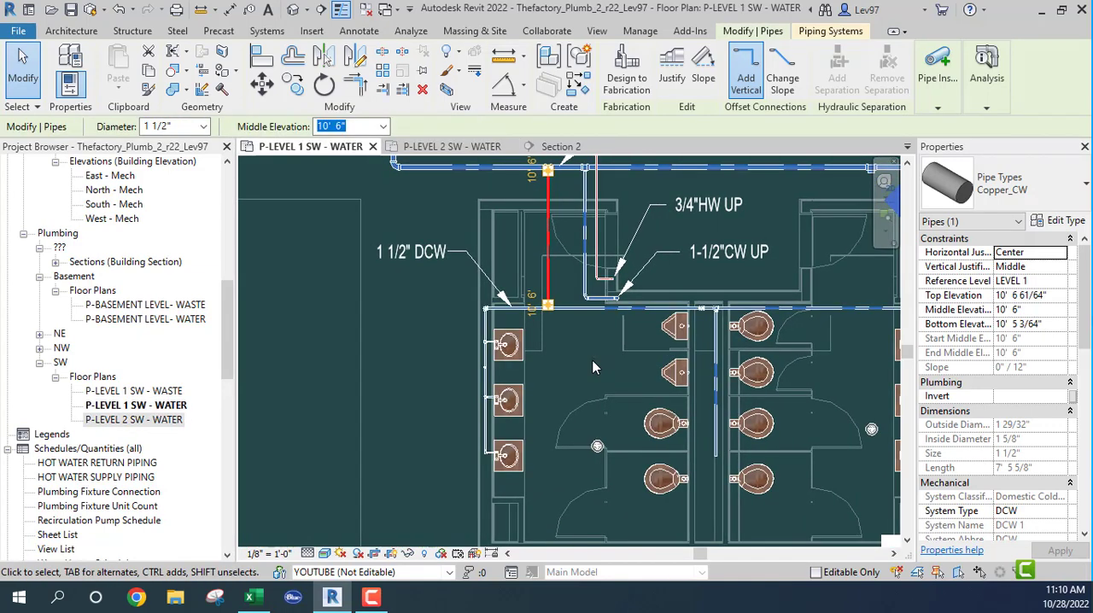
pyautogui.click(453, 147)
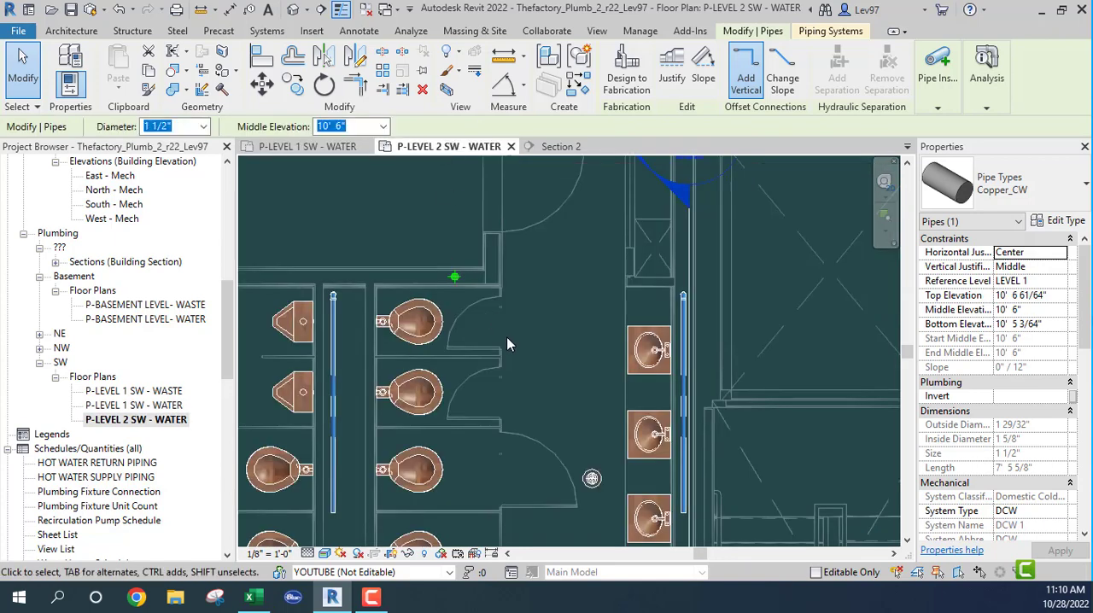
pyautogui.scroll(-3, 507, 344)
pyautogui.moveTo(503, 350); pyautogui.dragTo(606, 350, button='middle')
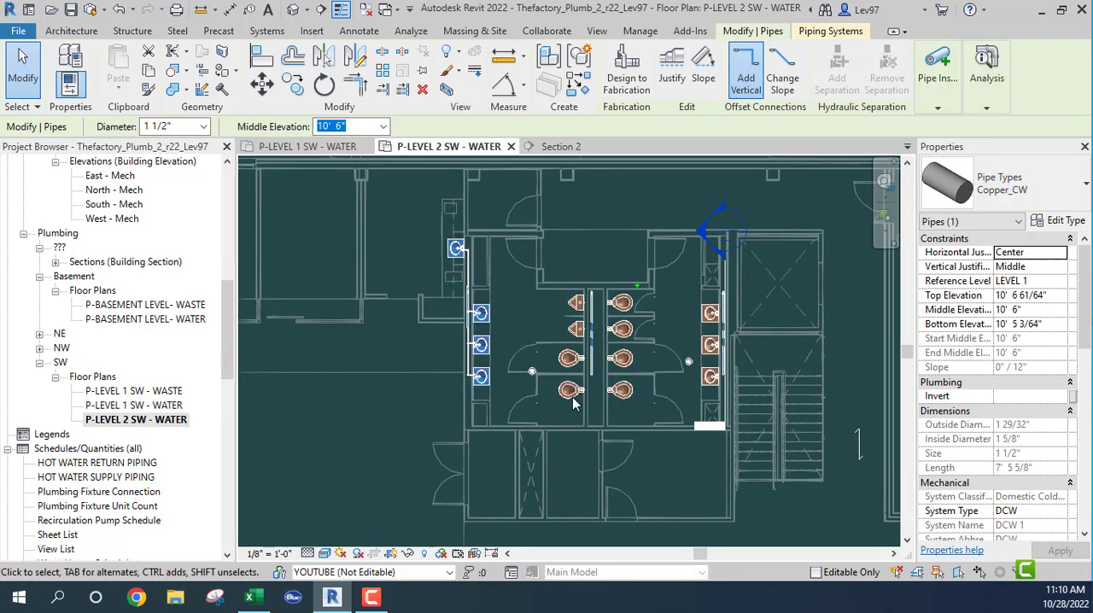
pyautogui.click(323, 147)
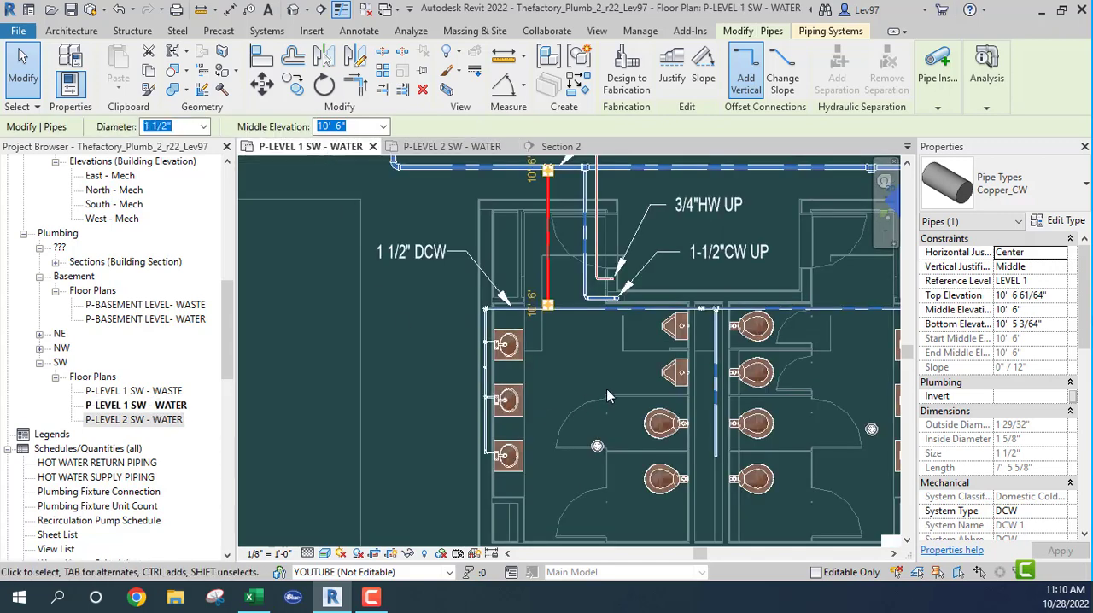
pyautogui.scroll(-1, 606, 388)
pyautogui.moveTo(607, 395); pyautogui.dragTo(530, 421, button='middle')
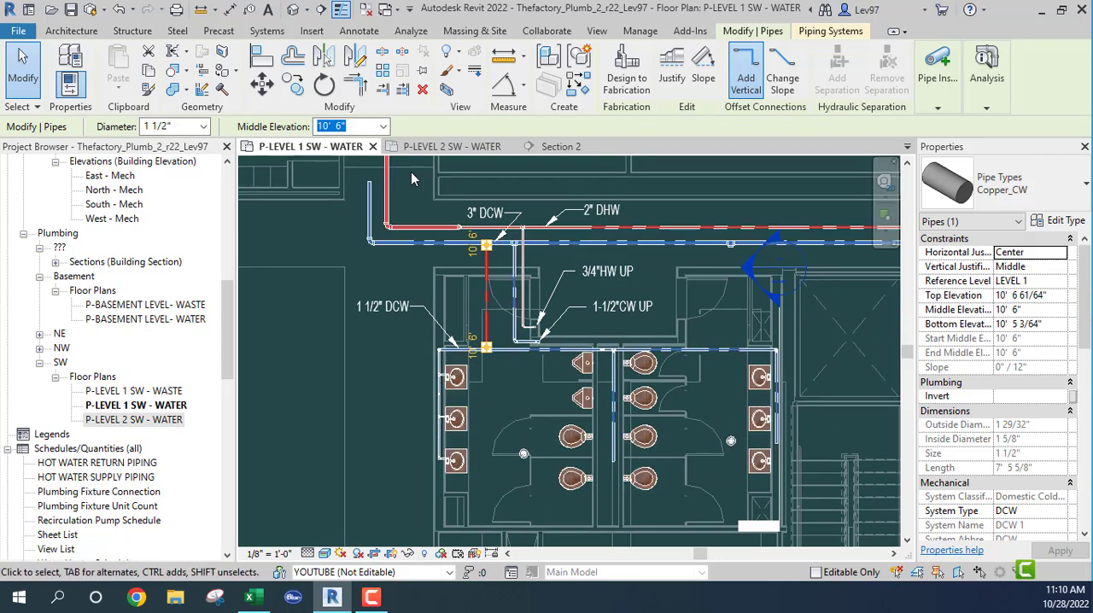
# - Switch to Excel and set the lavatory quantity to 13 on the PUBFLVLS sheet
pyautogui.click(256, 600)
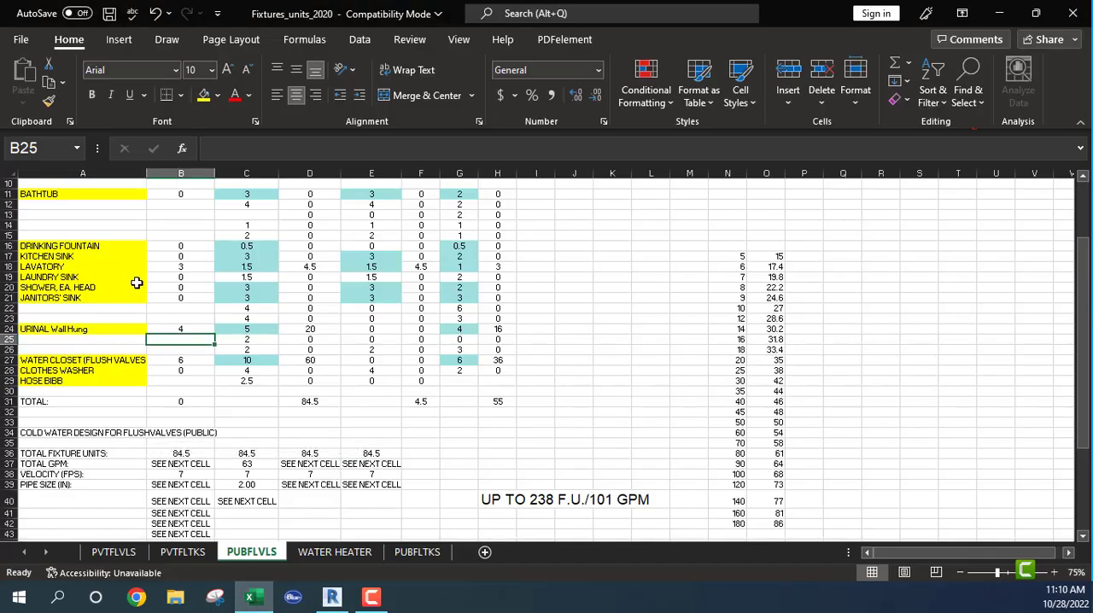
pyautogui.click(184, 265)
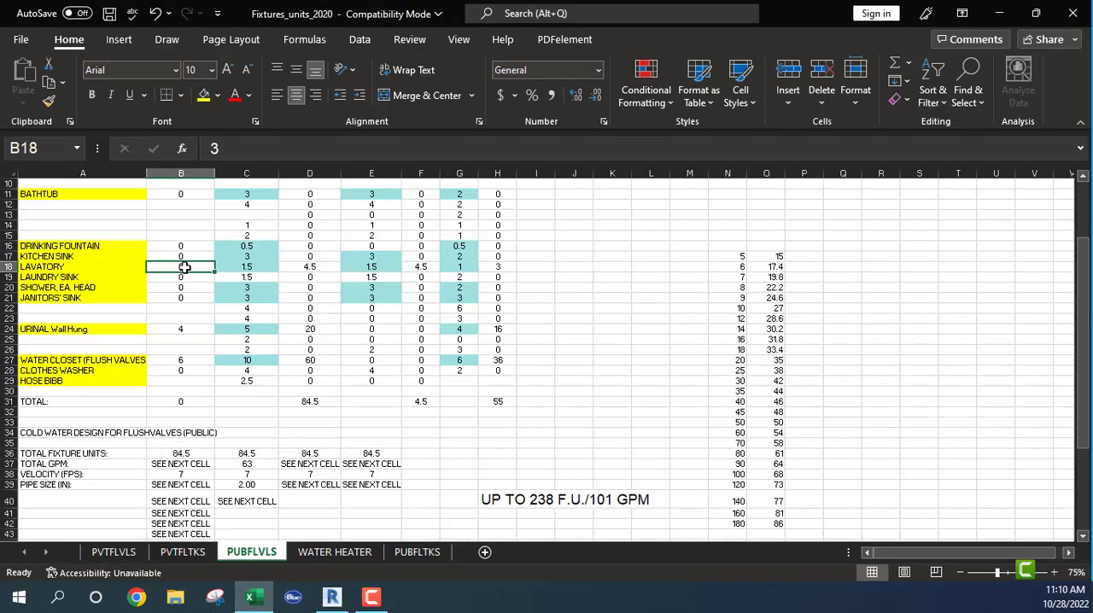
pyautogui.write('13')
pyautogui.click(164, 317)
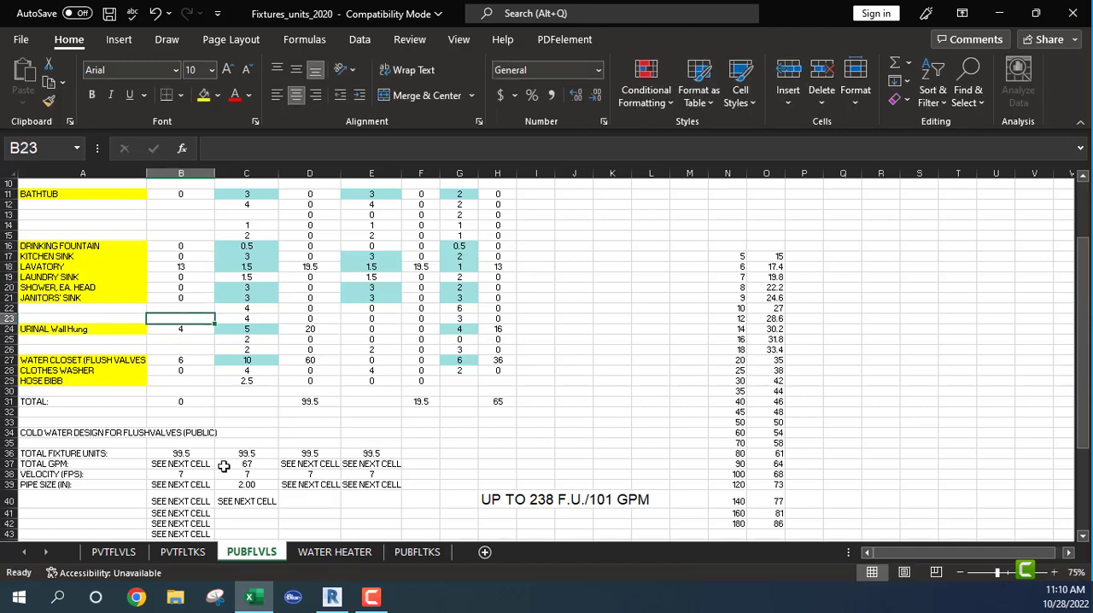
# - Recheck the Level 2 SW water plan in Revit and review the urinal and water closet quantities and pipe sizing in Excel
pyautogui.click(332, 598)
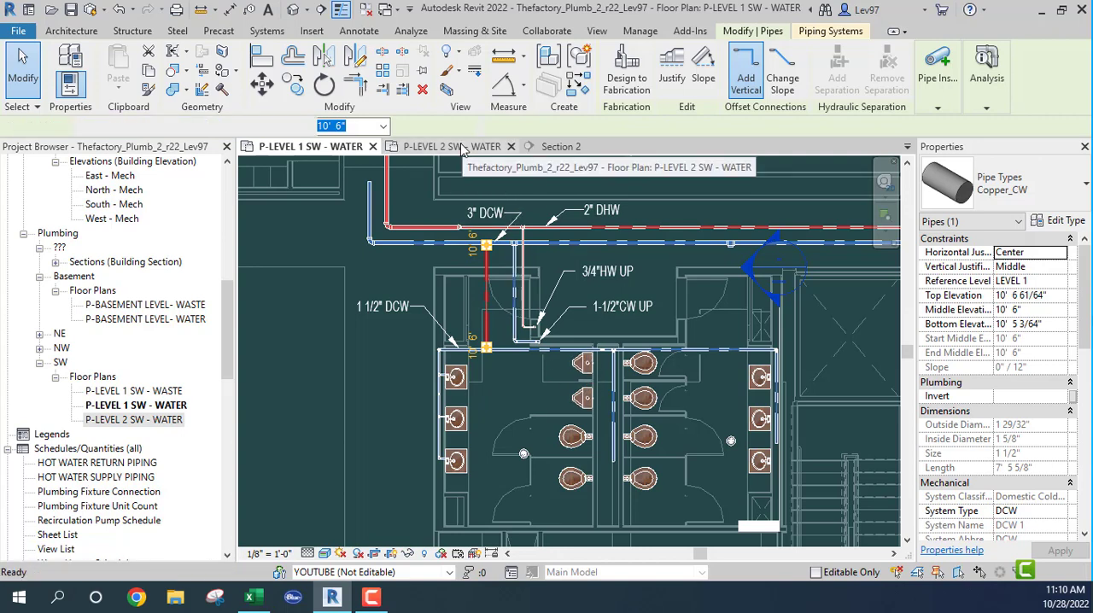
pyautogui.click(462, 149)
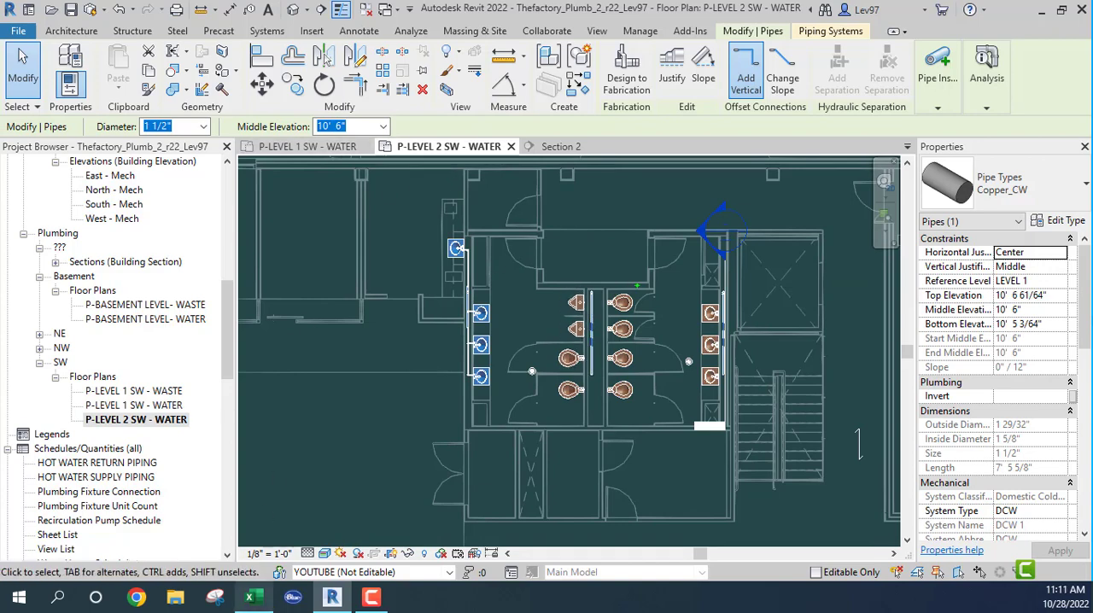
pyautogui.moveTo(255, 602)
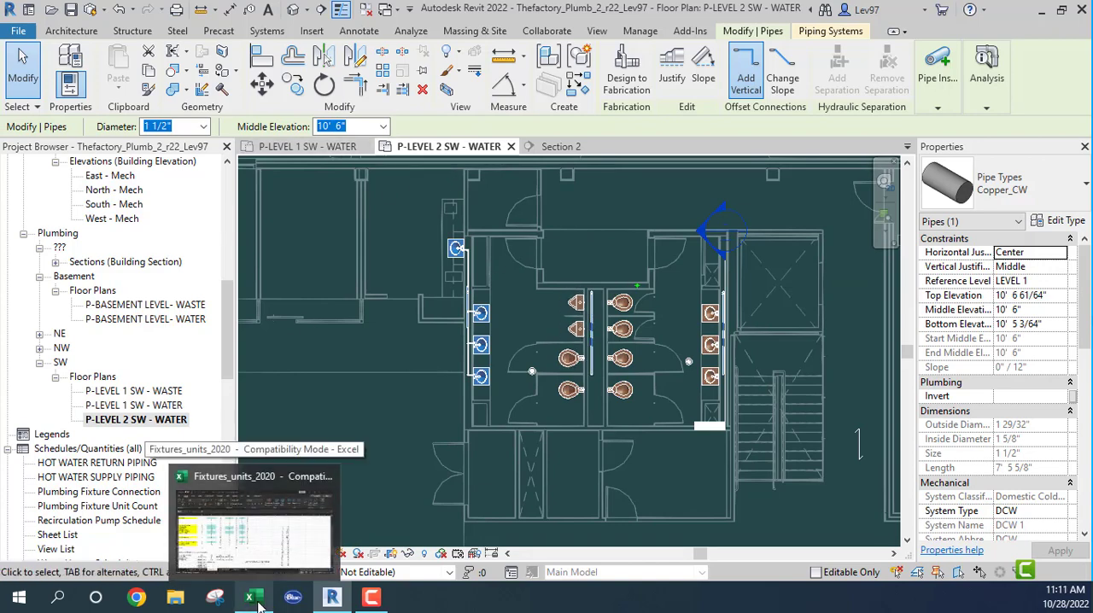
pyautogui.click(252, 563)
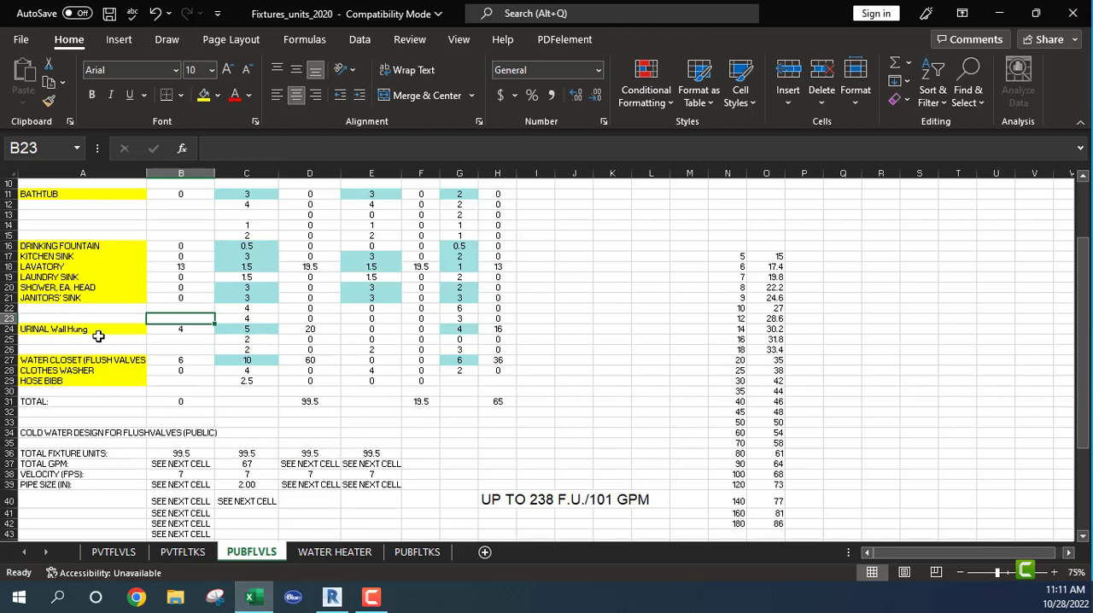
pyautogui.click(179, 328)
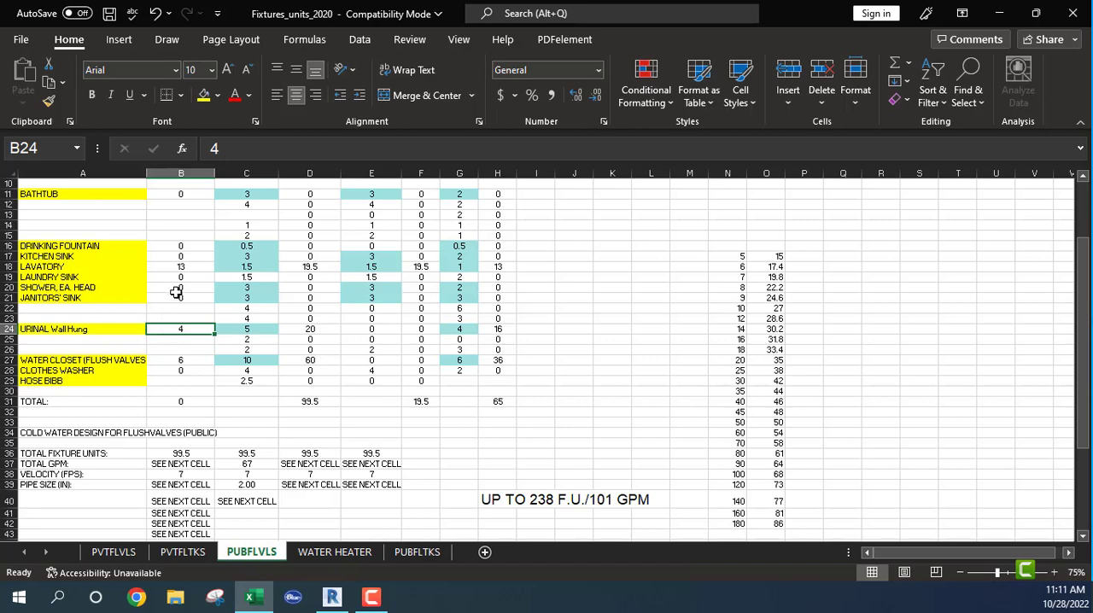
pyautogui.scroll(2, 183, 257)
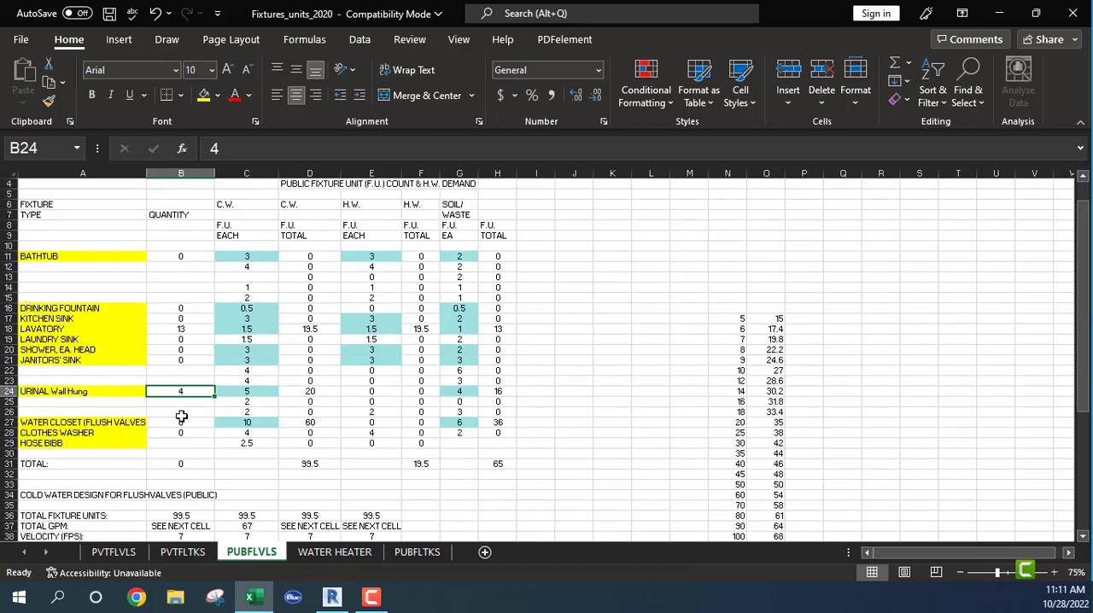
pyautogui.scroll(-1, 181, 417)
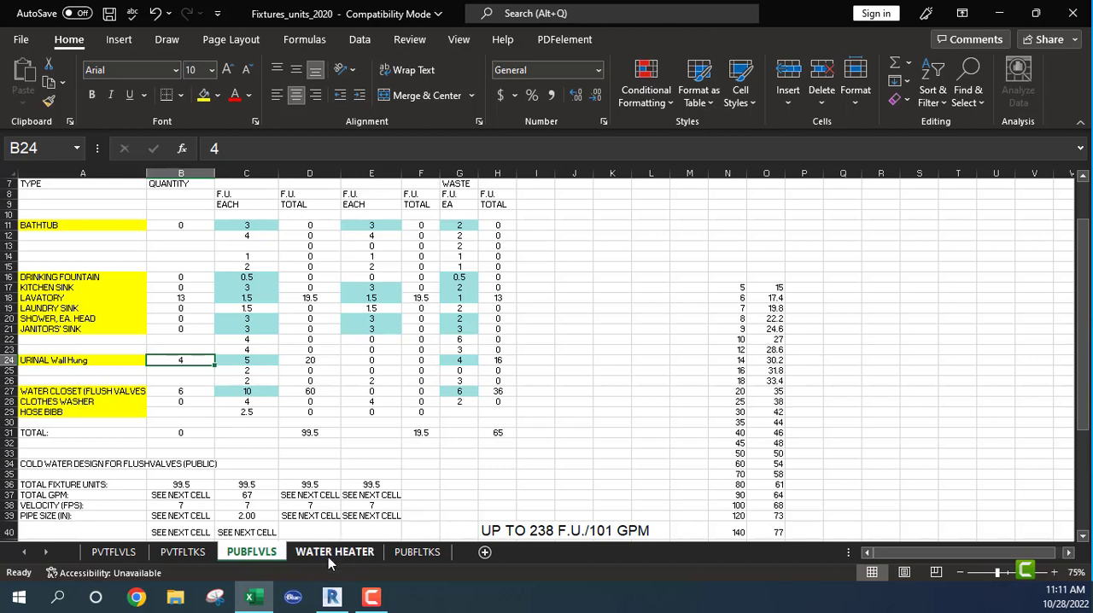
# - Switch to Revit and count the water closets in the Level 1 and Level 2 SW water plans
pyautogui.moveTo(333, 602)
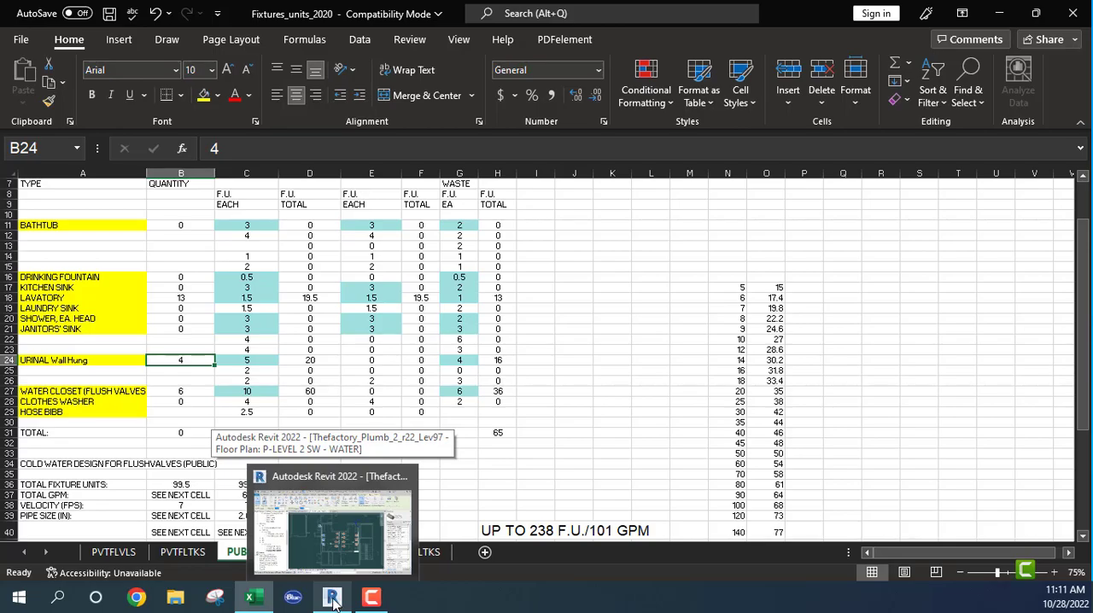
pyautogui.click(333, 602)
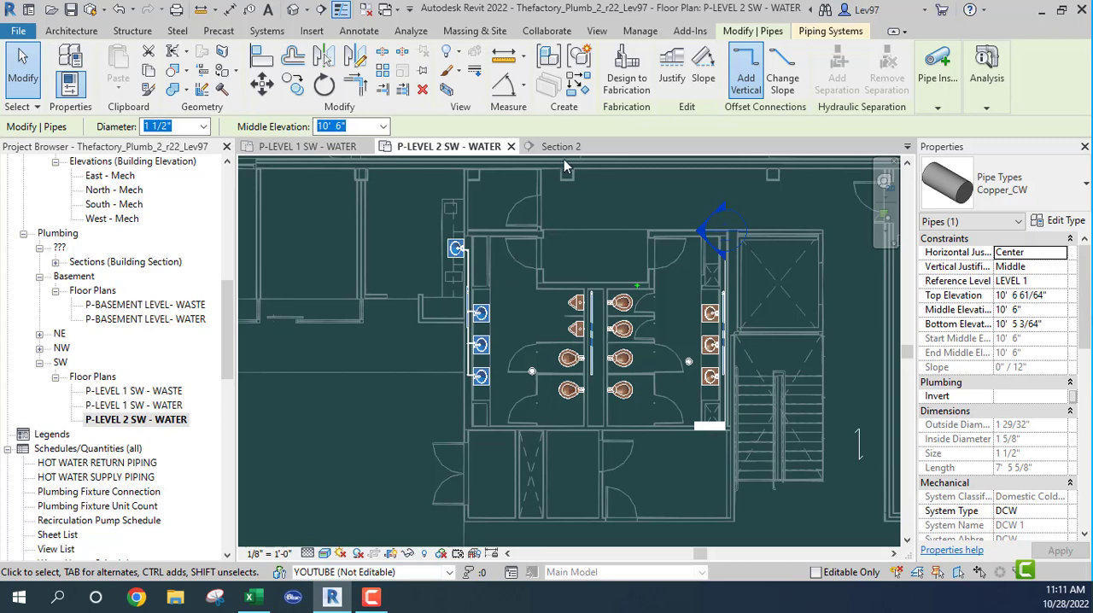
pyautogui.click(293, 151)
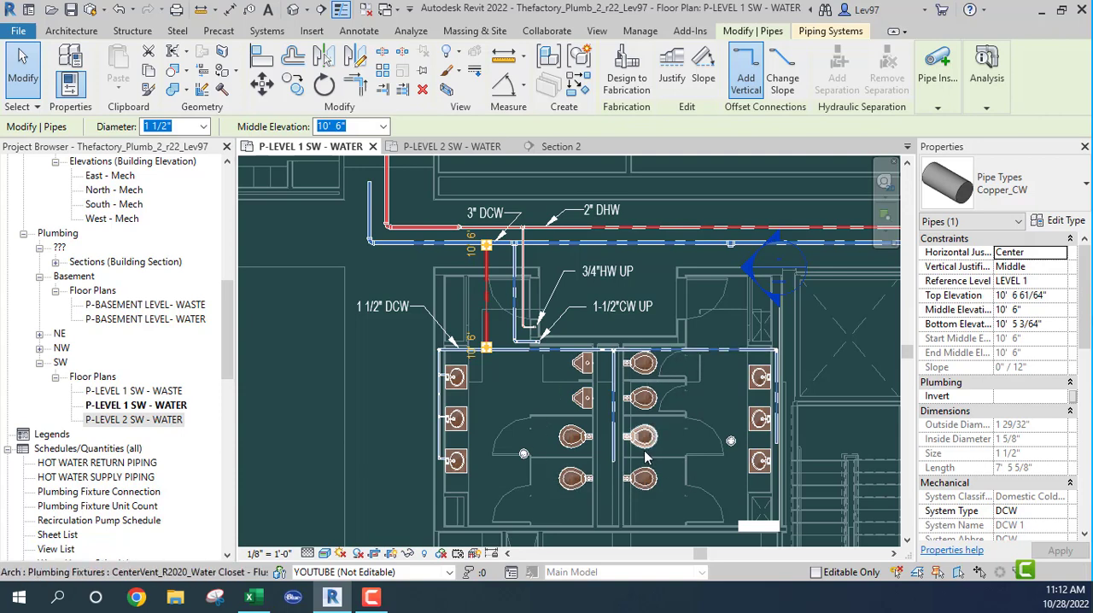
pyautogui.click(449, 148)
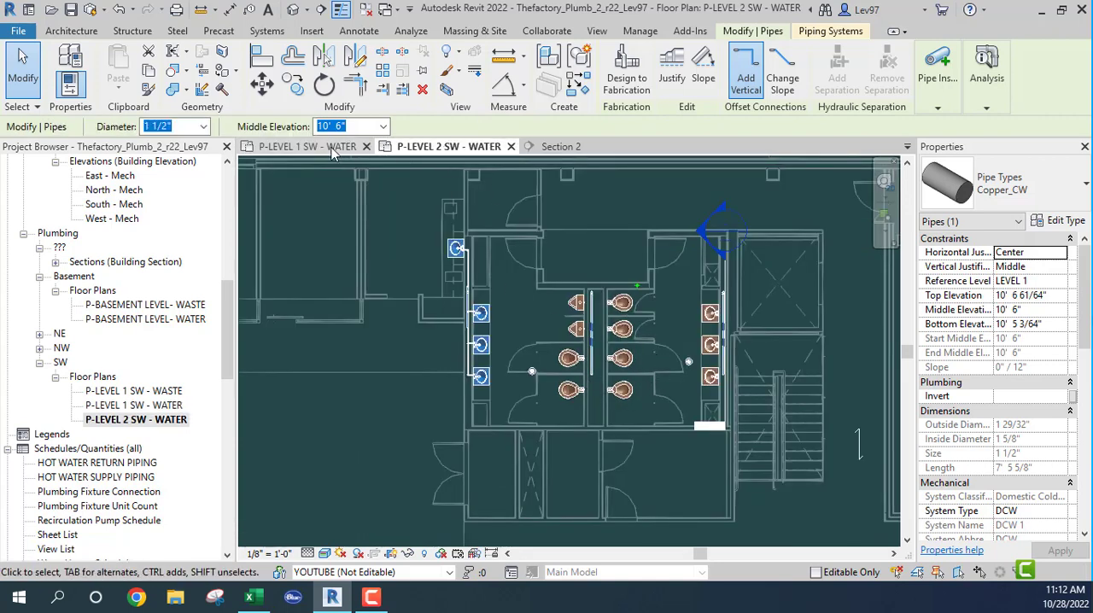
# - Set the water closet quantity to 12 on Excel's PUBFLVLS sheet and recheck it against the Level 2 SW water plan in Revit
pyautogui.click(253, 597)
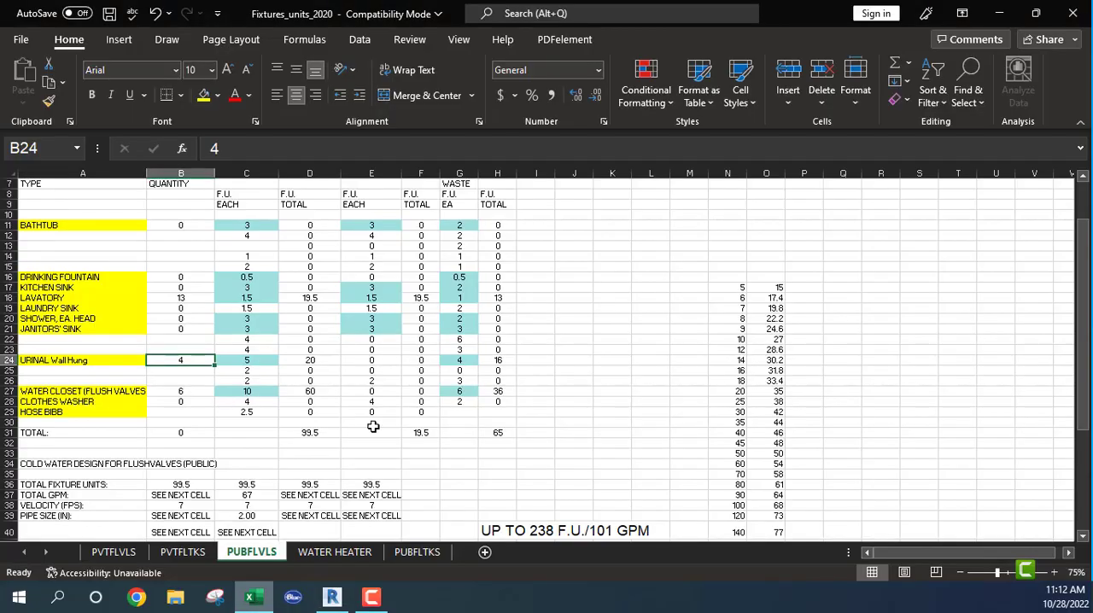
pyautogui.click(172, 392)
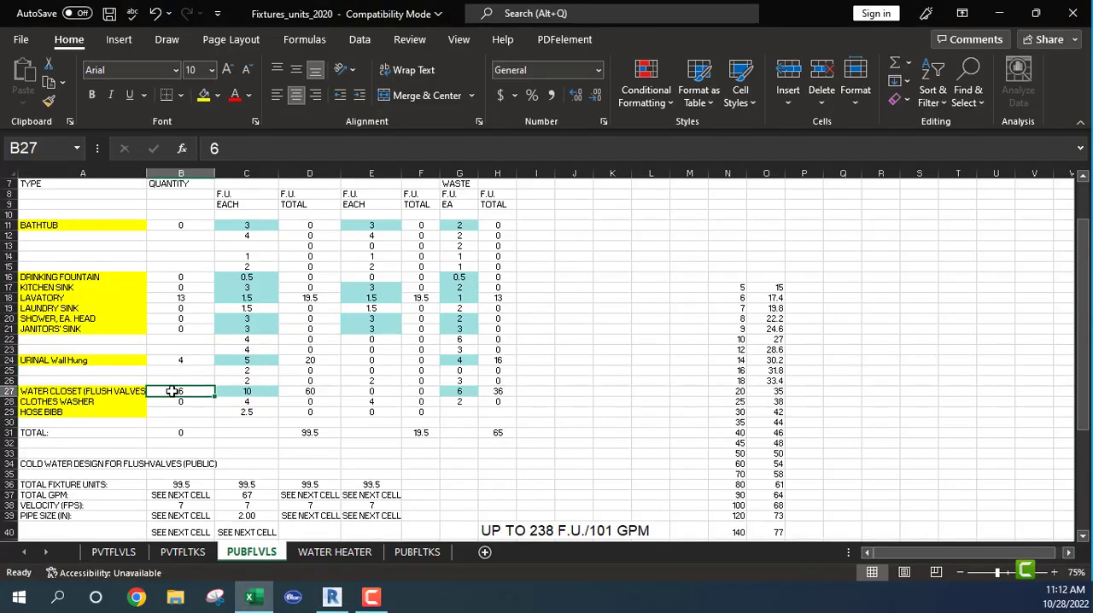
pyautogui.write('12')
pyautogui.click(190, 256)
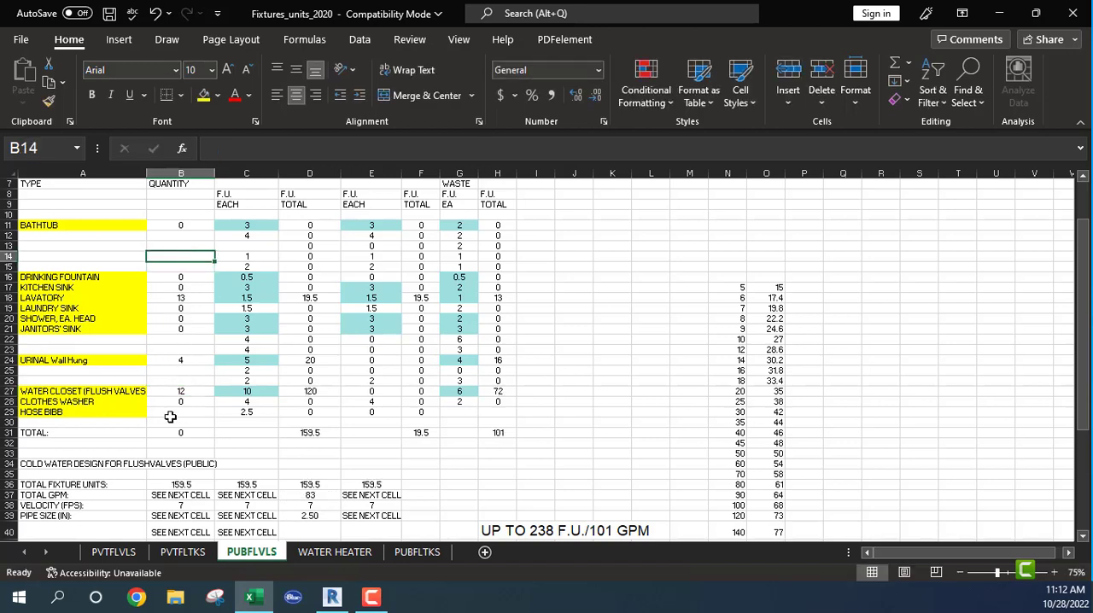
pyautogui.click(332, 596)
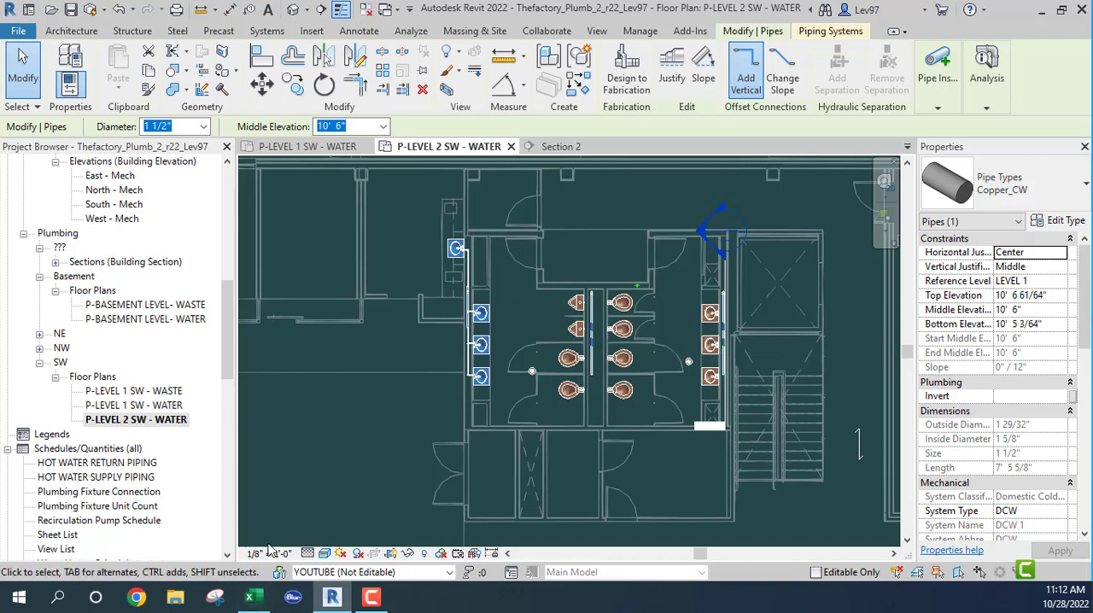
pyautogui.click(249, 596)
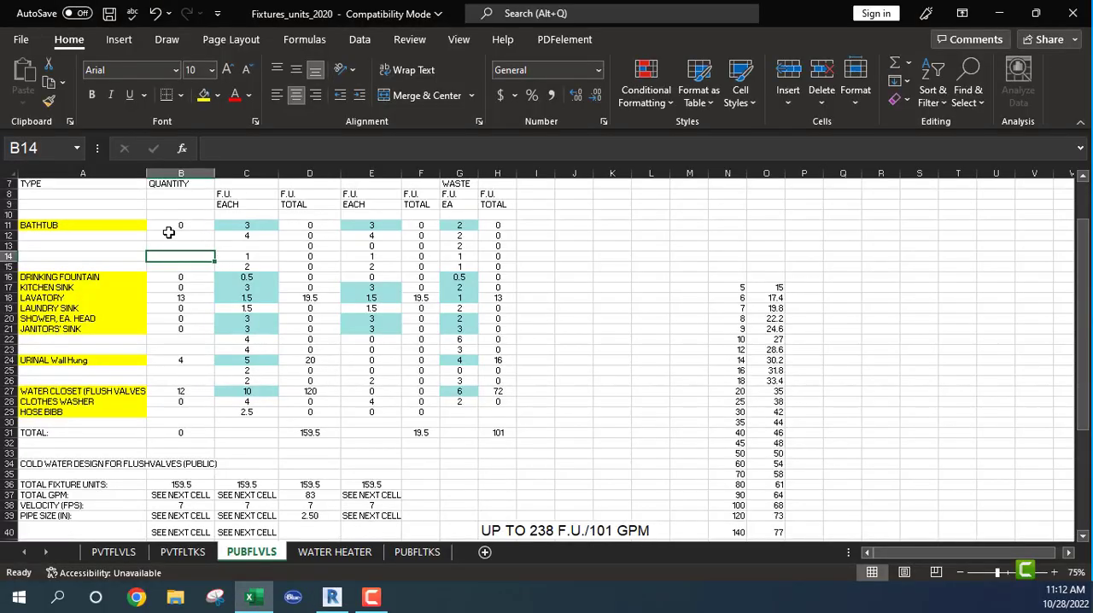
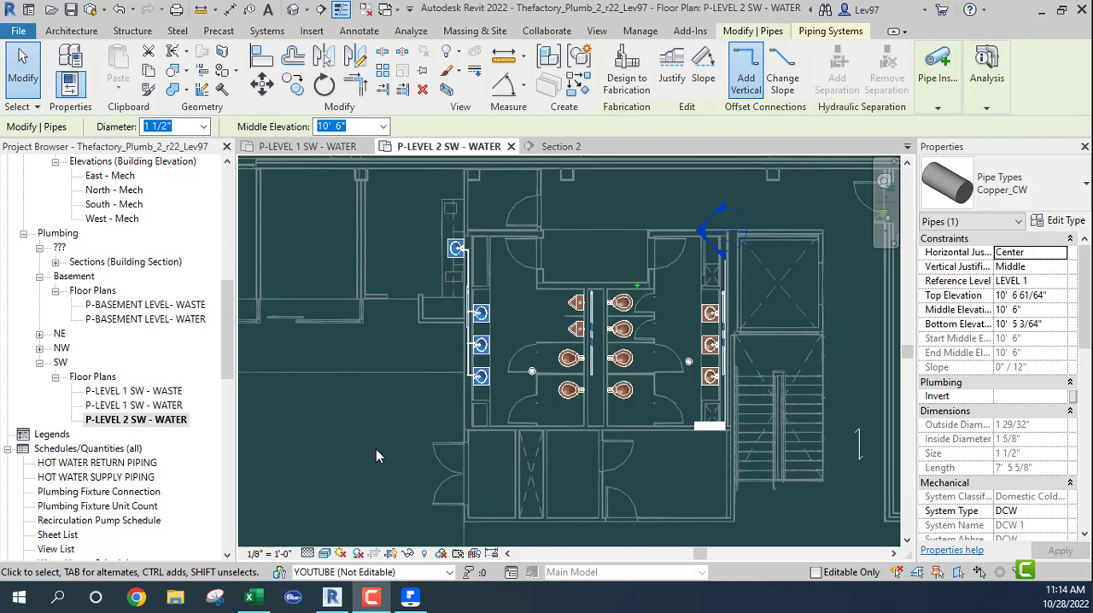
# - Review the fixture unit worksheet in Excel and examine Chart A 2.1(1), Enlarged Scale Demand Load, in CPC 2013.pdf in PDFelement
pyautogui.click(250, 597)
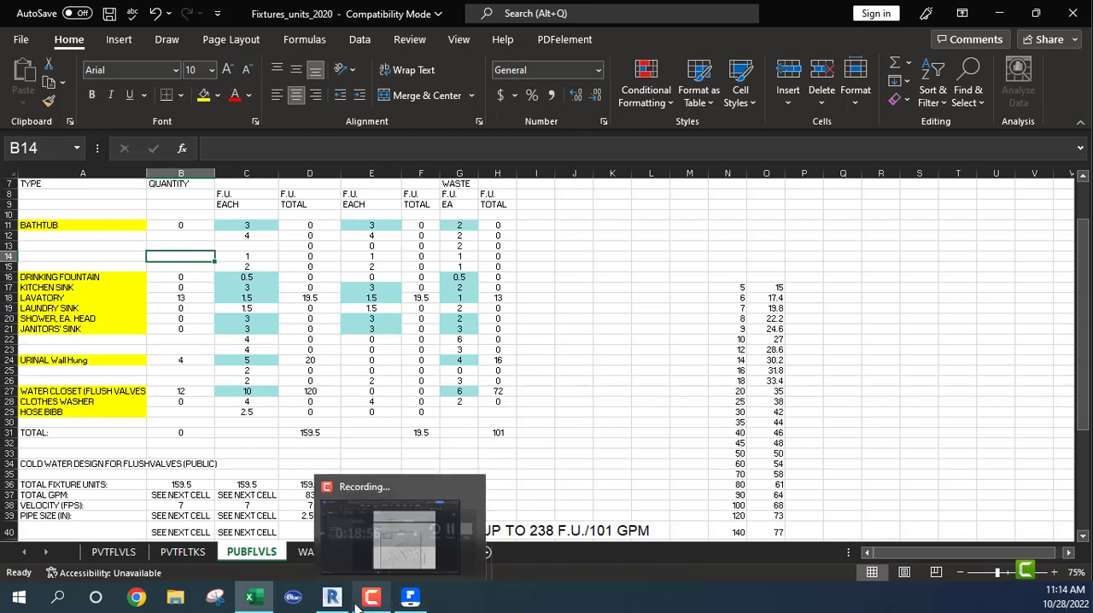
pyautogui.click(410, 597)
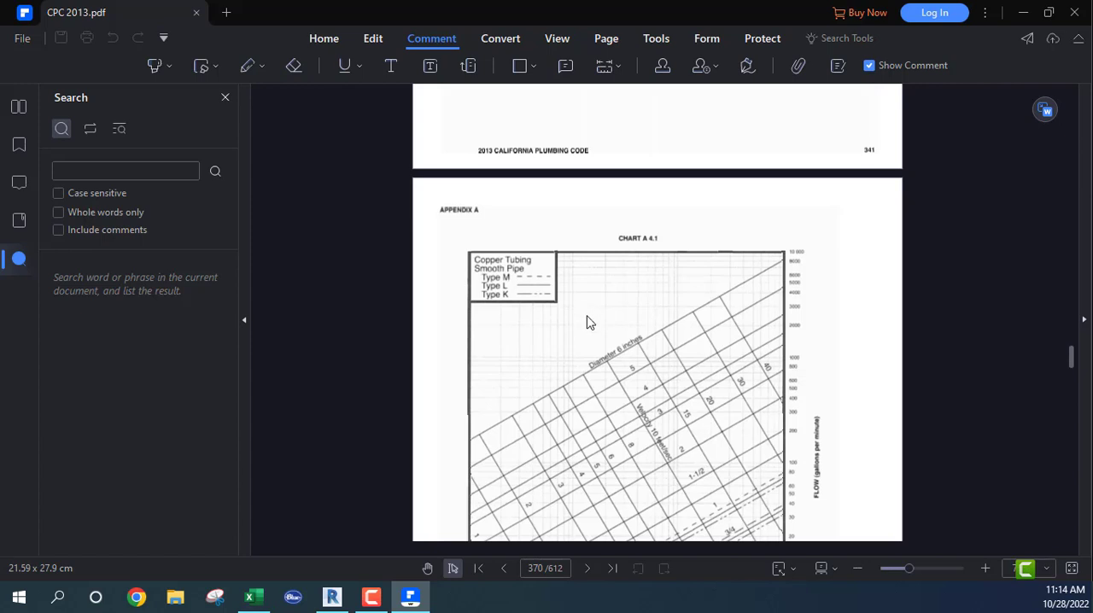
pyautogui.keyDown('ctrl'); pyautogui.scroll(-2, 597, 345); pyautogui.keyUp('ctrl')
pyautogui.keyDown('ctrl'); pyautogui.scroll(-1, 598, 344); pyautogui.keyUp('ctrl')
pyautogui.click(649, 198)
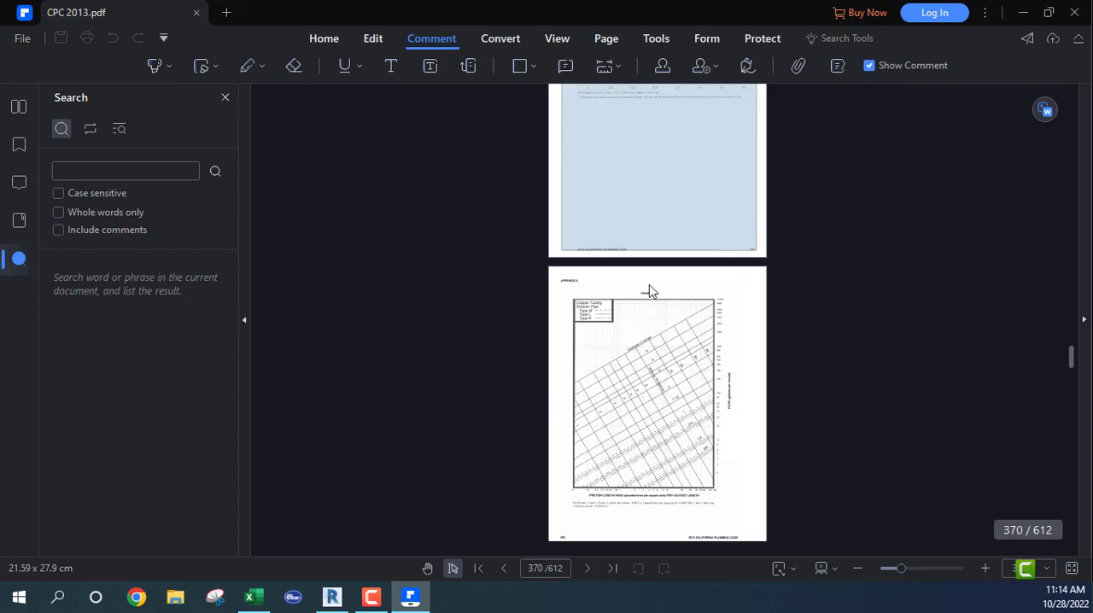
pyautogui.click(427, 568)
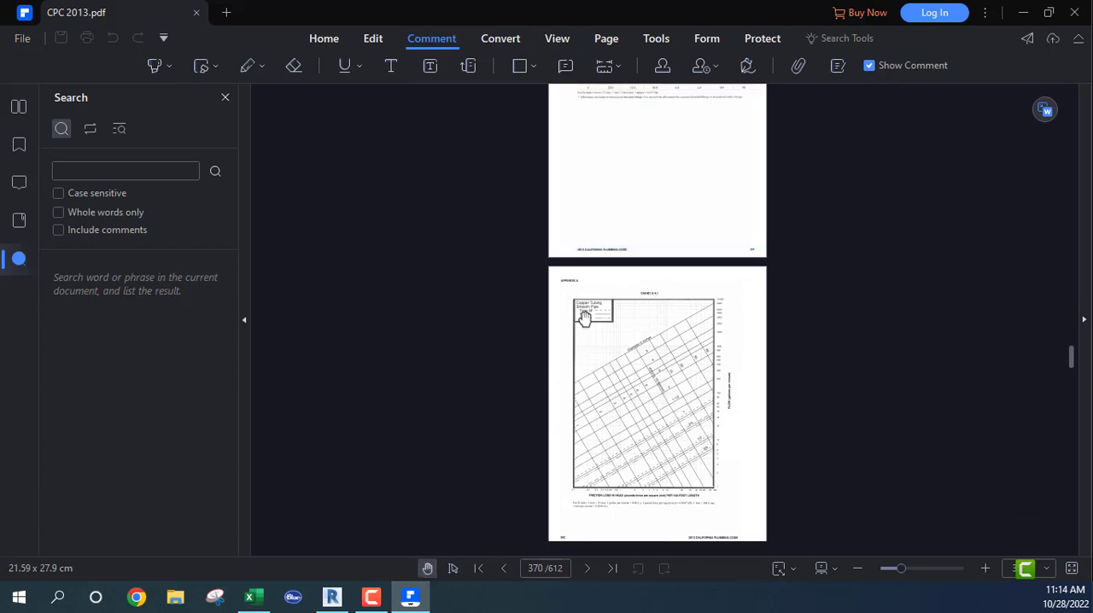
pyautogui.scroll(3, 636, 256)
pyautogui.scroll(3, 640, 259)
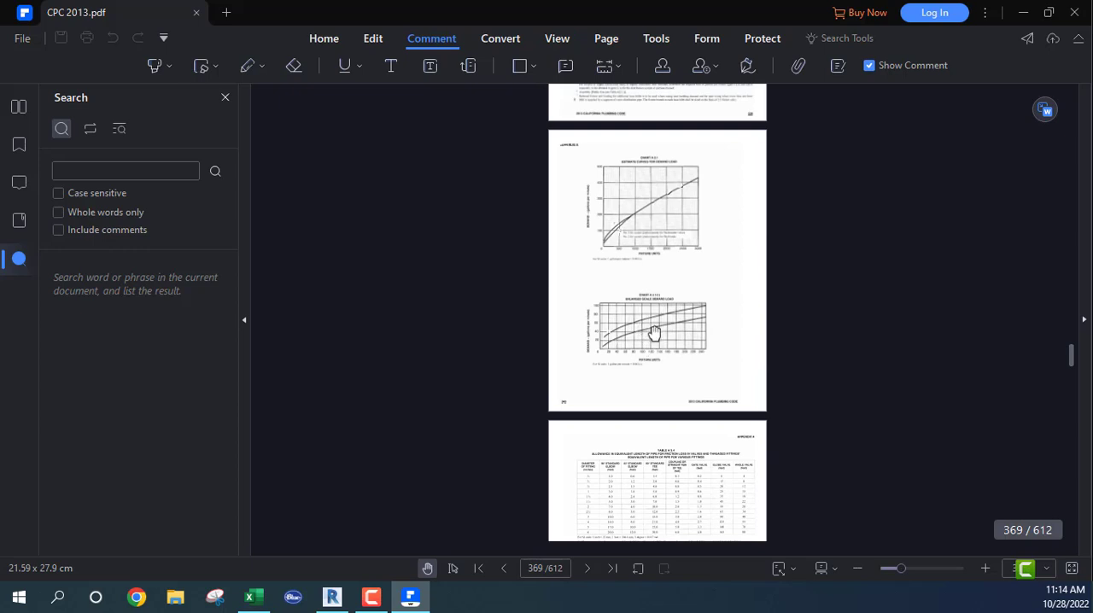
pyautogui.keyDown('ctrl'); pyautogui.scroll(2, 654, 359); pyautogui.keyUp('ctrl')
pyautogui.keyDown('ctrl'); pyautogui.scroll(2, 680, 398); pyautogui.keyUp('ctrl')
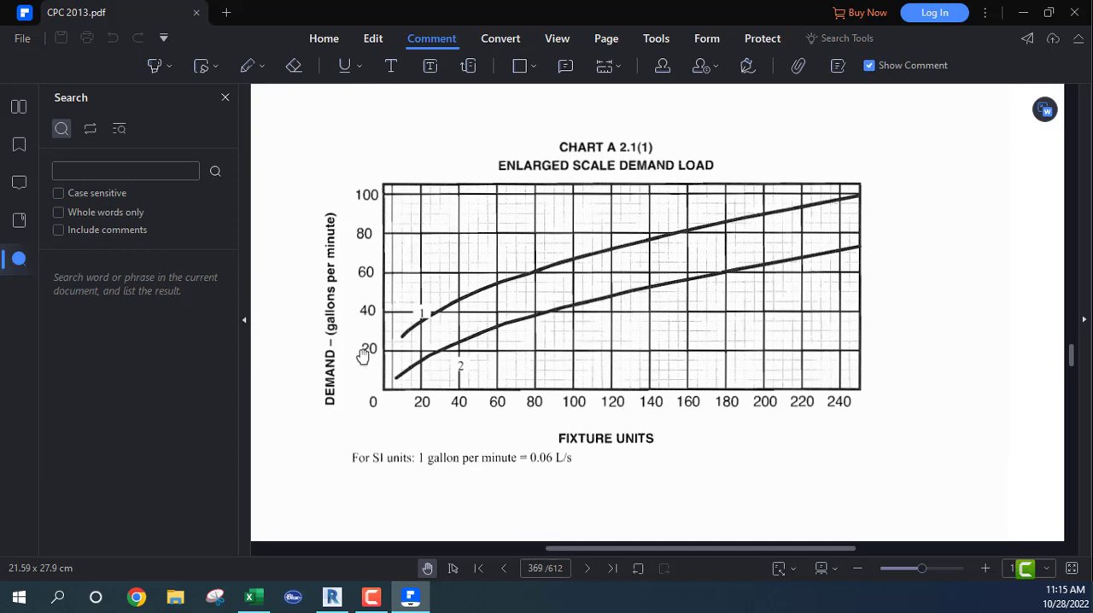
# - Recheck the total fixture units and GPM in Excel against the demand load chart in CPC 2013.pdf
pyautogui.click(249, 597)
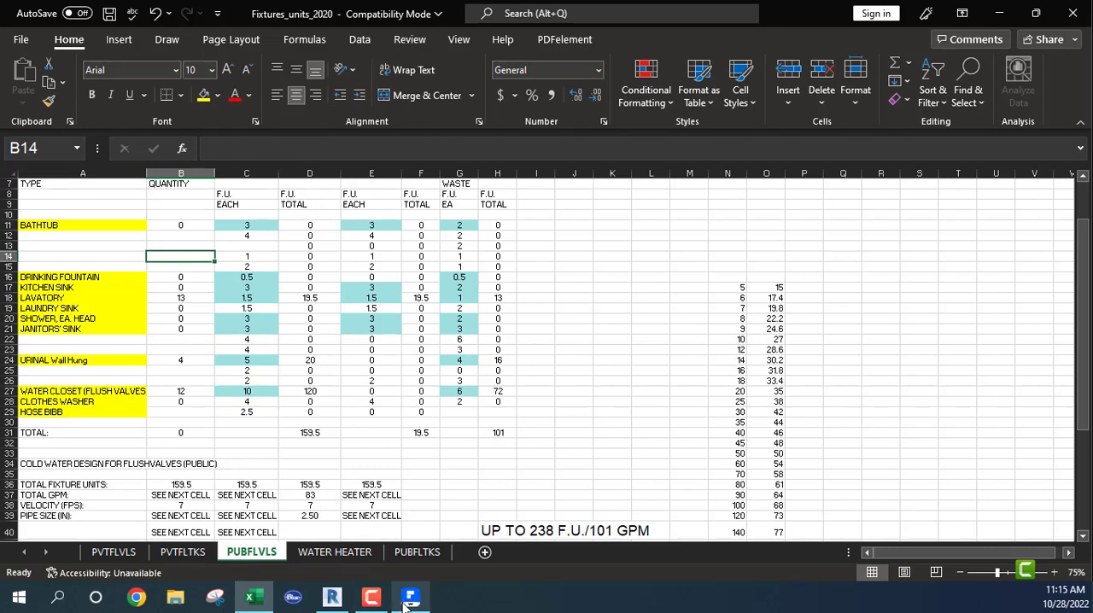
pyautogui.moveTo(411, 605)
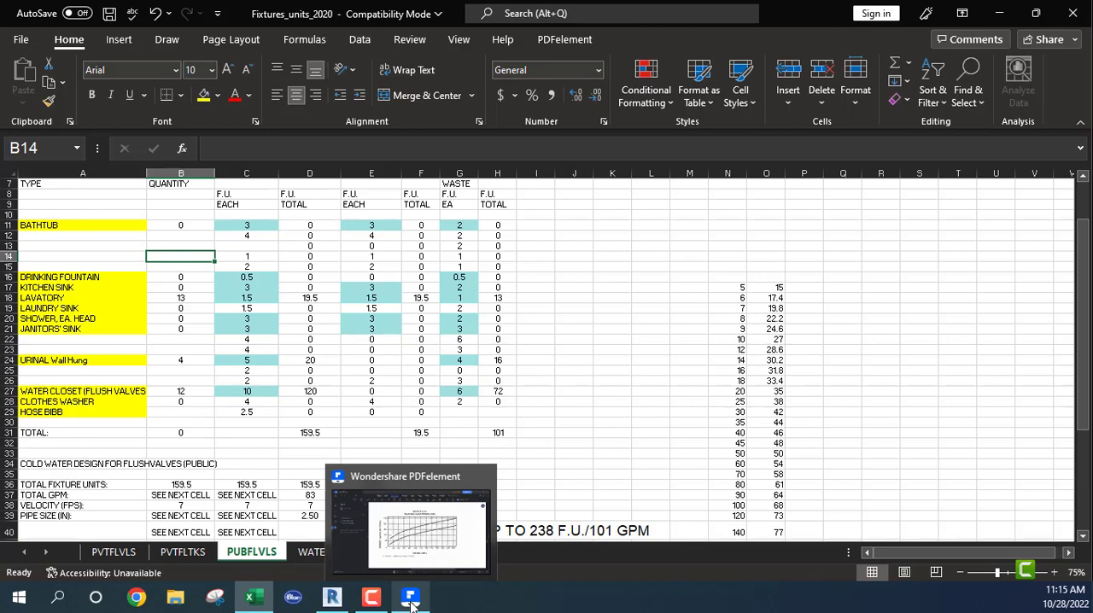
pyautogui.click(332, 603)
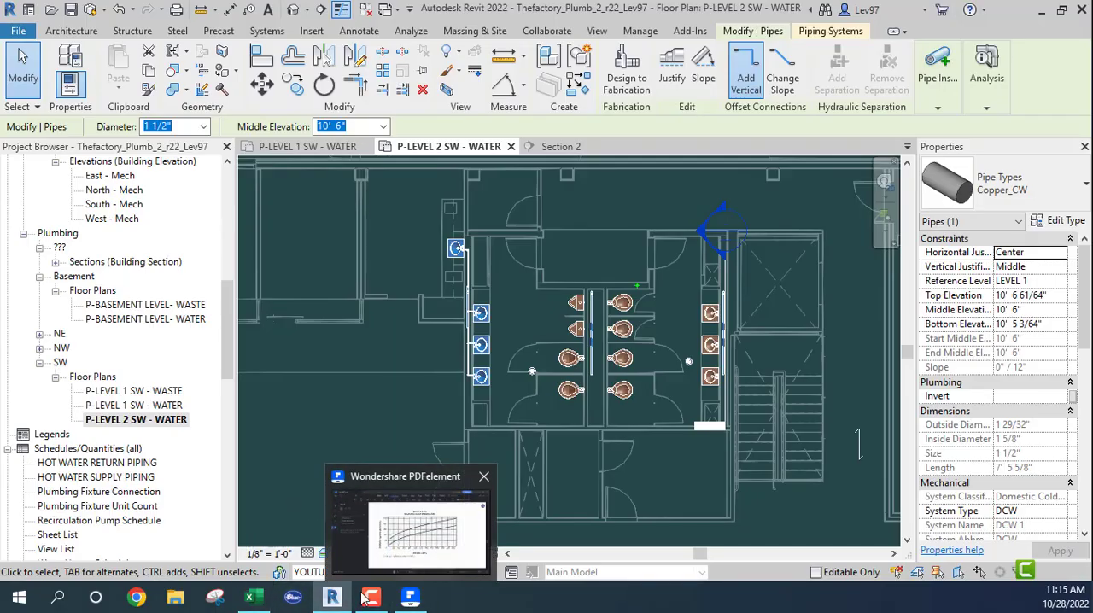
pyautogui.click(411, 603)
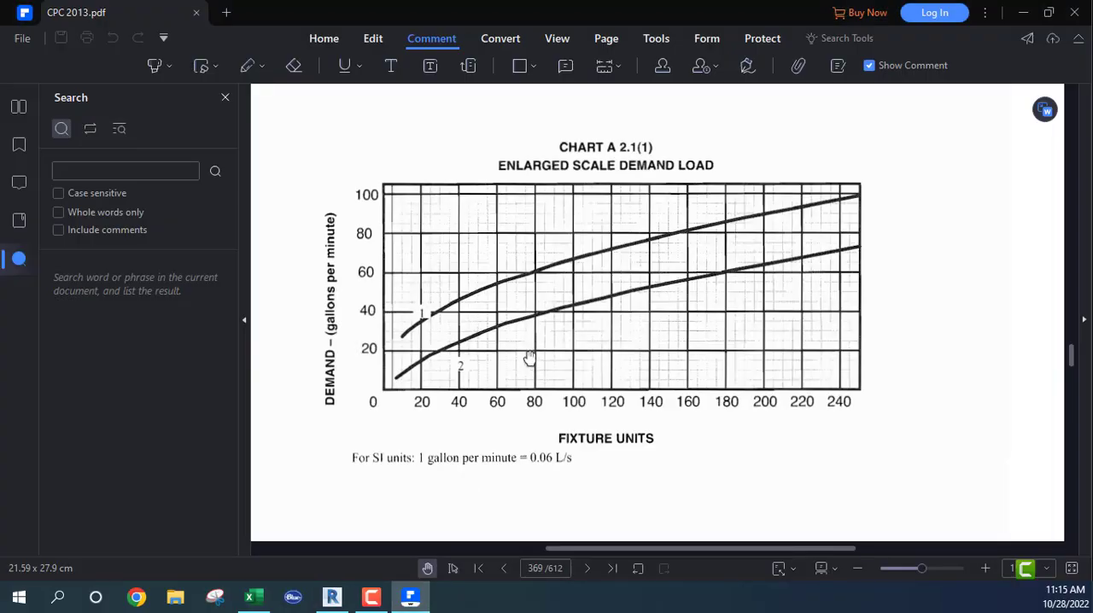
# - Examine Chart A 4.1 for copper tubing in CPC 2013.pdf, relating flow, velocity and pipe diameter
pyautogui.keyDown('ctrl'); pyautogui.scroll(-3, 538, 356); pyautogui.keyUp('ctrl')
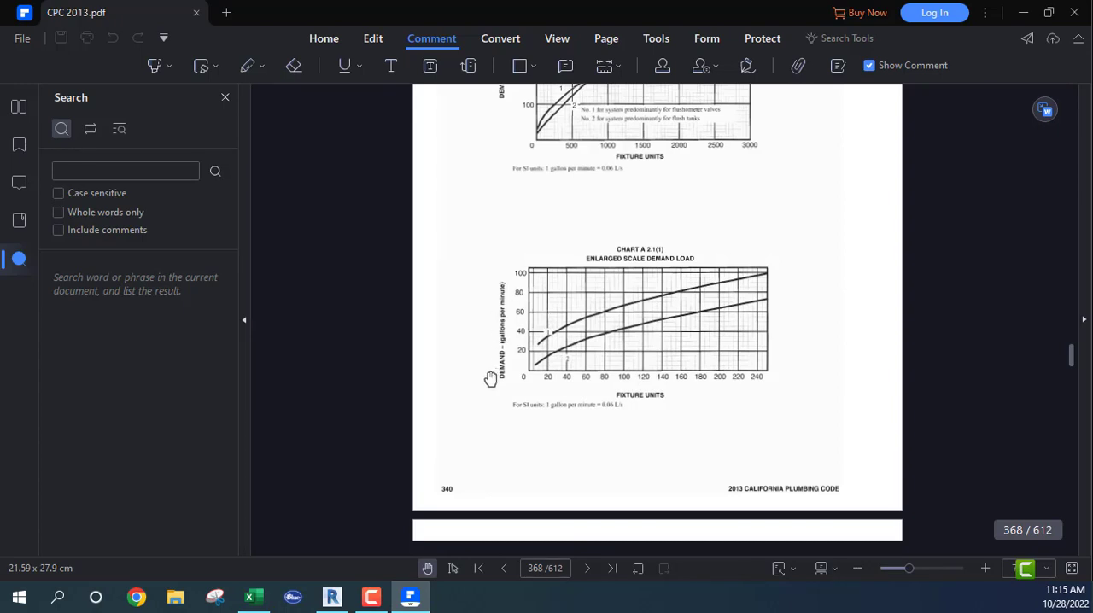
pyautogui.keyDown('ctrl'); pyautogui.scroll(-2, 600, 364); pyautogui.keyUp('ctrl')
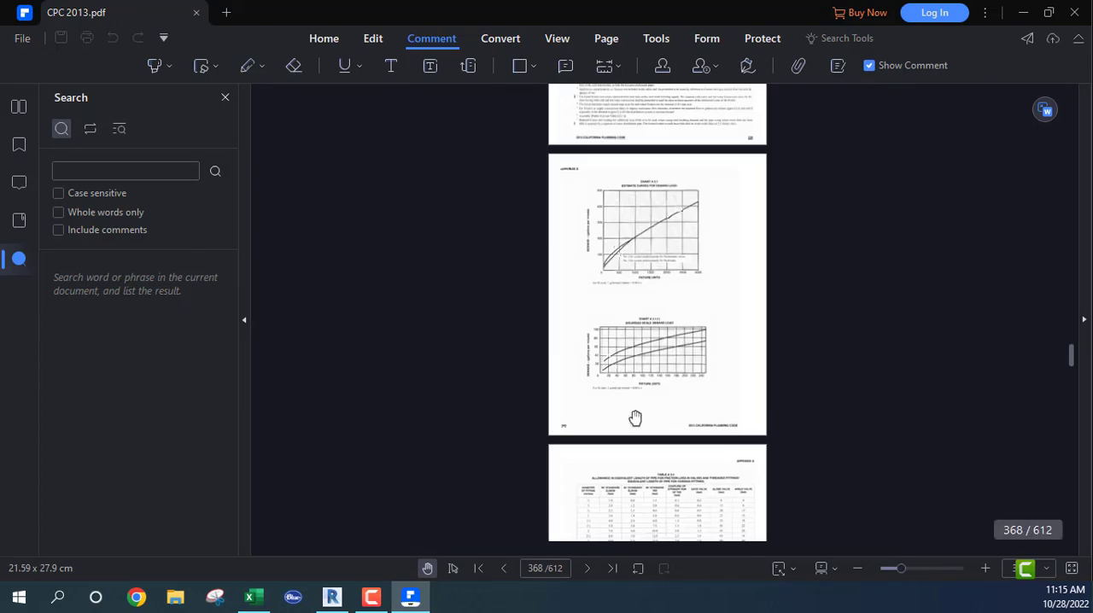
pyautogui.moveTo(654, 432); pyautogui.dragTo(647, 235)
pyautogui.moveTo(680, 430); pyautogui.dragTo(680, 283)
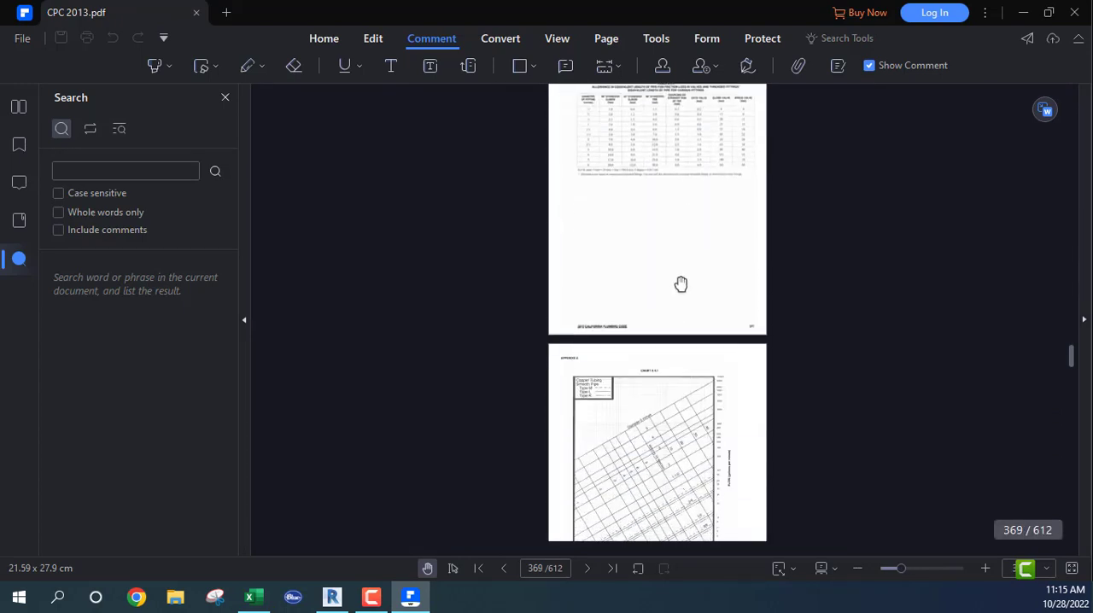
pyautogui.moveTo(659, 411); pyautogui.dragTo(654, 285)
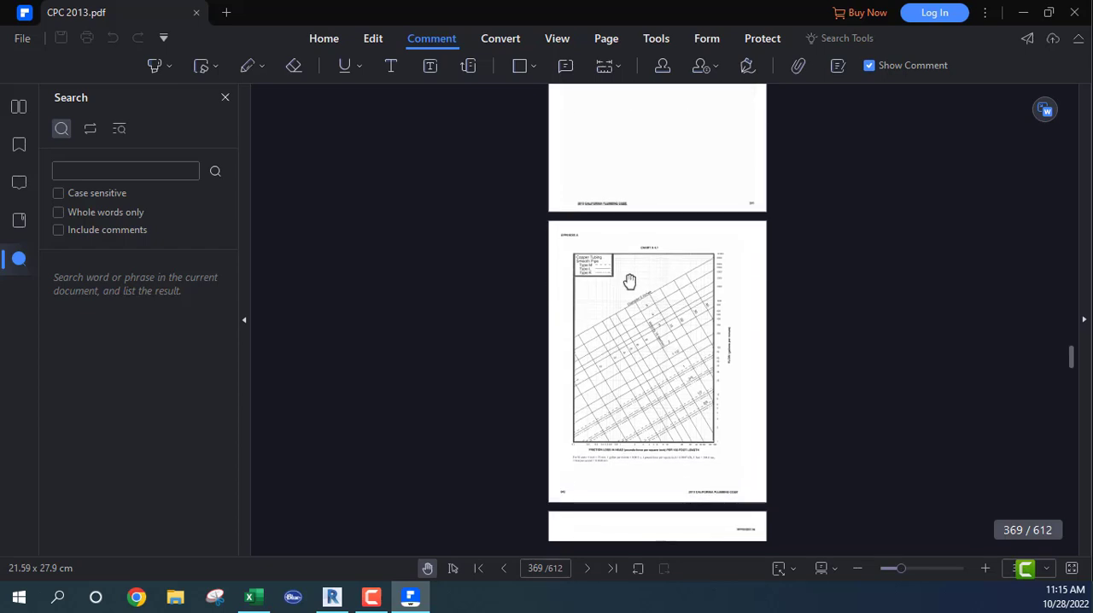
pyautogui.keyDown('ctrl'); pyautogui.scroll(2, 627, 281); pyautogui.keyUp('ctrl')
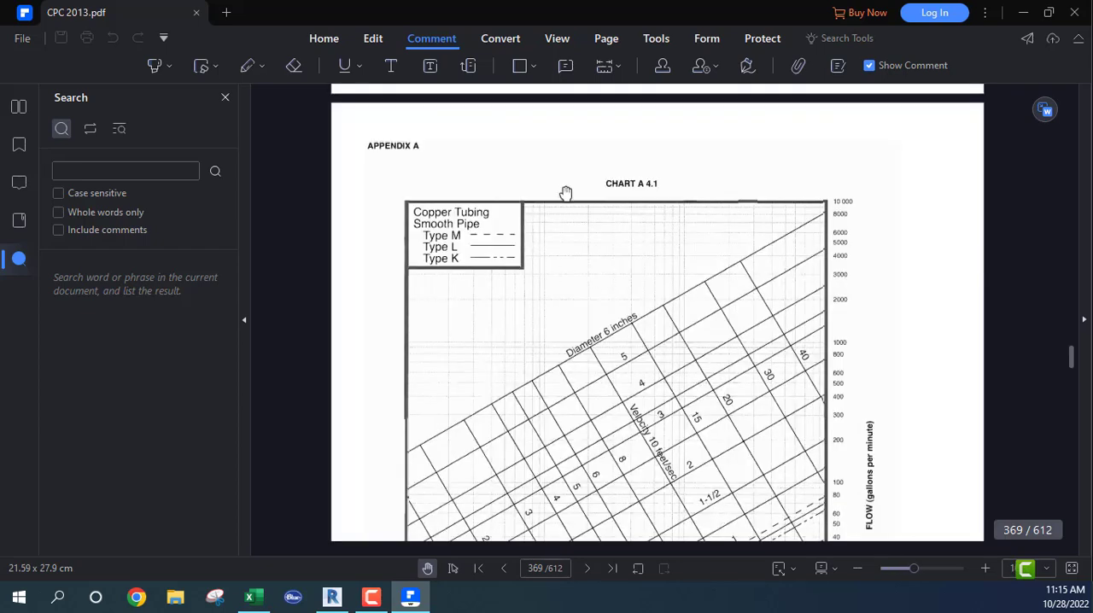
pyautogui.scroll(-3, 535, 337)
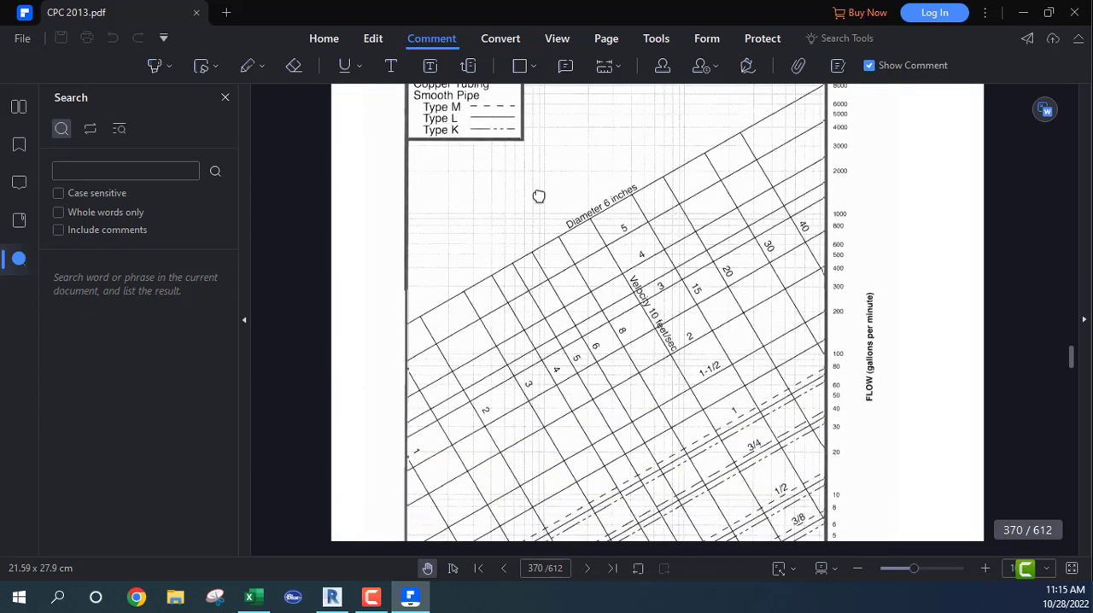
pyautogui.moveTo(577, 346)
pyautogui.mouseDown()
pyautogui.moveTo(578, 327)
pyautogui.moveTo(580, 339)
pyautogui.mouseUp()
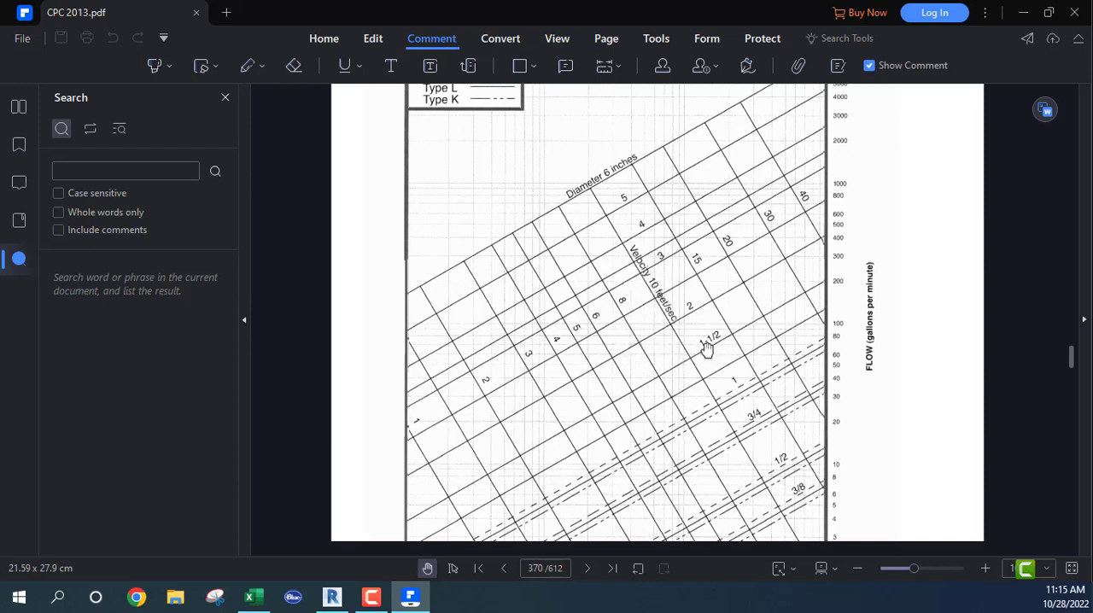
pyautogui.keyDown('ctrl'); pyautogui.scroll(1, 628, 359); pyautogui.keyUp('ctrl')
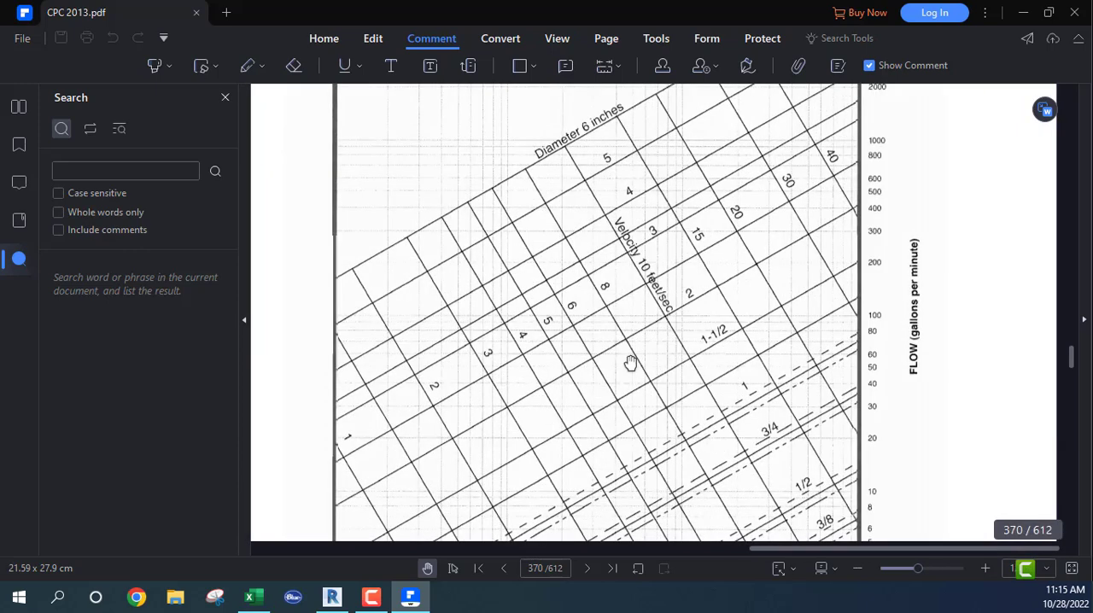
pyautogui.keyDown('ctrl'); pyautogui.scroll(1, 631, 365); pyautogui.keyUp('ctrl')
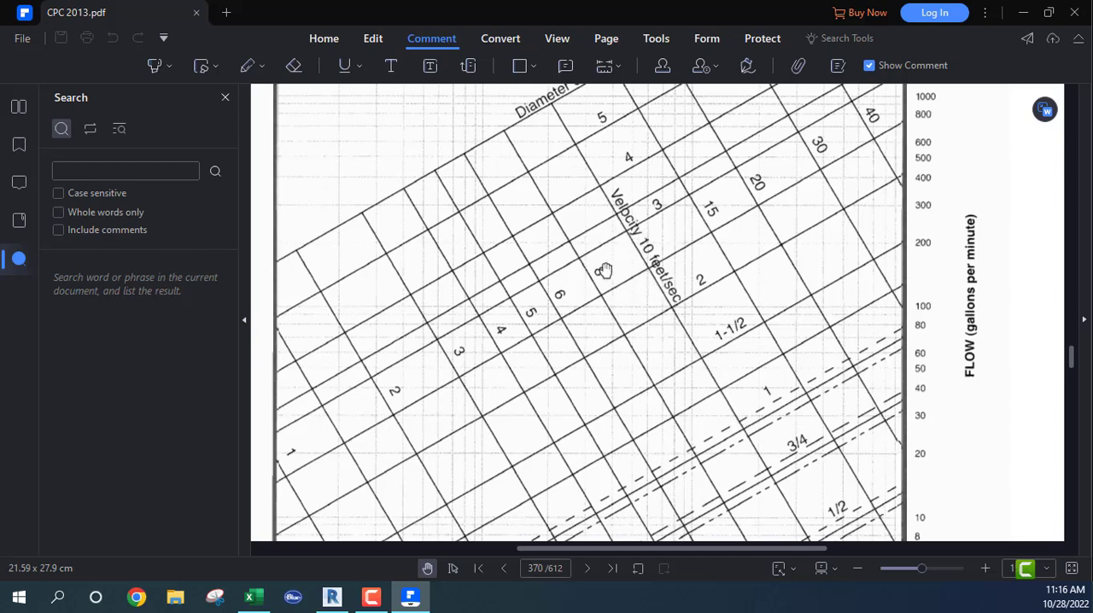
pyautogui.moveTo(606, 271); pyautogui.dragTo(608, 331)
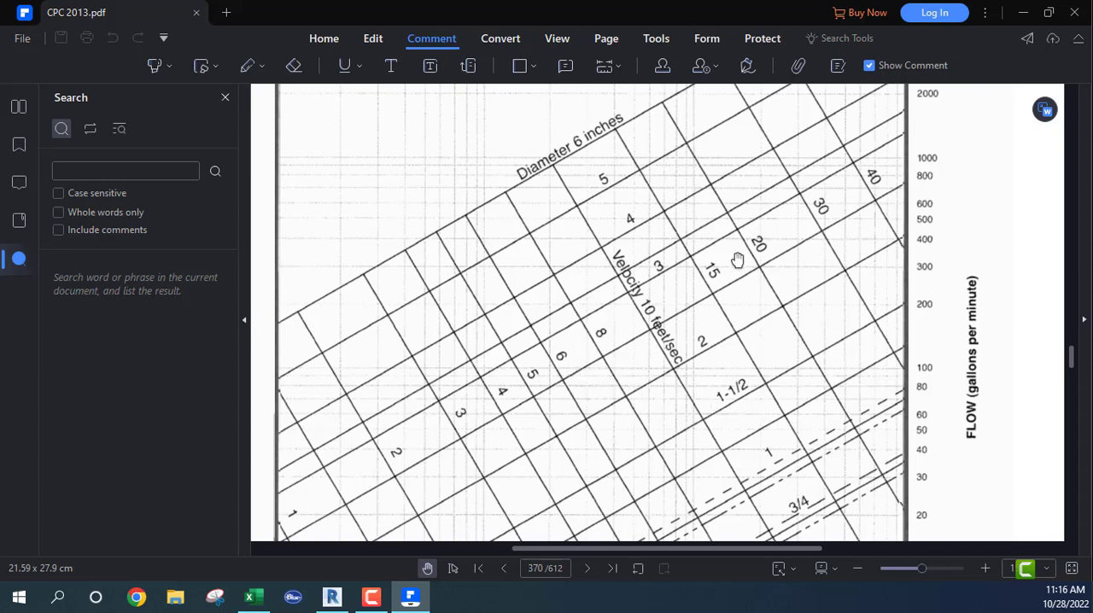
# - Switch to Revit's P-LEVEL 1 SW - WATER plan and set the pipe joining the 3" DCW main to the restroom branch to 2 1/2" diameter
pyautogui.click(331, 600)
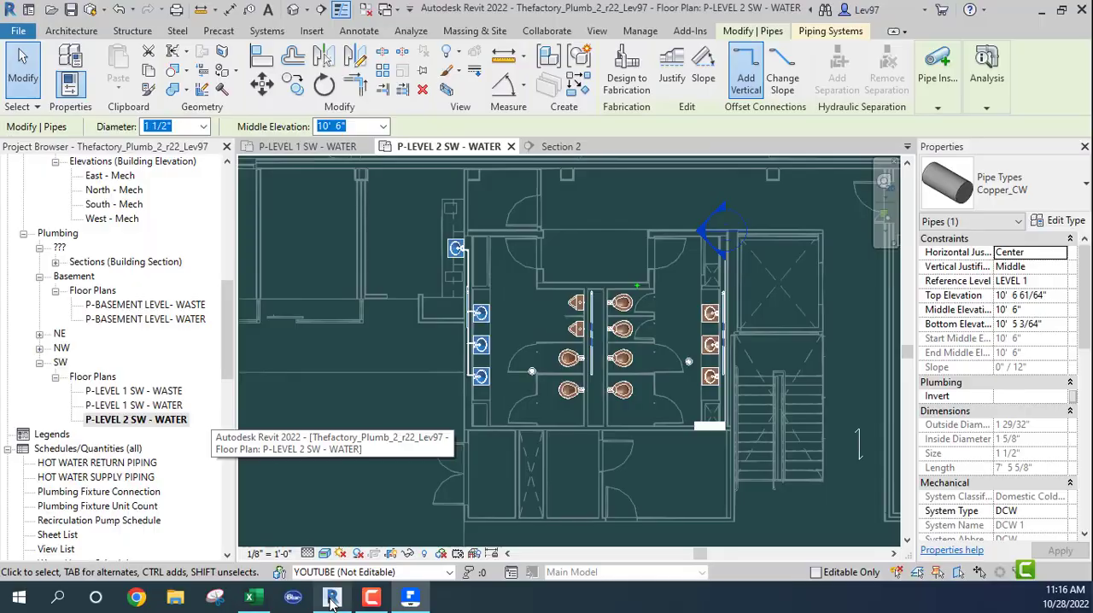
pyautogui.click(275, 152)
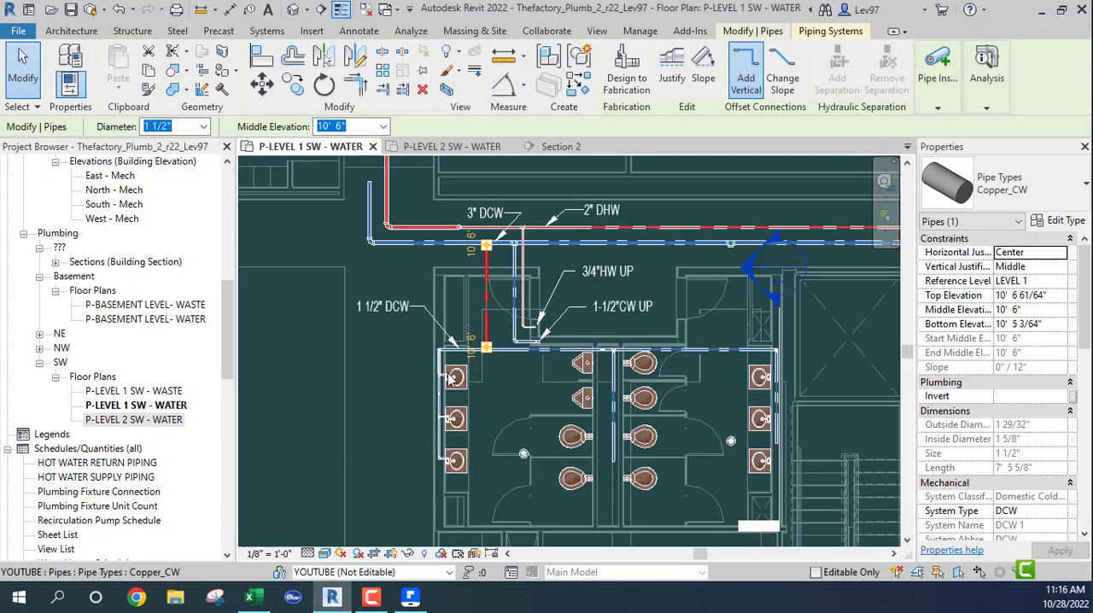
pyautogui.scroll(5, 468, 329)
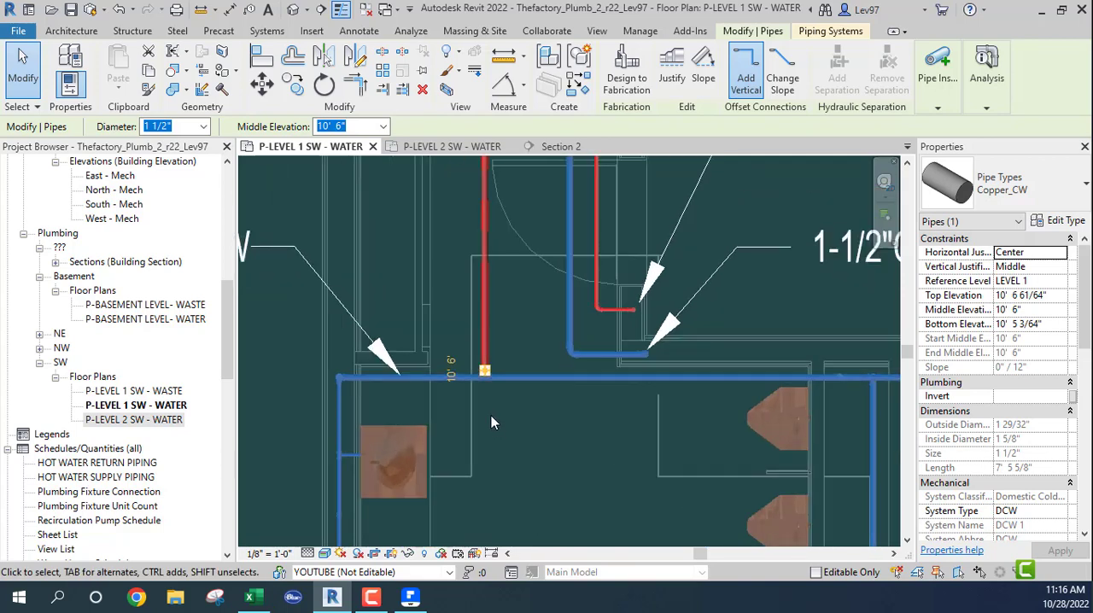
pyautogui.click(499, 421)
pyautogui.scroll(2, 483, 362)
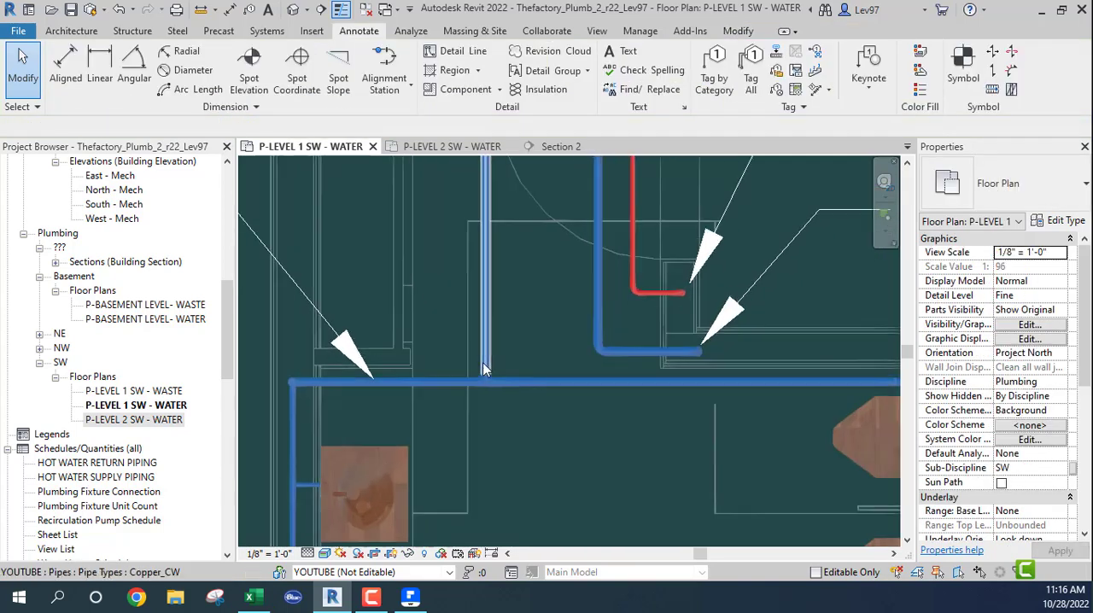
pyautogui.scroll(2, 482, 362)
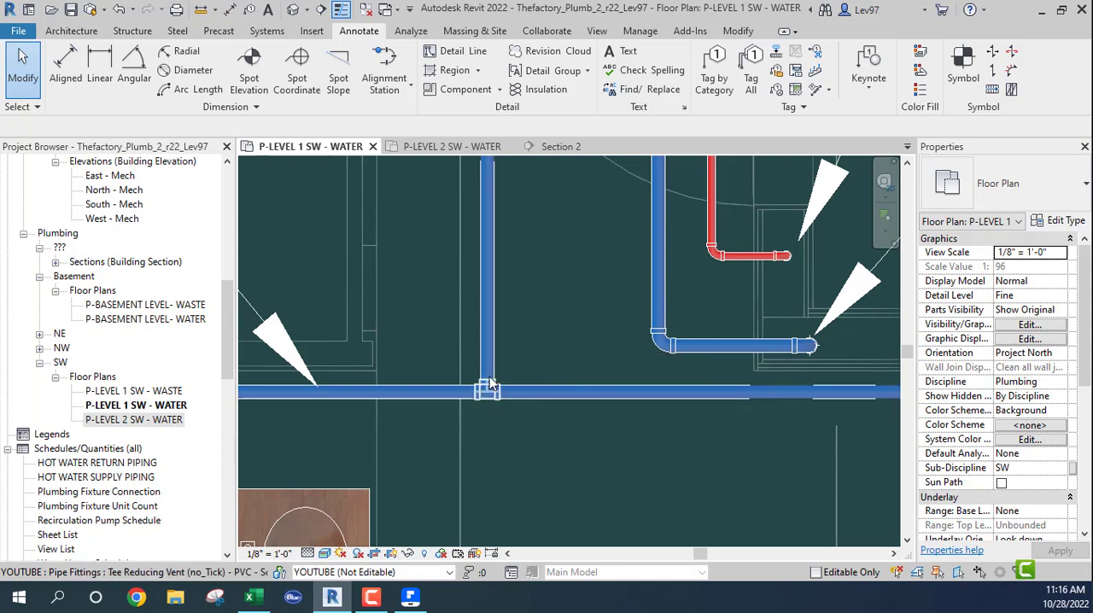
pyautogui.click(487, 304)
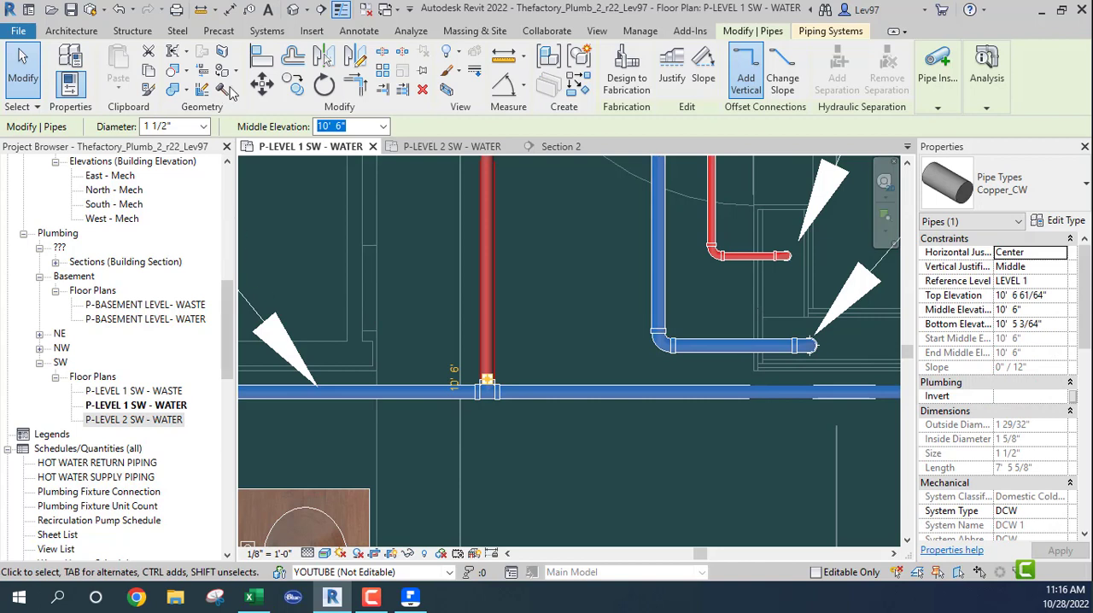
pyautogui.click(204, 127)
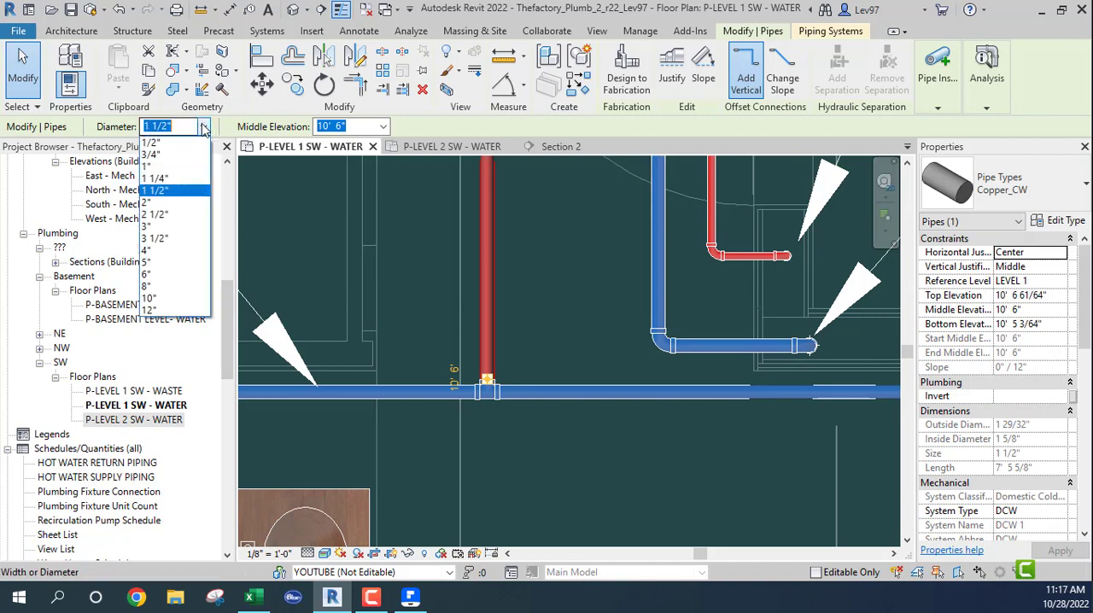
pyautogui.click(169, 218)
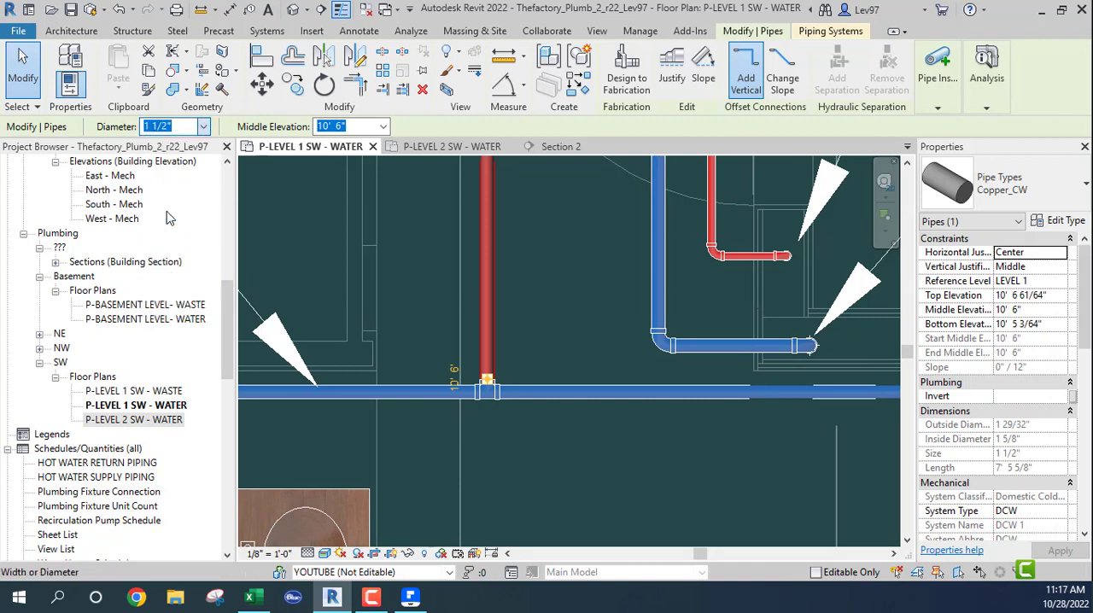
pyautogui.click(529, 279)
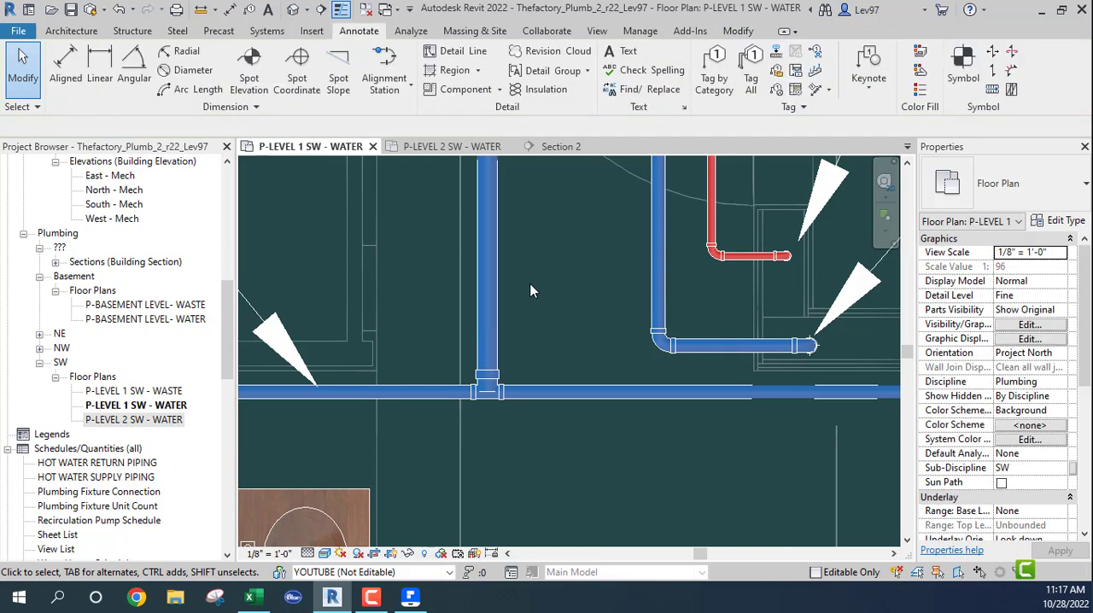
# - Tag the pipe between the 3" DCW main and the restroom branch with a horizontal size tag on a Free End leader, above the 1 1/2" DCW tag
pyautogui.scroll(-5, 533, 288)
pyautogui.moveTo(528, 295); pyautogui.dragTo(525, 366, button='middle')
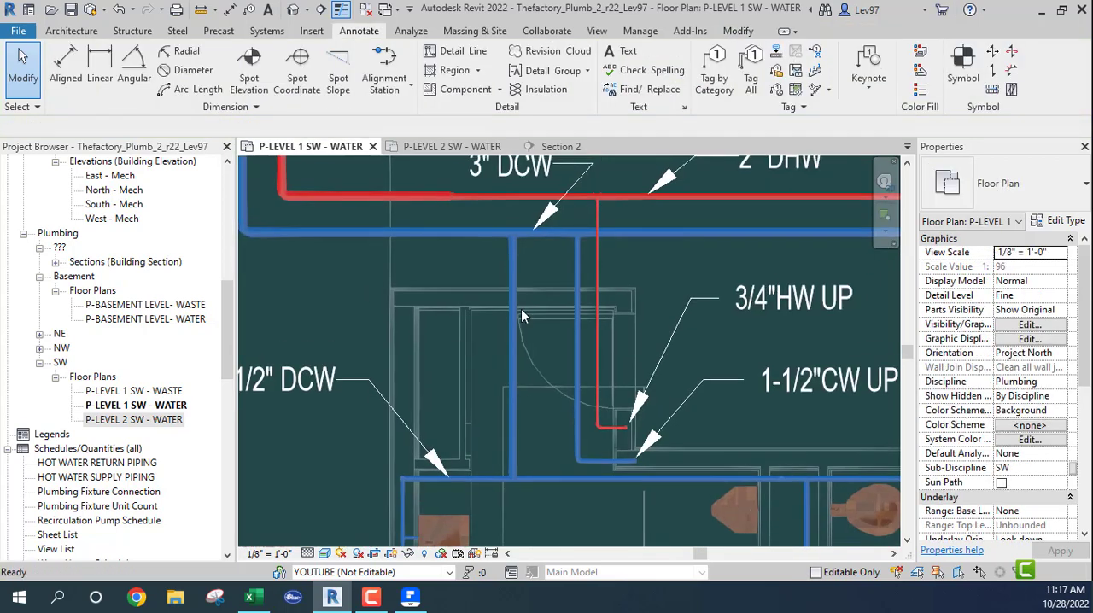
pyautogui.moveTo(532, 413); pyautogui.dragTo(603, 398, button='middle')
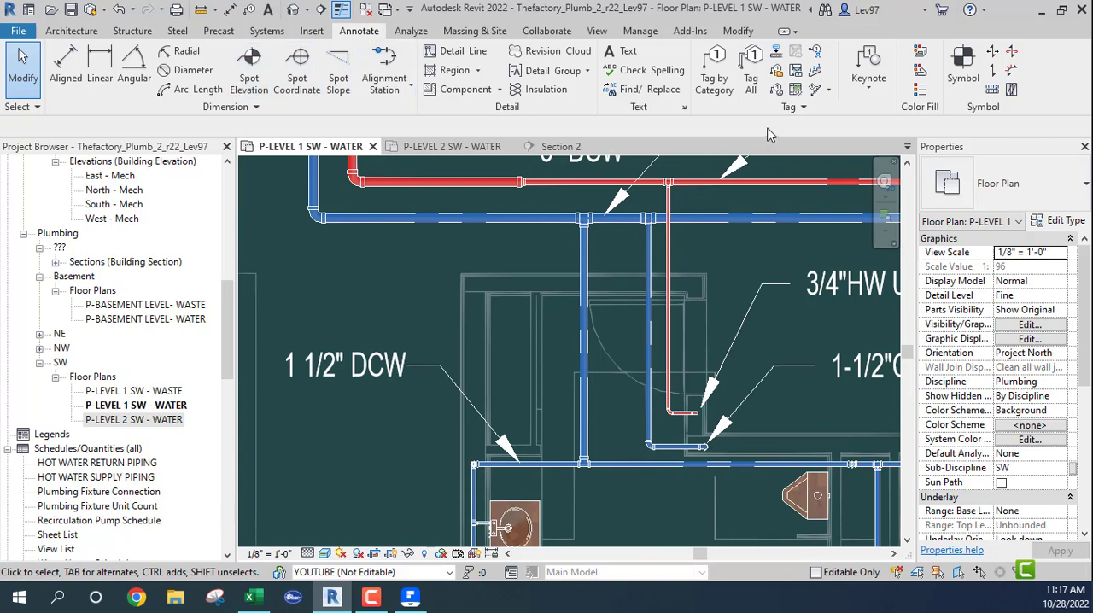
pyautogui.click(715, 84)
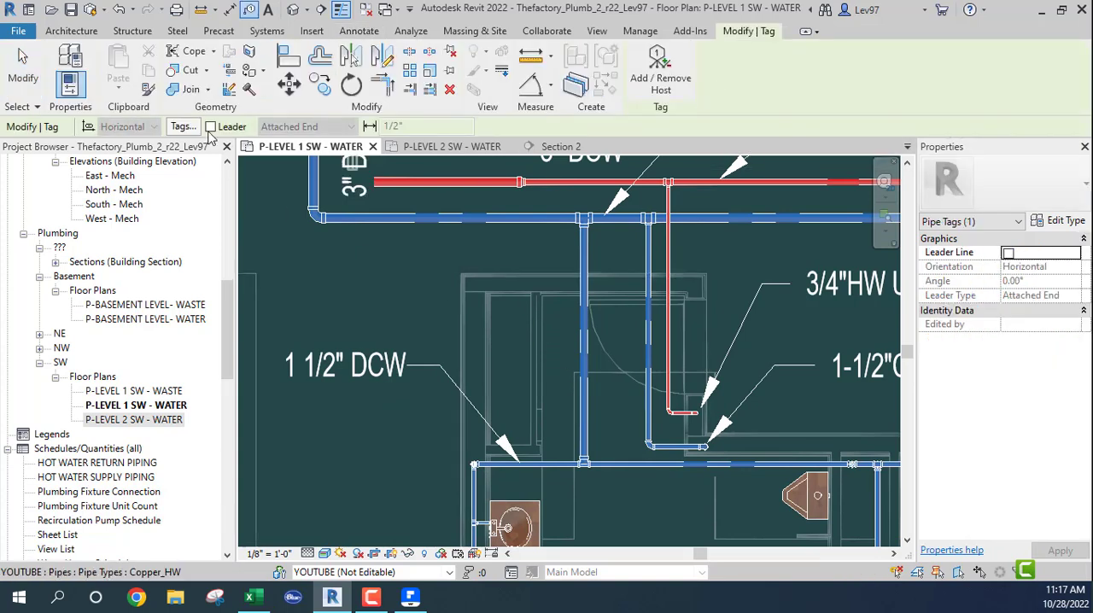
pyautogui.click(211, 127)
pyautogui.click(308, 127)
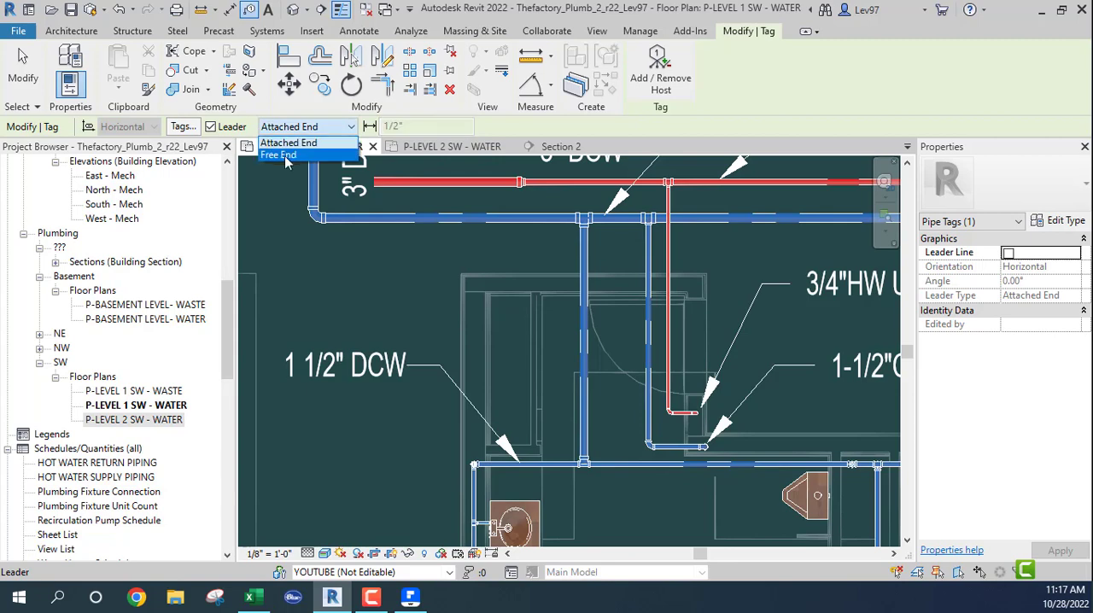
pyautogui.click(282, 138)
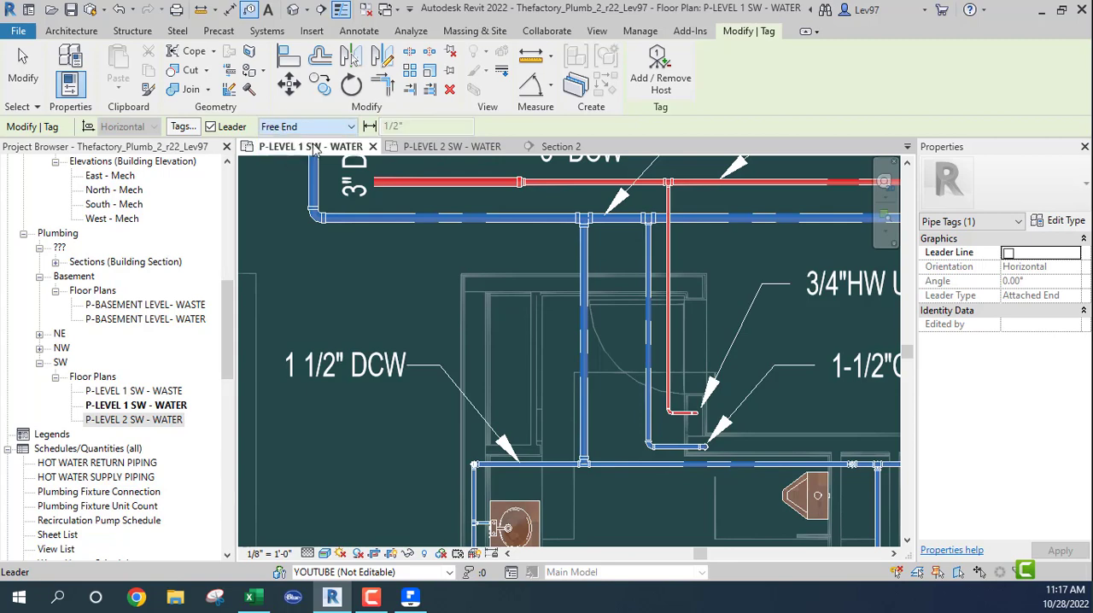
pyautogui.click(581, 348)
pyautogui.click(480, 260)
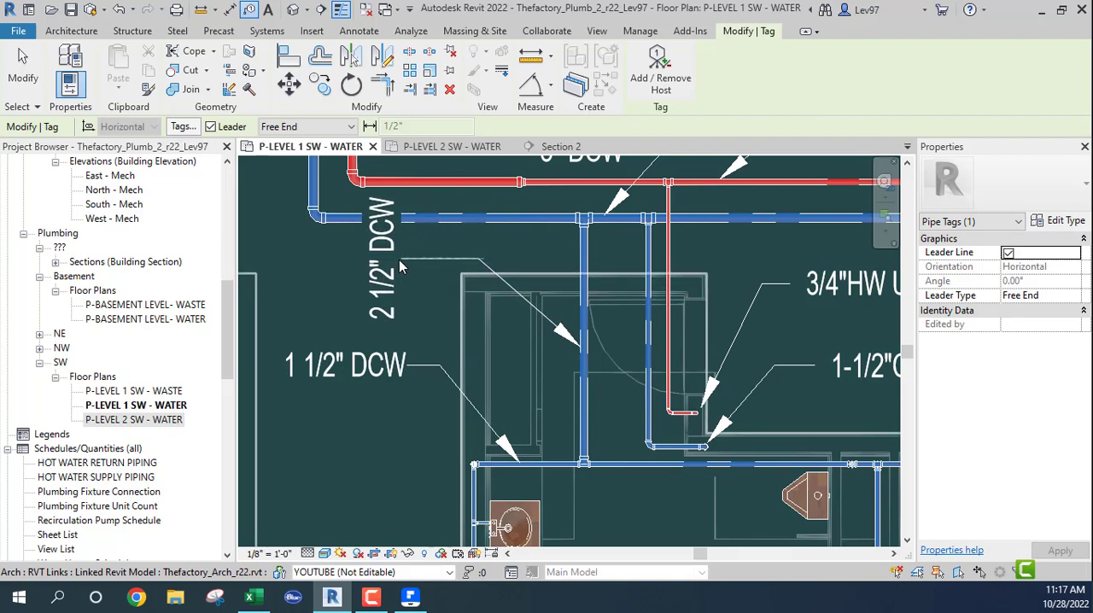
pyautogui.press('space')
pyautogui.click(382, 267)
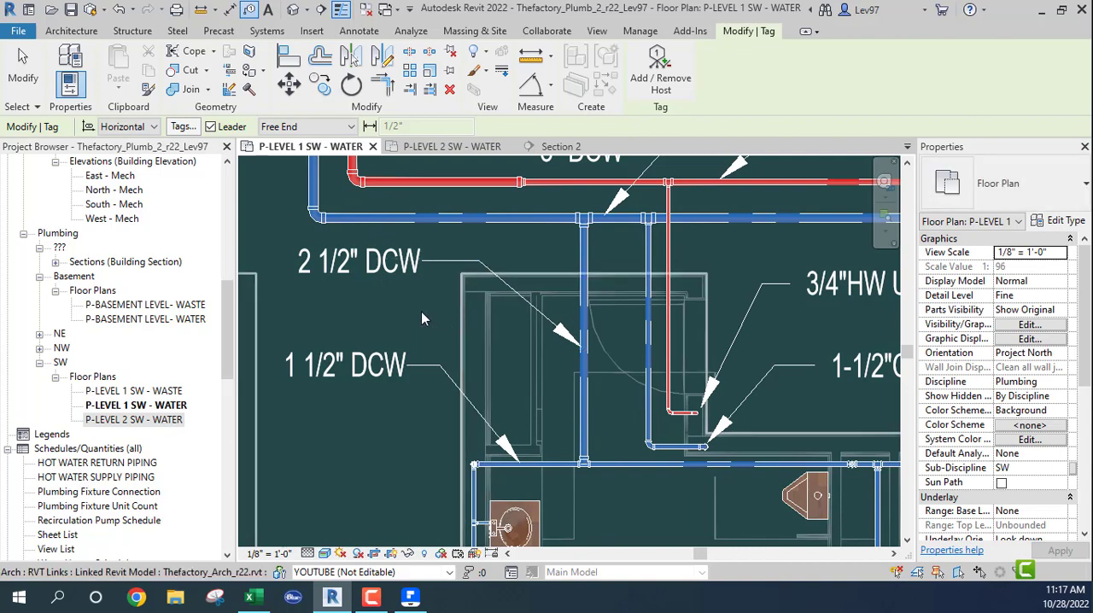
pyautogui.press('Escape')
pyautogui.moveTo(613, 419); pyautogui.dragTo(471, 341, button='middle')
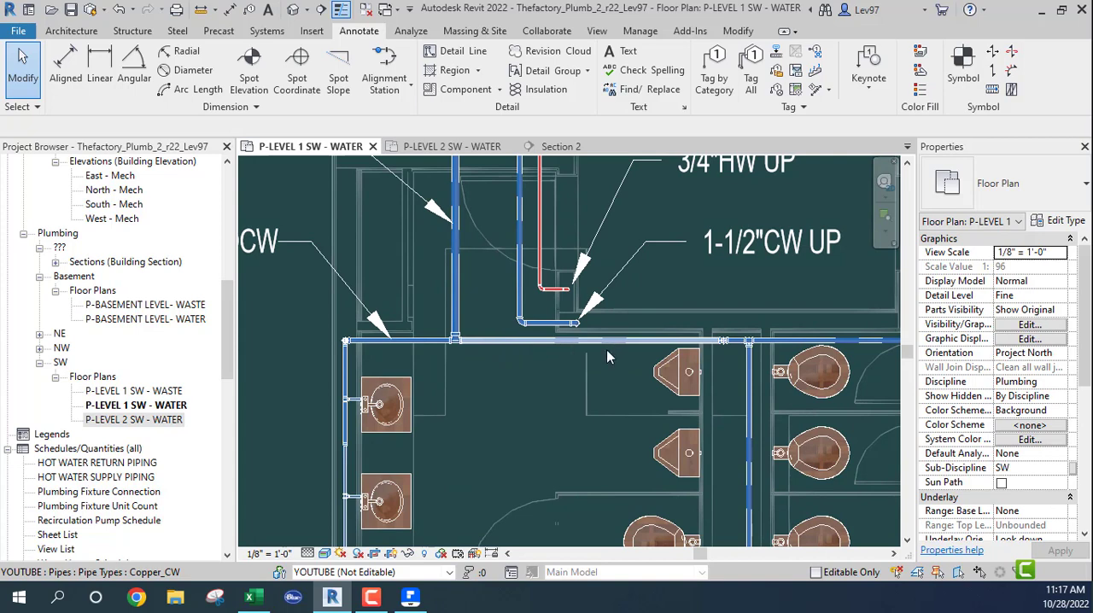
pyautogui.scroll(-2, 510, 382)
pyautogui.moveTo(529, 398); pyautogui.dragTo(425, 388, button='middle')
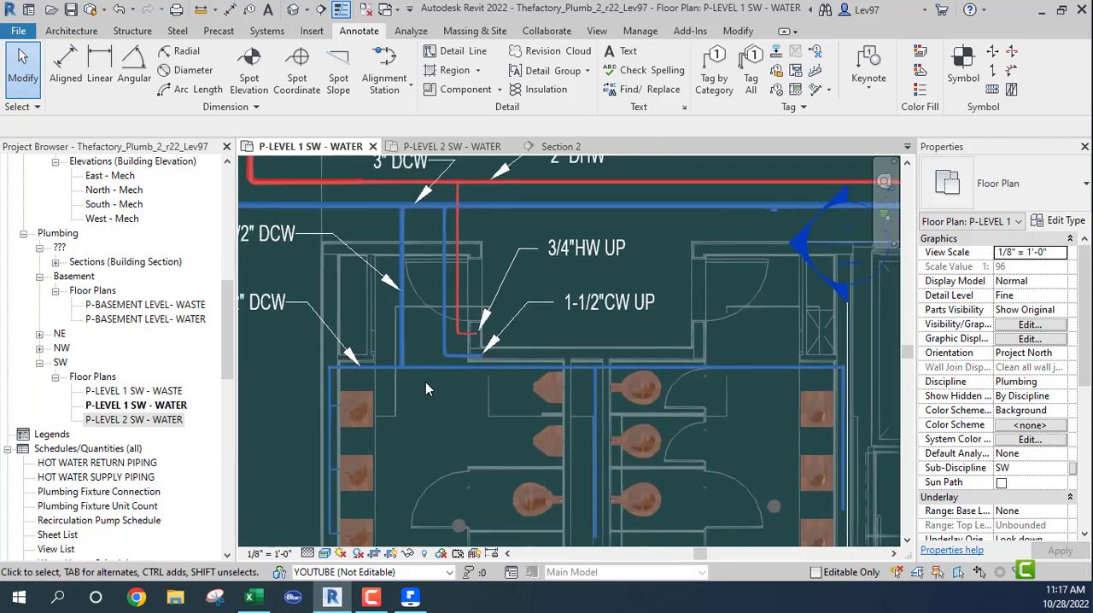